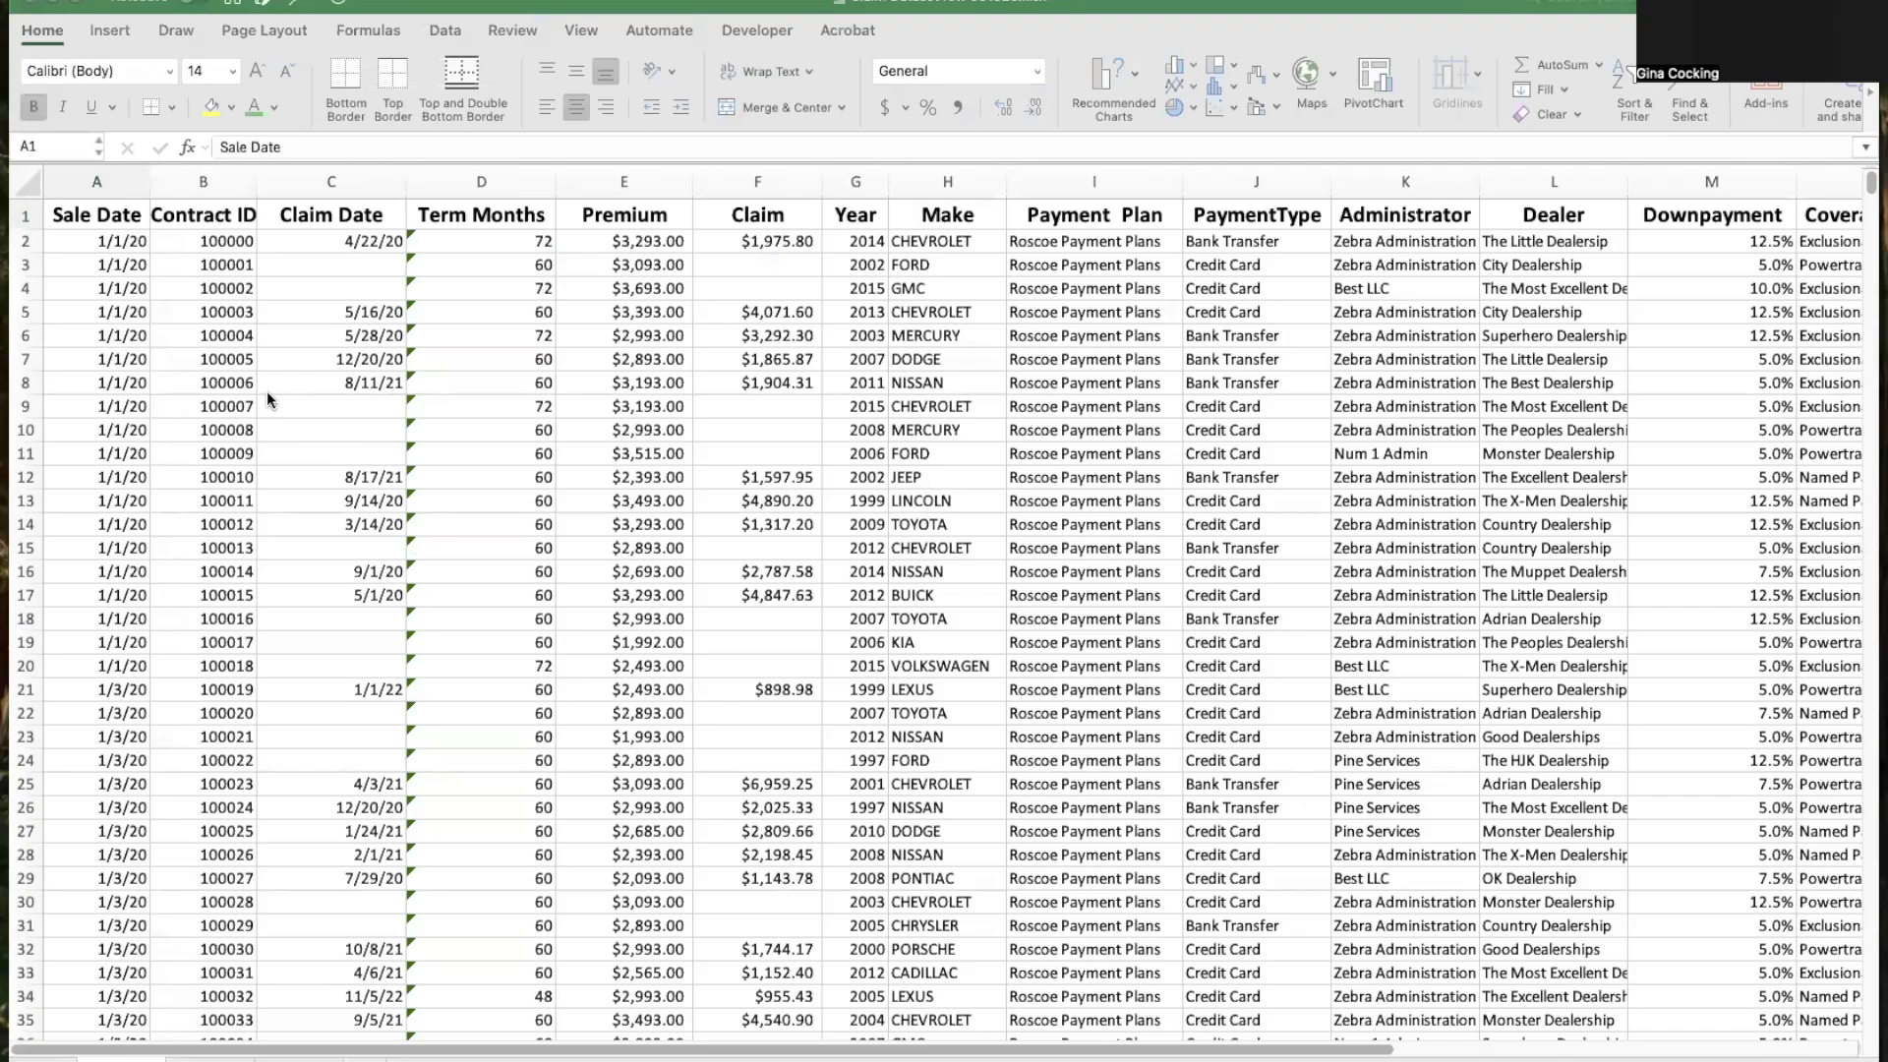
# Examine the claim dataset's column headers from Sale Date through CoverageType.
pyautogui.click(122, 254)
pyautogui.press('Right')
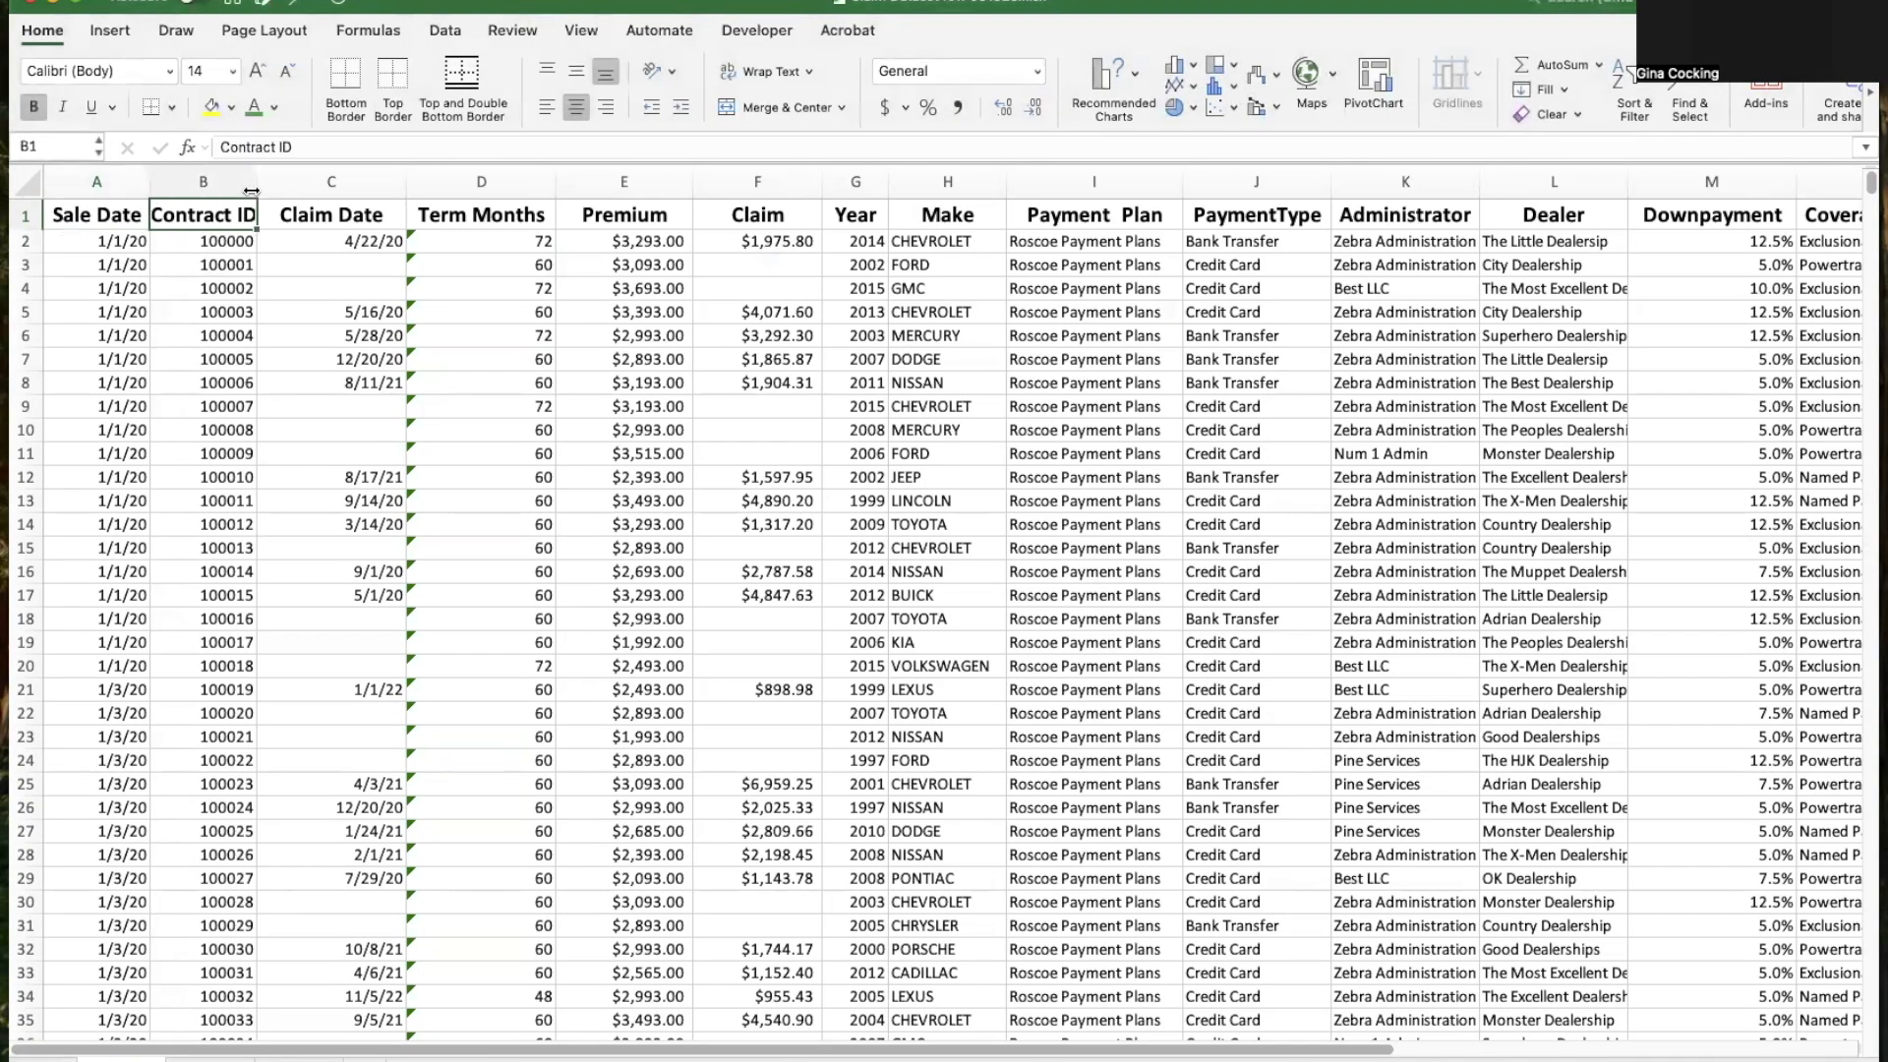
pyautogui.press('Right')
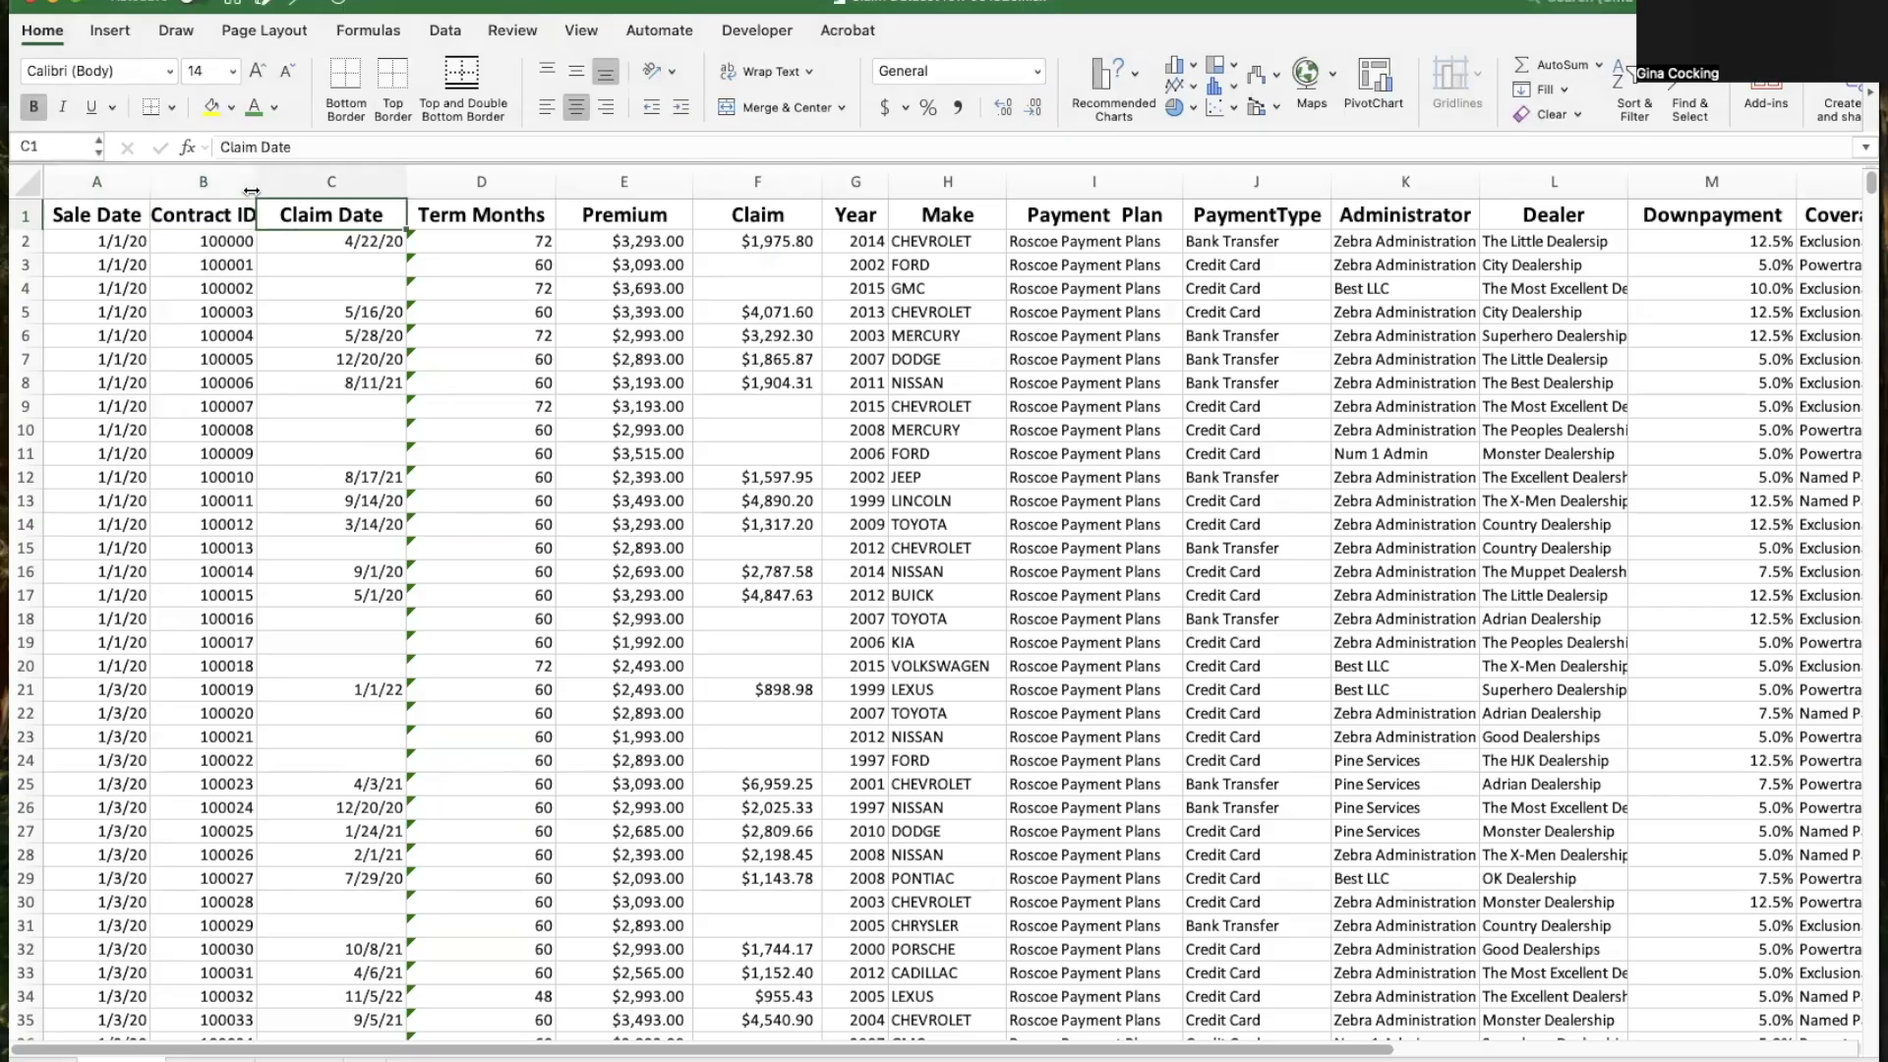
pyautogui.press('Right')
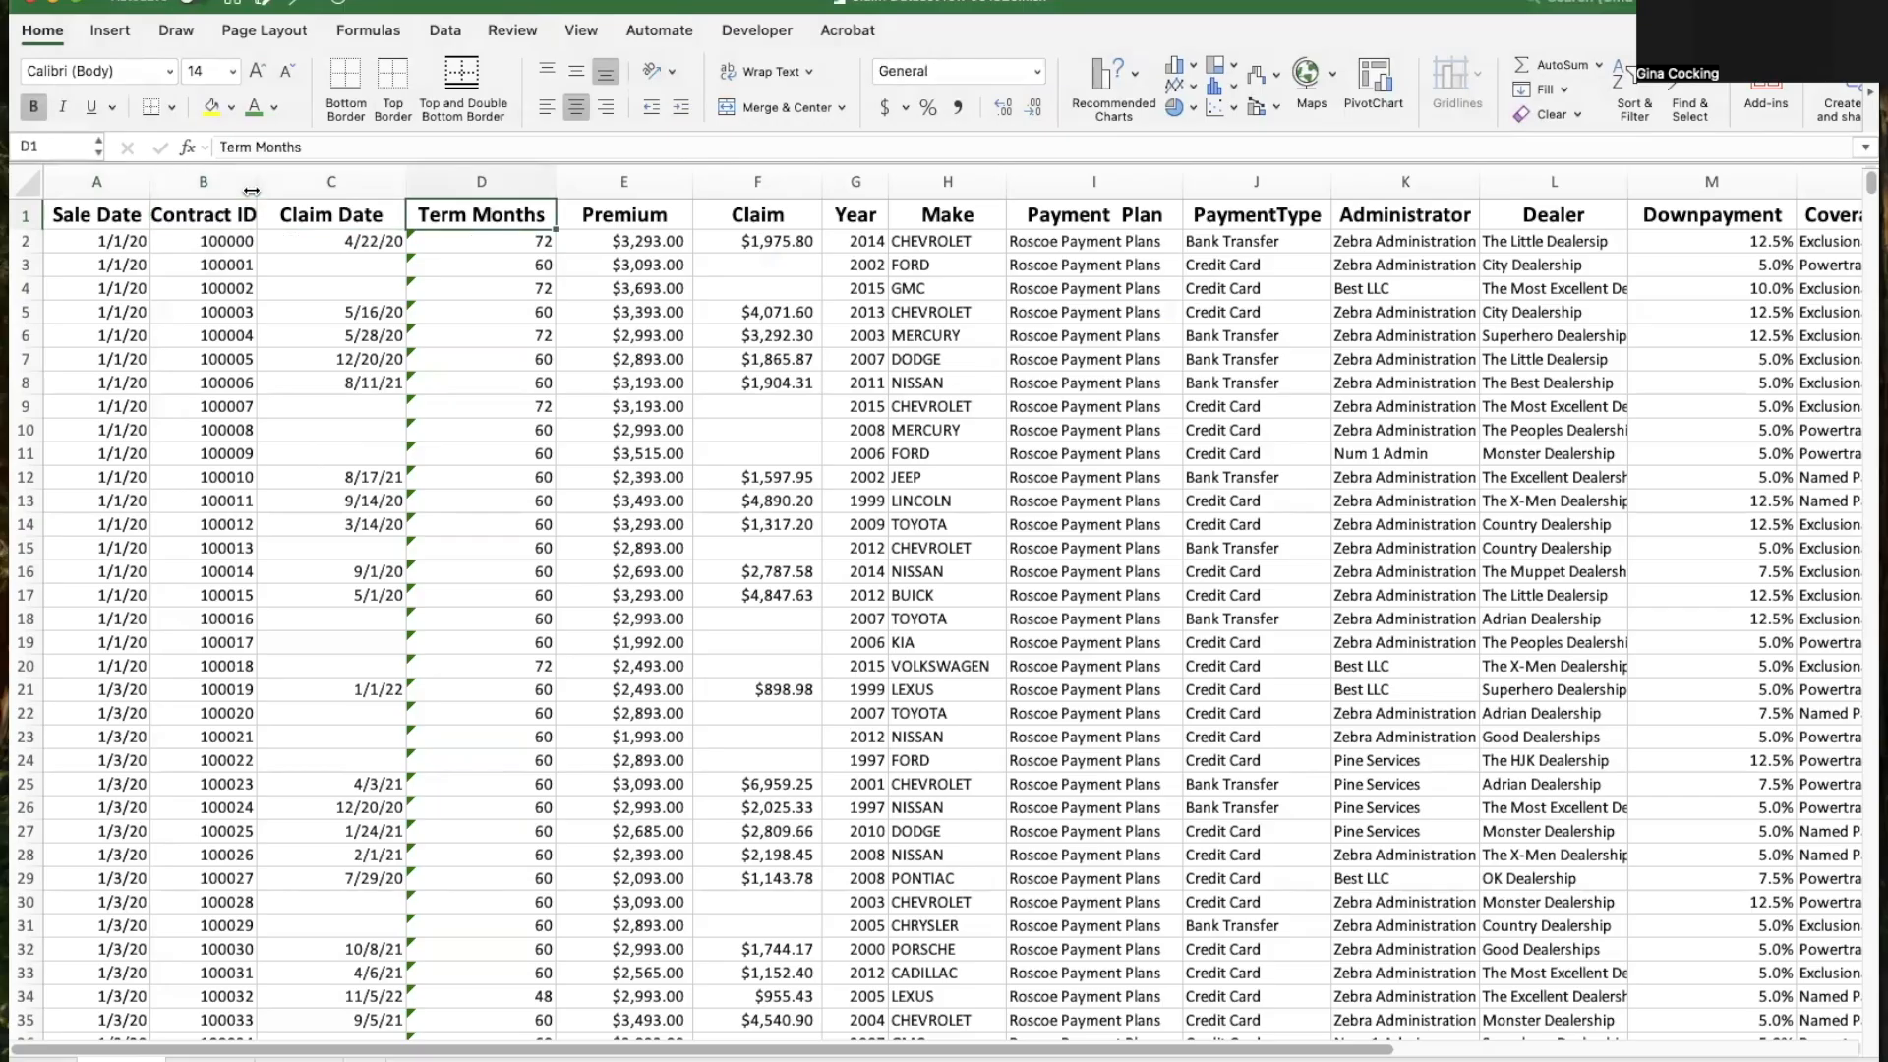
pyautogui.press('Right')
pyautogui.press('Right')
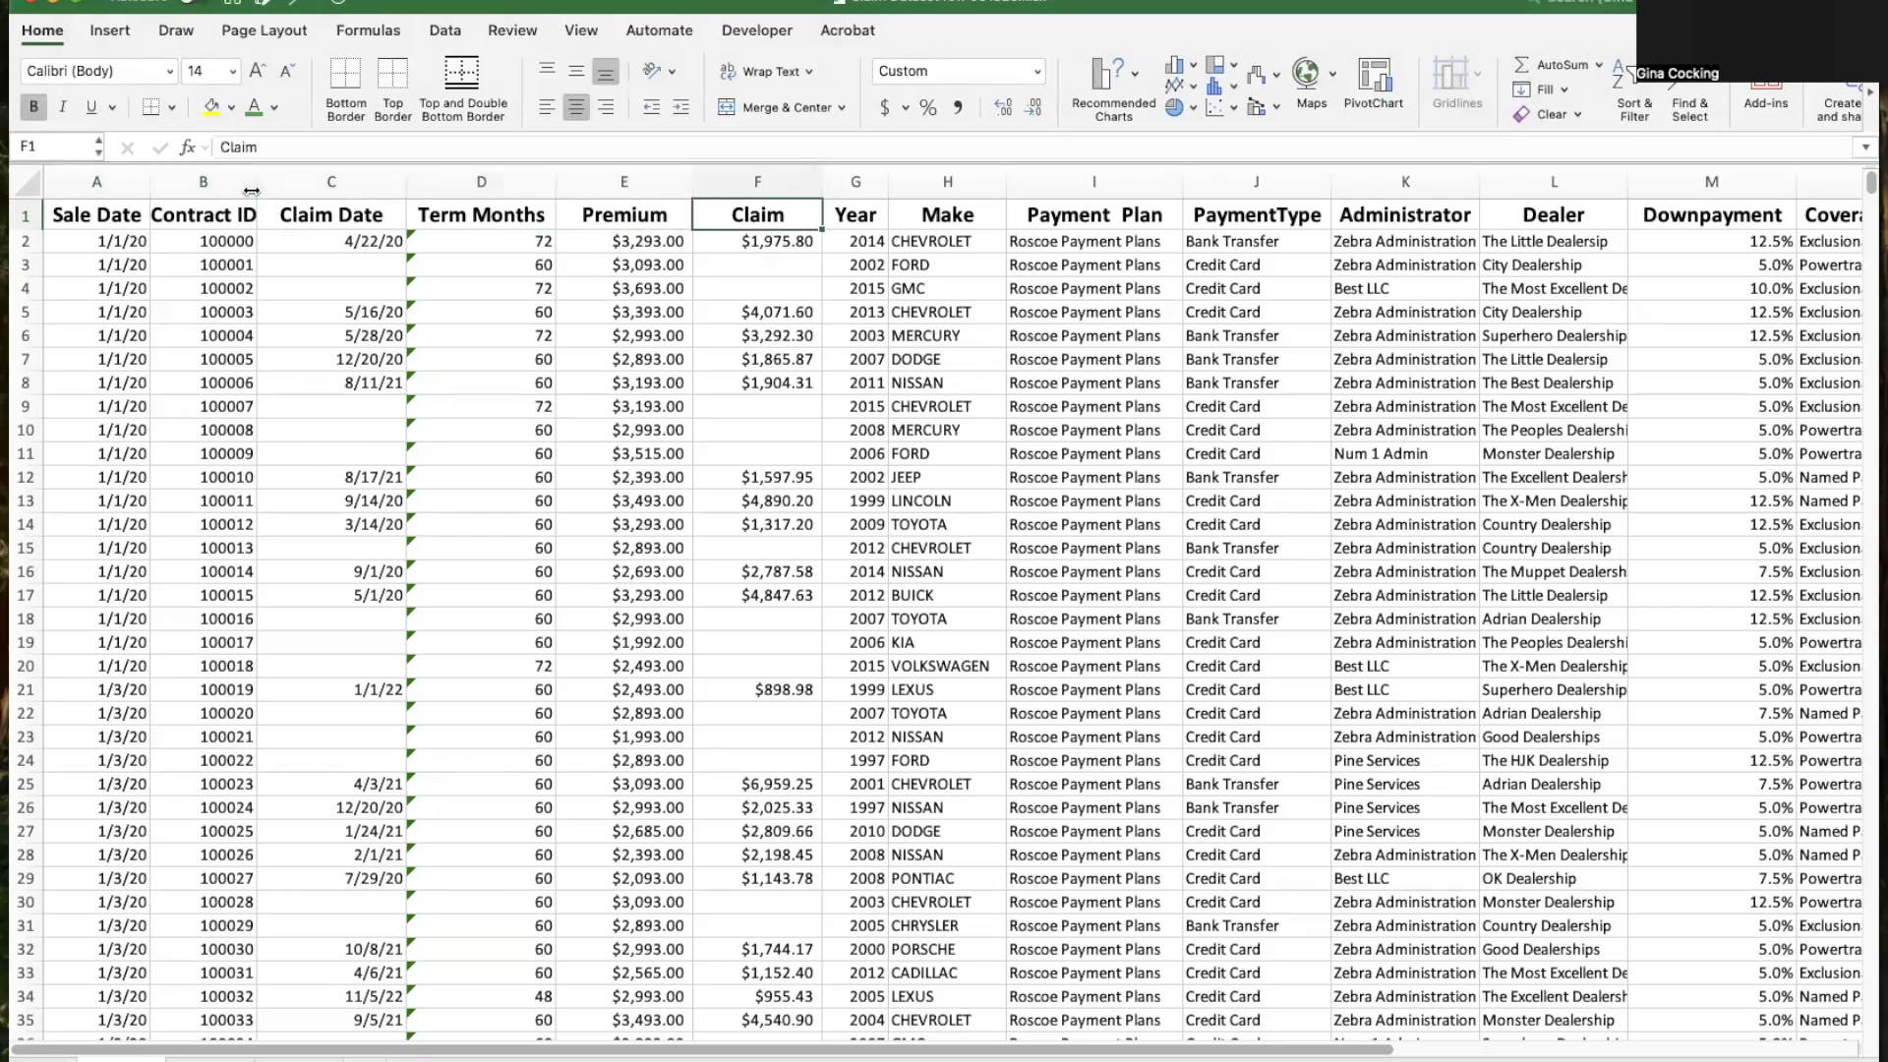
pyautogui.press('Right')
pyautogui.press('Right')
pyautogui.press('Right')
pyautogui.press('Right')
pyautogui.press('Right')
pyautogui.press('Right')
pyautogui.press('Right')
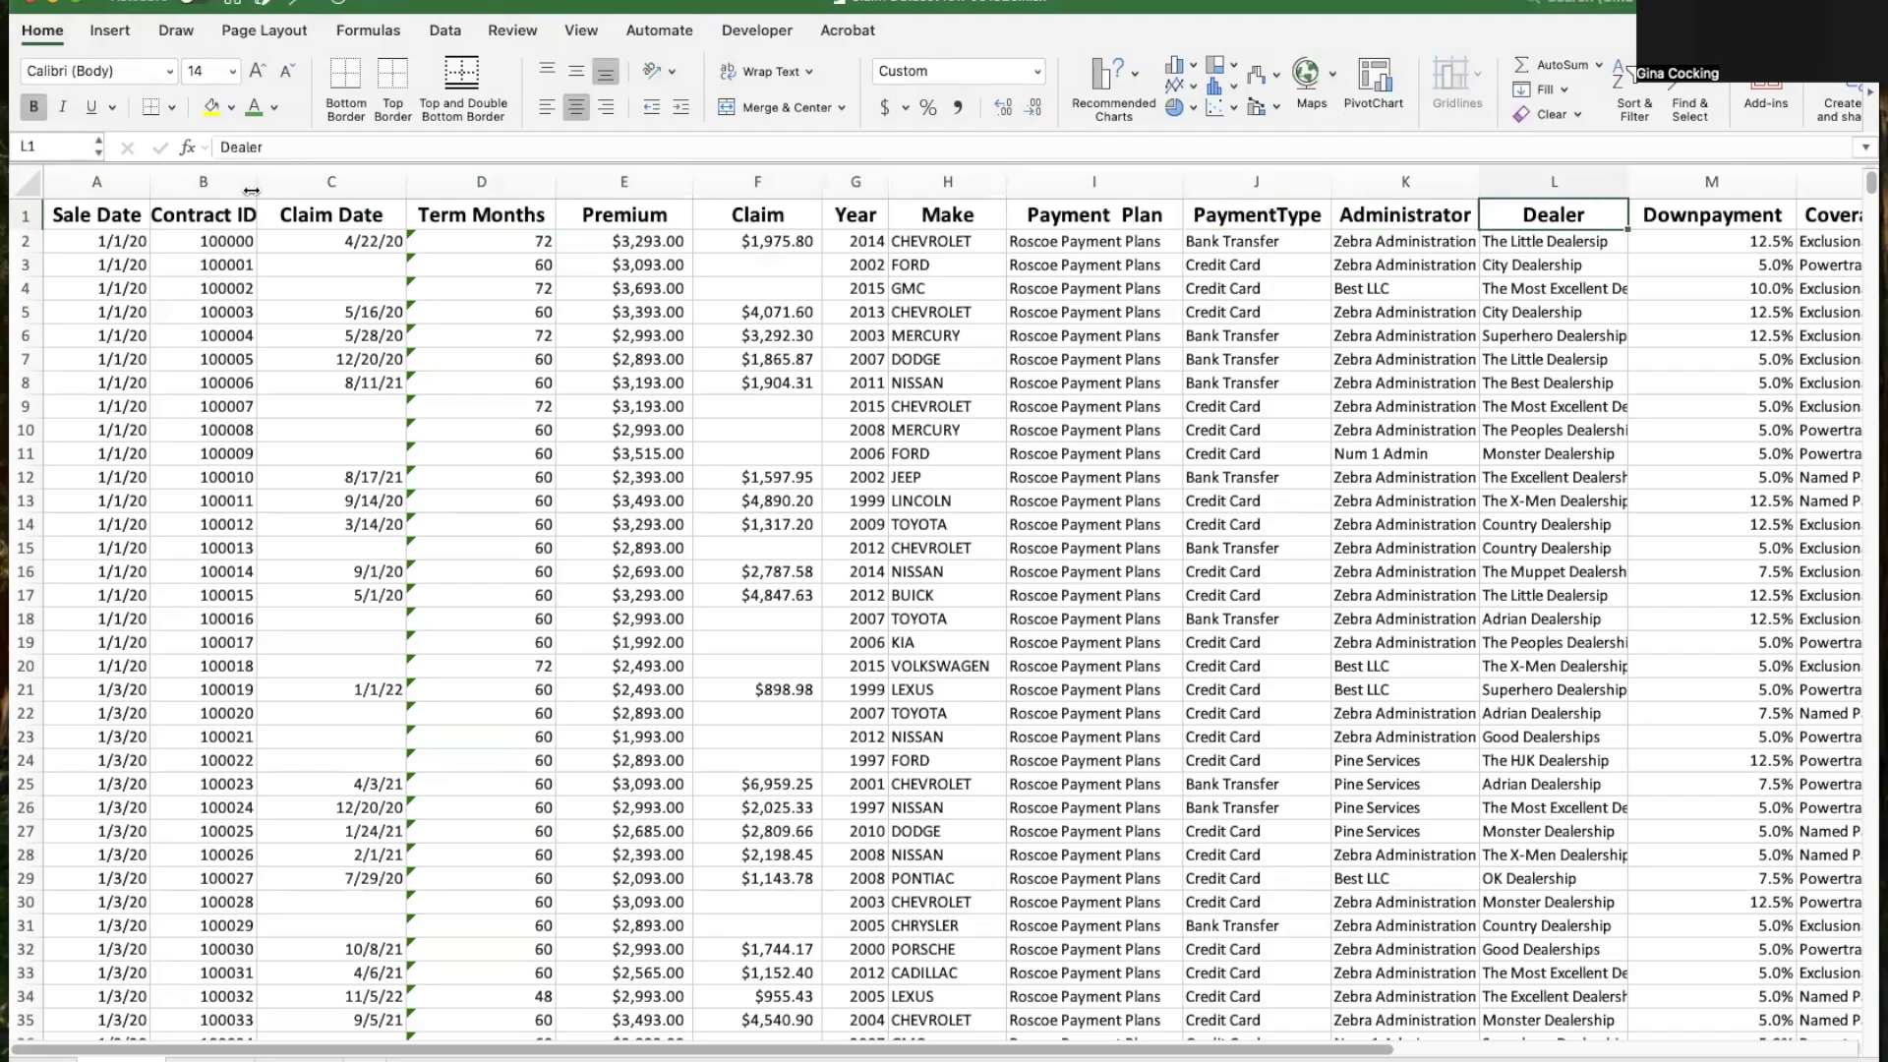
pyautogui.press('Right')
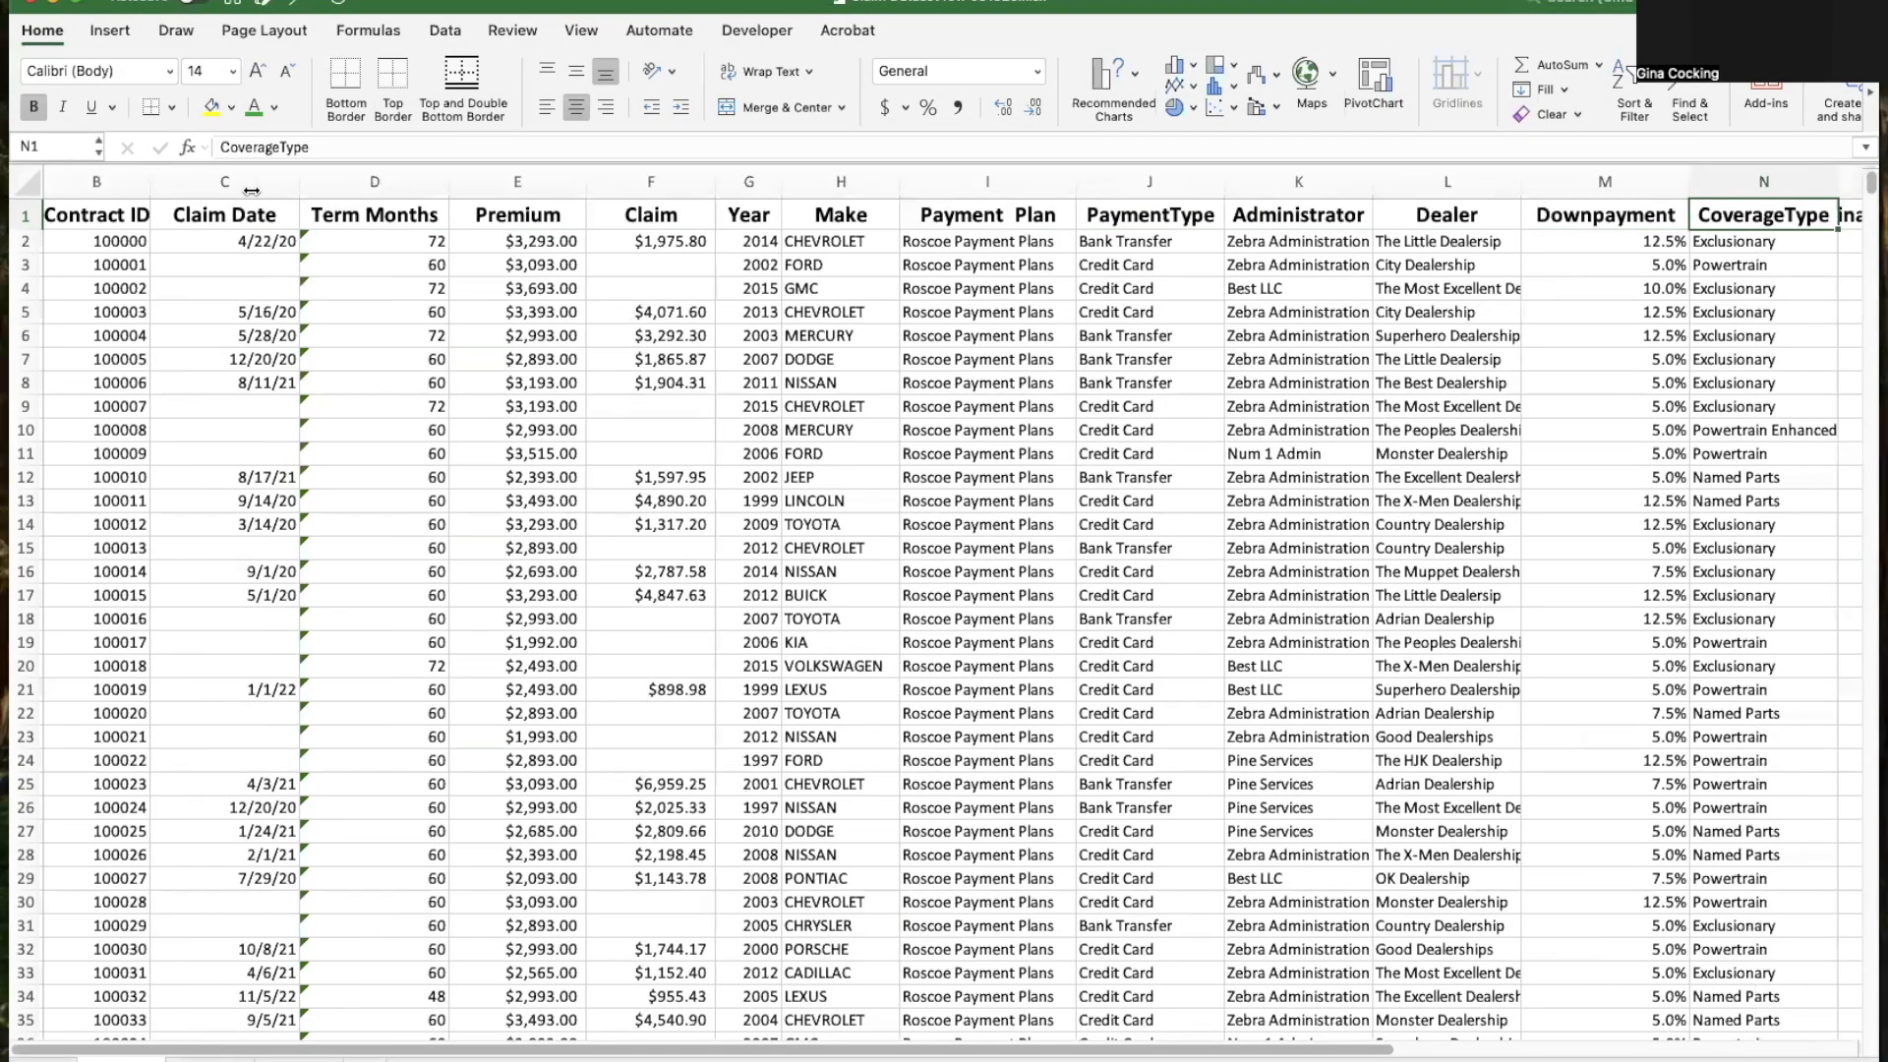
# Check the last record in the Sale Date column, then return to the header row.
pyautogui.hotkey('ctrl', 'Left')
pyautogui.hotkey('ctrl', 'Down')
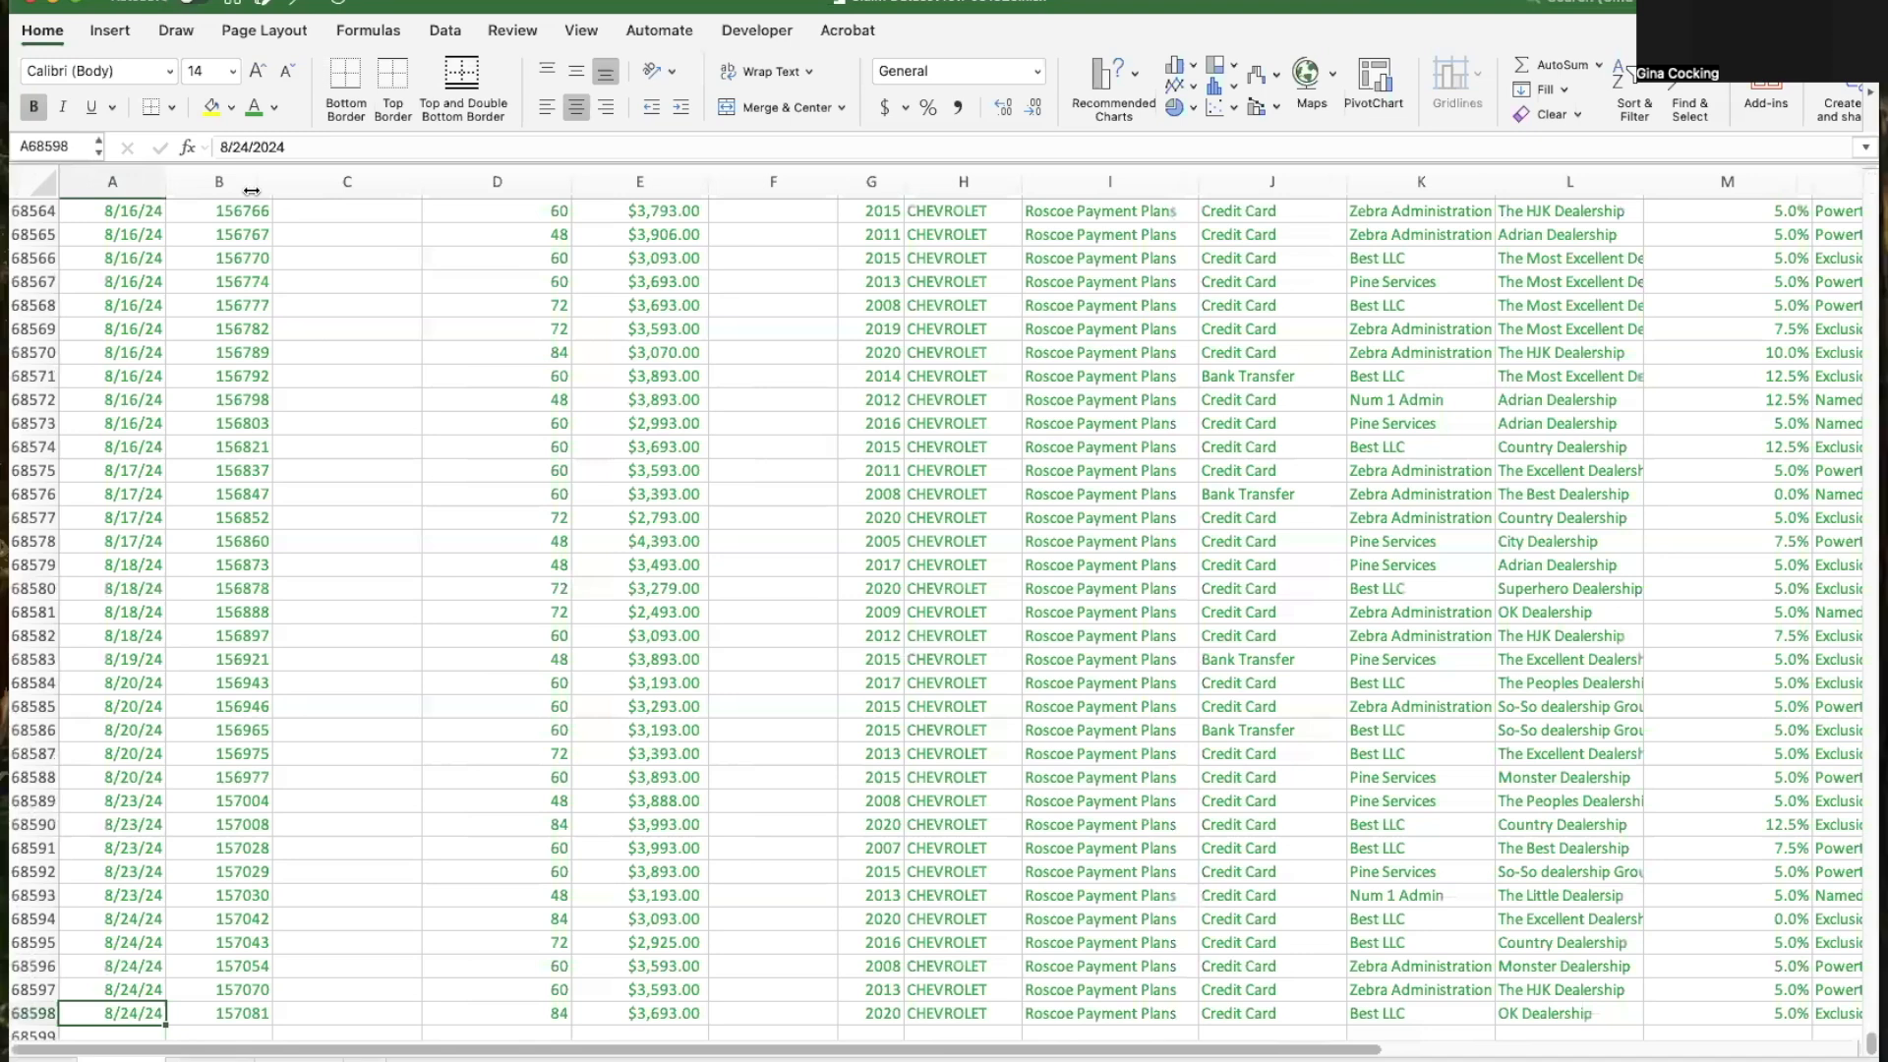
pyautogui.hotkey('ctrl', 'Up')
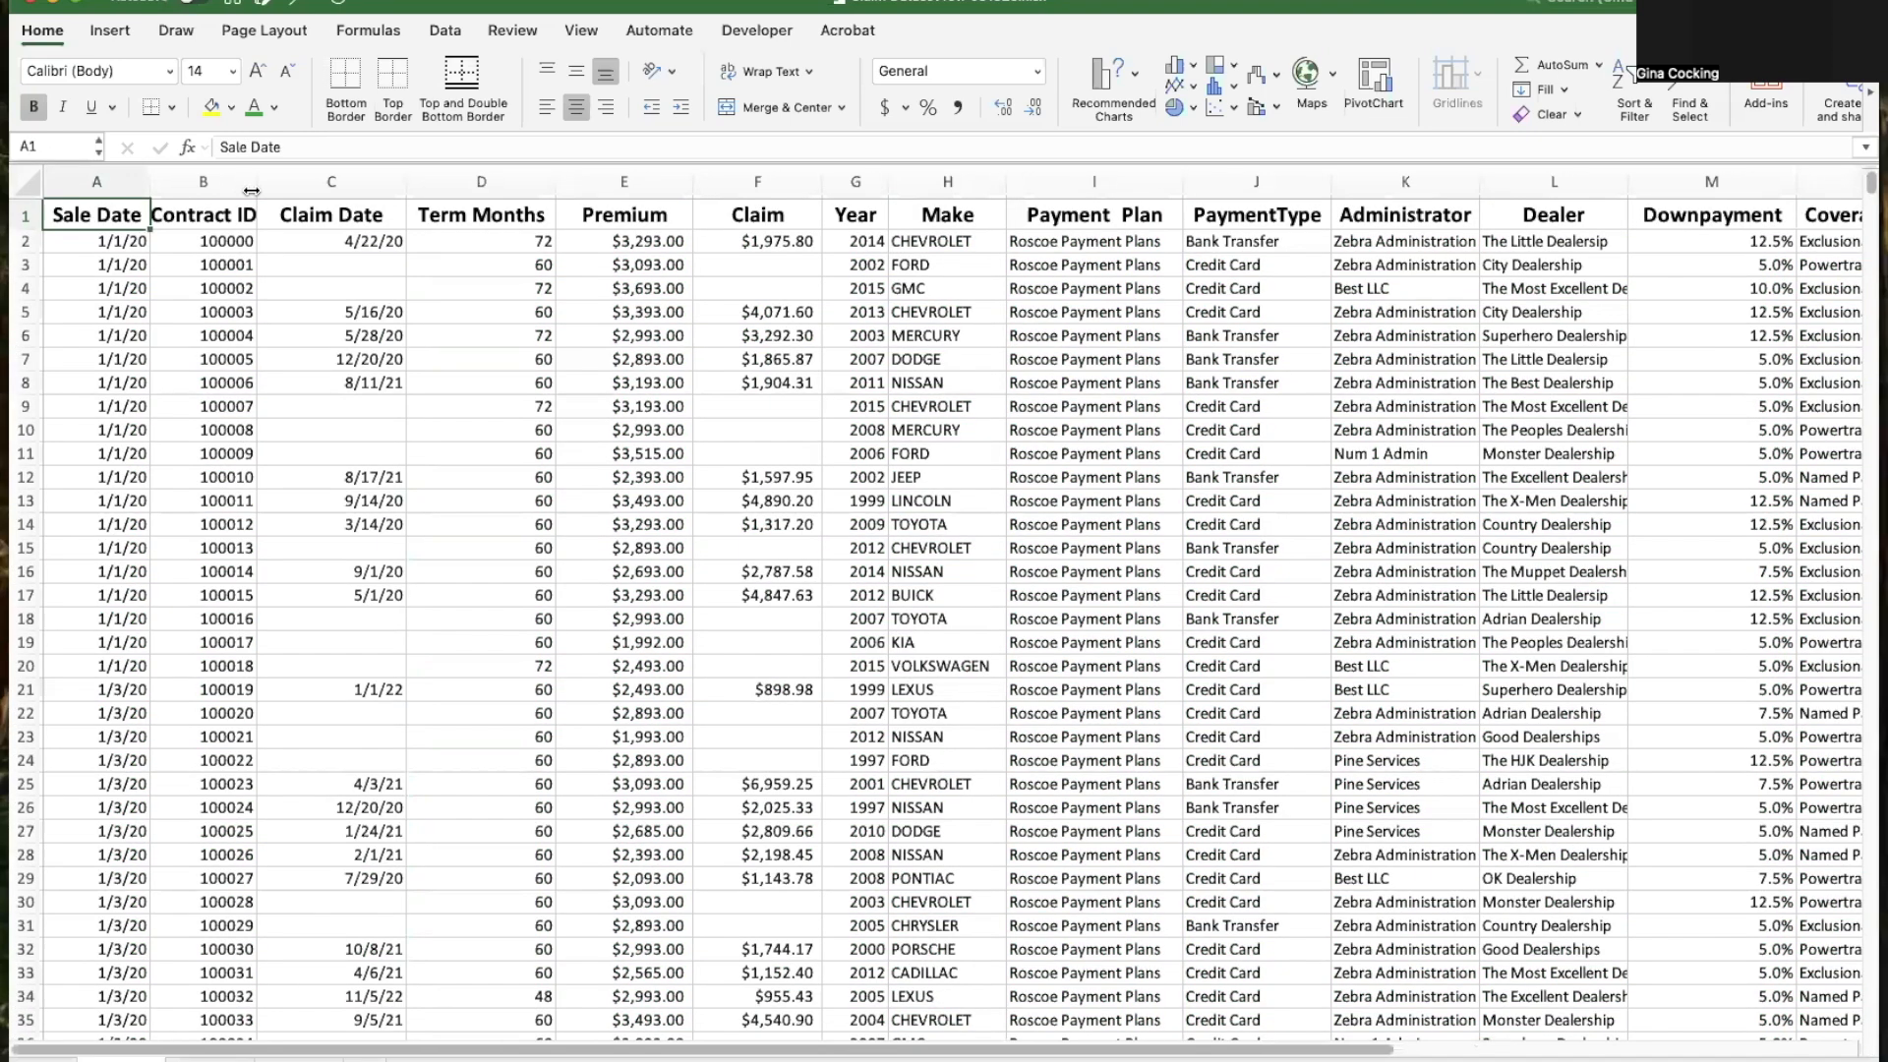
# Switch to the Dark Sky Data site, accept the no-PII upload disclaimer and upload Claim Dataset row 091825.xlsx.
pyautogui.click(351, 126)
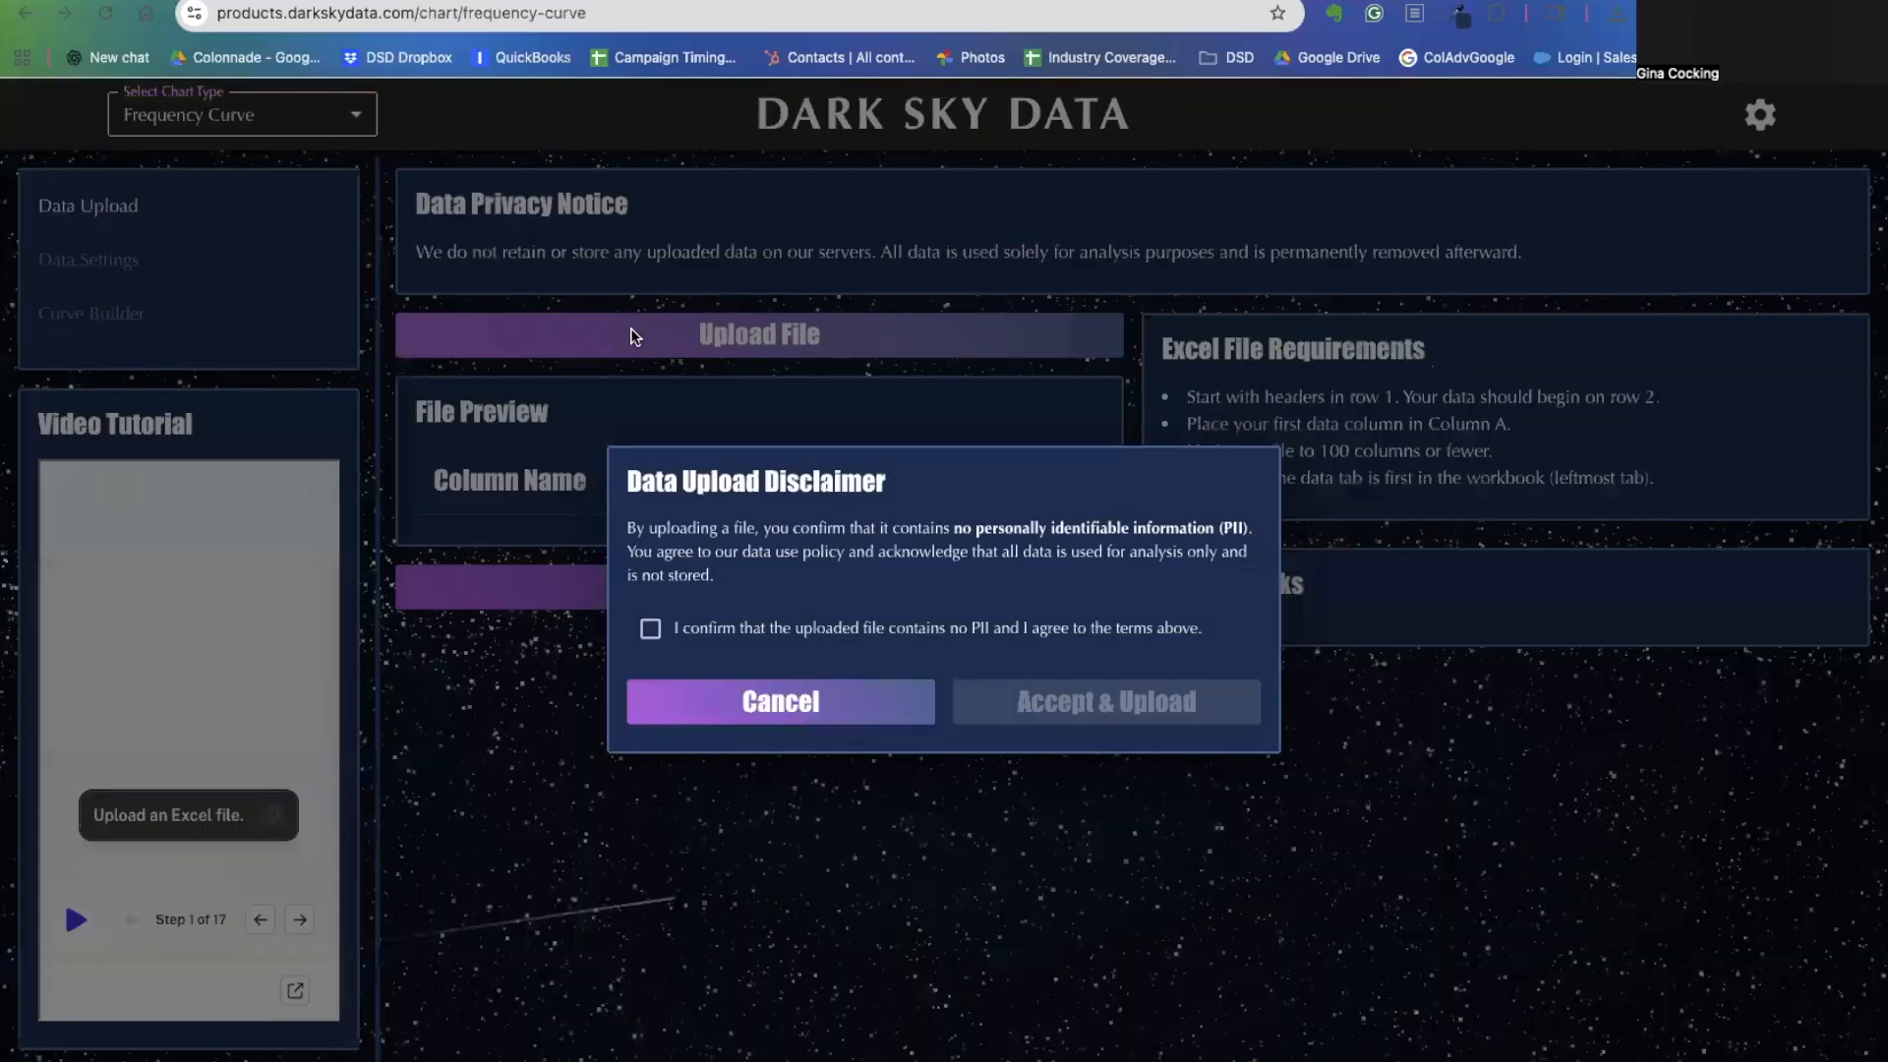
pyautogui.click(650, 627)
pyautogui.click(1094, 710)
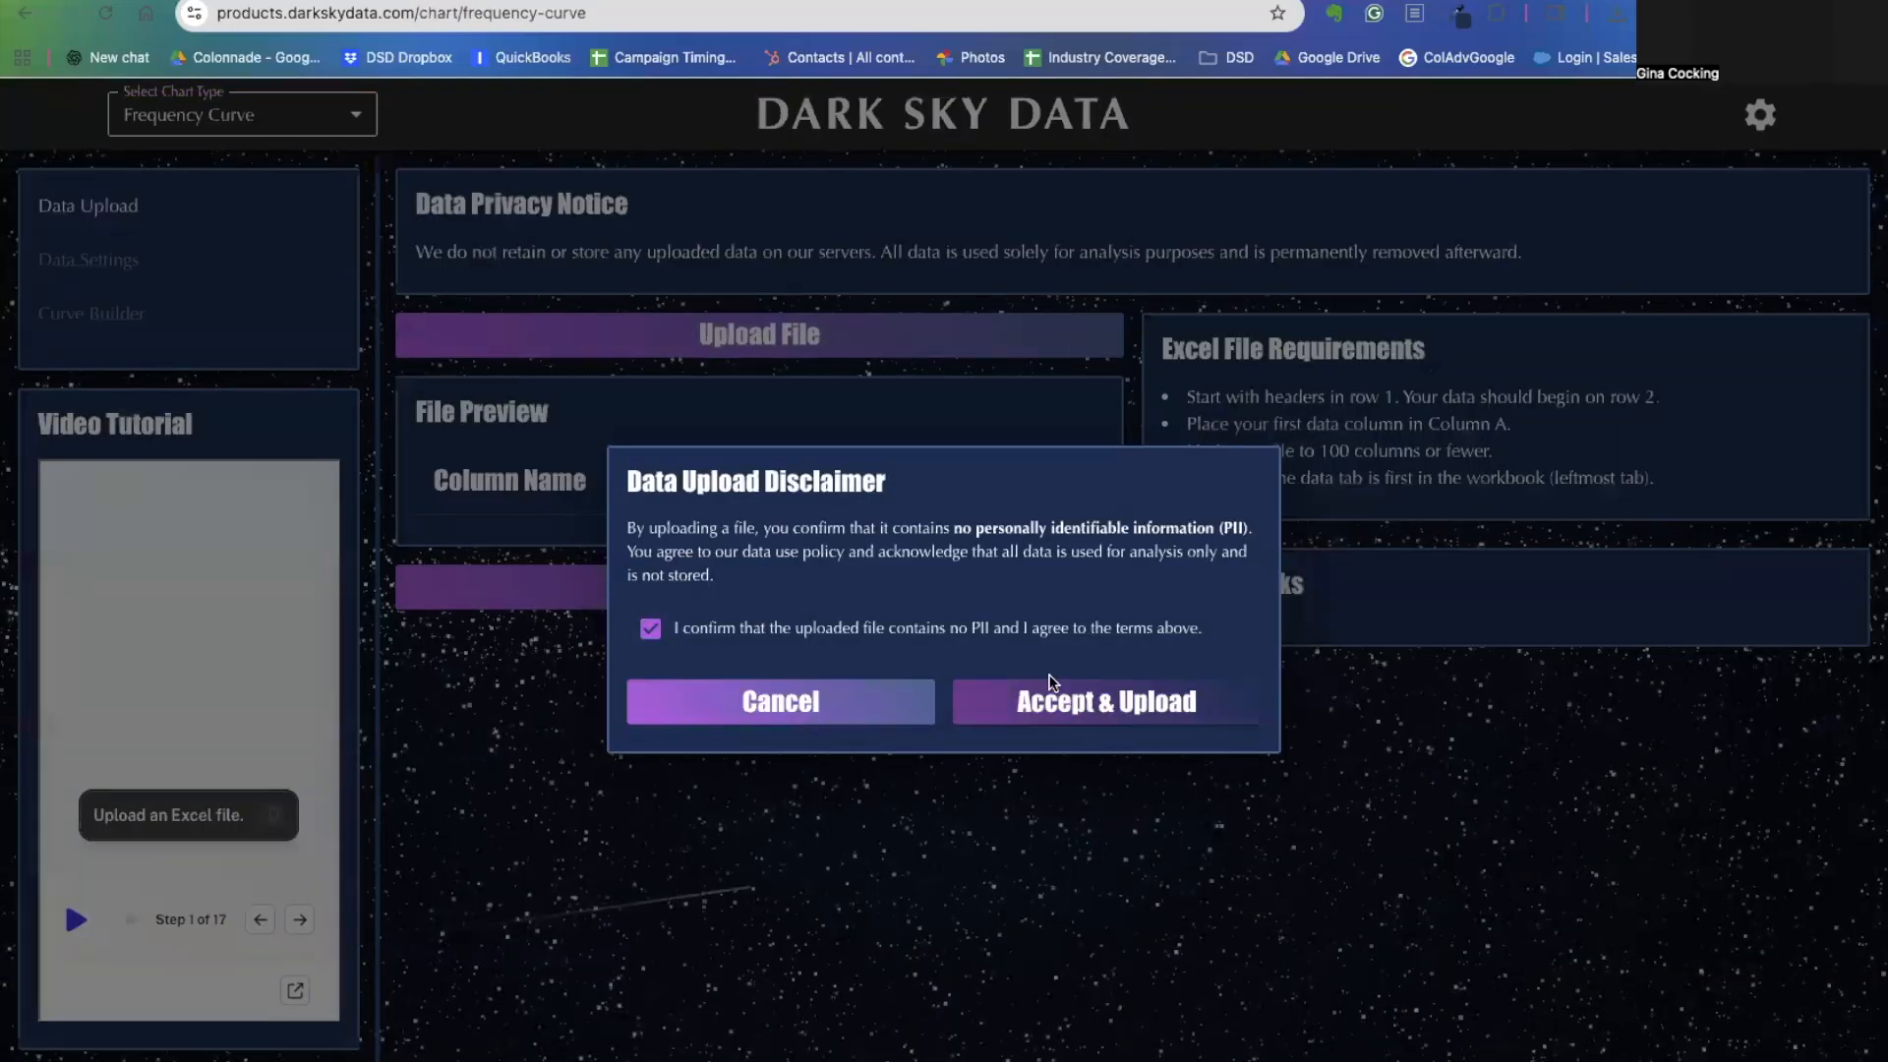
pyautogui.click(489, 519)
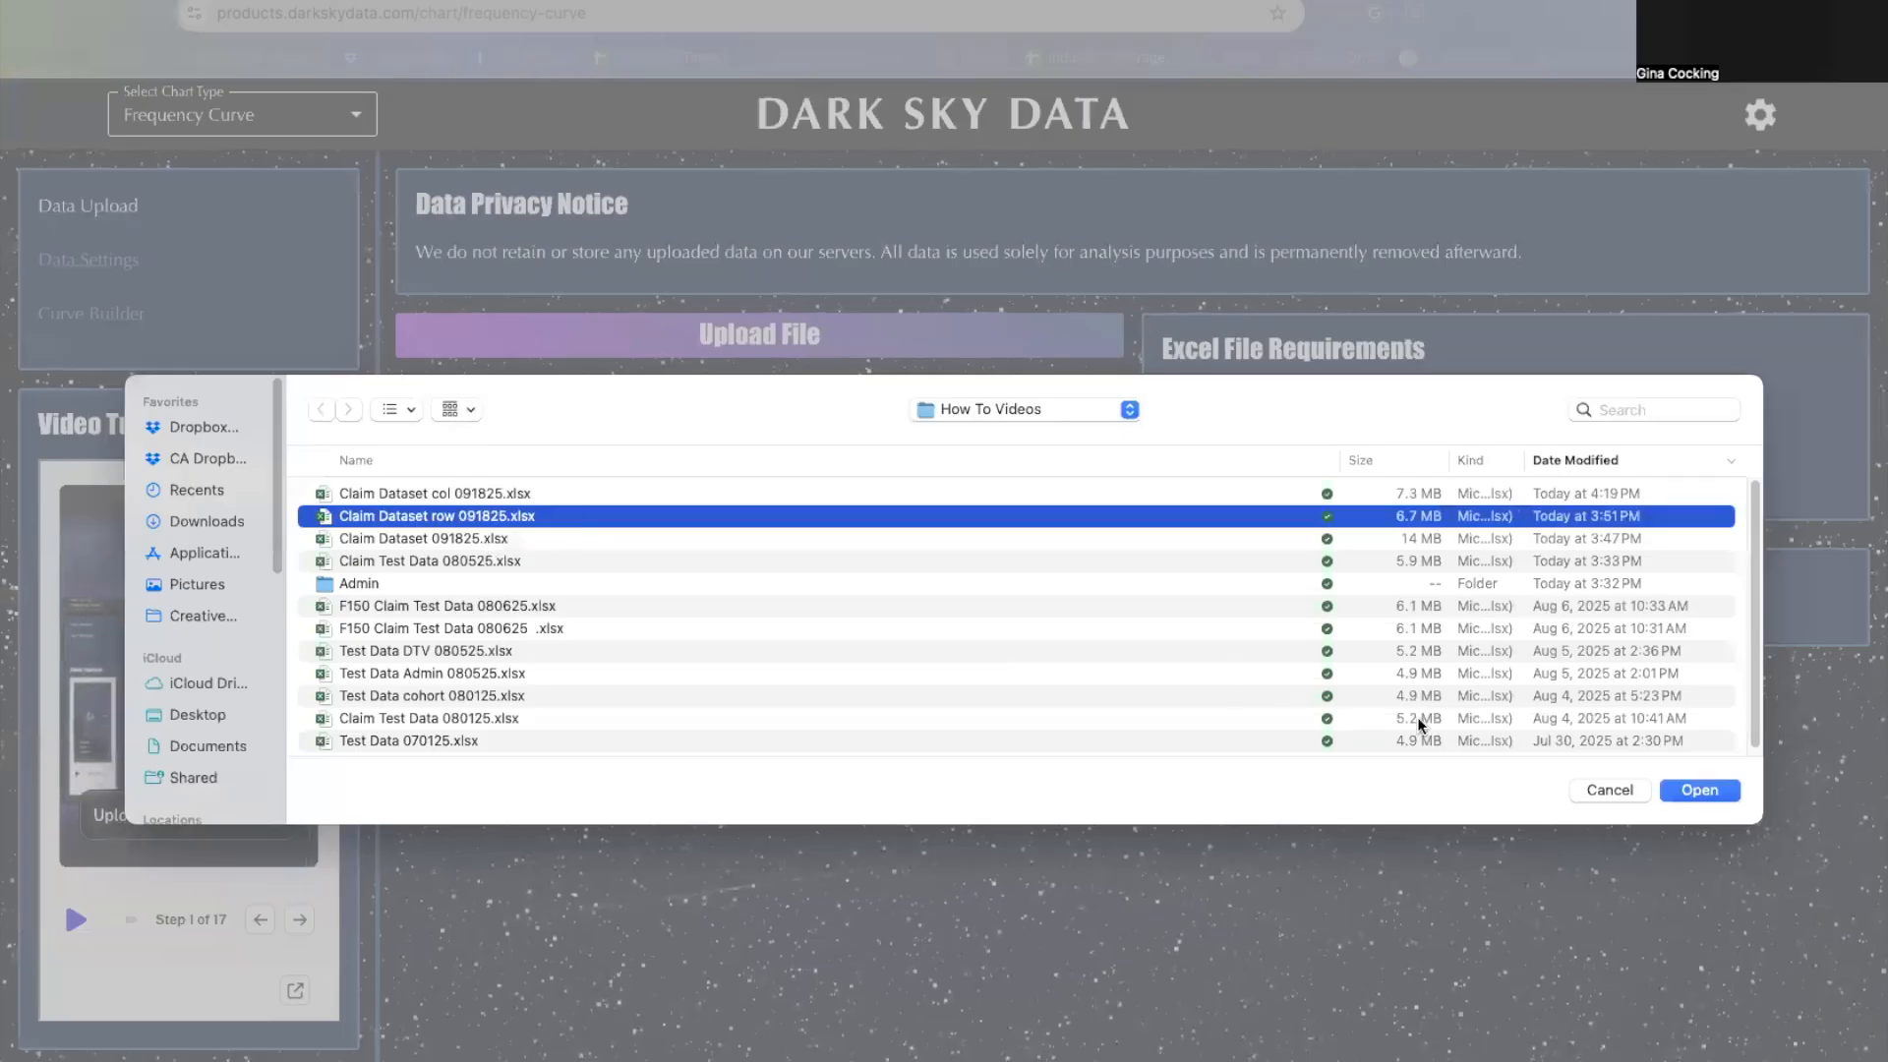
pyautogui.click(1721, 790)
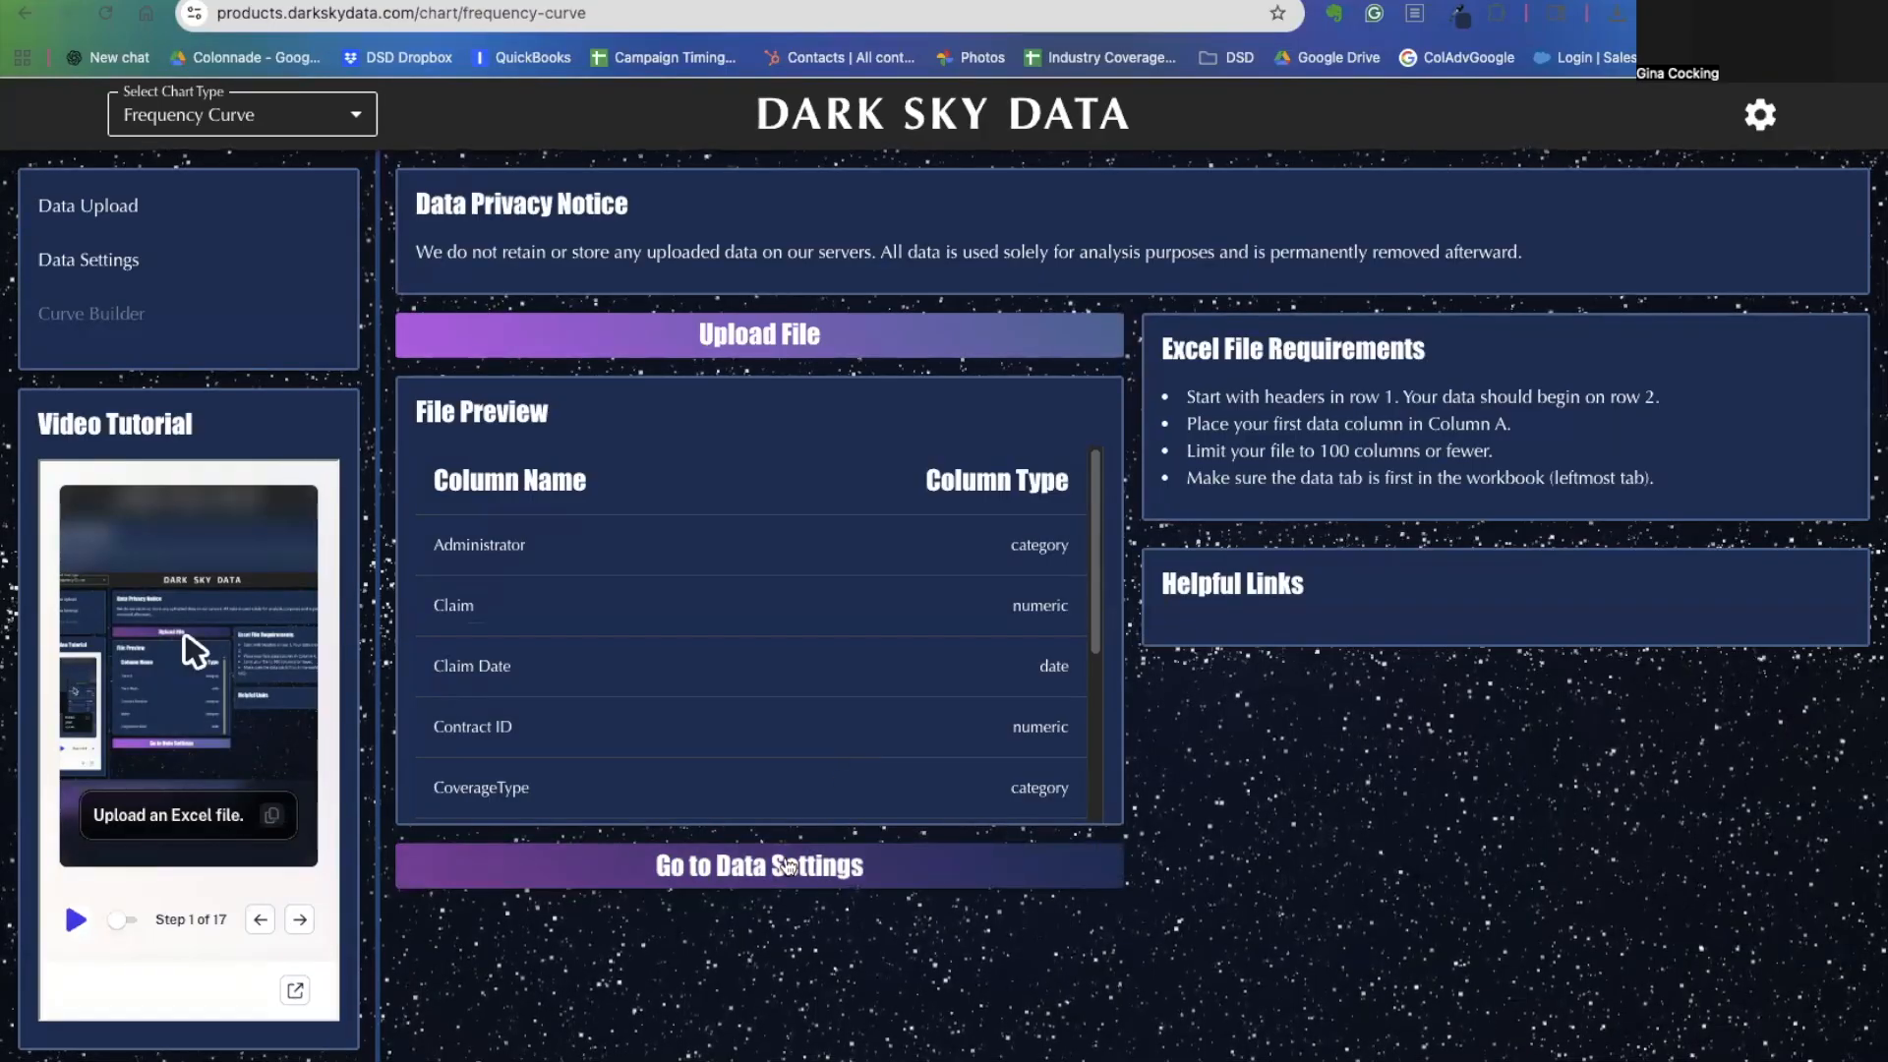
# In the data settings, assign the Contract ID column as contract ID number and Term Months as the term.
pyautogui.click(787, 865)
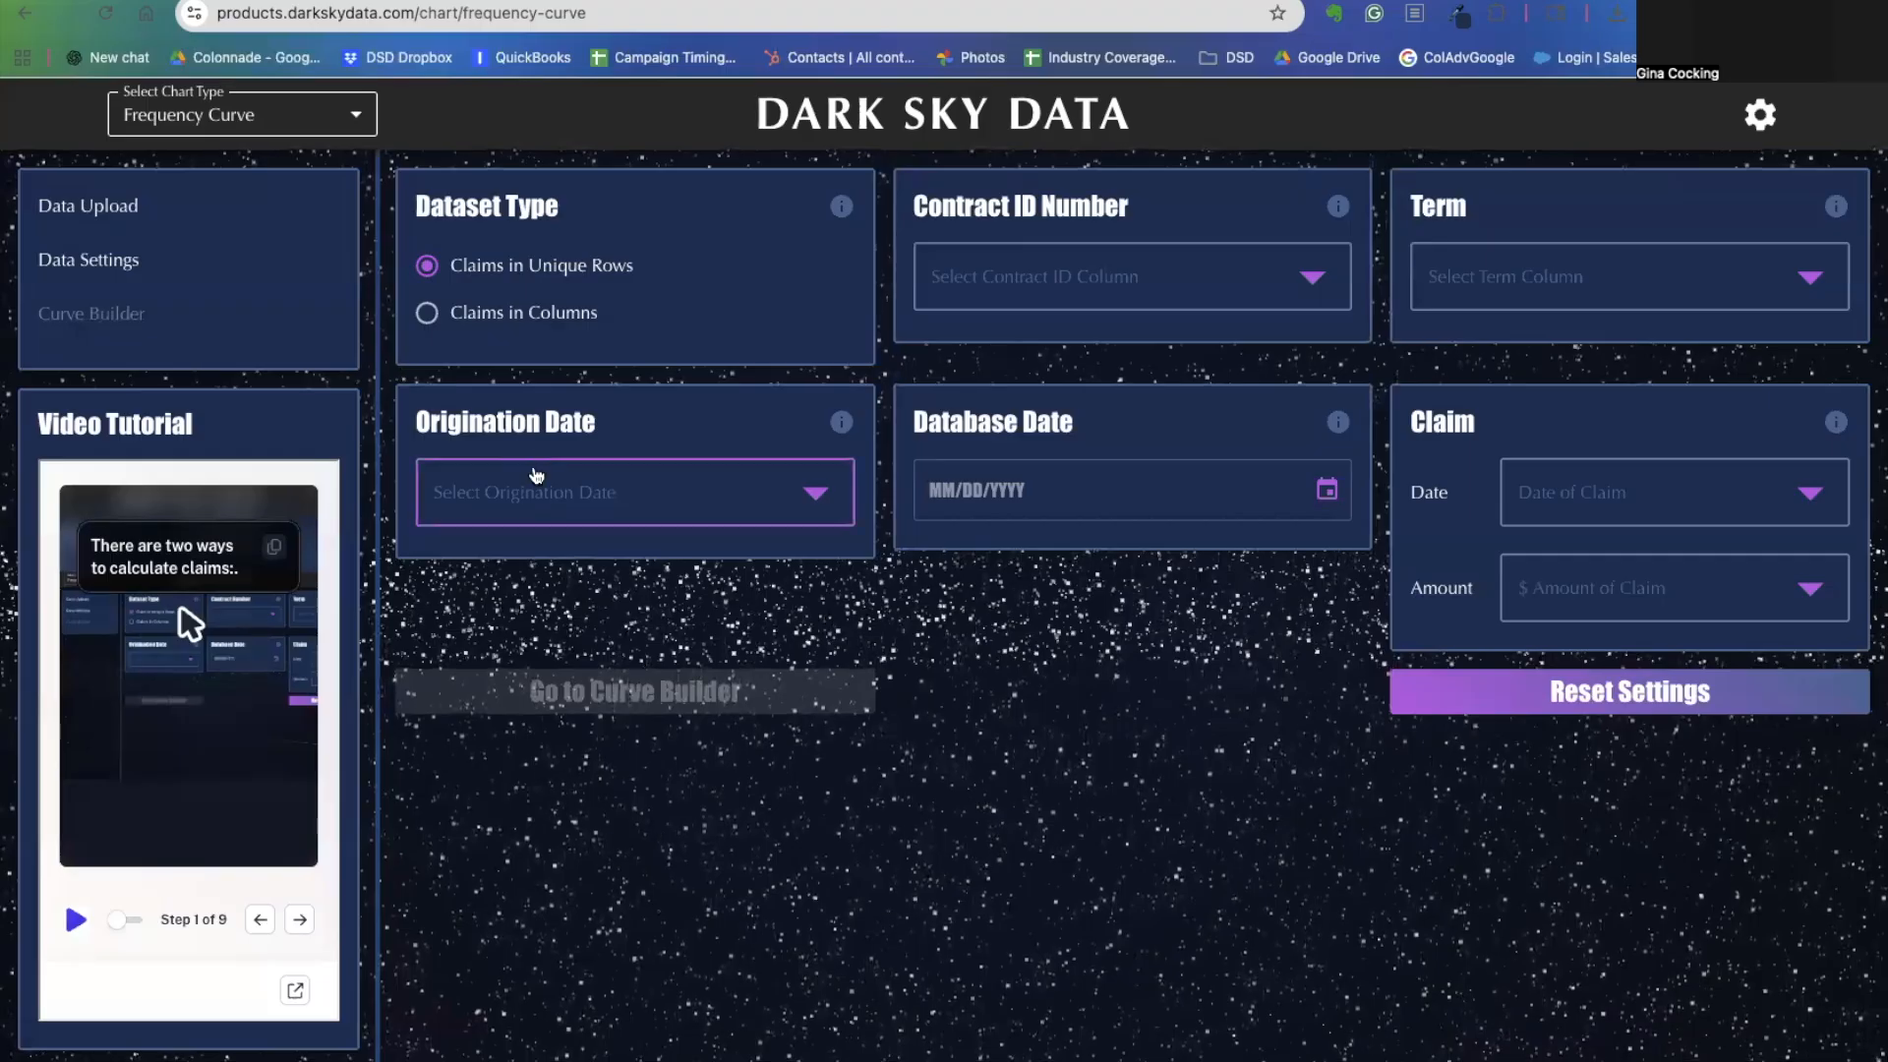
pyautogui.click(1043, 293)
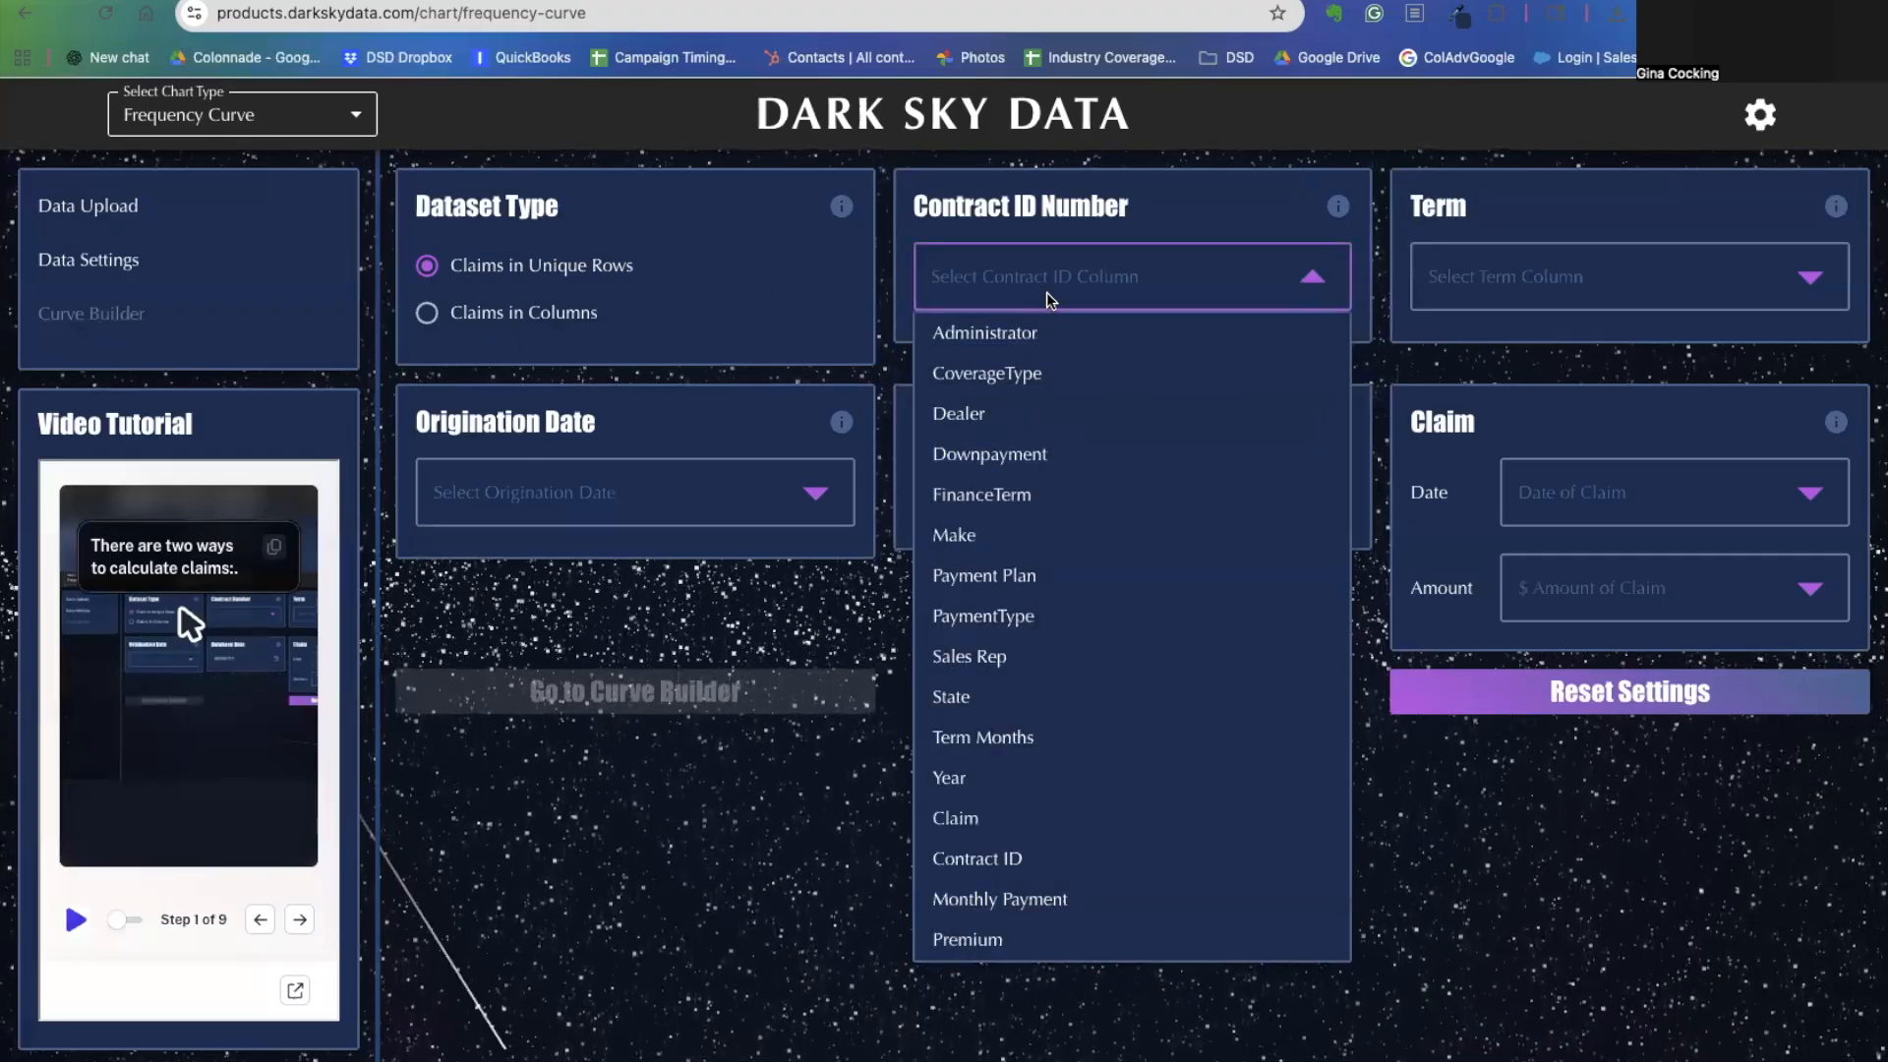
pyautogui.click(1005, 861)
pyautogui.click(1499, 278)
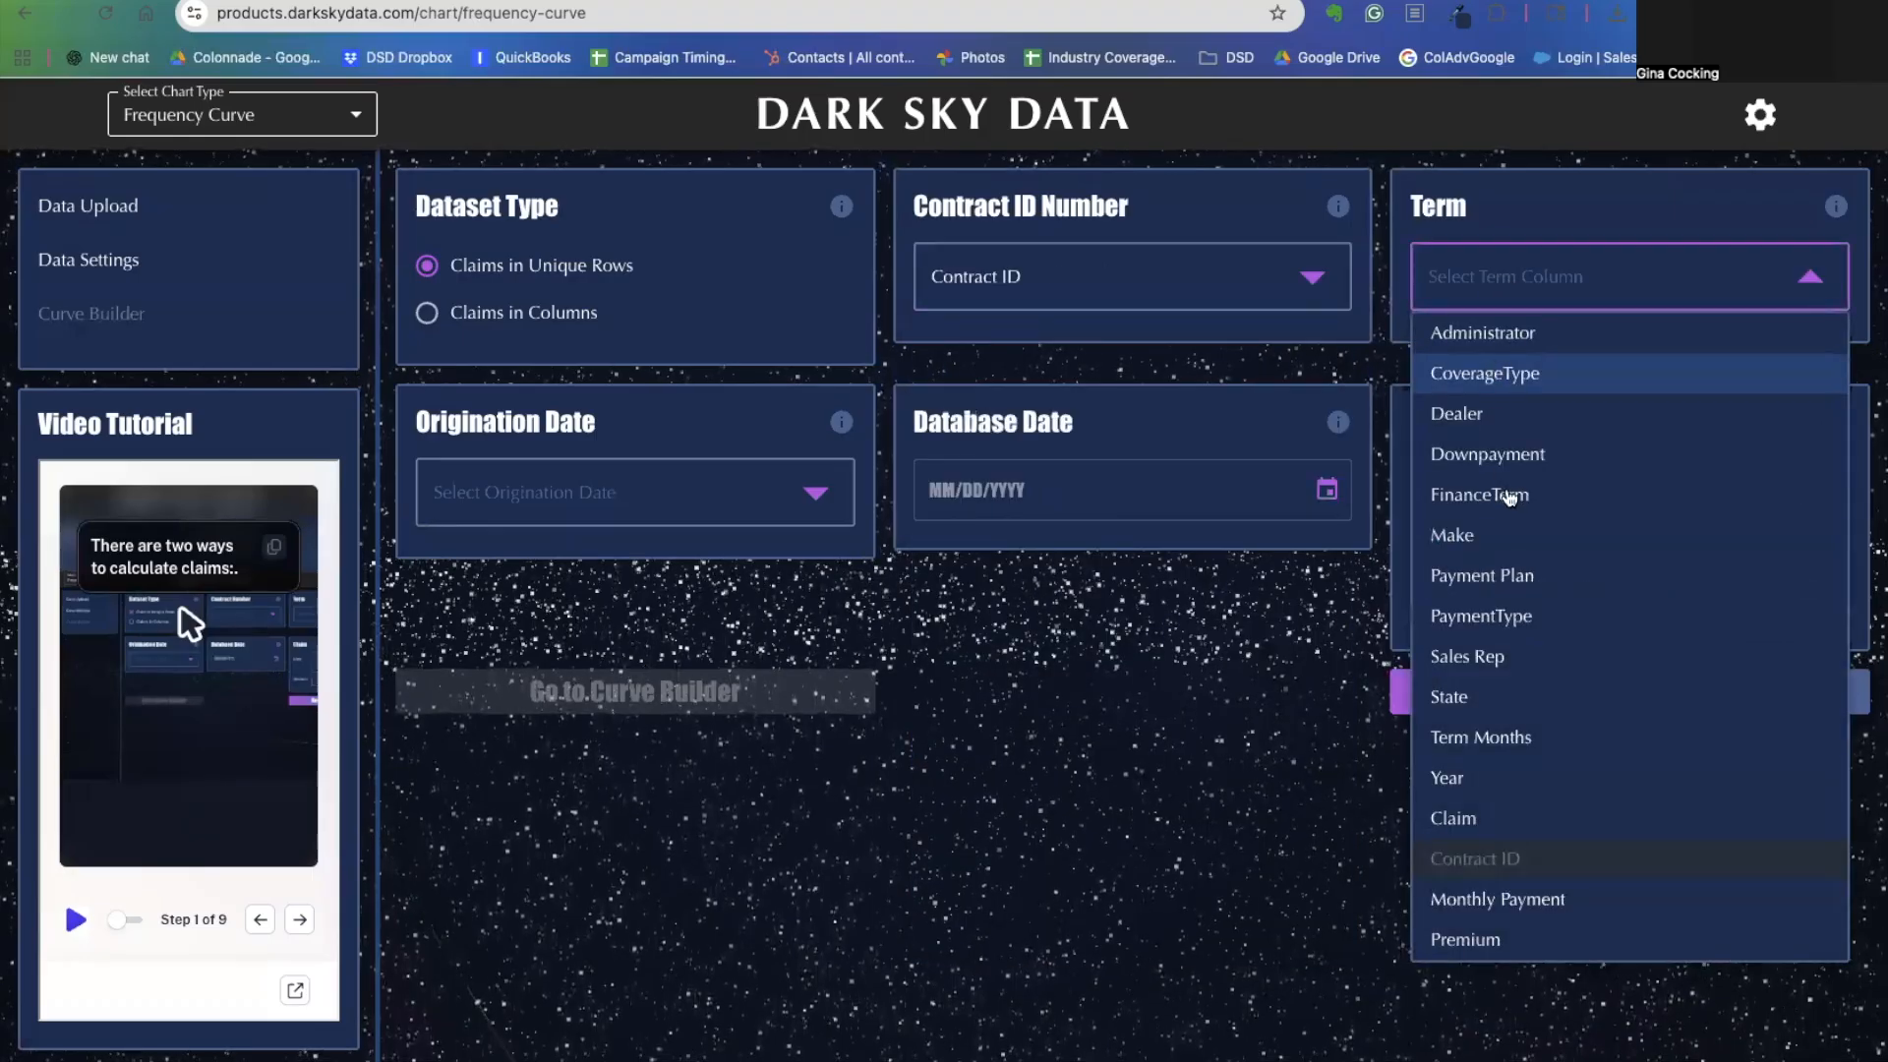
pyautogui.click(1473, 738)
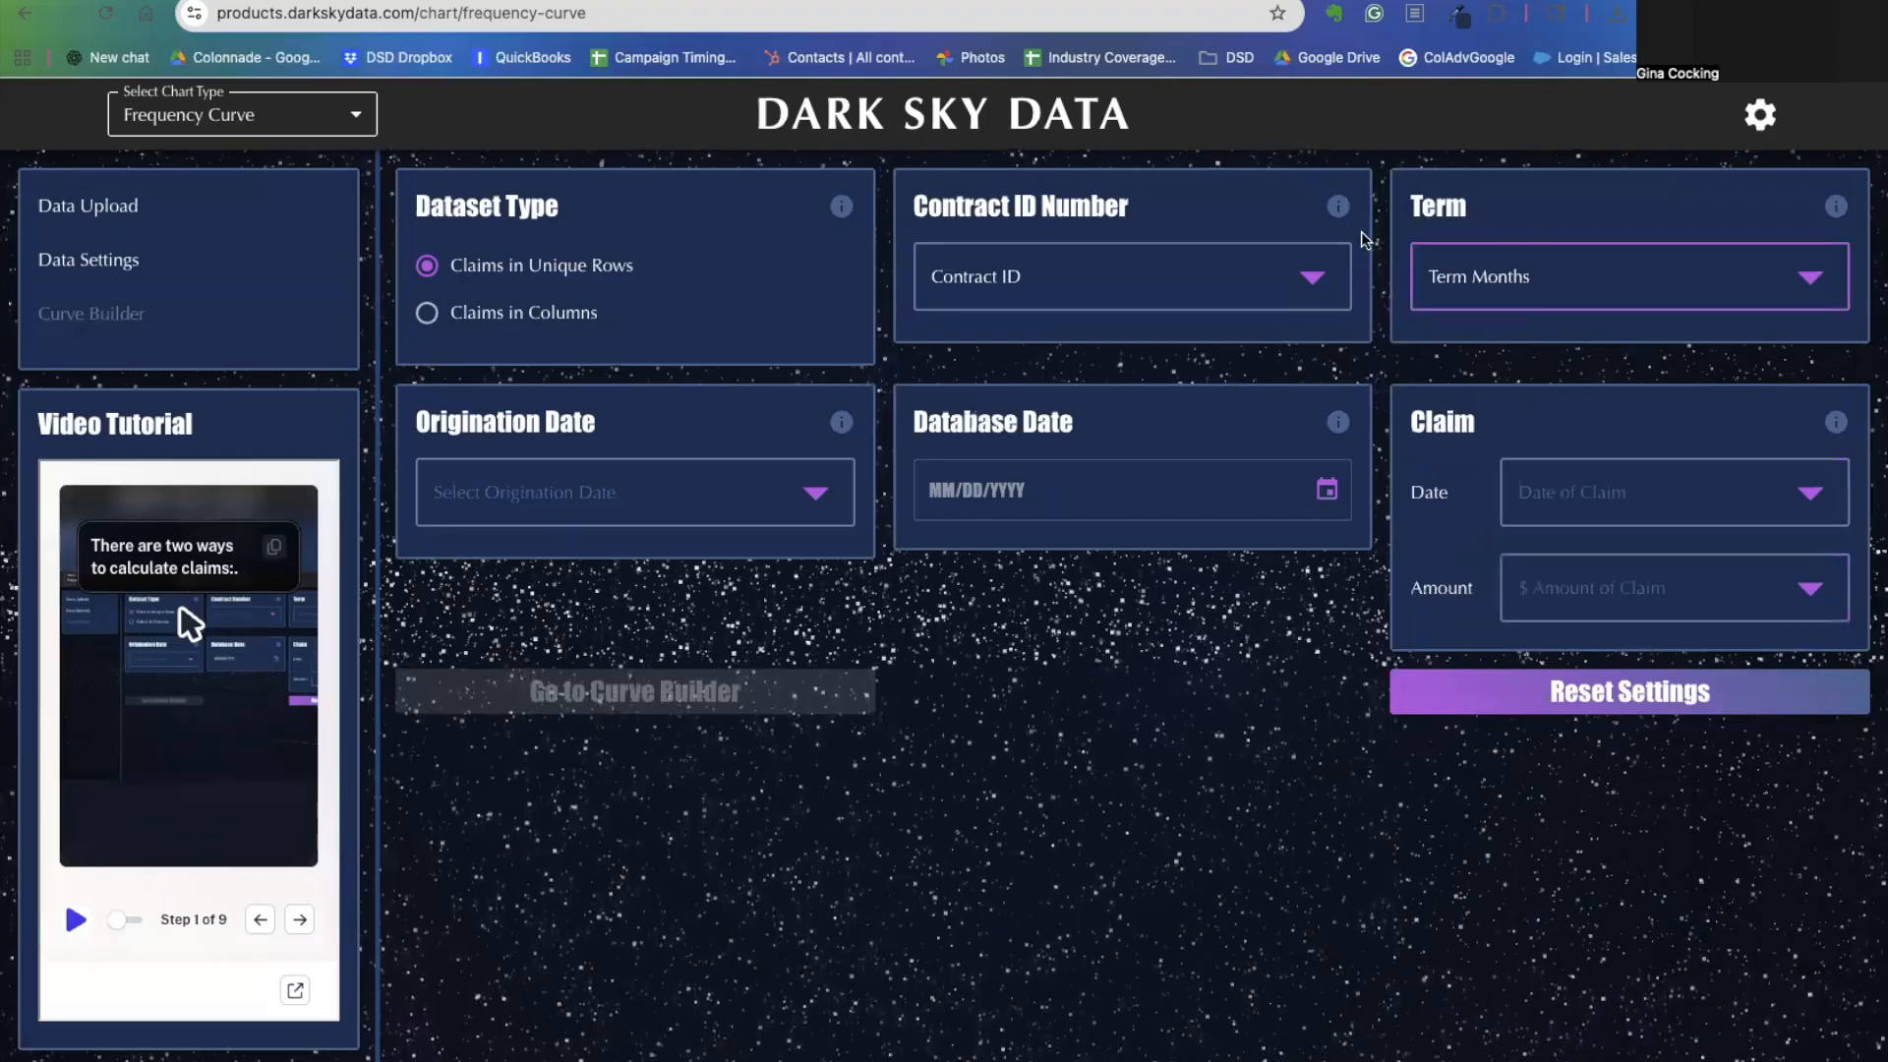
# Assign Sale Date as the origination date, Claim Date as the claim date and Claim as the claim amount.
pyautogui.click(804, 487)
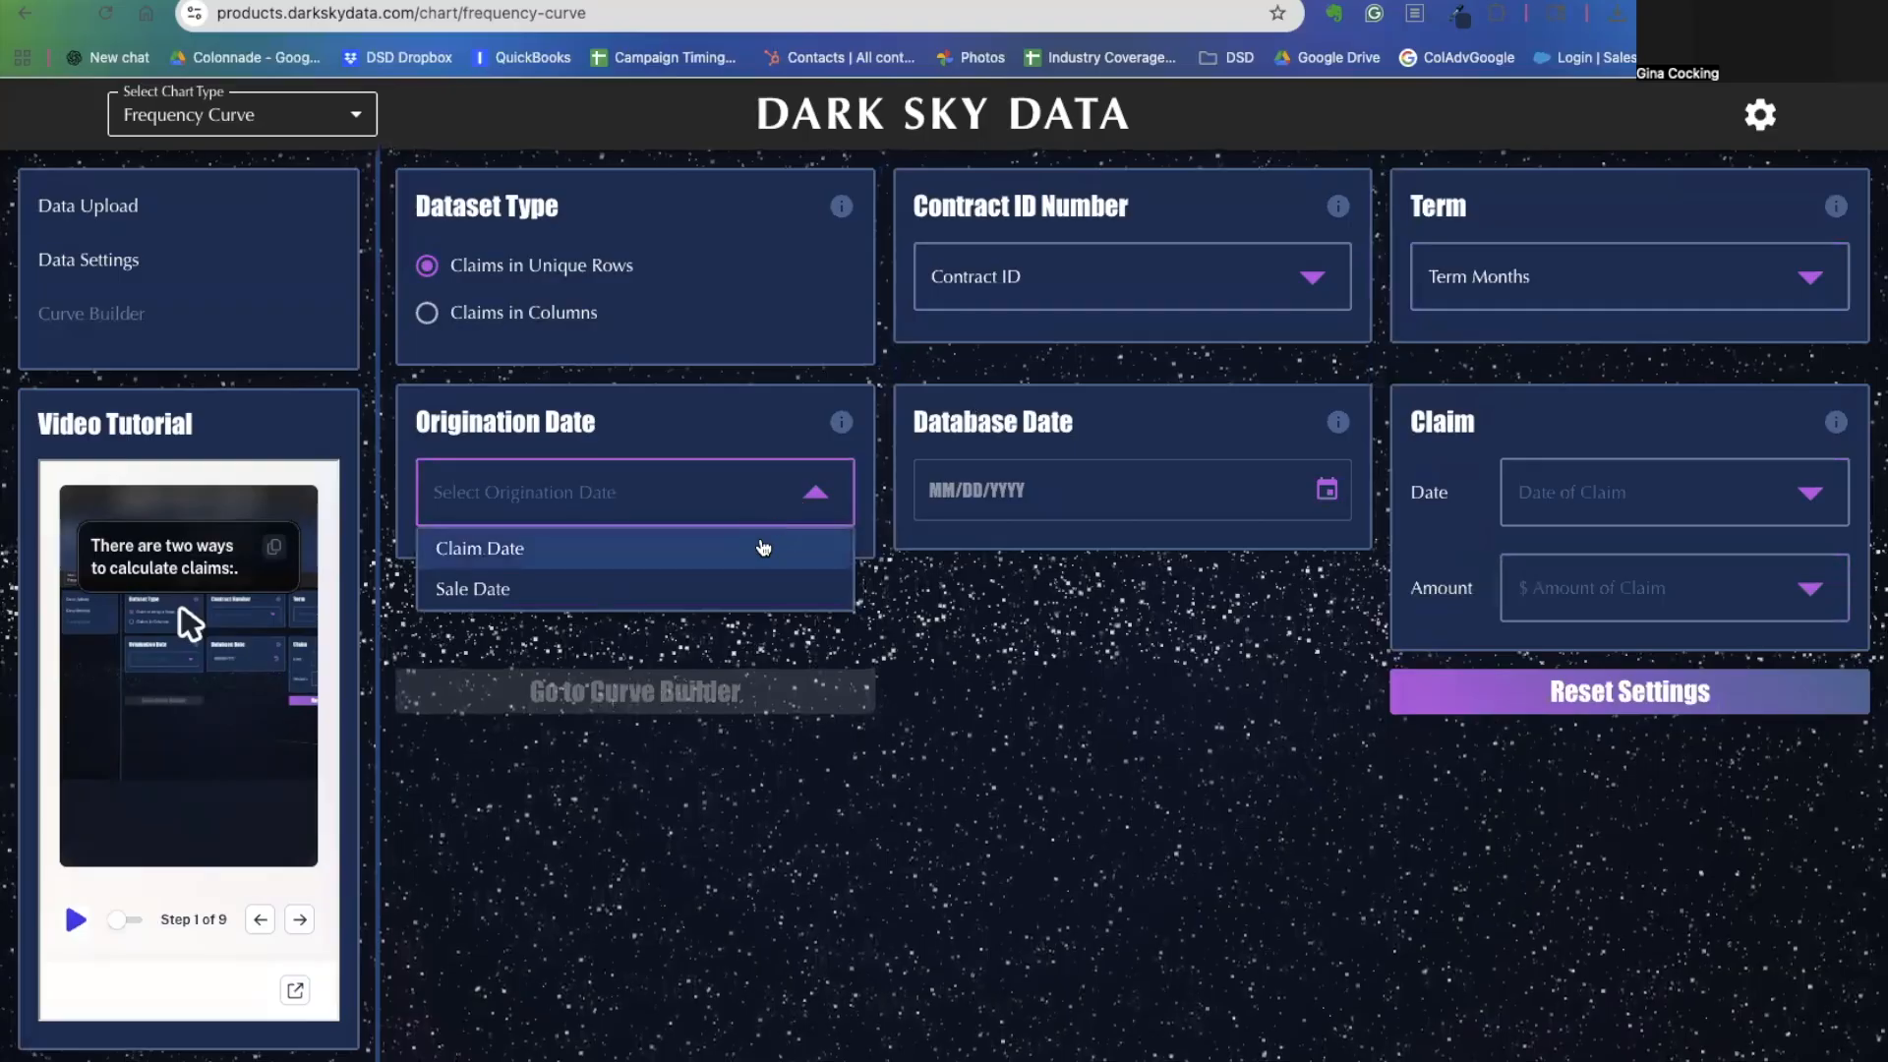
pyautogui.click(743, 586)
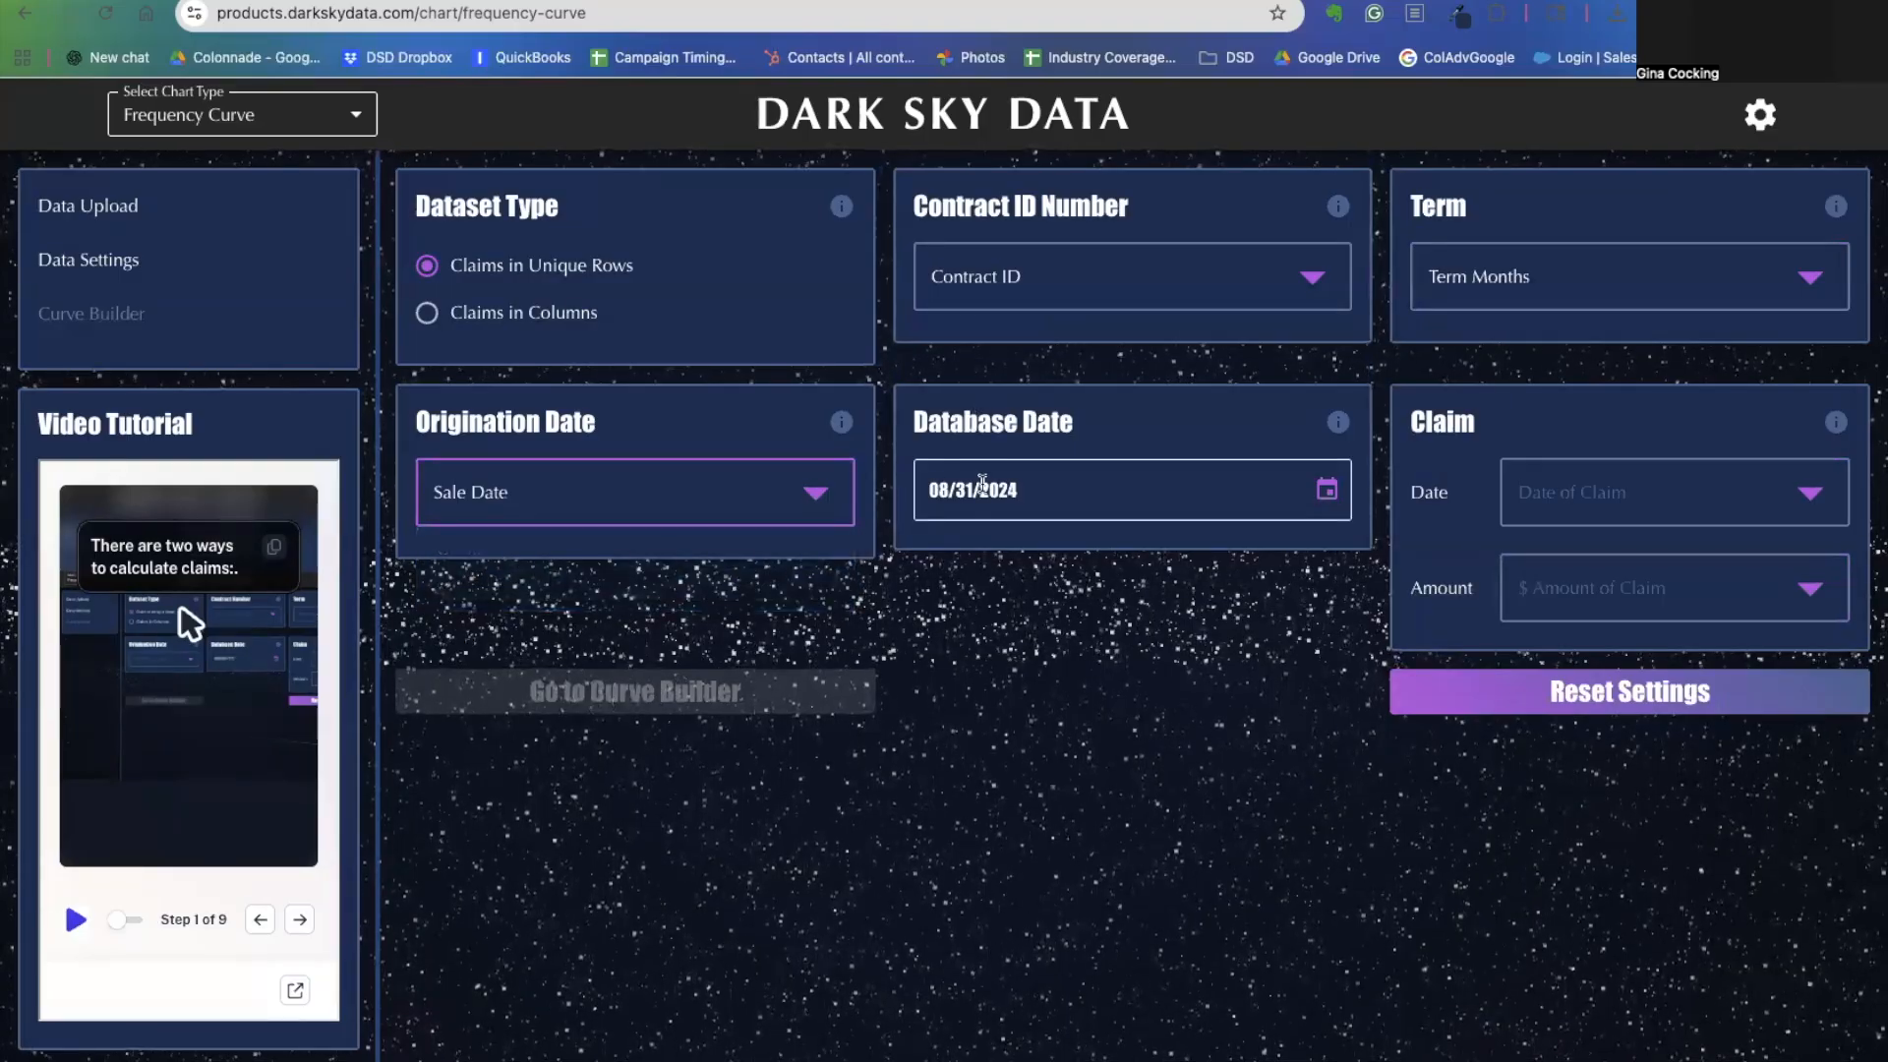
pyautogui.click(1590, 494)
pyautogui.click(1573, 547)
pyautogui.click(1600, 584)
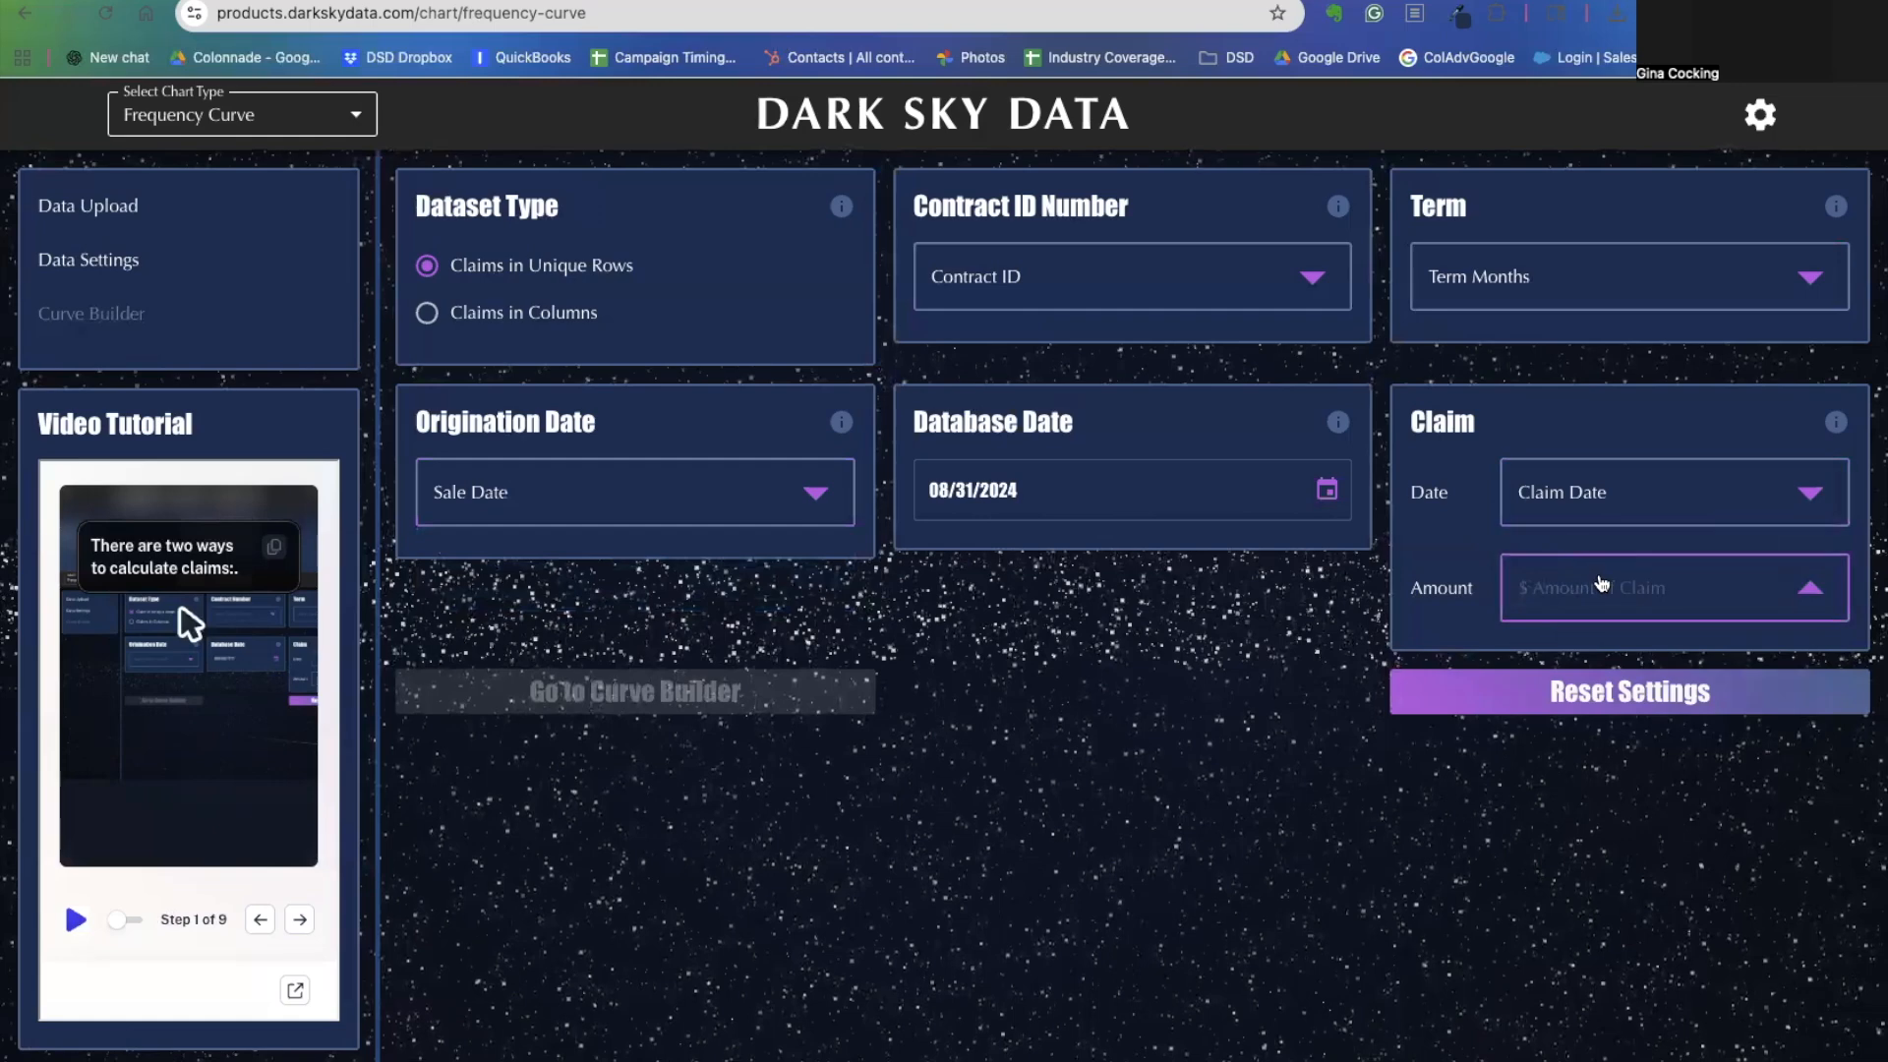
pyautogui.click(1624, 956)
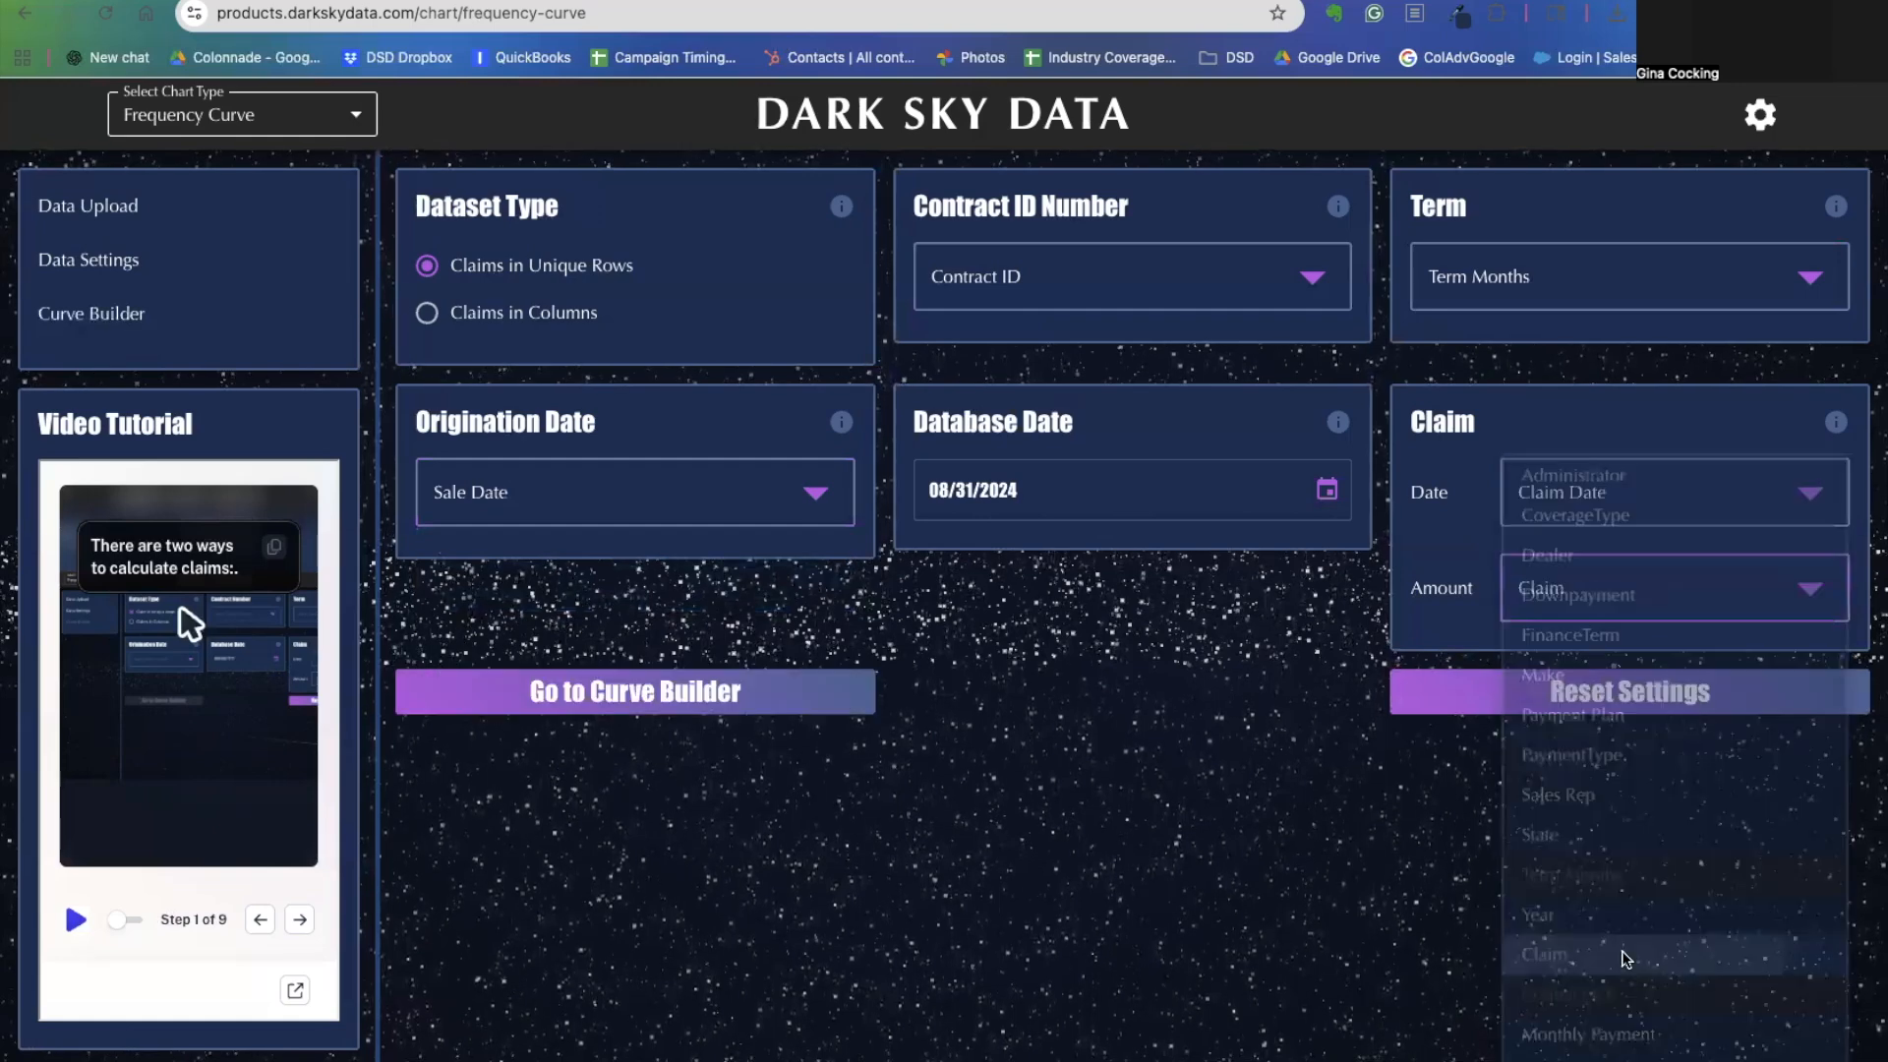
# Go to the curve builder and rename the first curve "All 60".
pyautogui.click(610, 688)
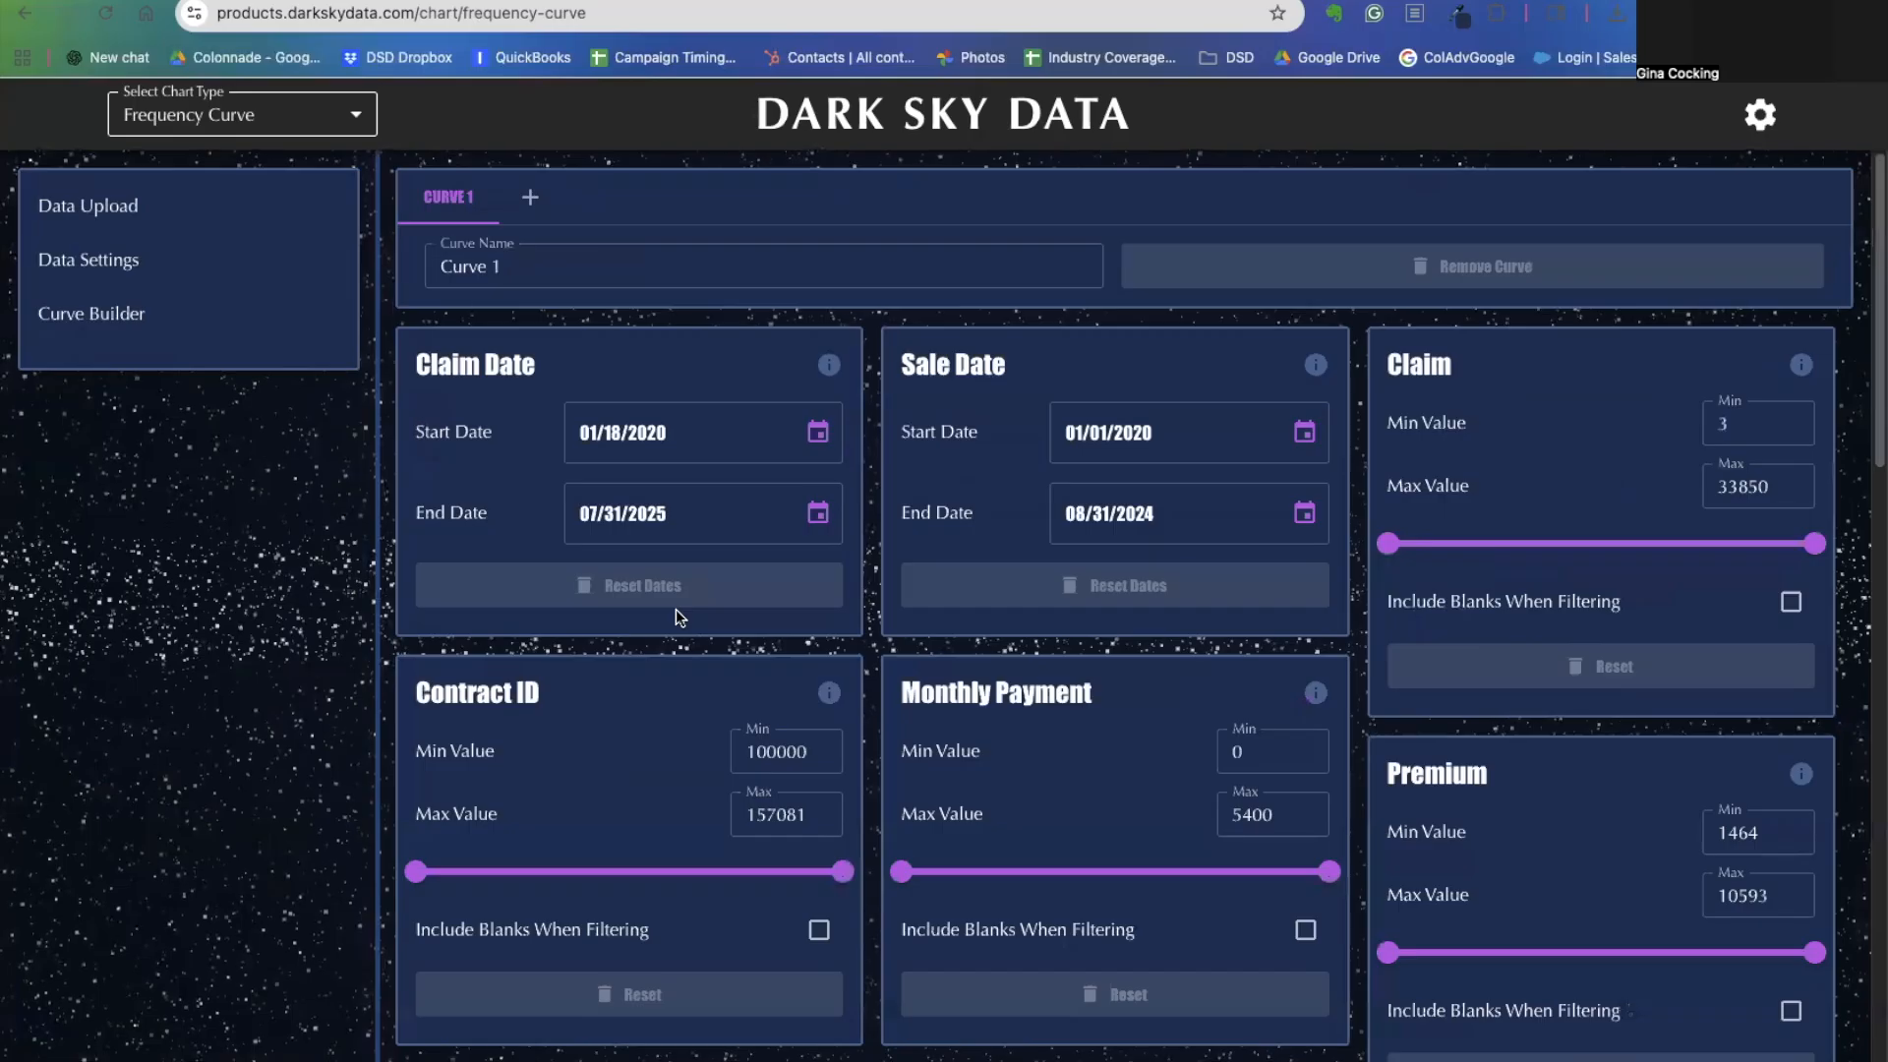
pyautogui.click(536, 267)
pyautogui.tripleClick(540, 271)
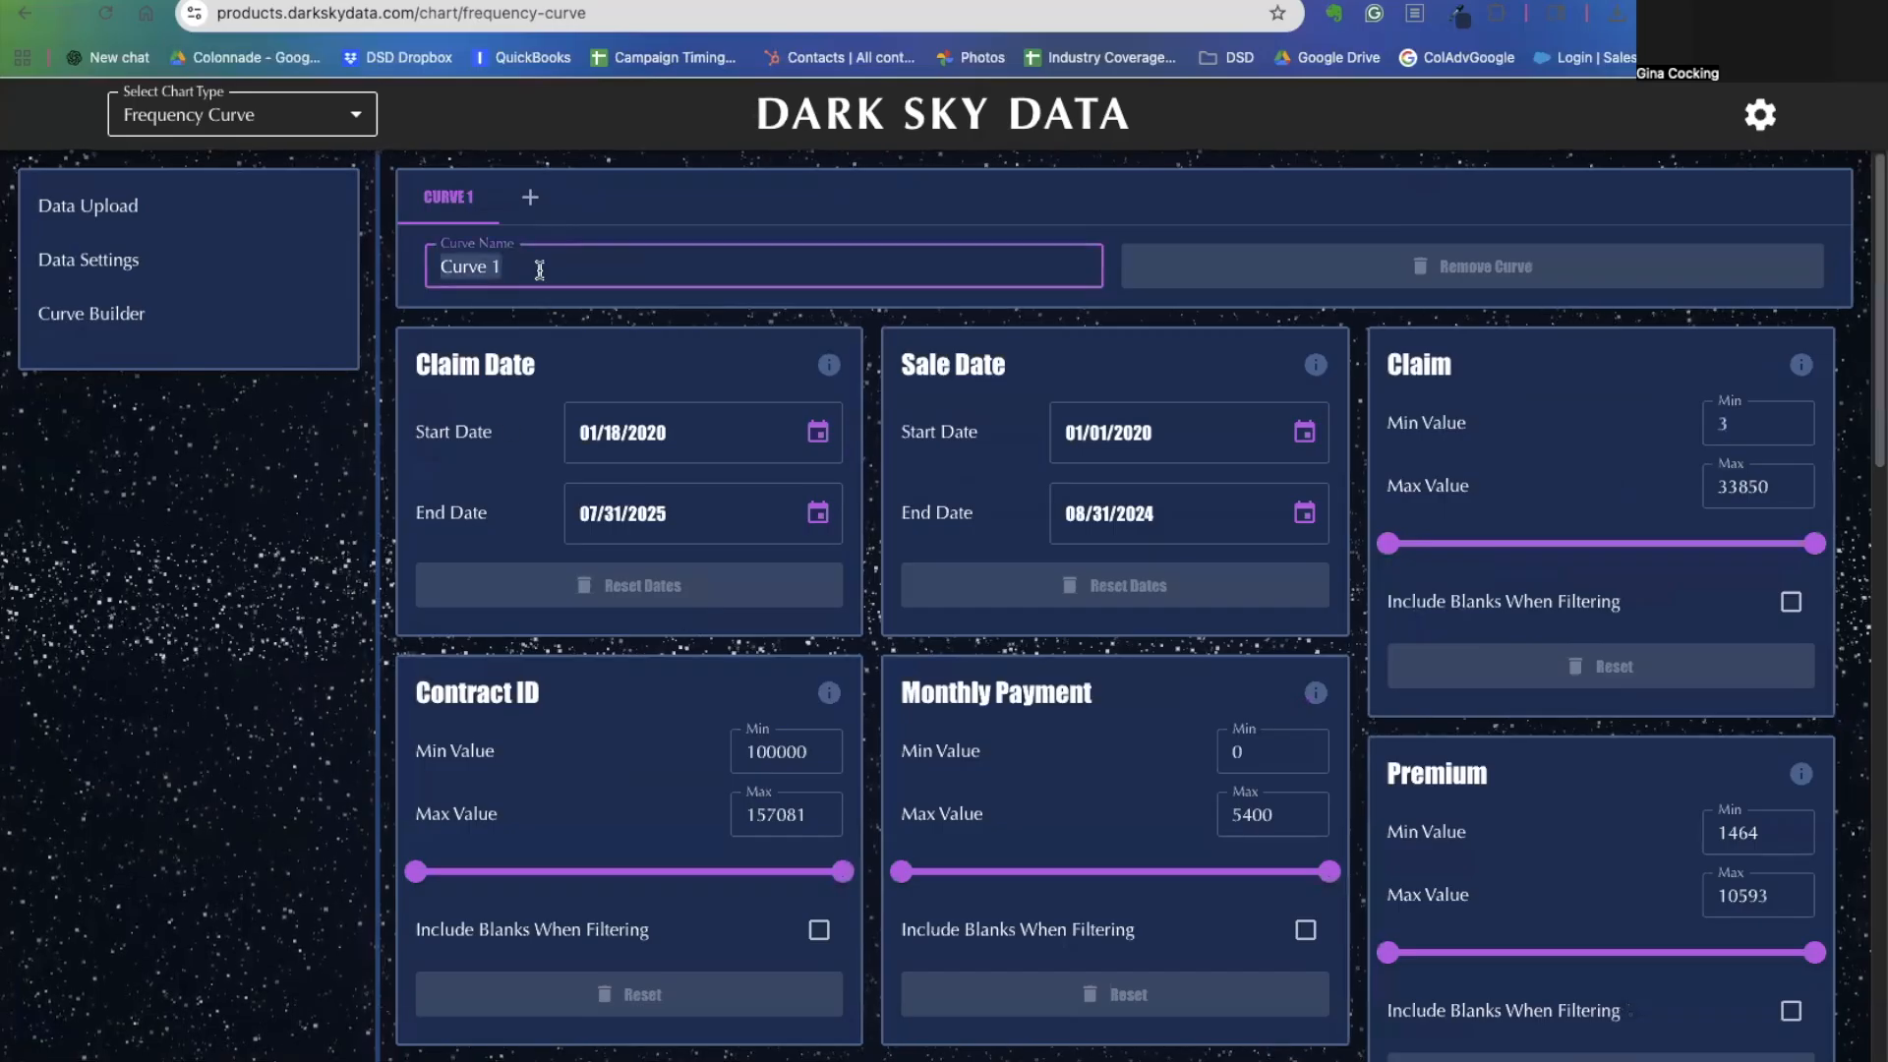
pyautogui.write('All')
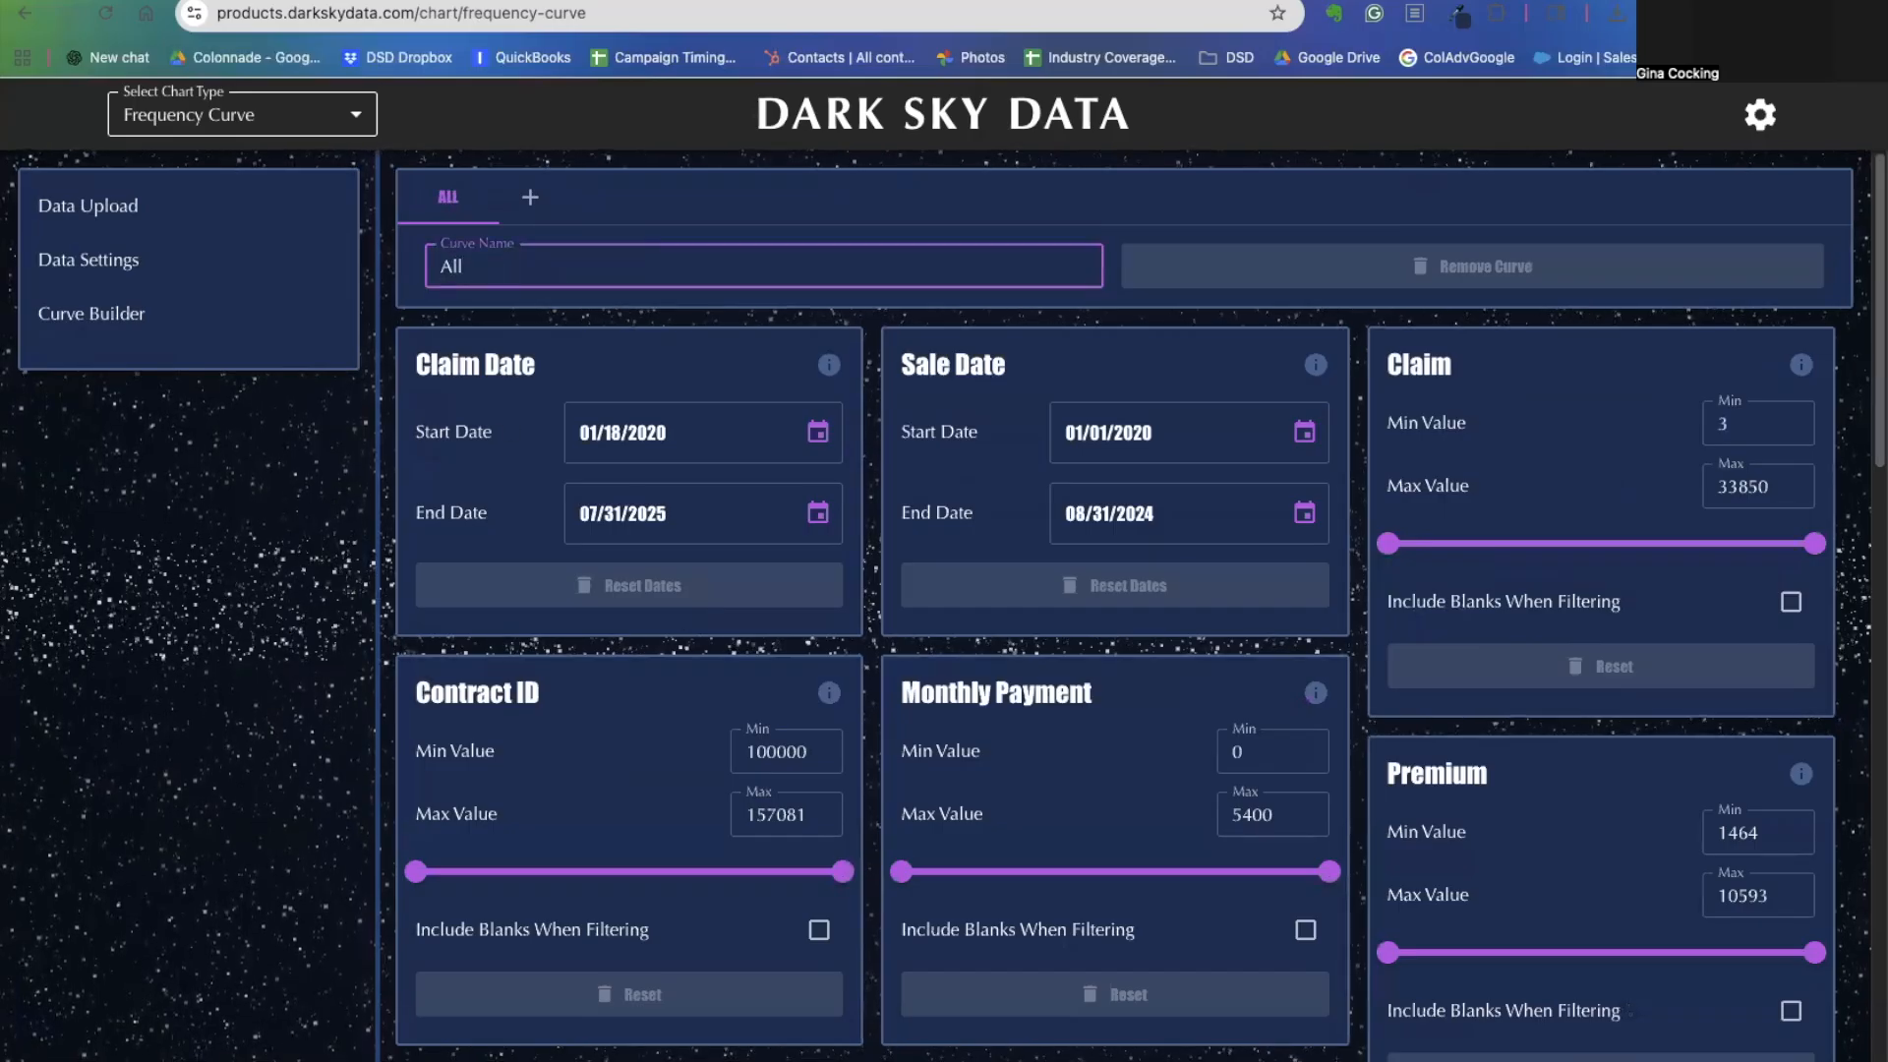
pyautogui.write(' 60')
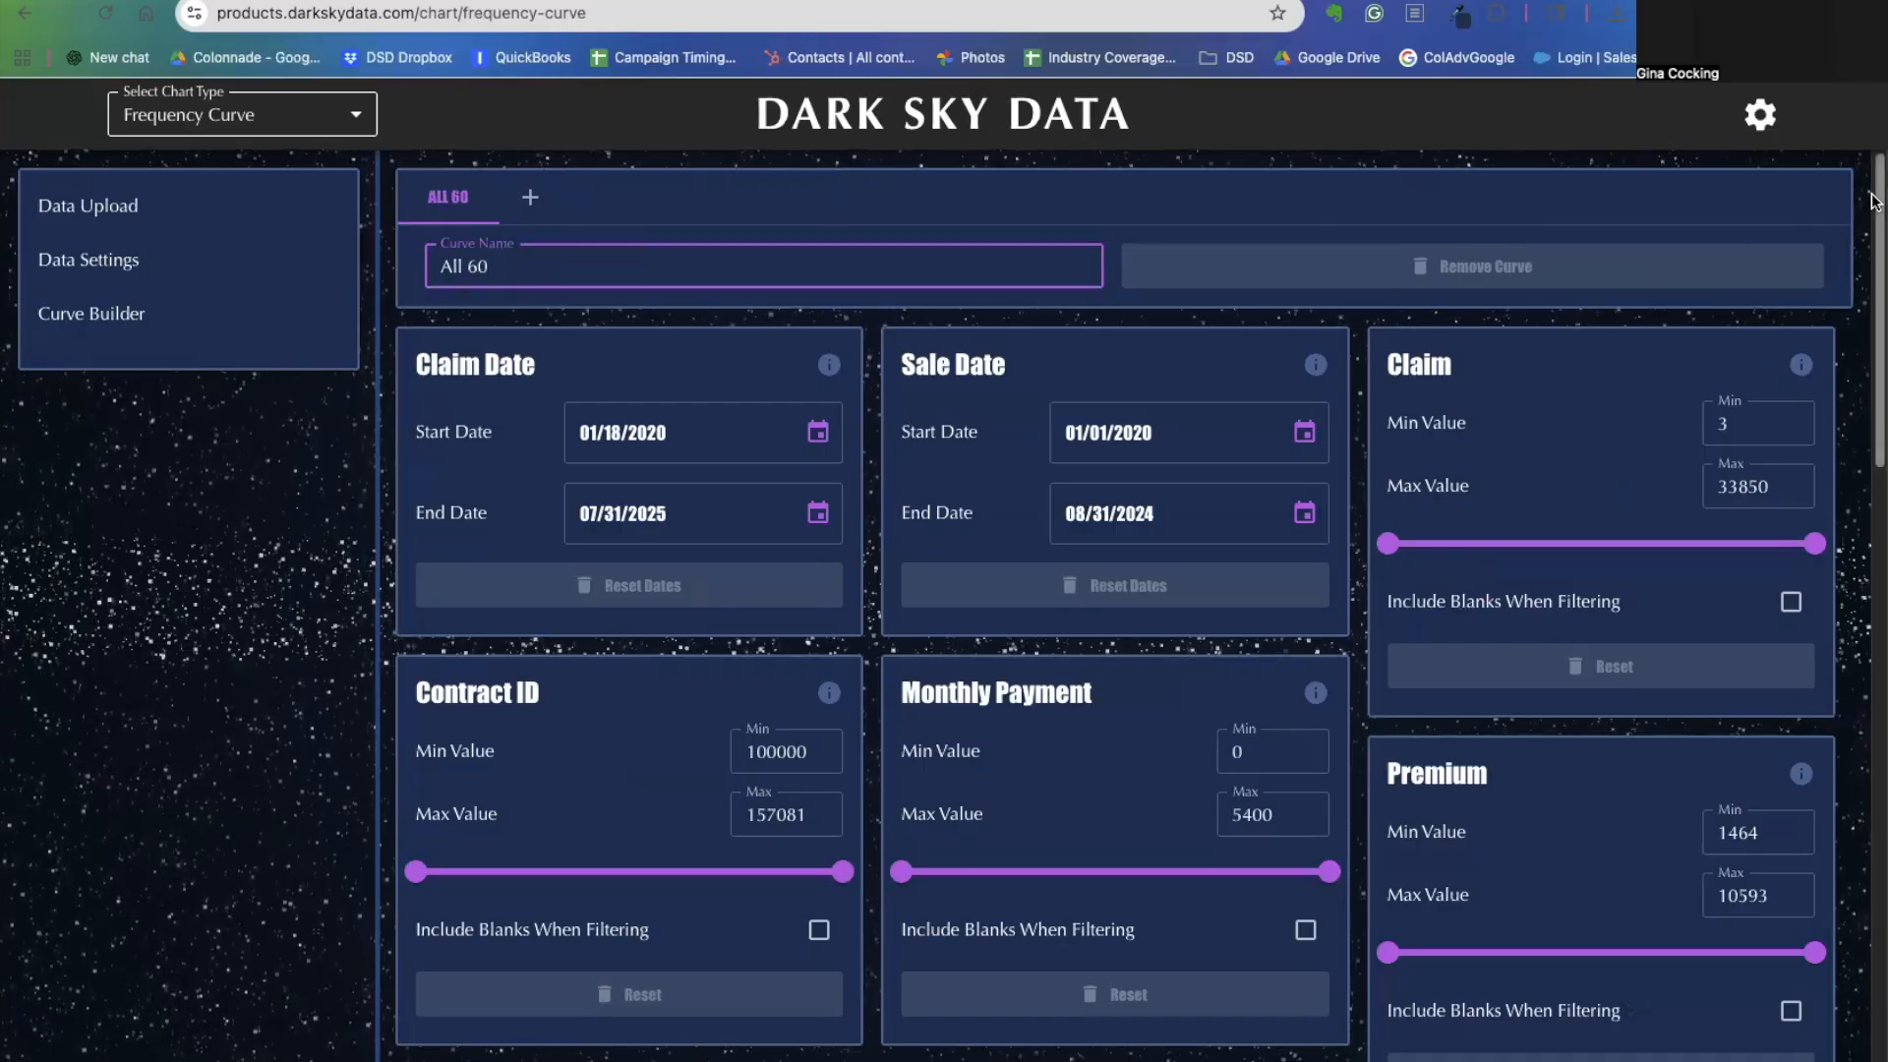
# Filter the All 60 curve to Term Months 60 and apply the filters to plot it.
pyautogui.moveTo(1871, 202); pyautogui.dragTo(1805, 338)
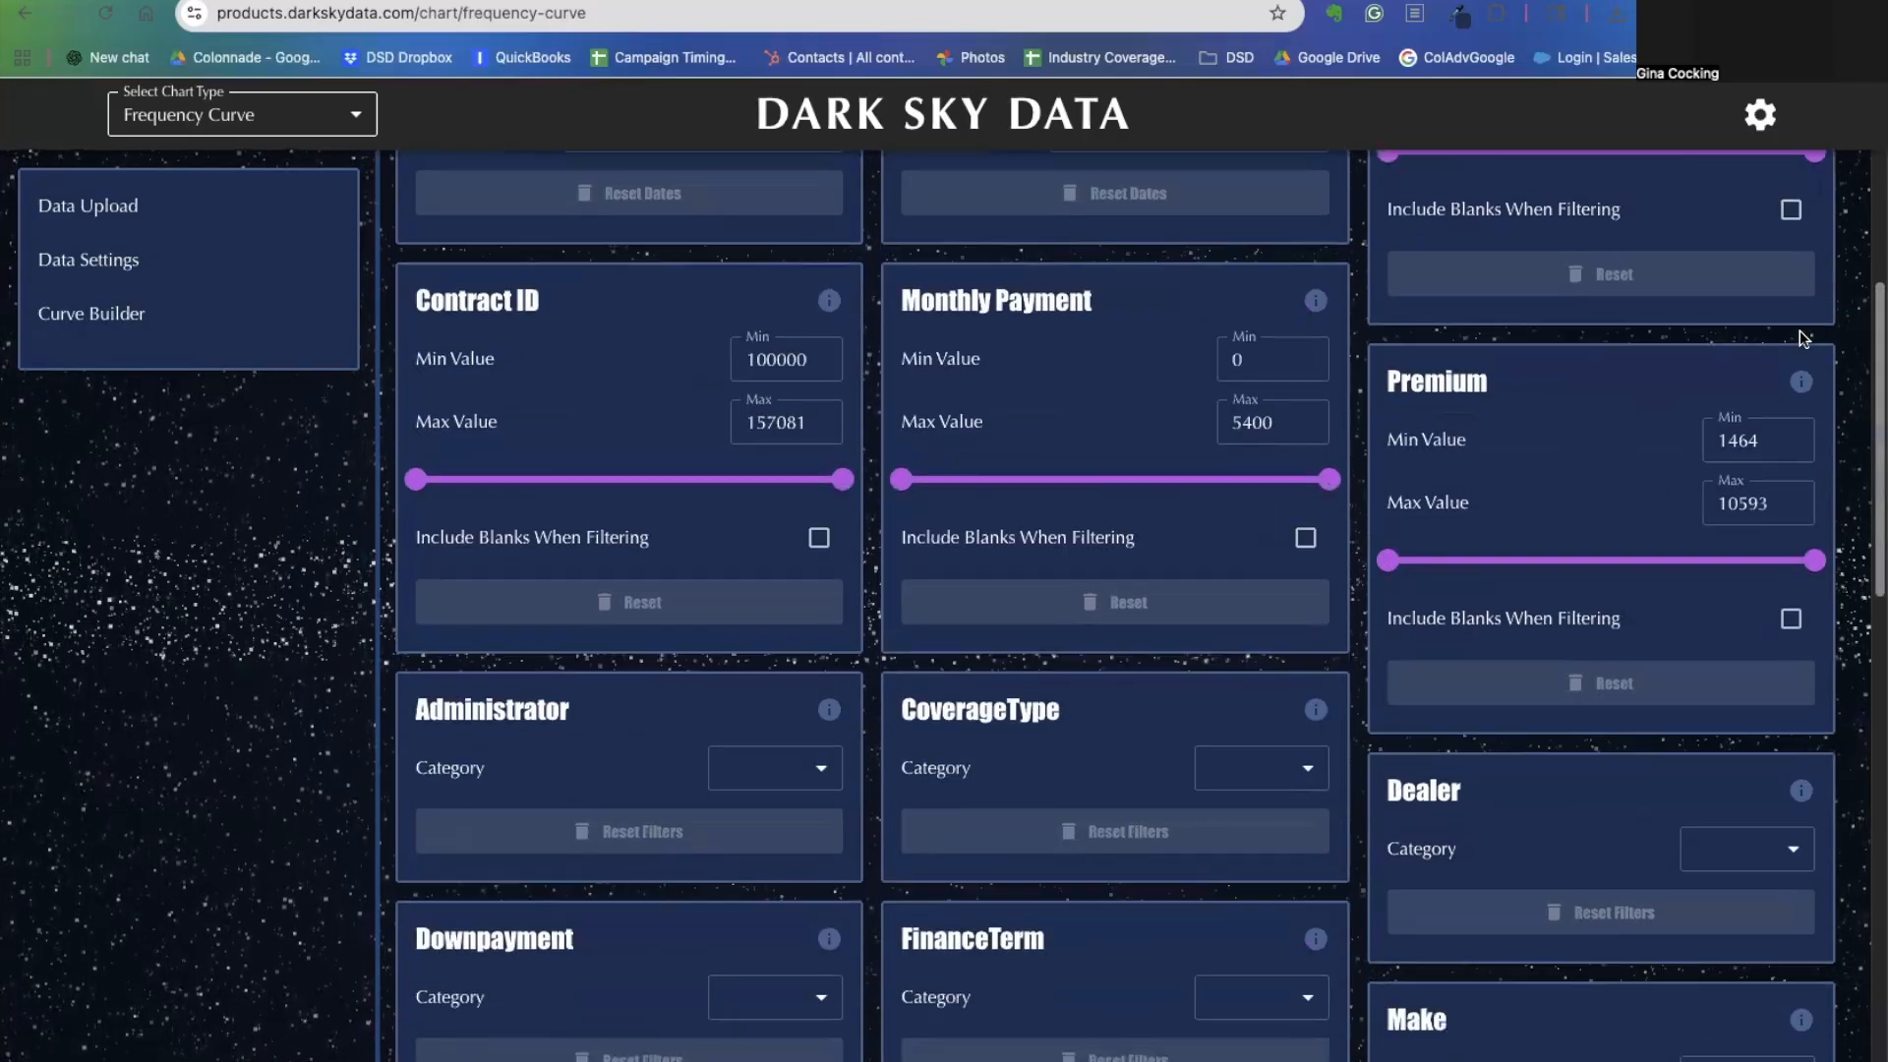
pyautogui.scroll(-6, 1805, 337)
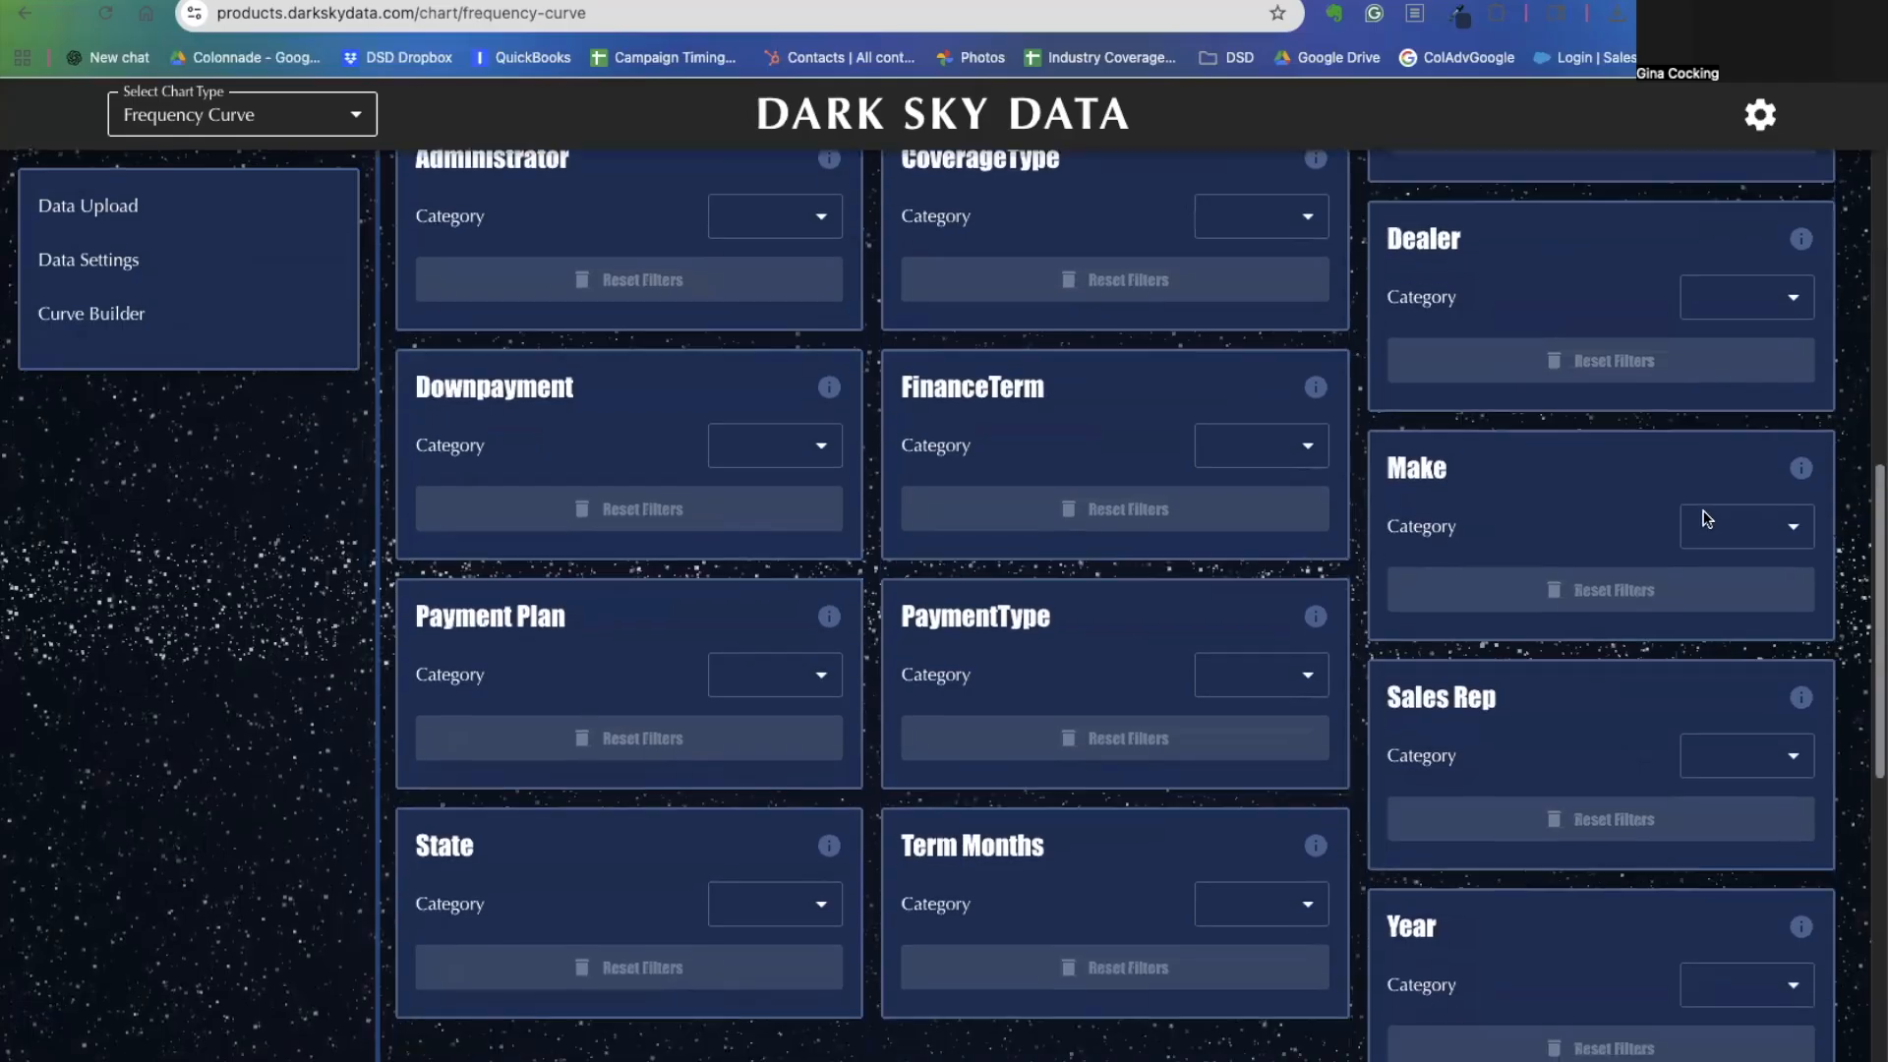
pyautogui.scroll(-1, 1706, 518)
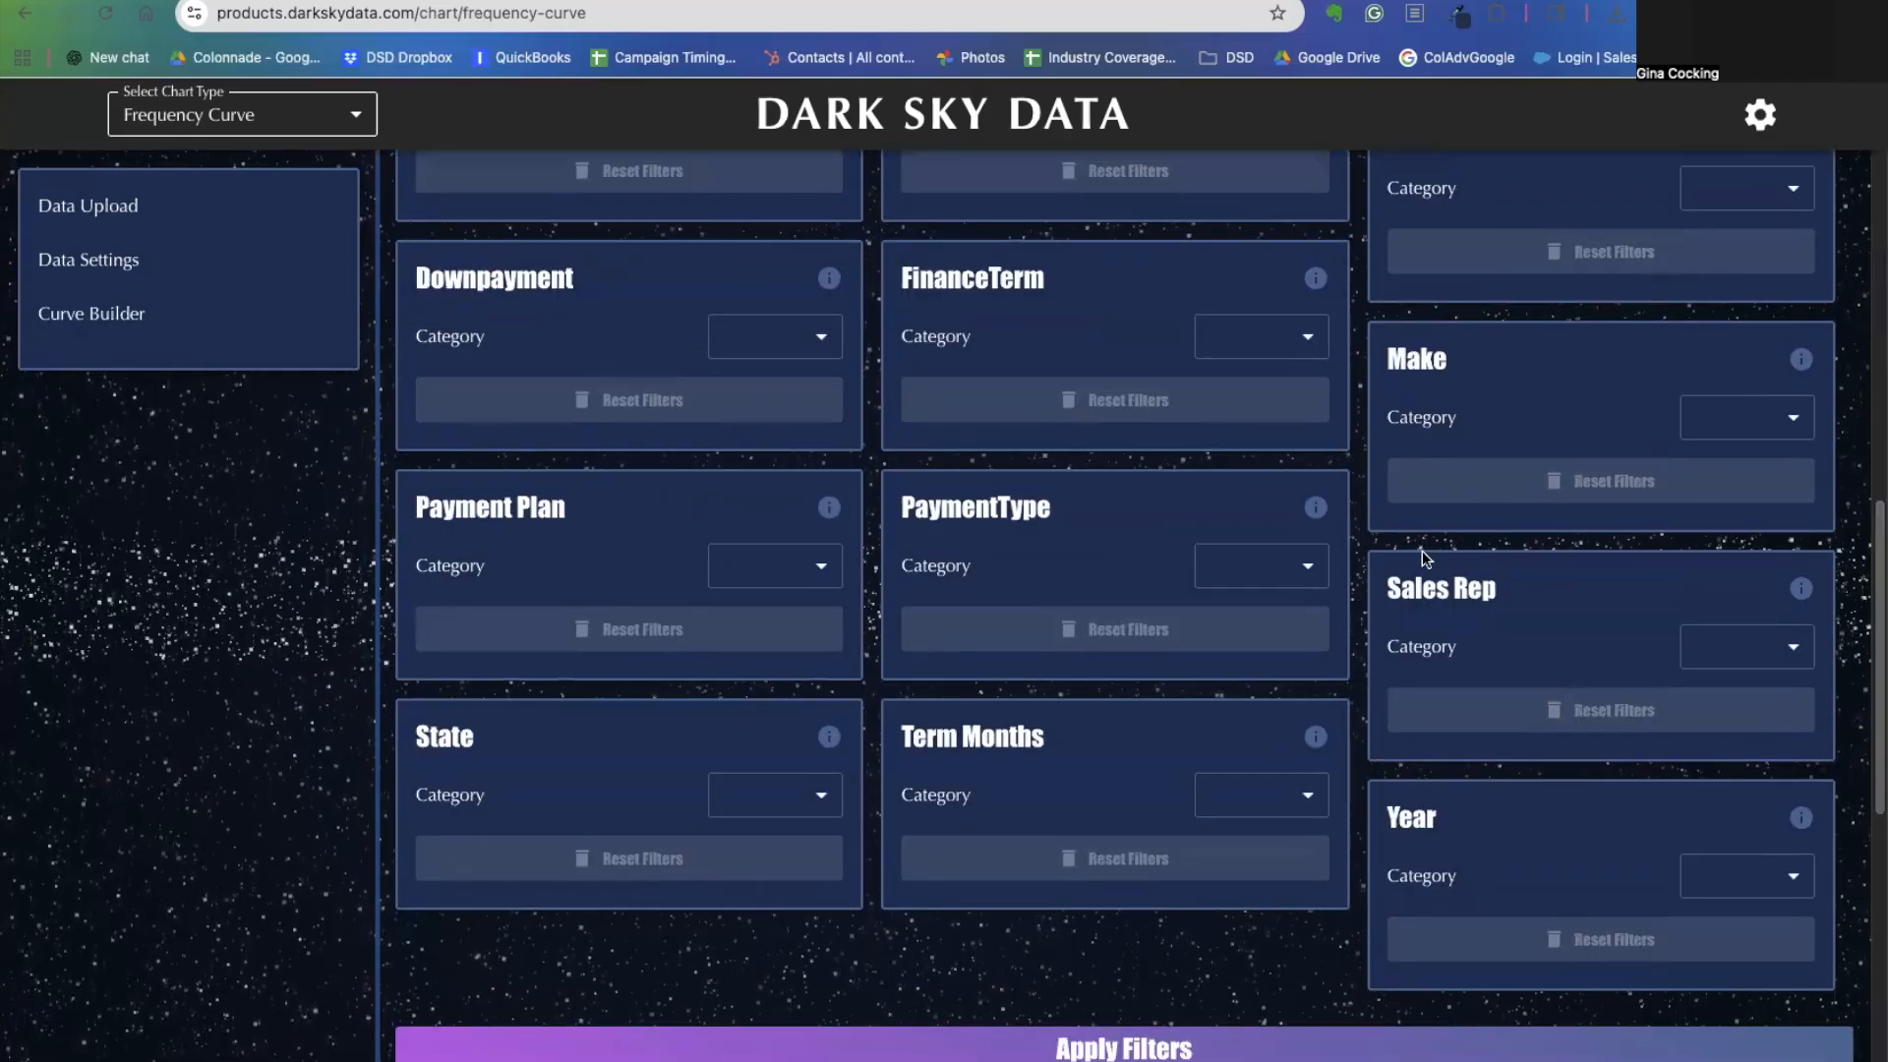
pyautogui.click(1296, 799)
pyautogui.click(1236, 941)
pyautogui.click(1128, 958)
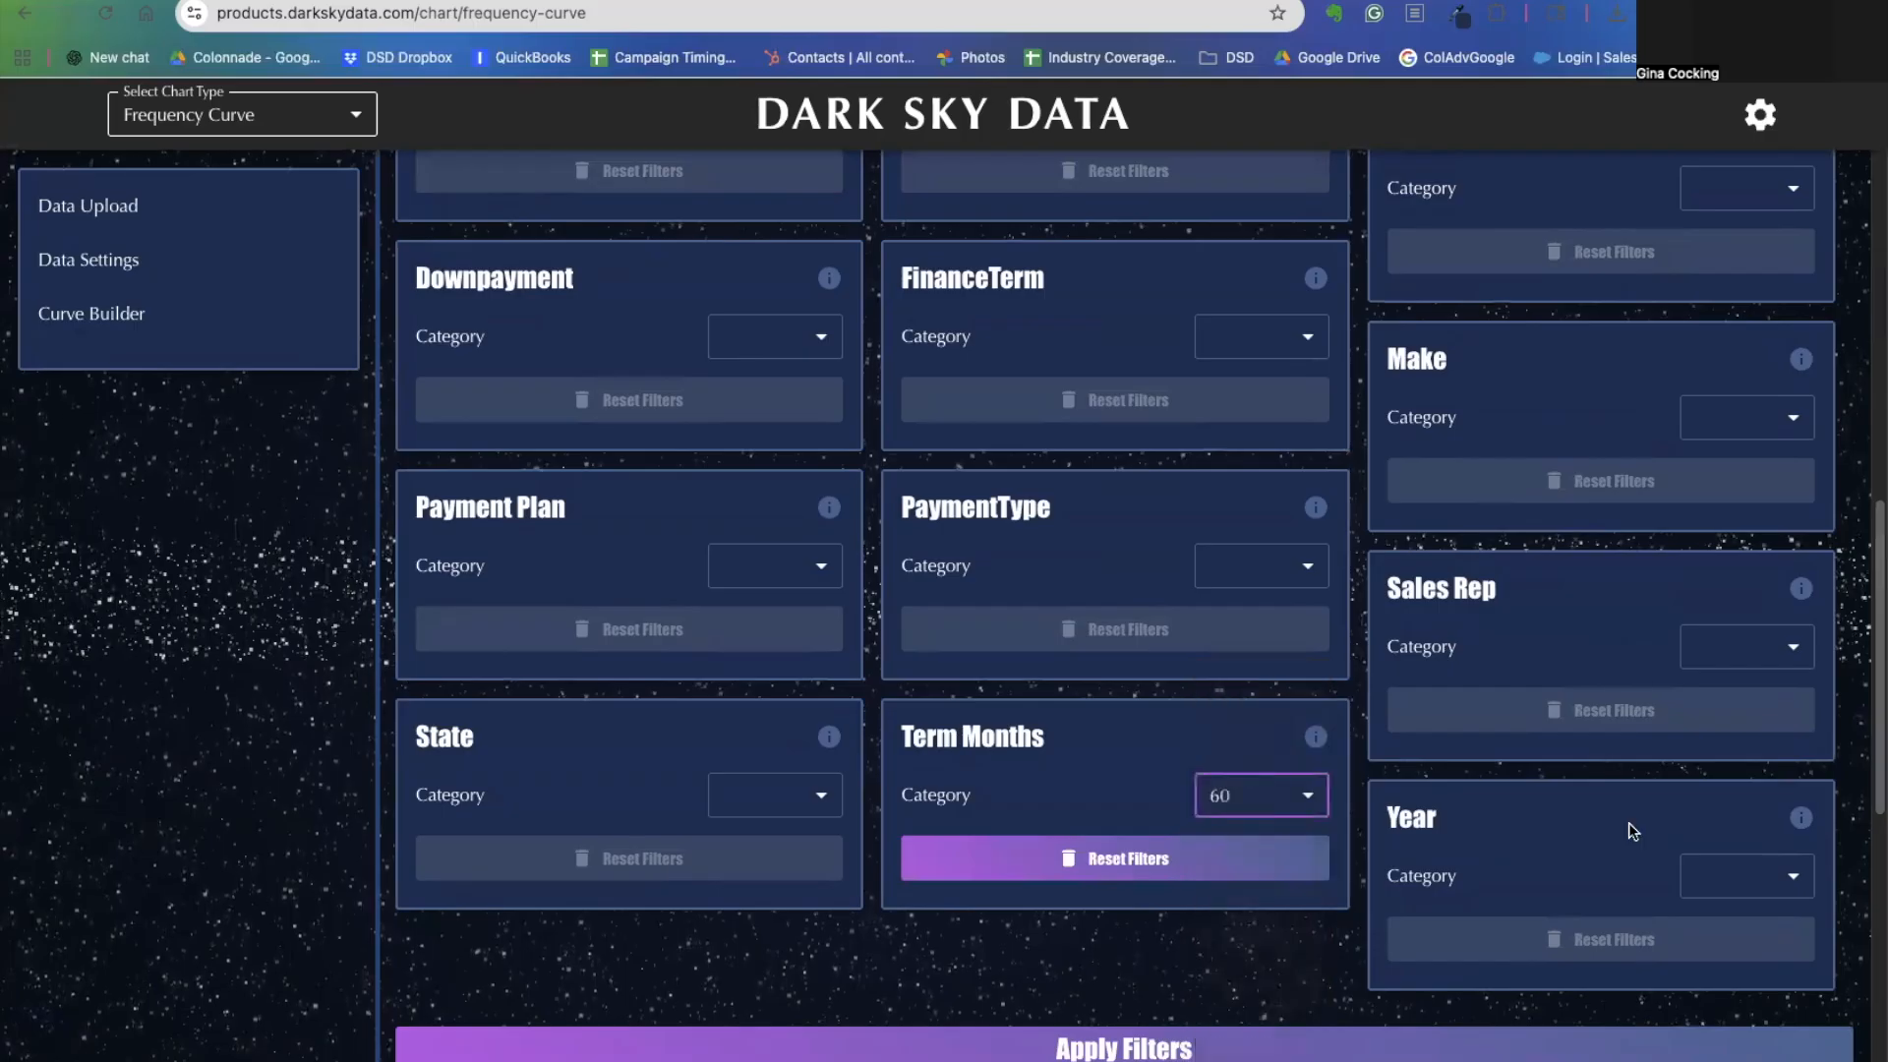
pyautogui.scroll(-10, 1874, 607)
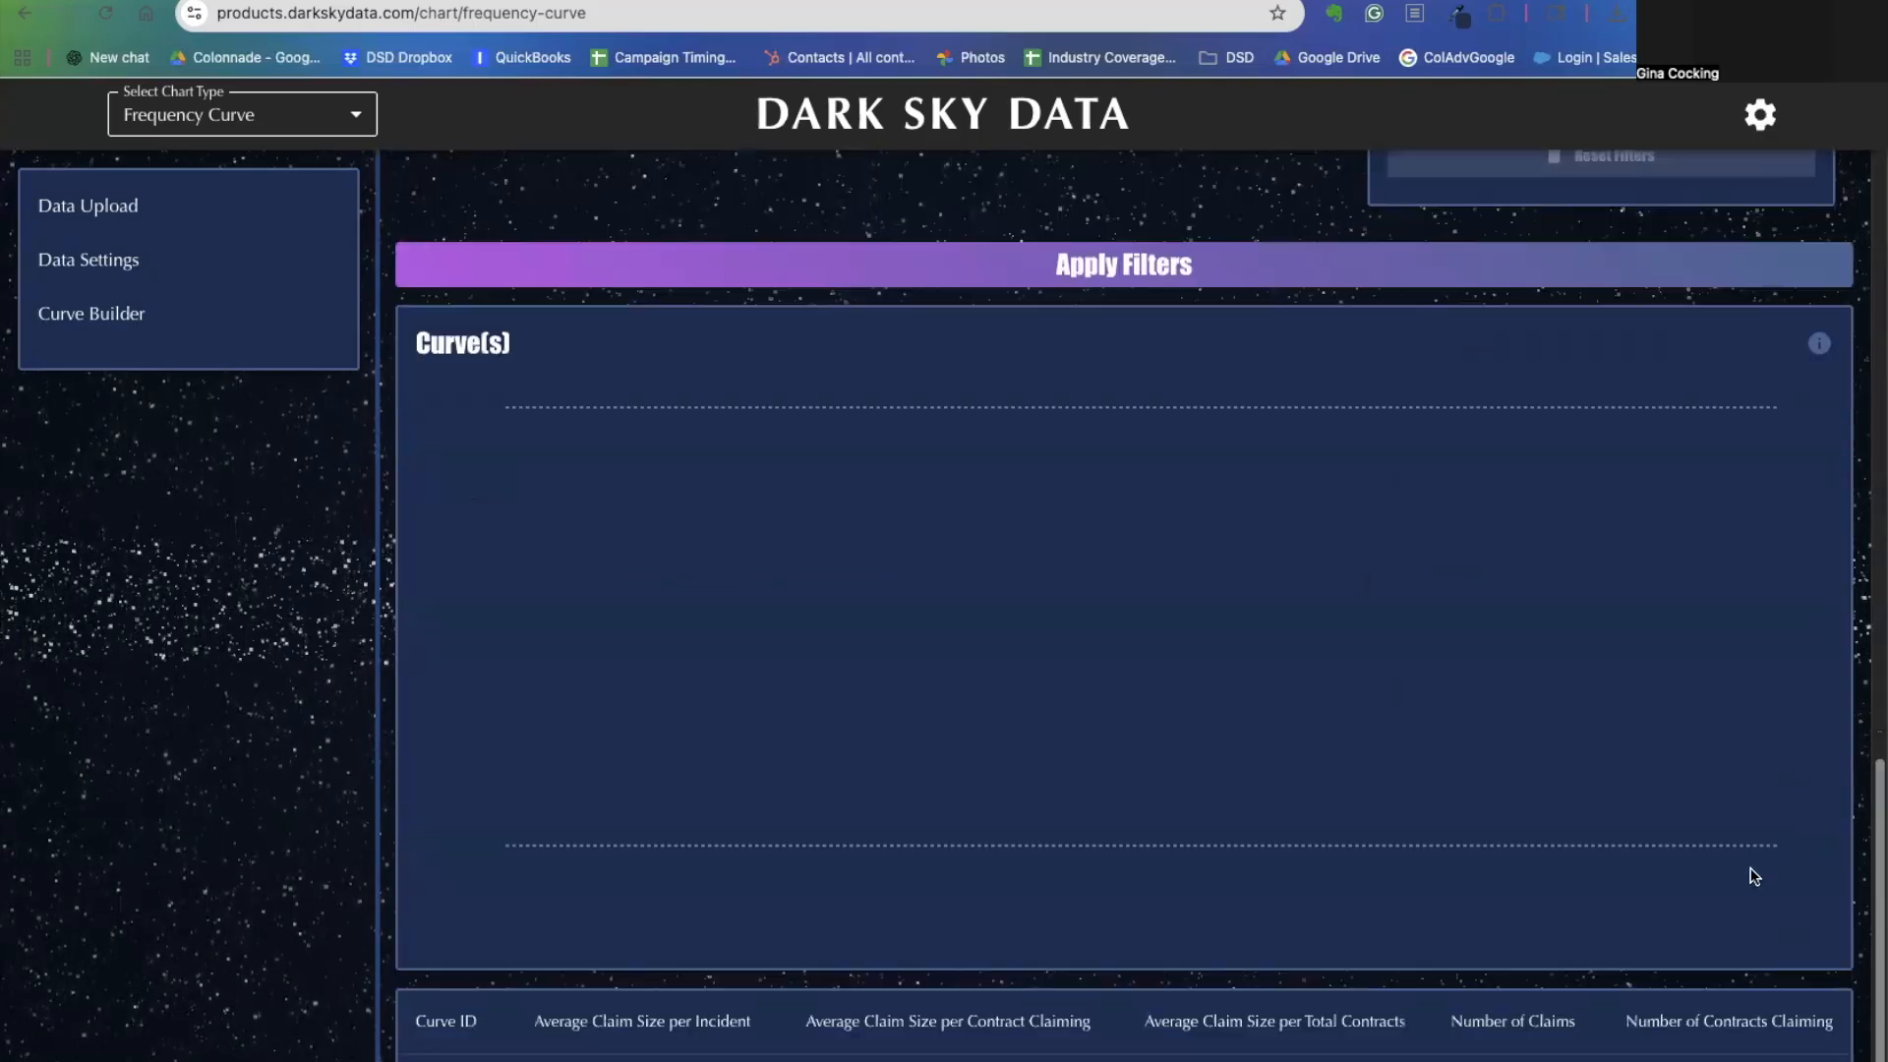
pyautogui.click(1209, 226)
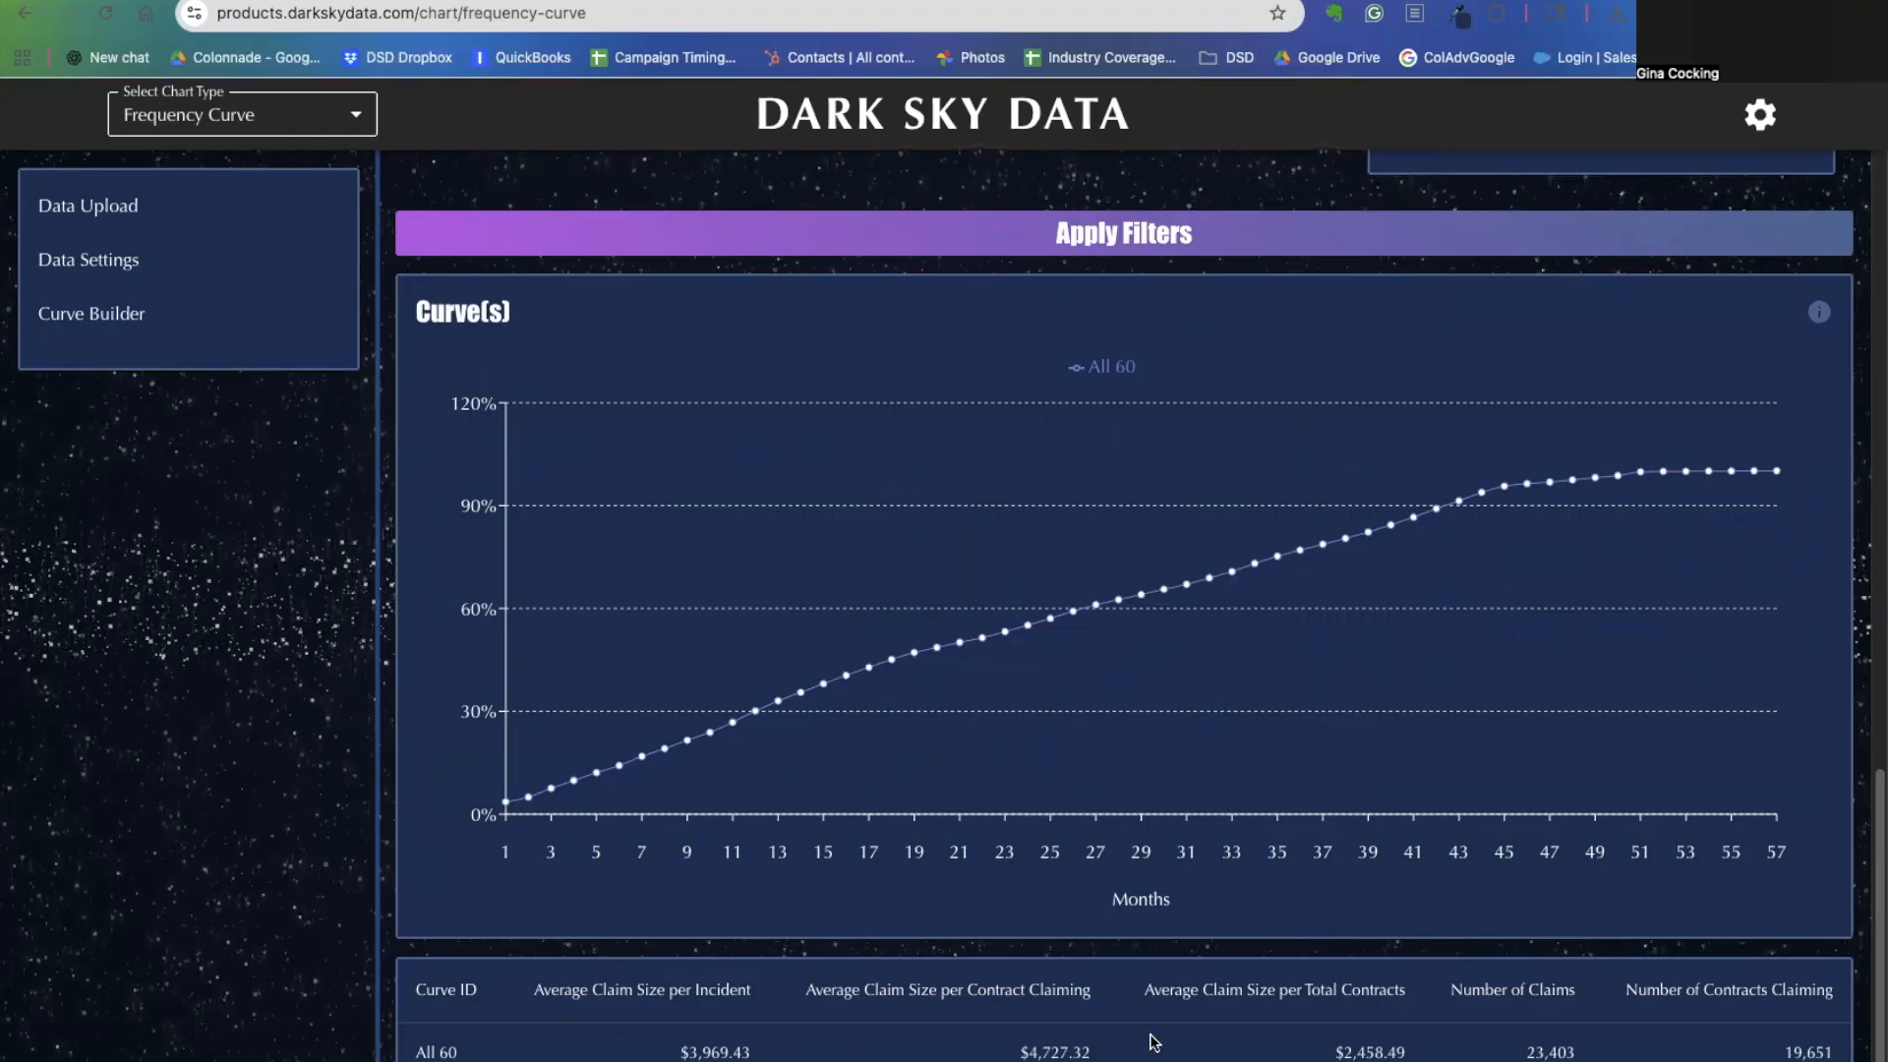
# Add a second curve and name it "60 Chevy 2020".
pyautogui.moveTo(1873, 794); pyautogui.dragTo(1873, 182)
pyautogui.click(532, 197)
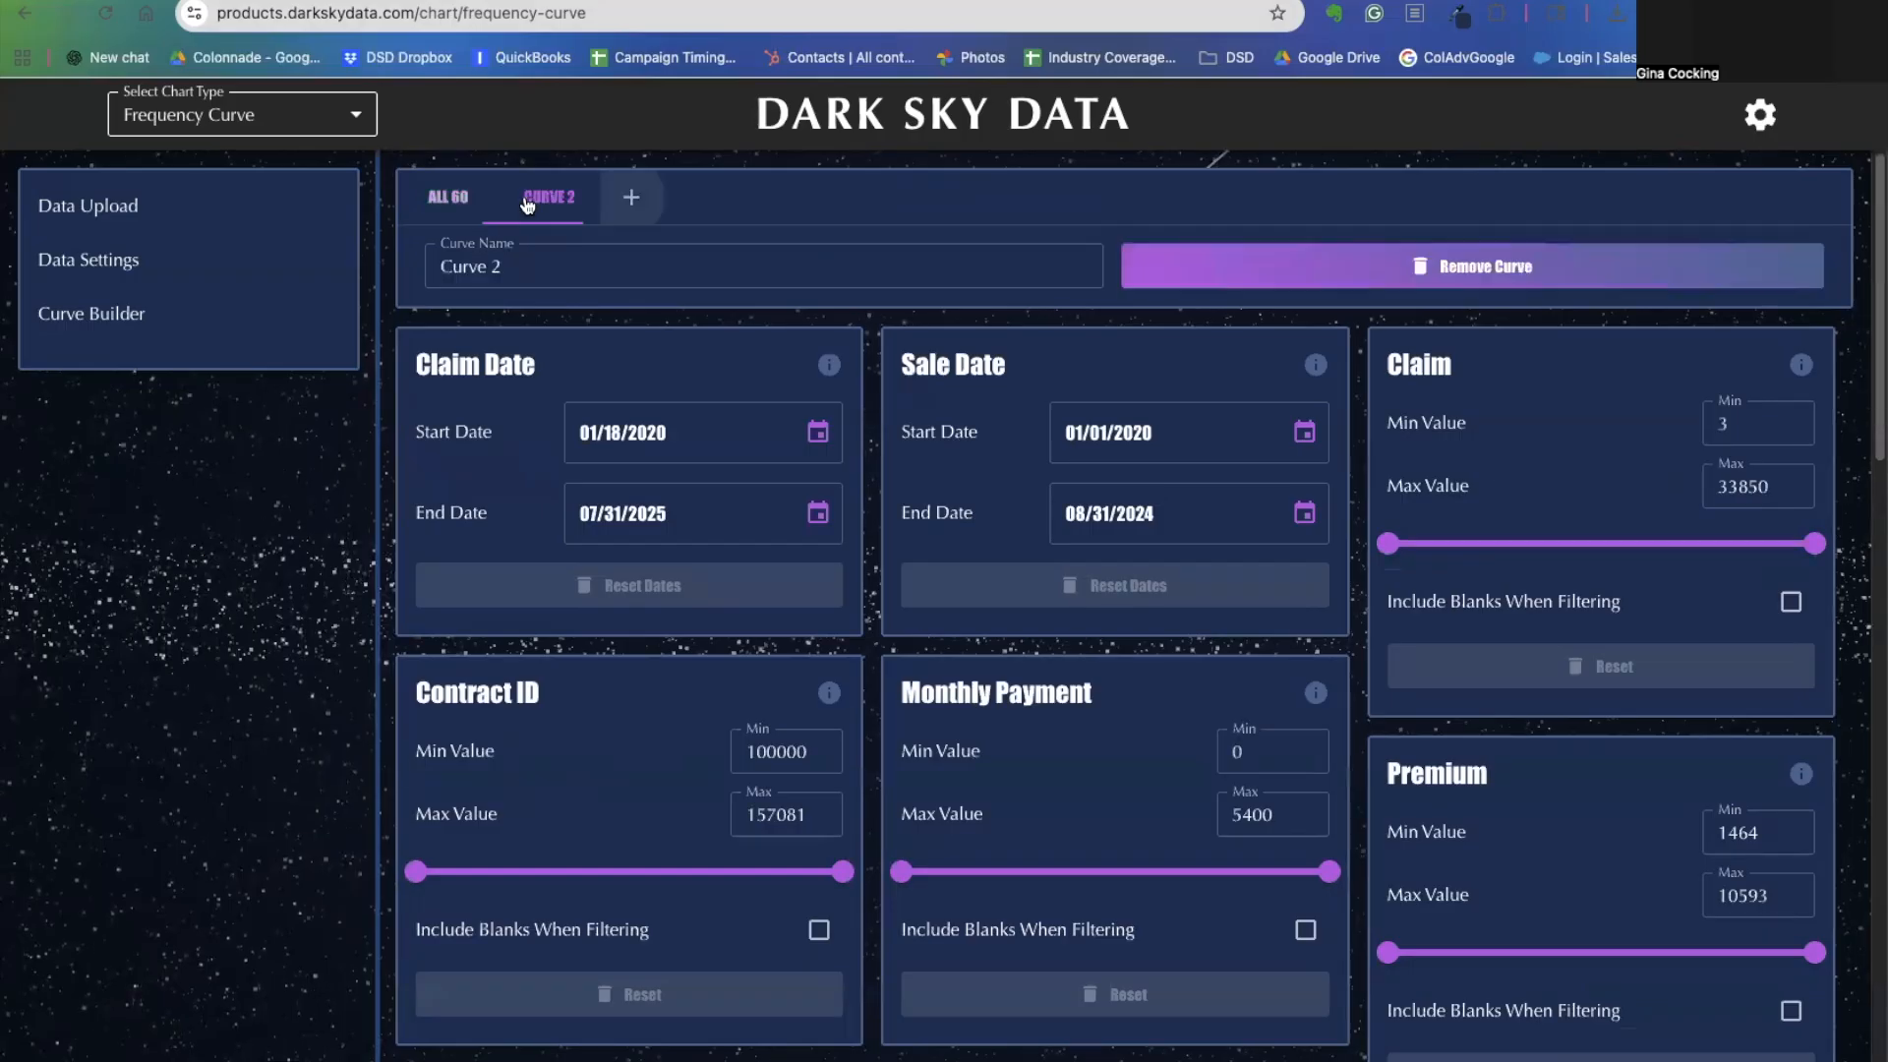
pyautogui.moveTo(535, 264); pyautogui.dragTo(407, 258)
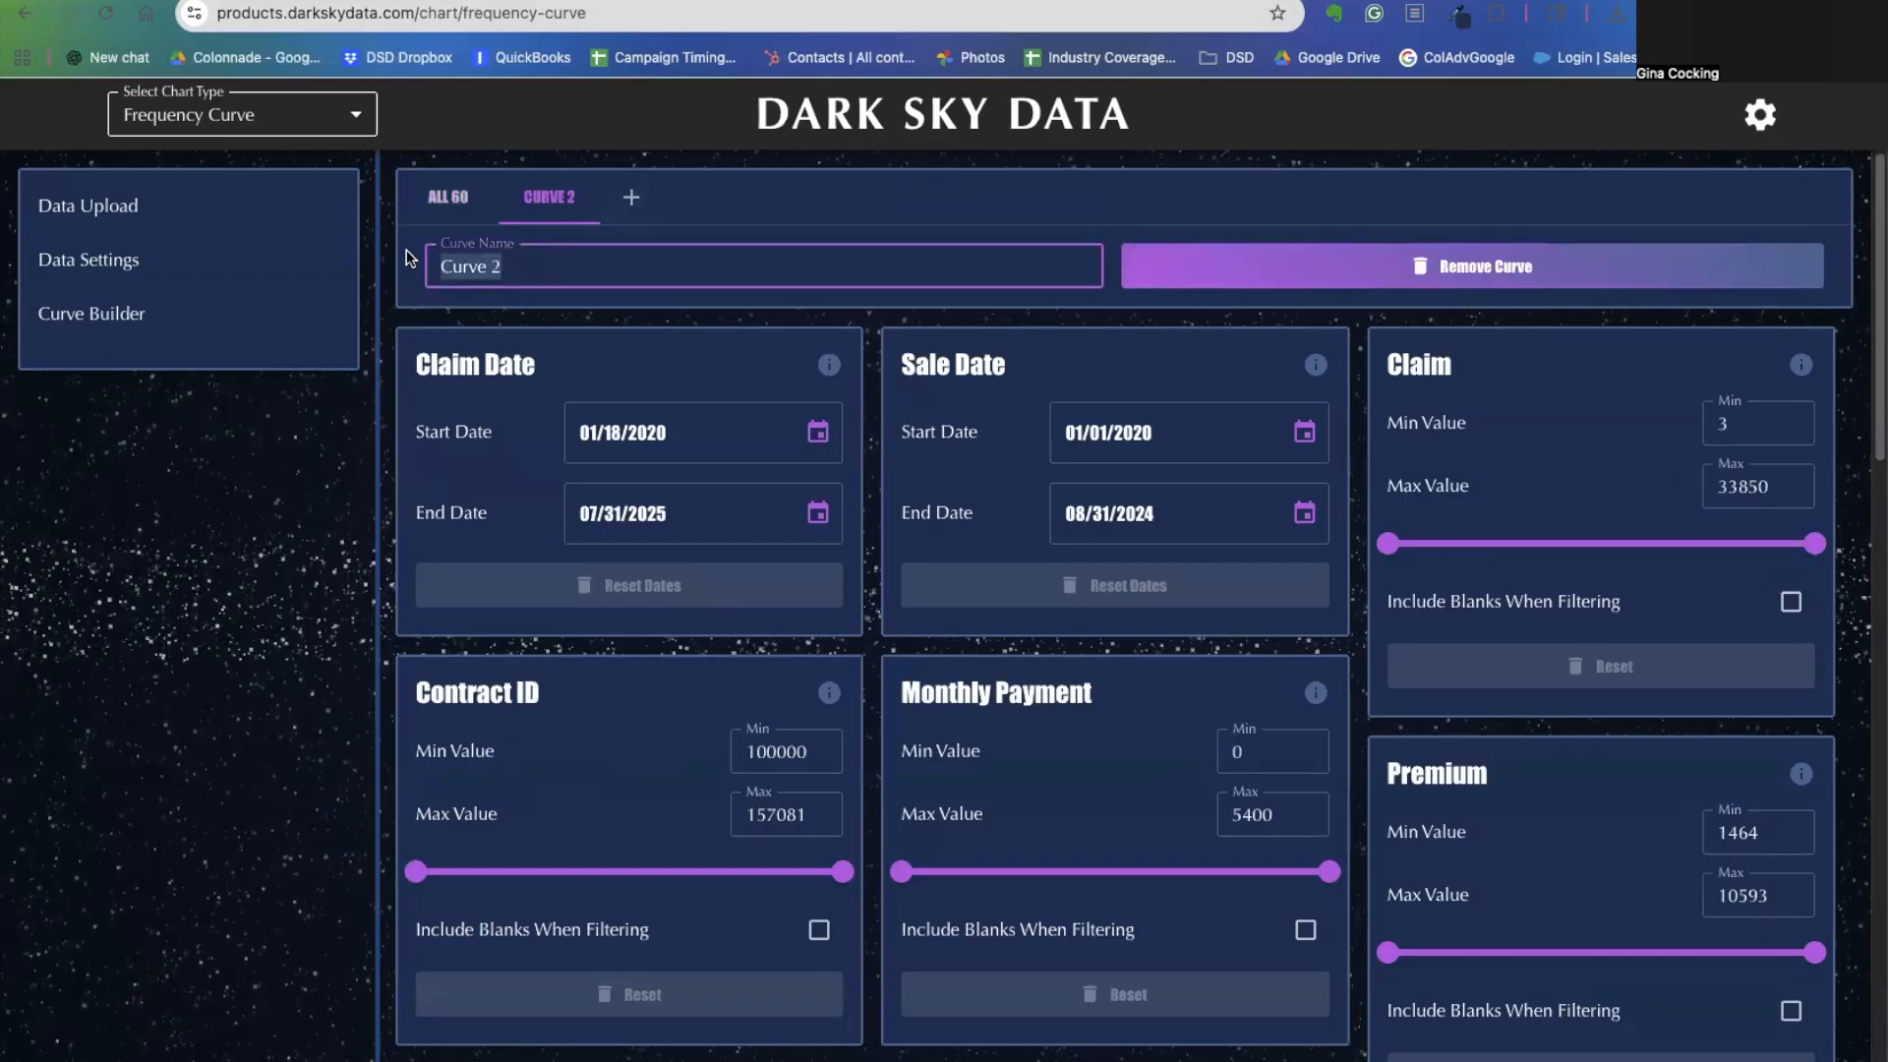
pyautogui.write('60 MOnth')
pyautogui.press('BackSpace')
pyautogui.press('BackSpace')
pyautogui.press('BackSpace')
pyautogui.press('BackSpace')
pyautogui.write('onday')
pyautogui.press('BackSpace')
pyautogui.press('BackSpace')
pyautogui.press('BackSpace')
pyautogui.press('BackSpace')
pyautogui.press('BackSpace')
pyautogui.press('BackSpace')
pyautogui.write('Chevy')
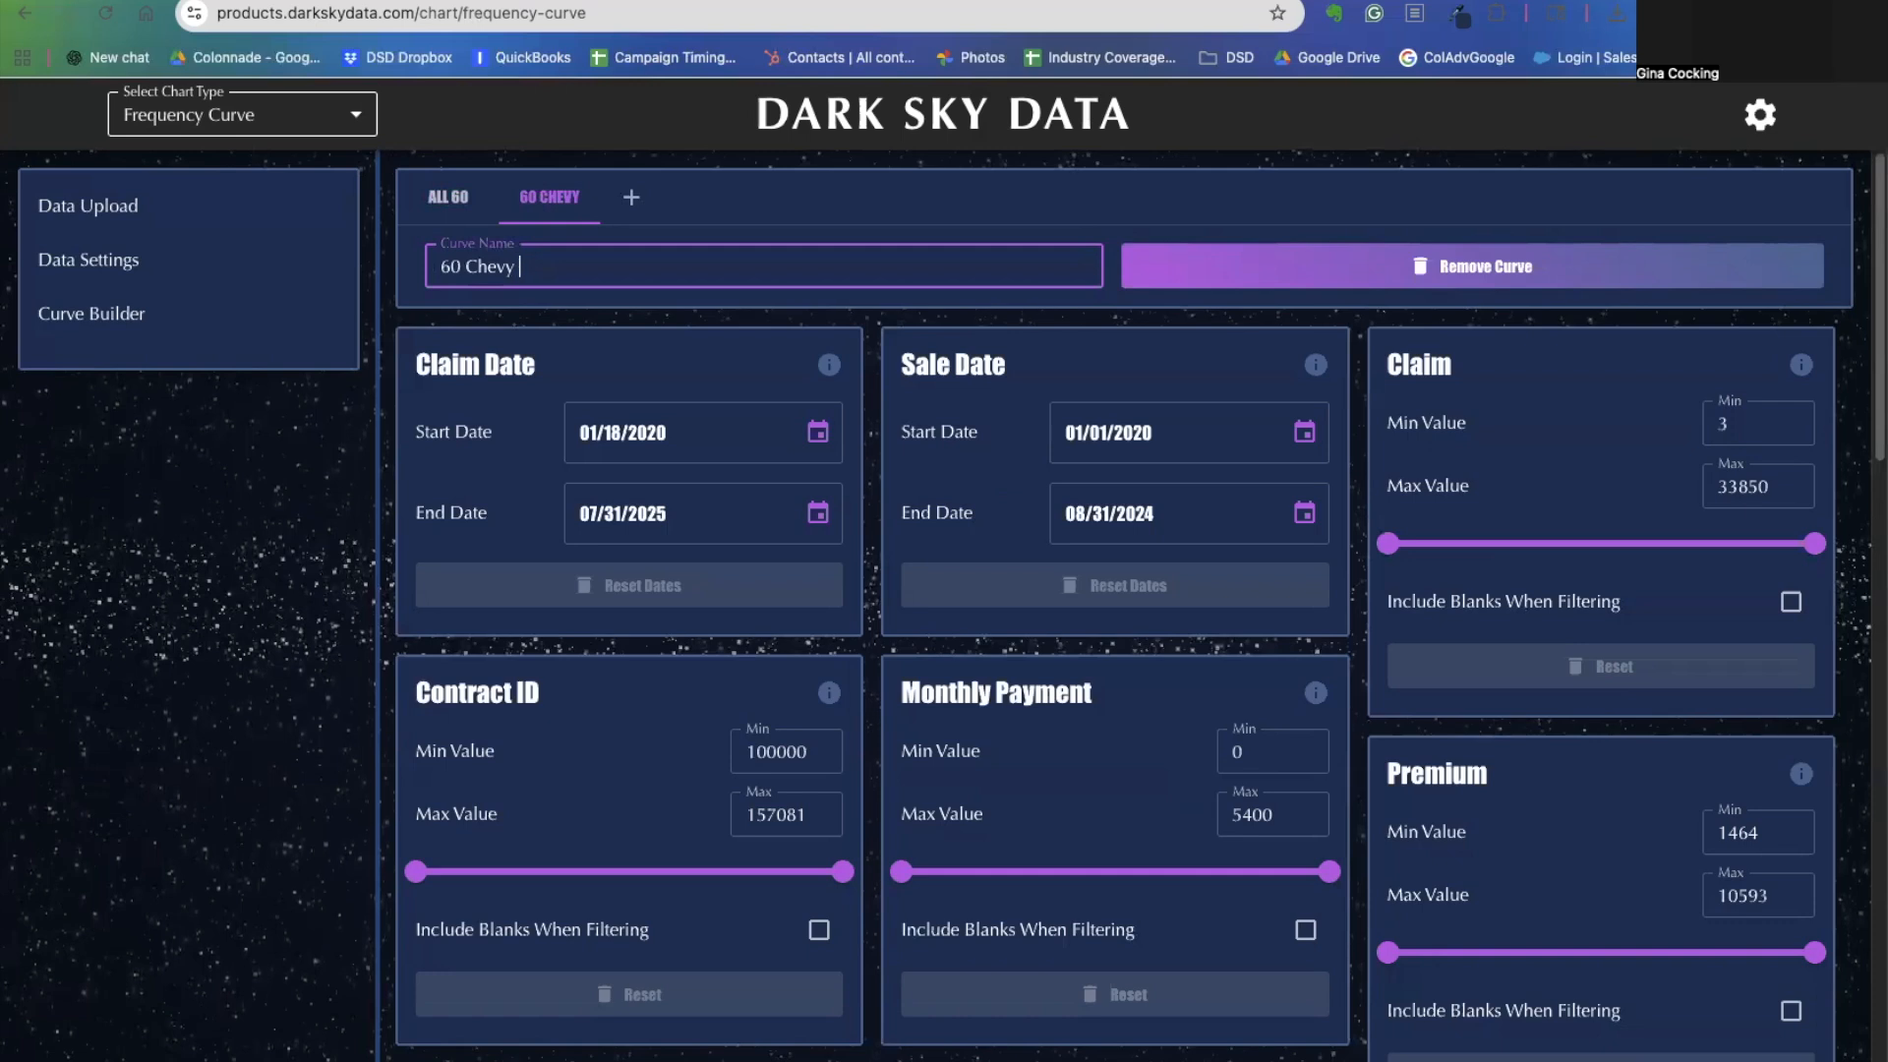
pyautogui.write(' 2020')
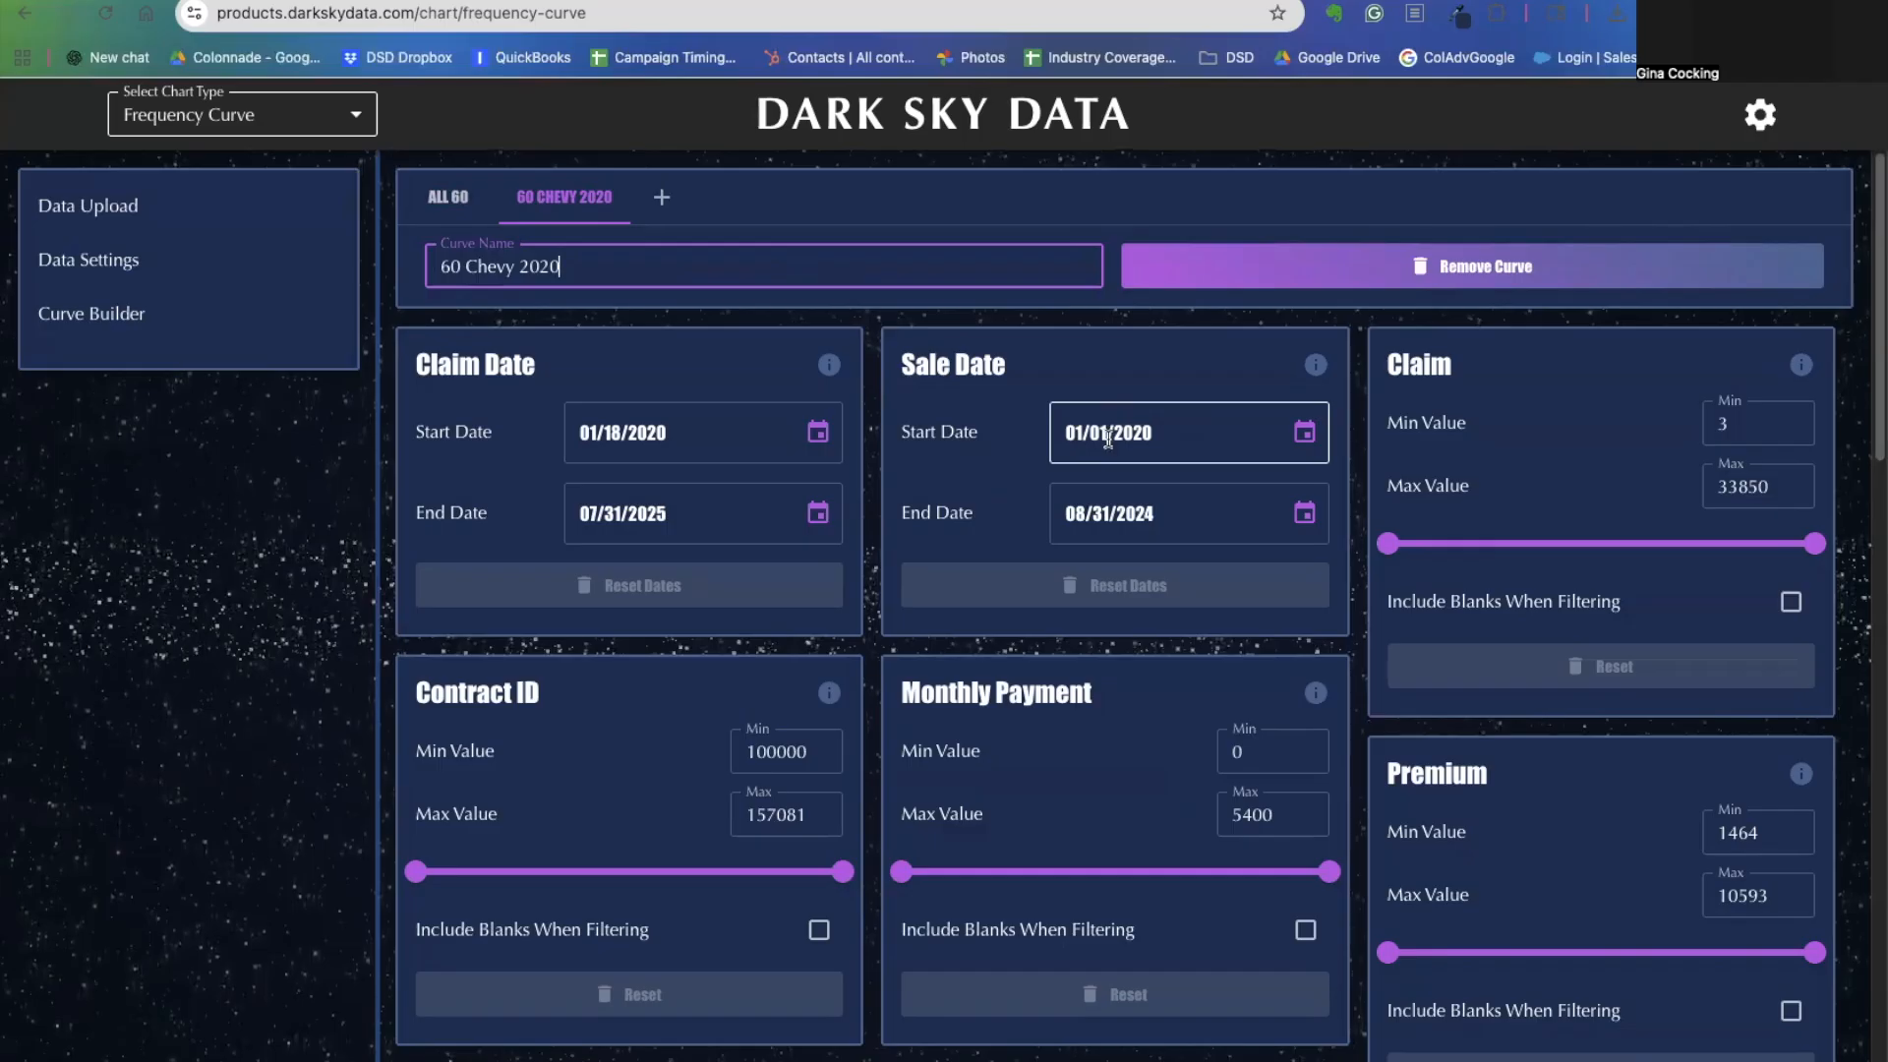
# Set the Sale Date end date to 12/31/2020 for the 60 Chevy 2020 curve.
pyautogui.click(1077, 523)
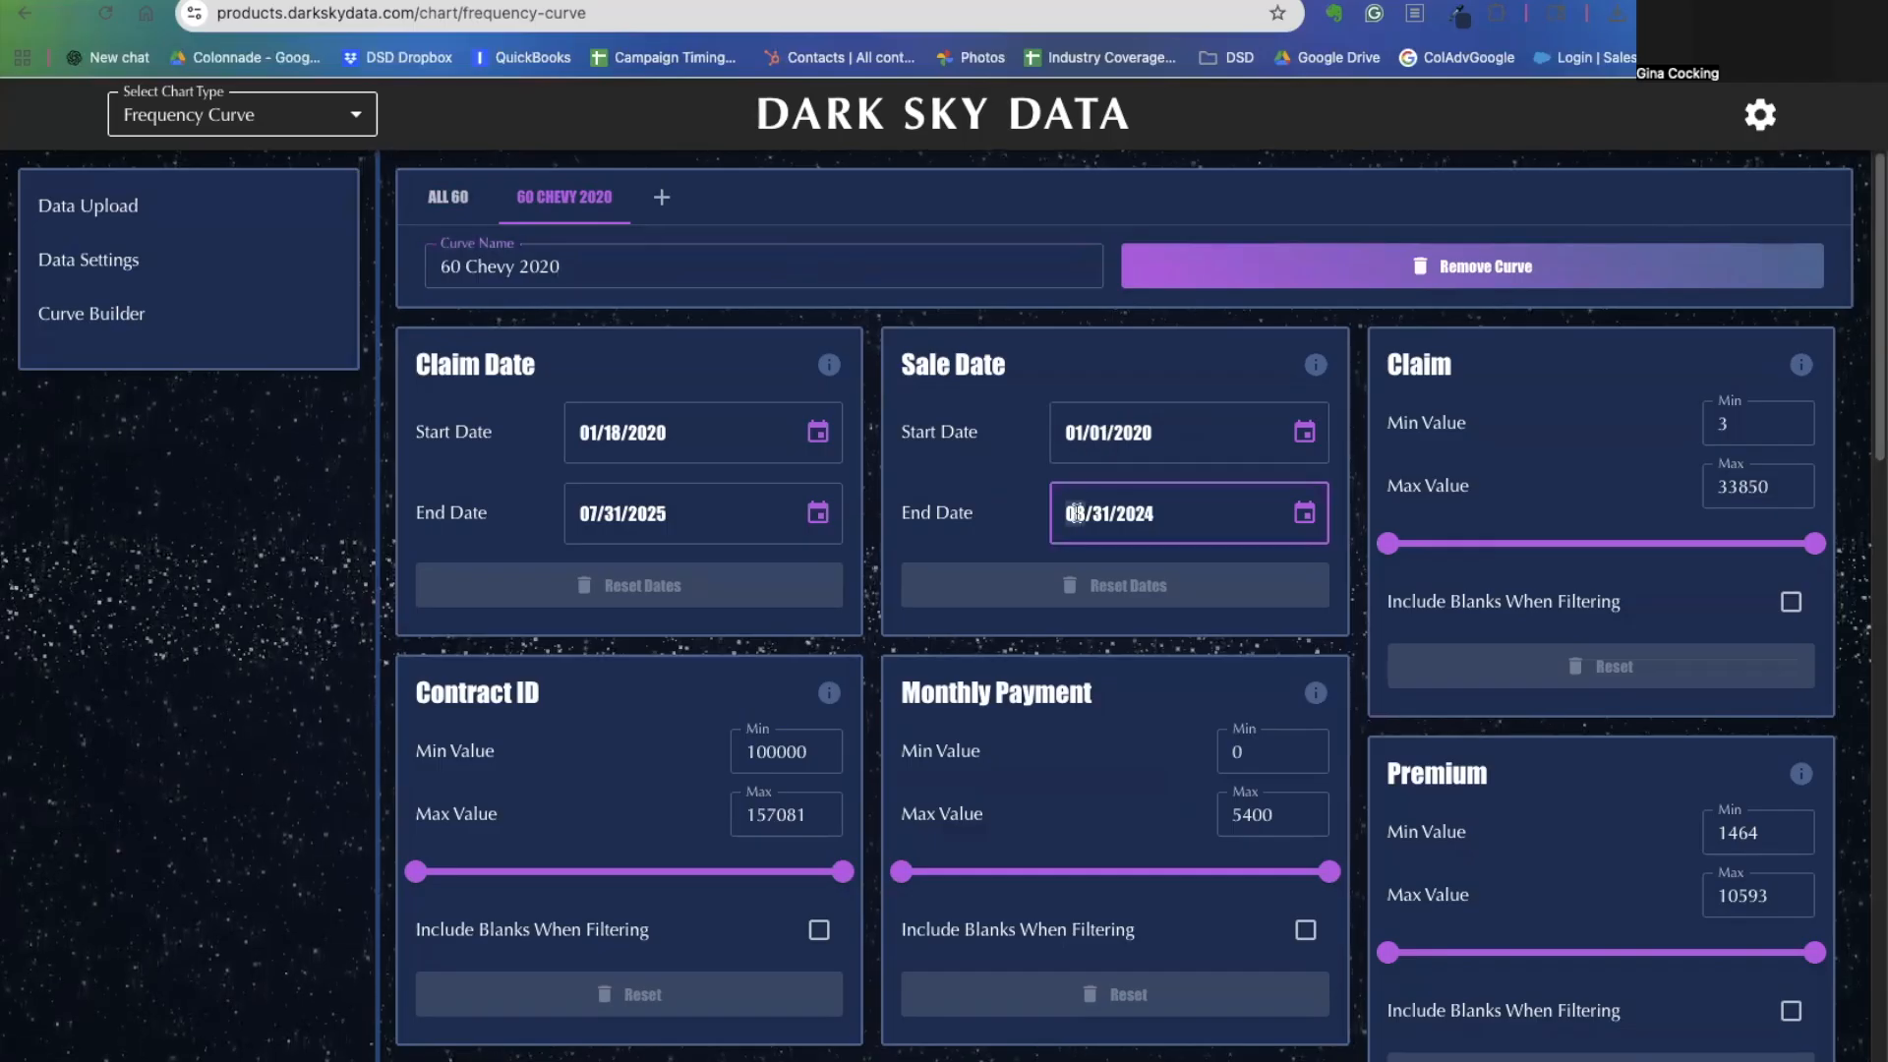
pyautogui.write('12/31/2')
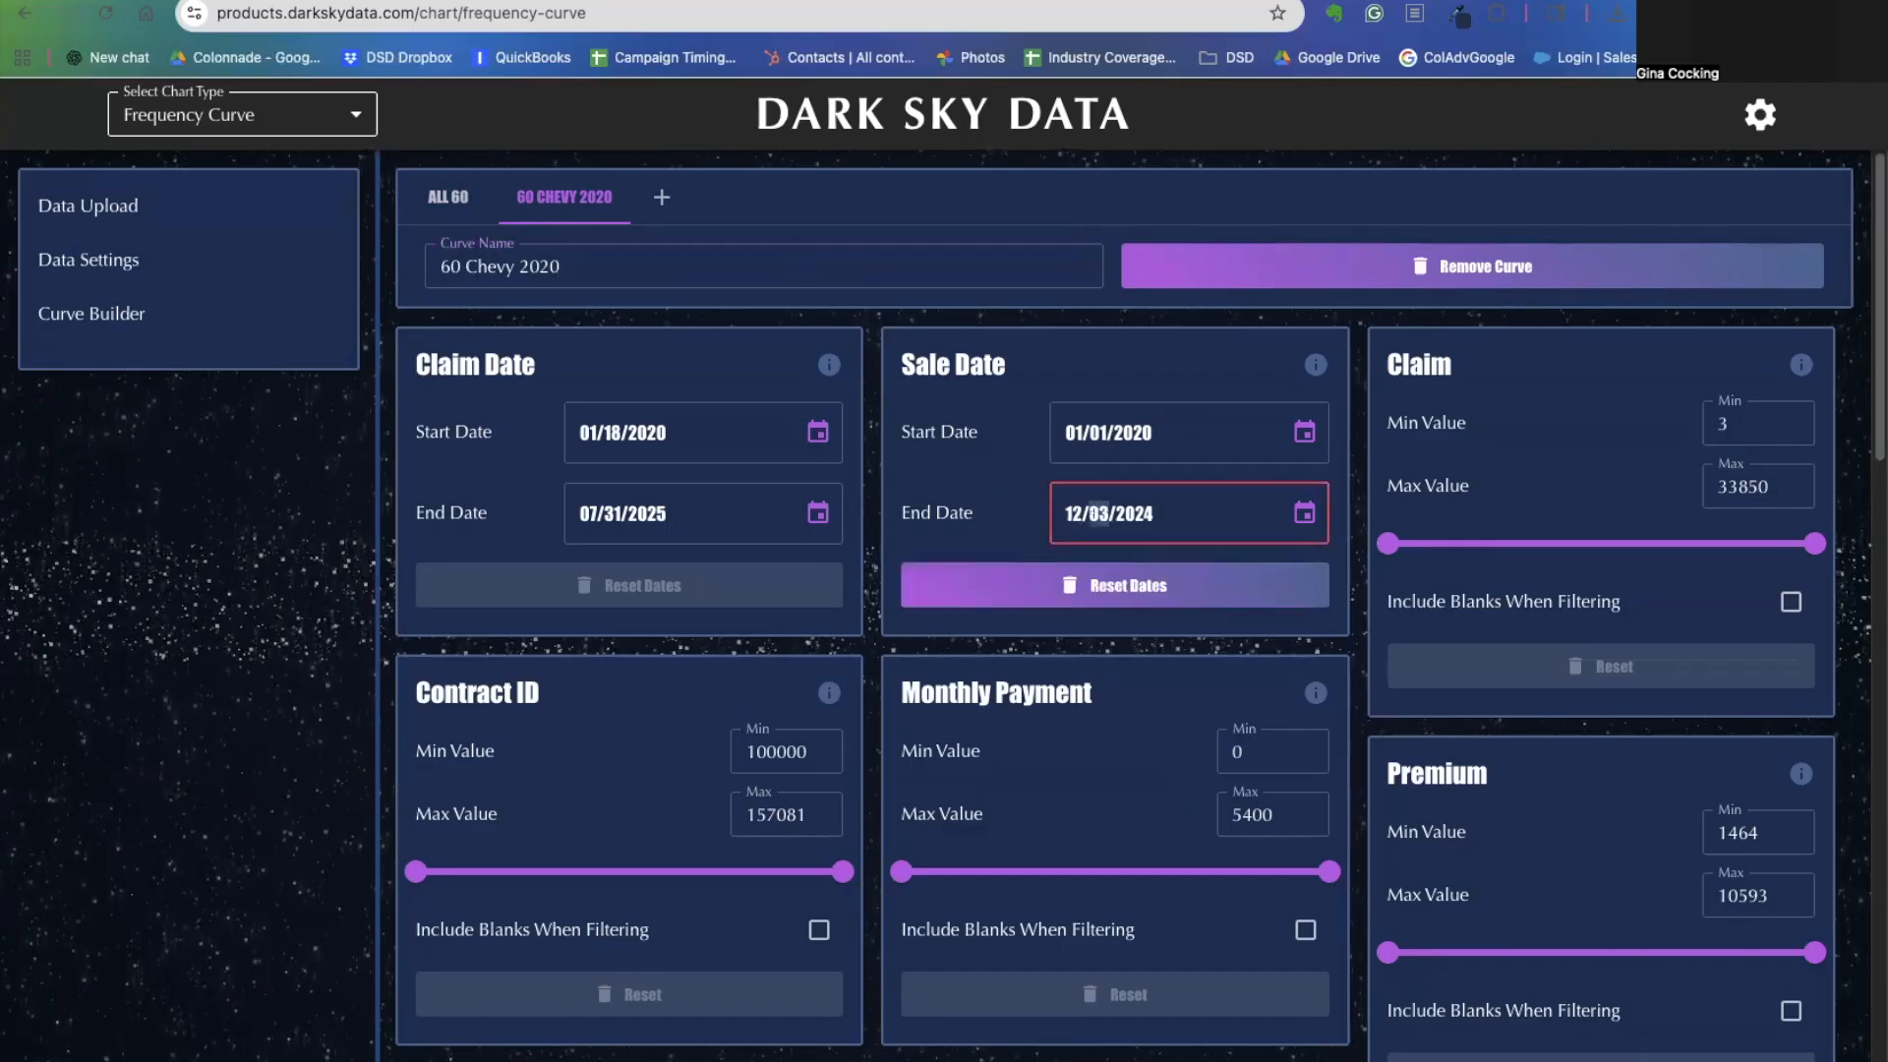
pyautogui.write('020')
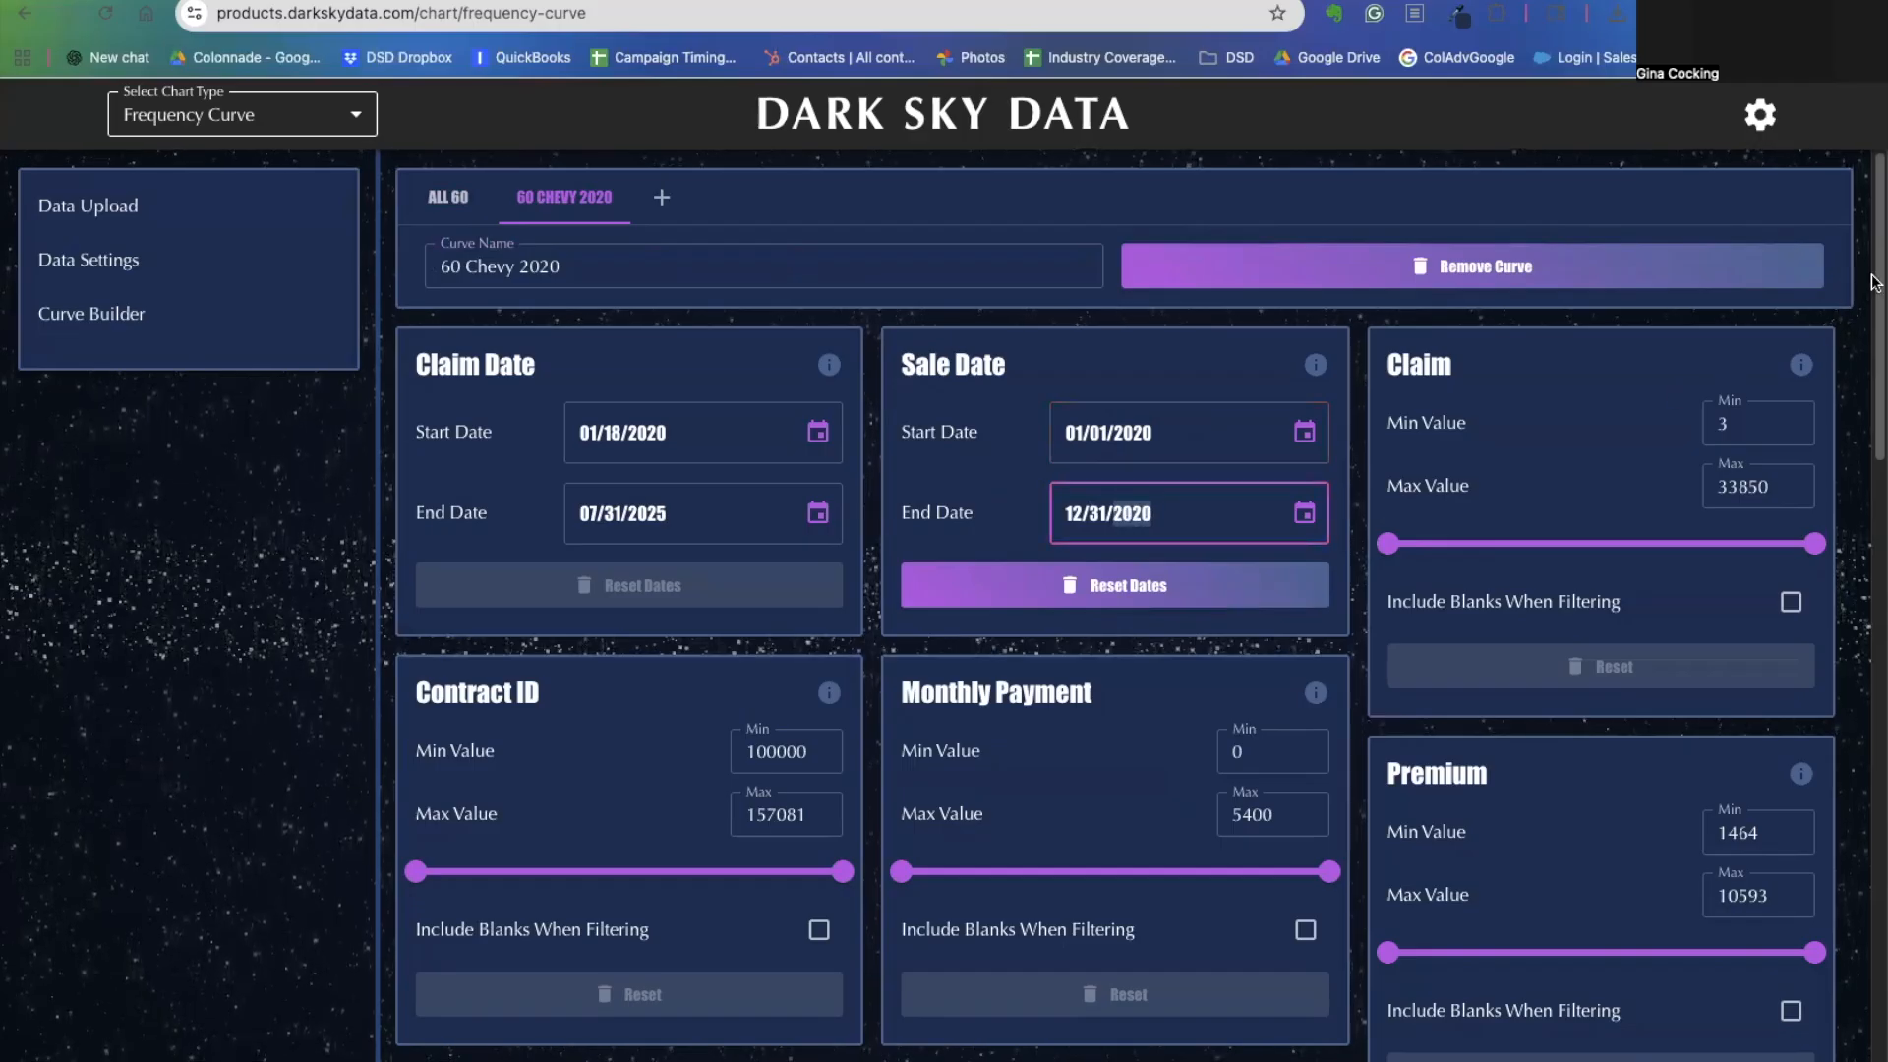
# Filter the 60 Chevy 2020 curve to the make CHEVROLET.
pyautogui.moveTo(1874, 281); pyautogui.dragTo(1866, 326)
pyautogui.scroll(-6, 1819, 442)
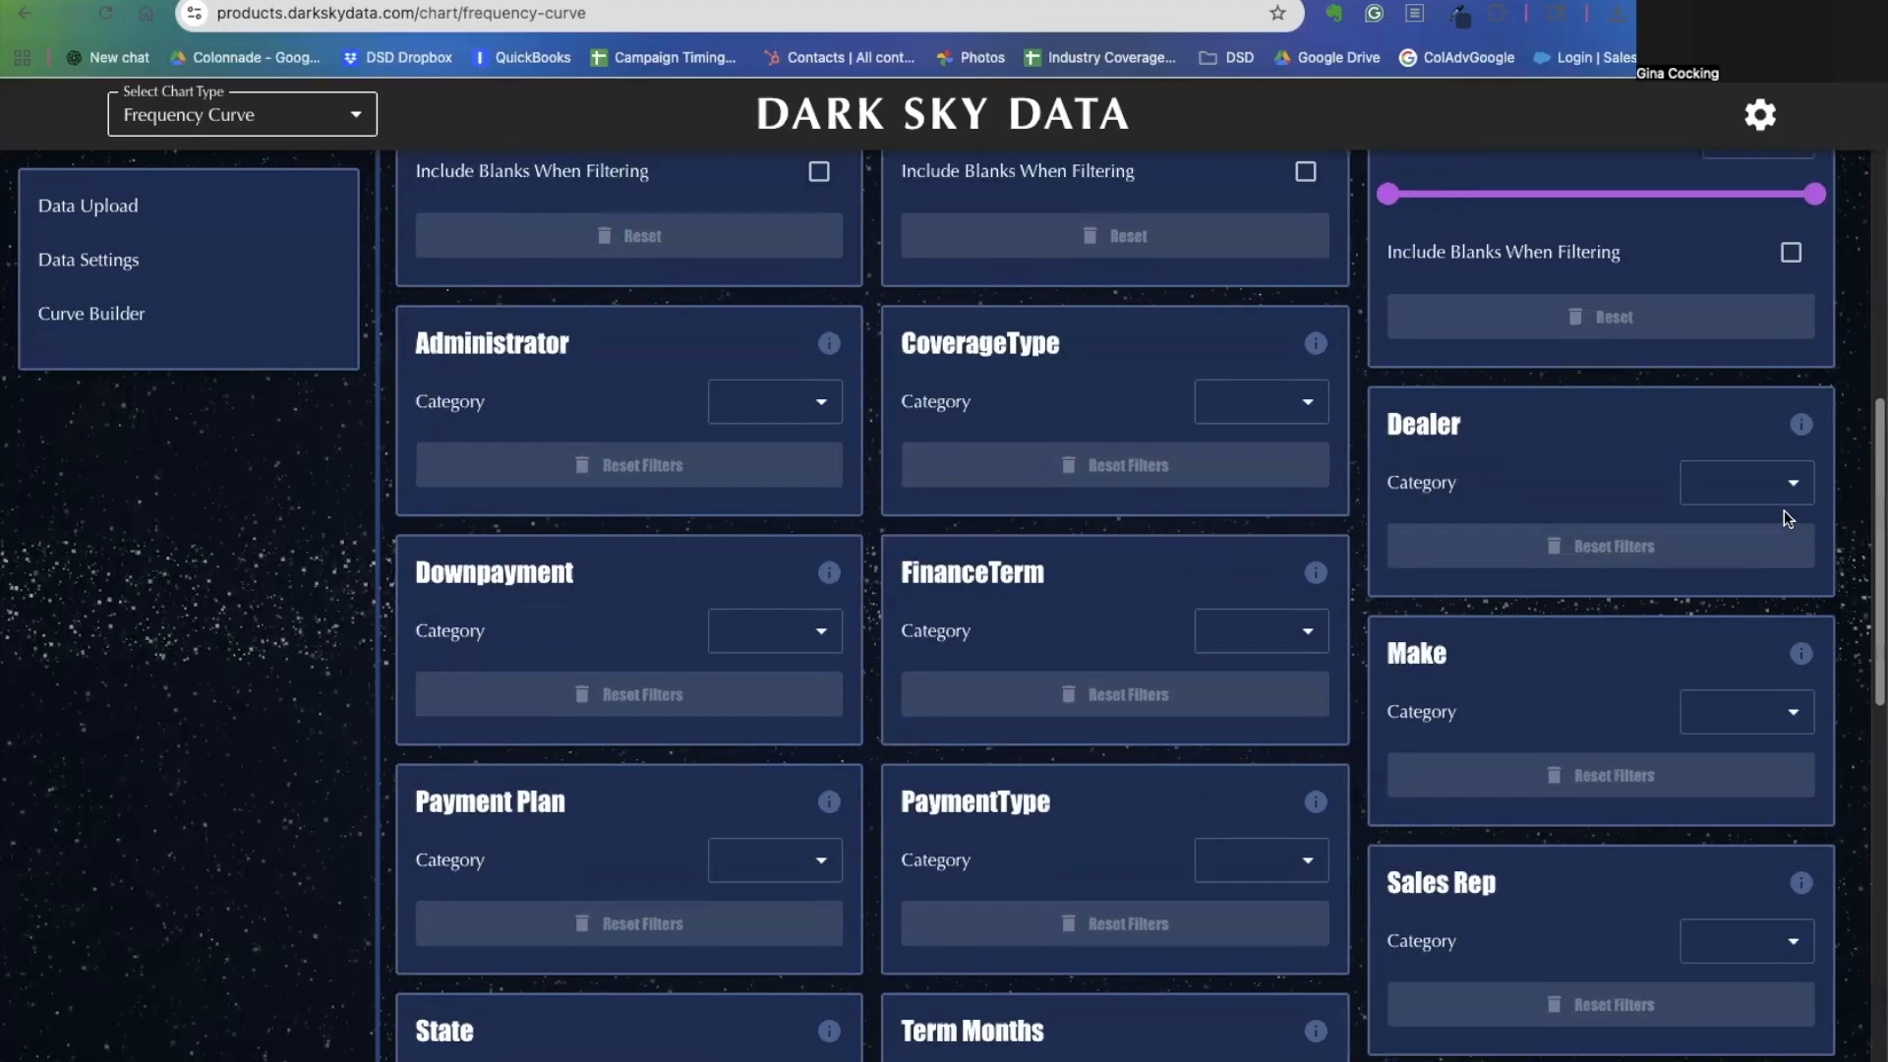
pyautogui.click(1694, 710)
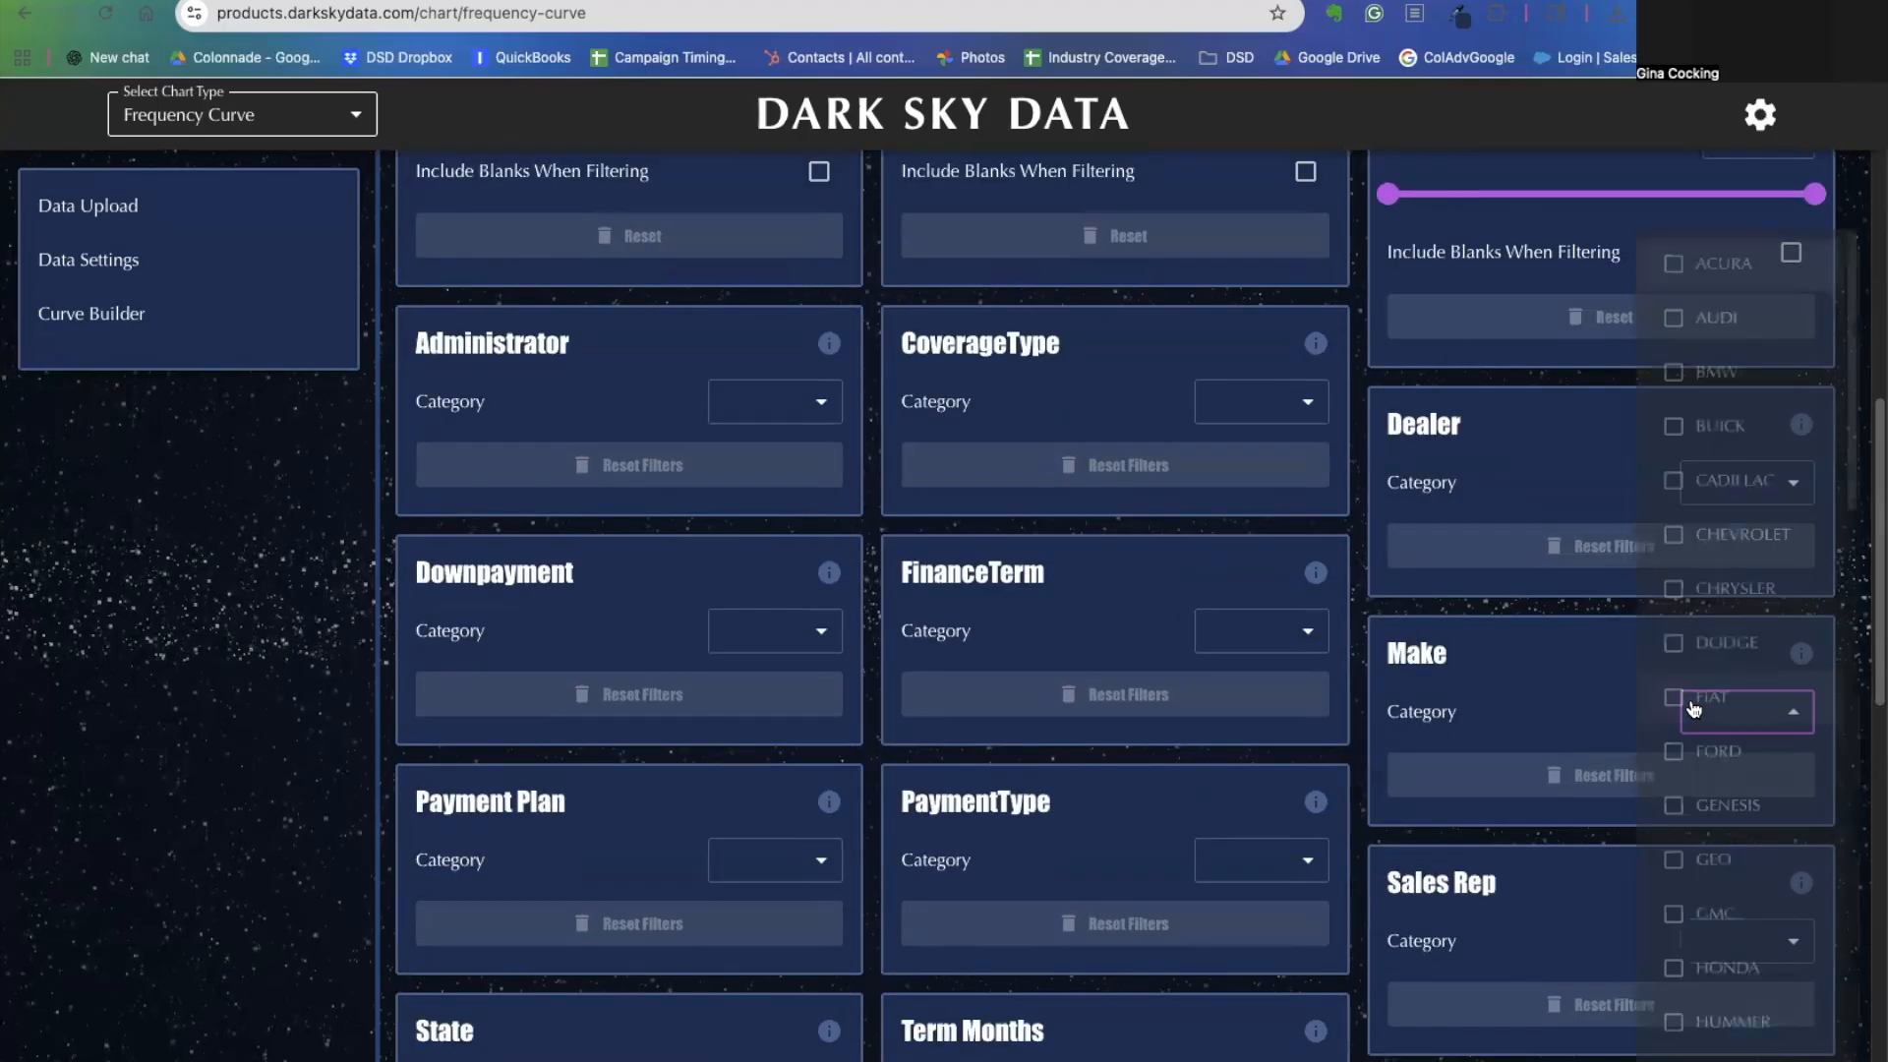
pyautogui.click(1716, 517)
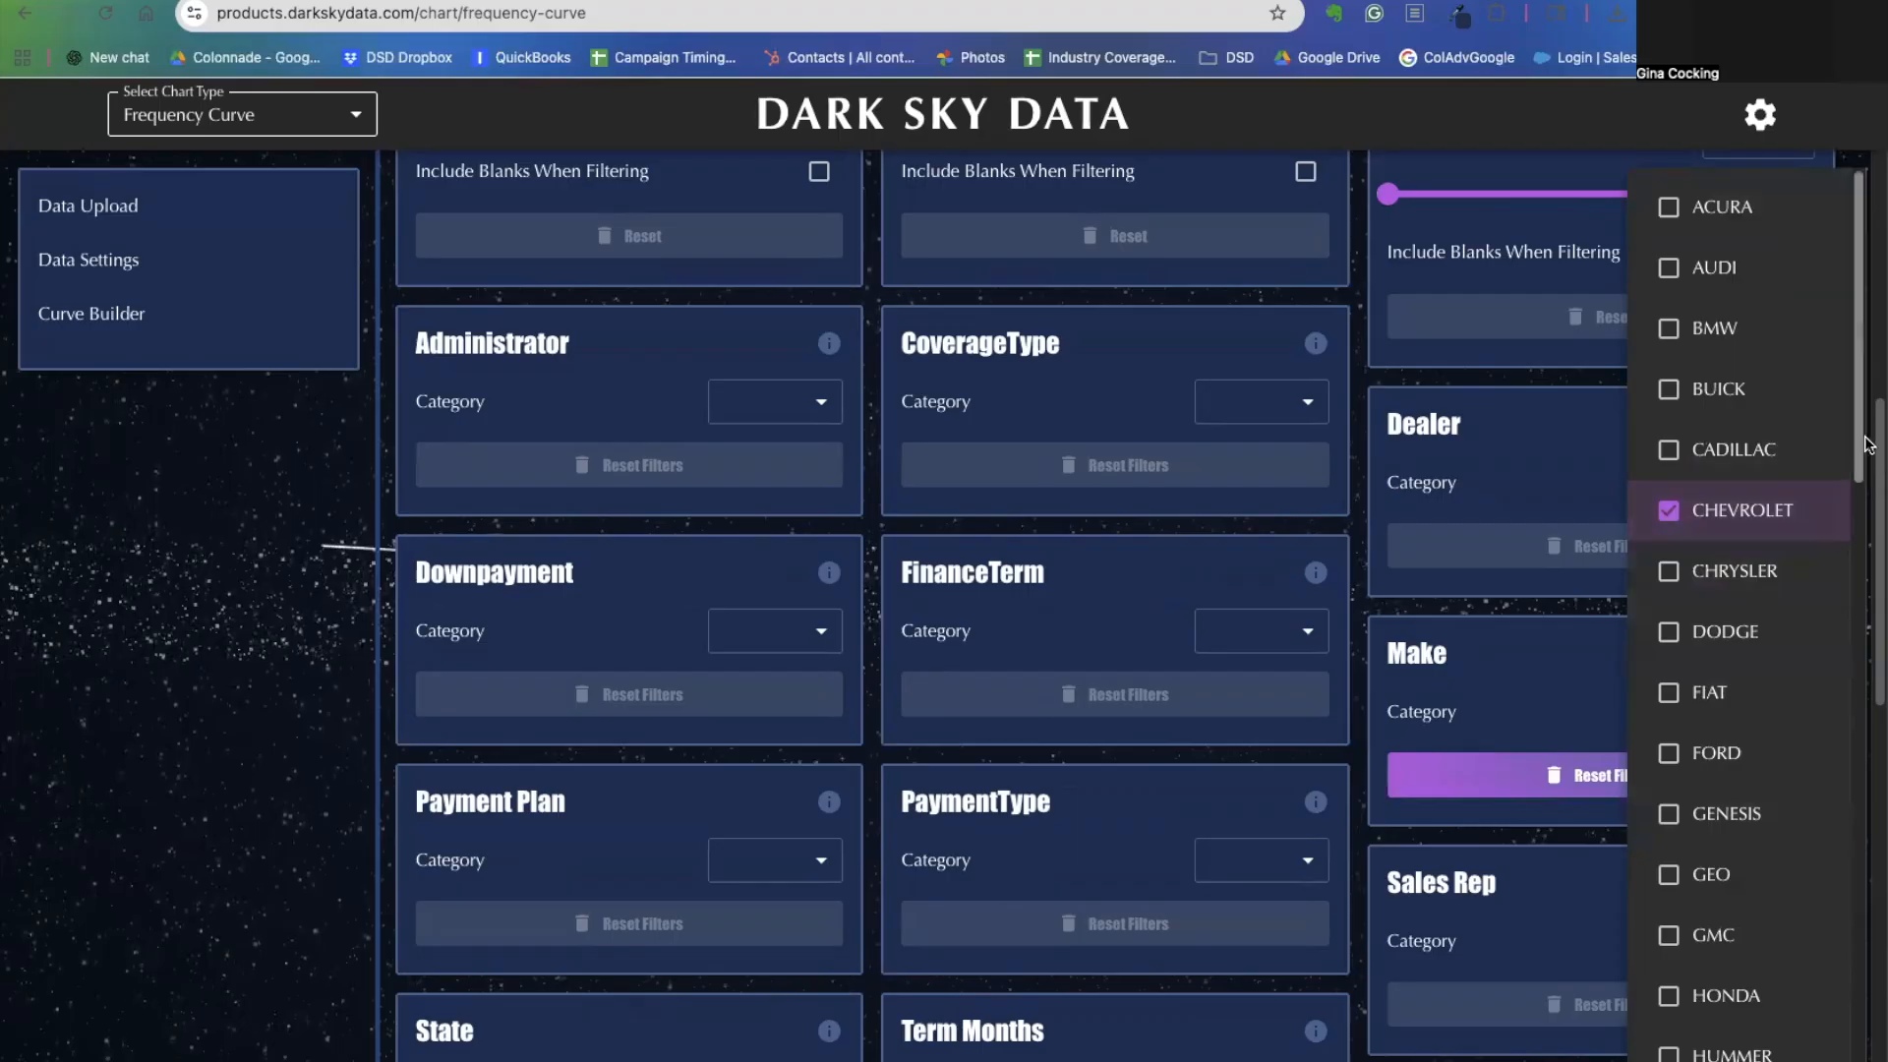
pyautogui.scroll(-6, 1800, 639)
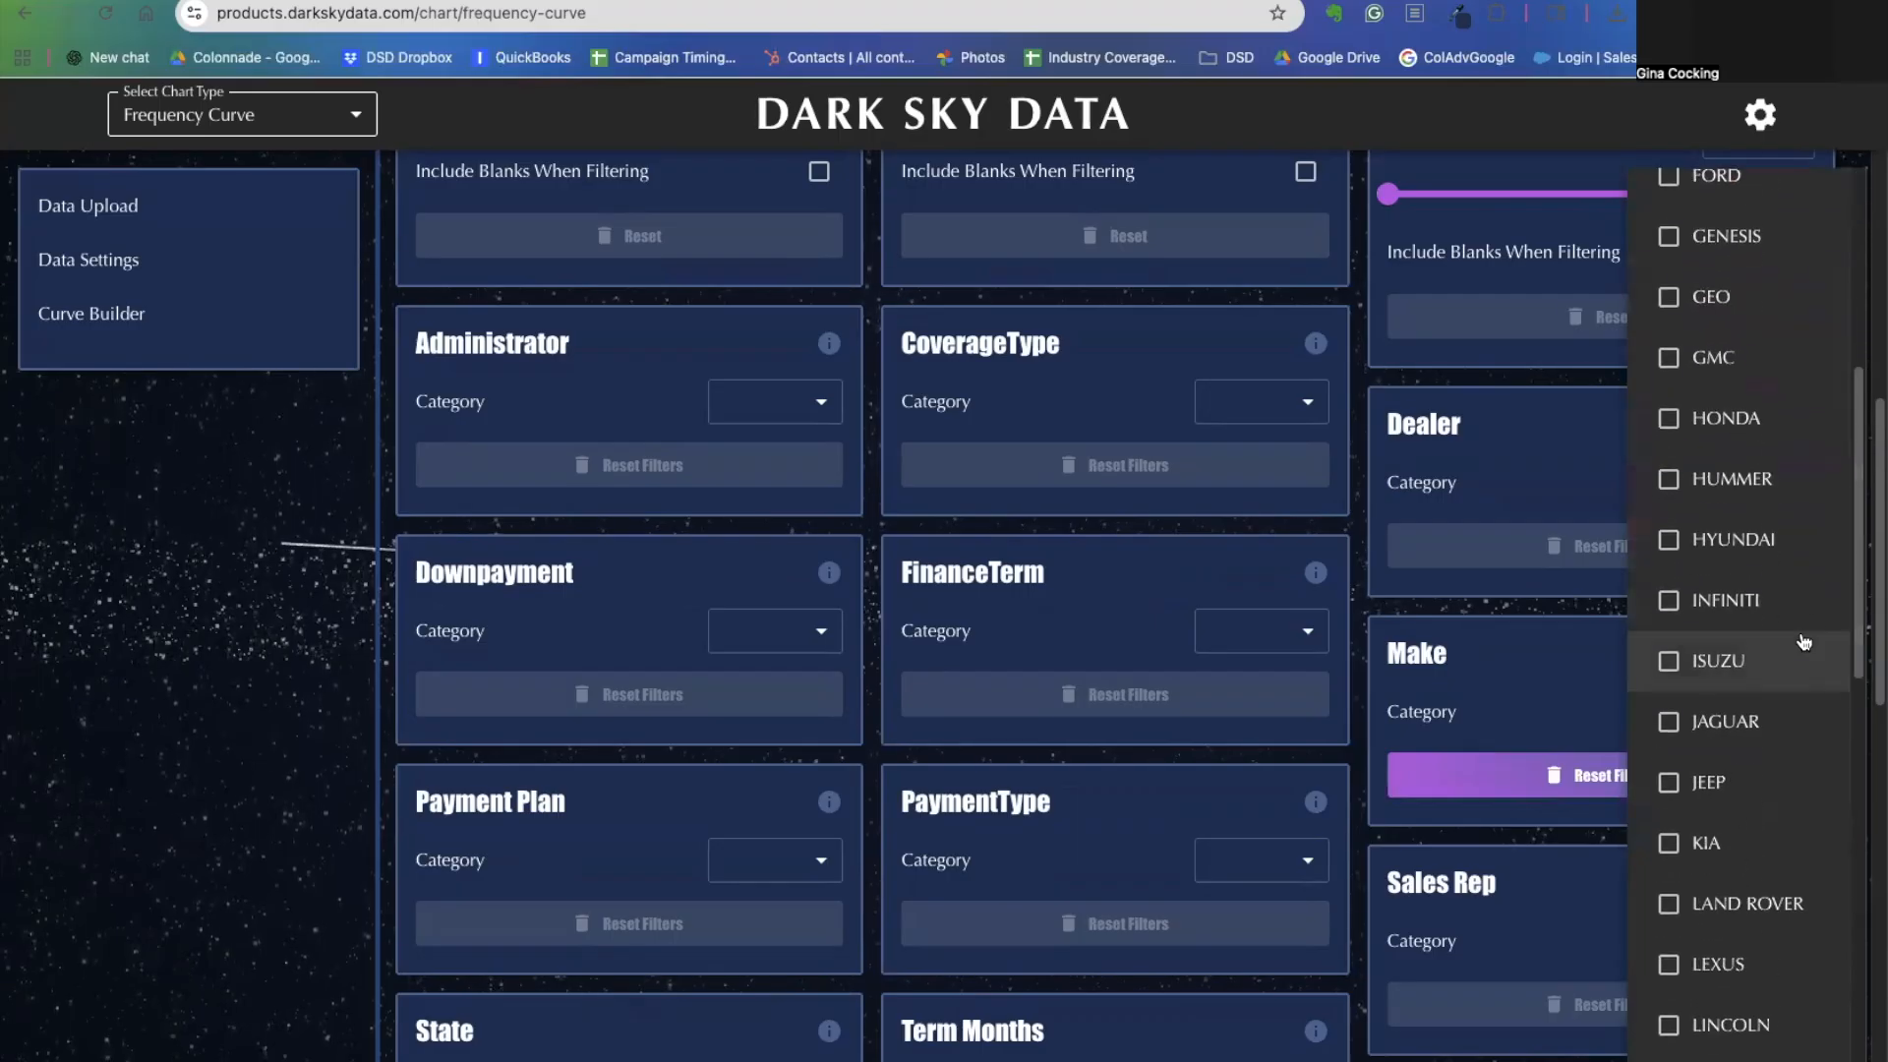
pyautogui.click(1373, 140)
# Restrict the 60 Chevy 2020 curve to Term Months 60 and apply the filters to plot it.
pyautogui.moveTo(1874, 484); pyautogui.dragTo(1796, 676)
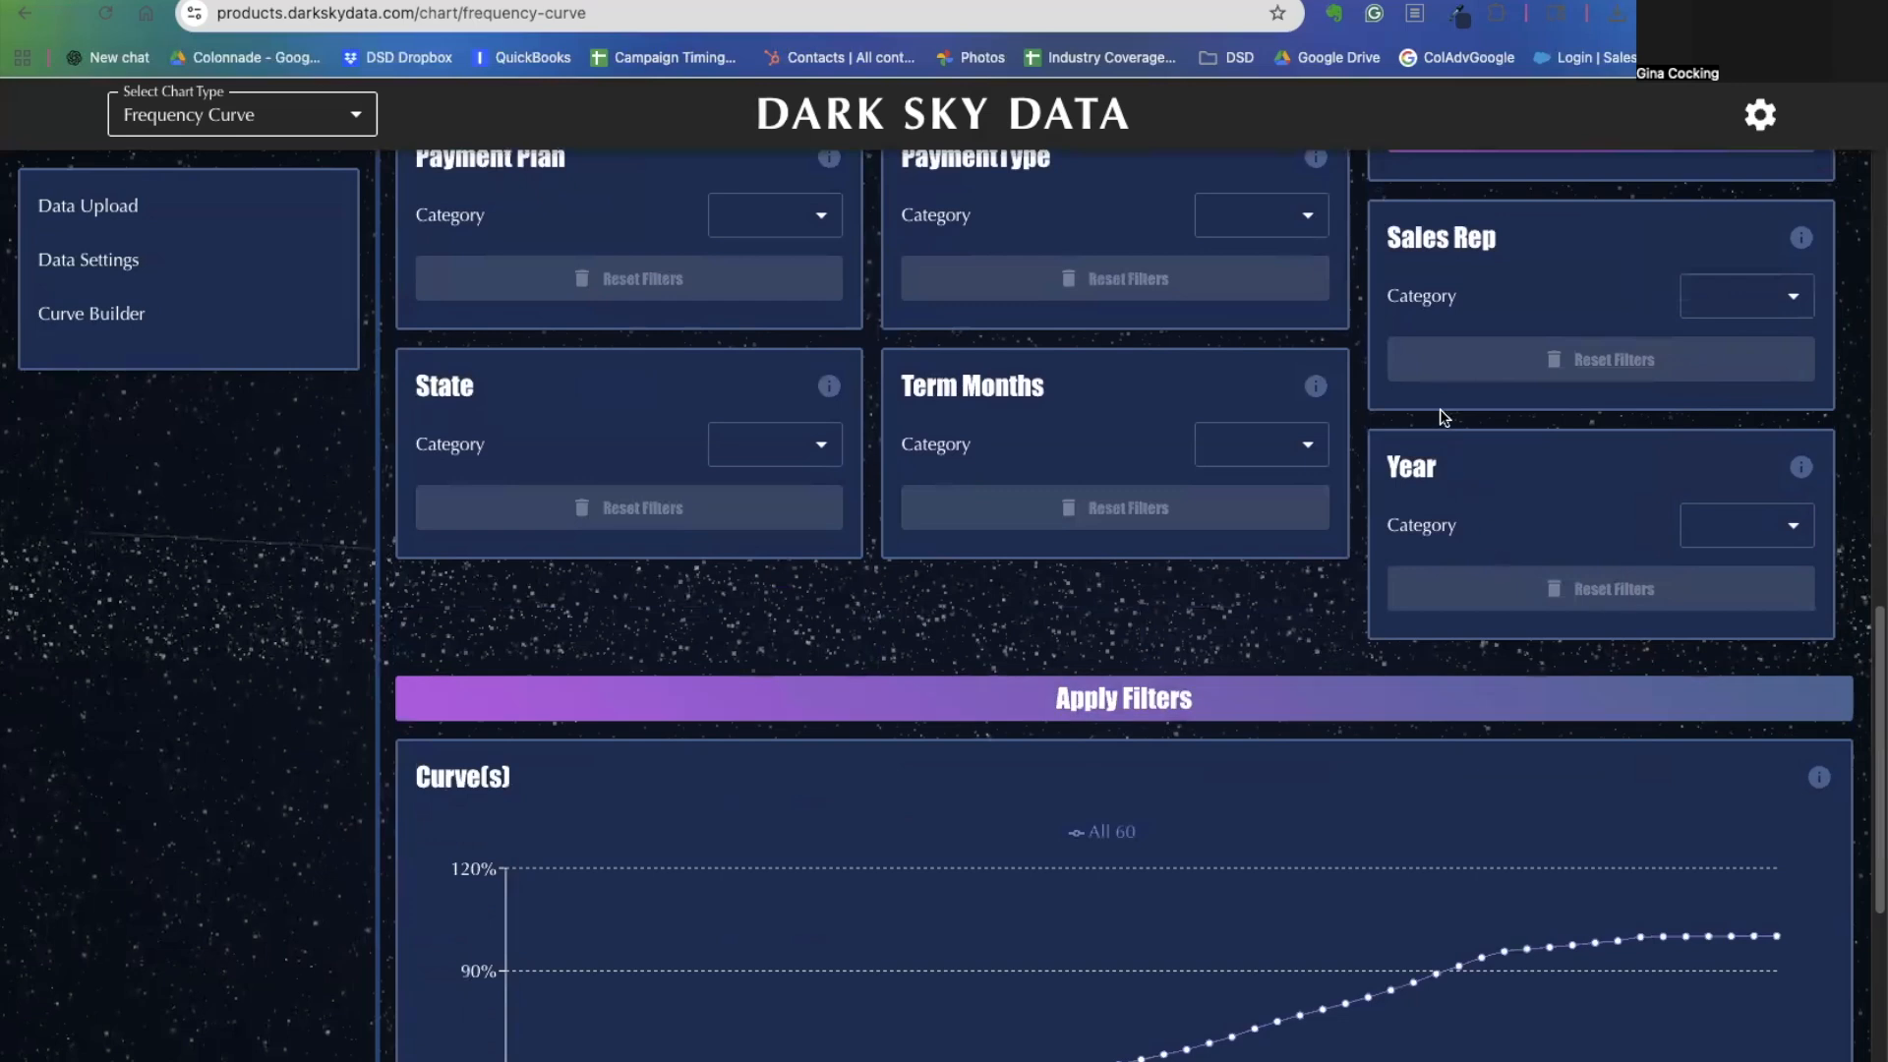
pyautogui.click(1308, 443)
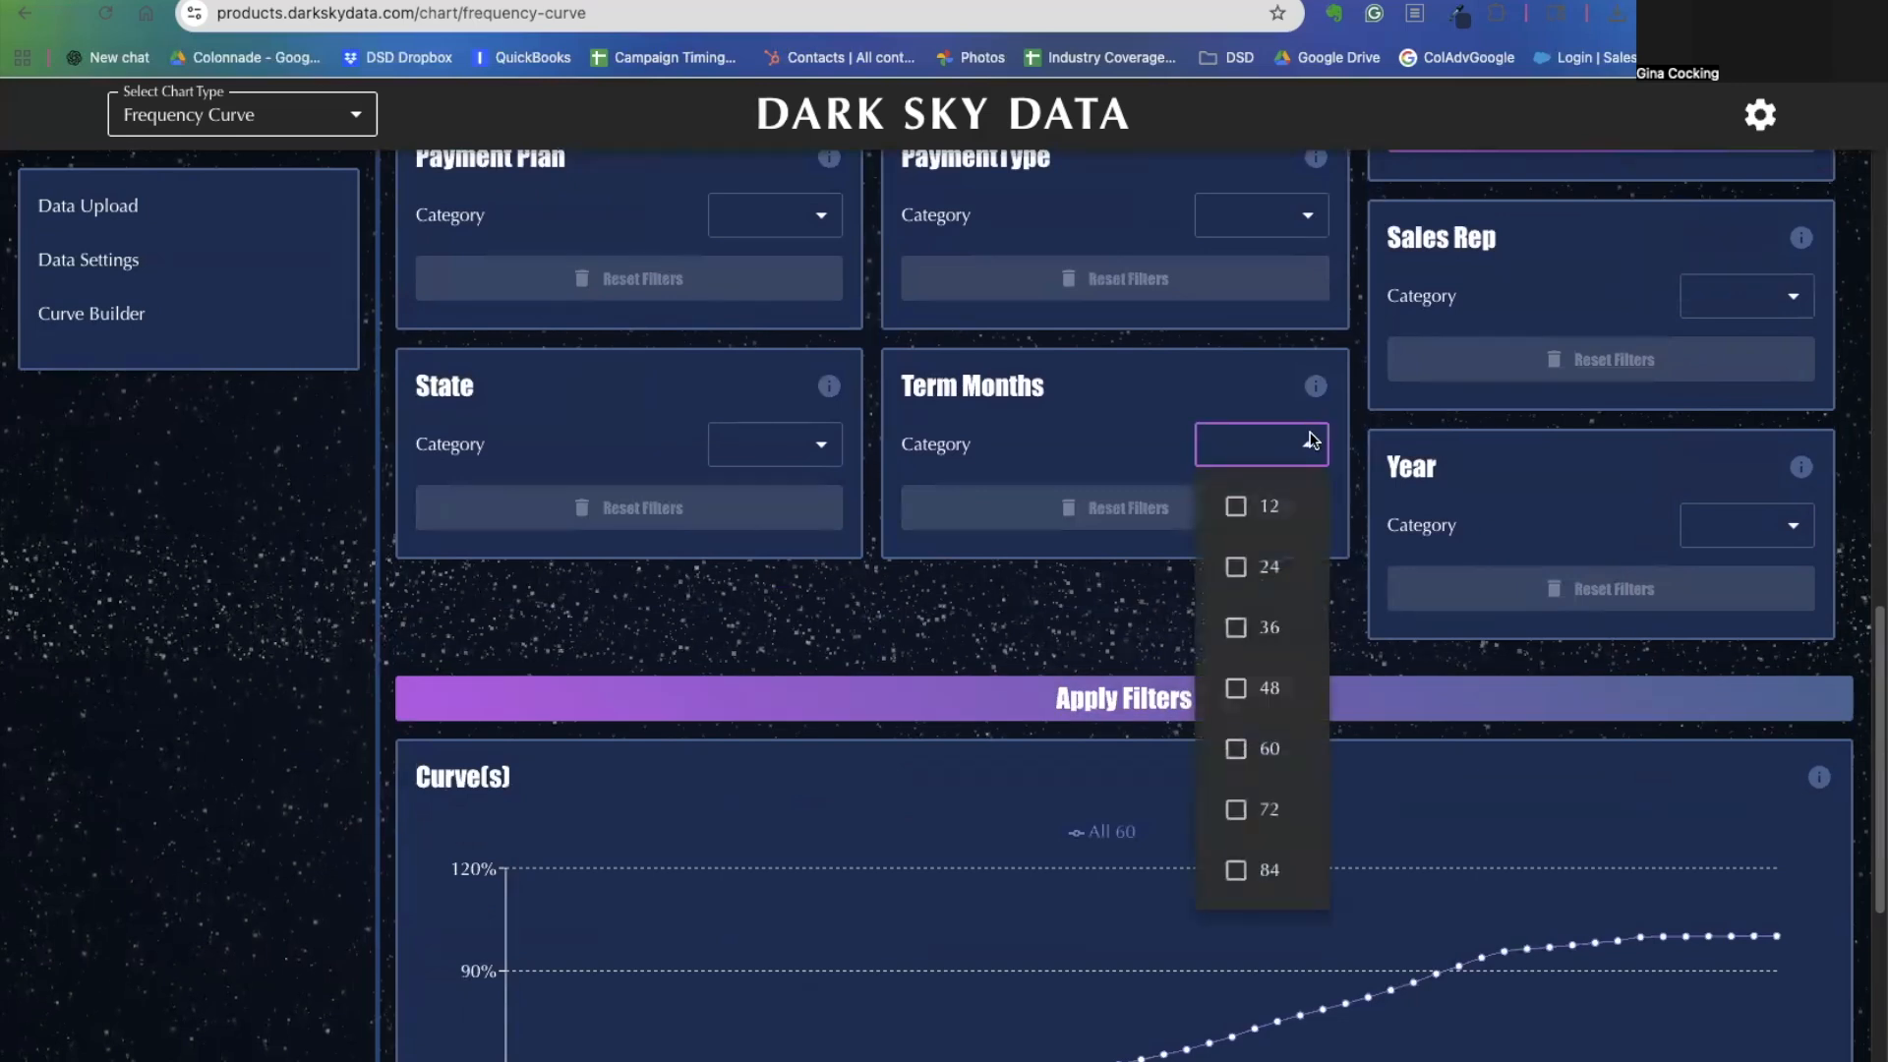
pyautogui.click(1259, 747)
pyautogui.click(1673, 553)
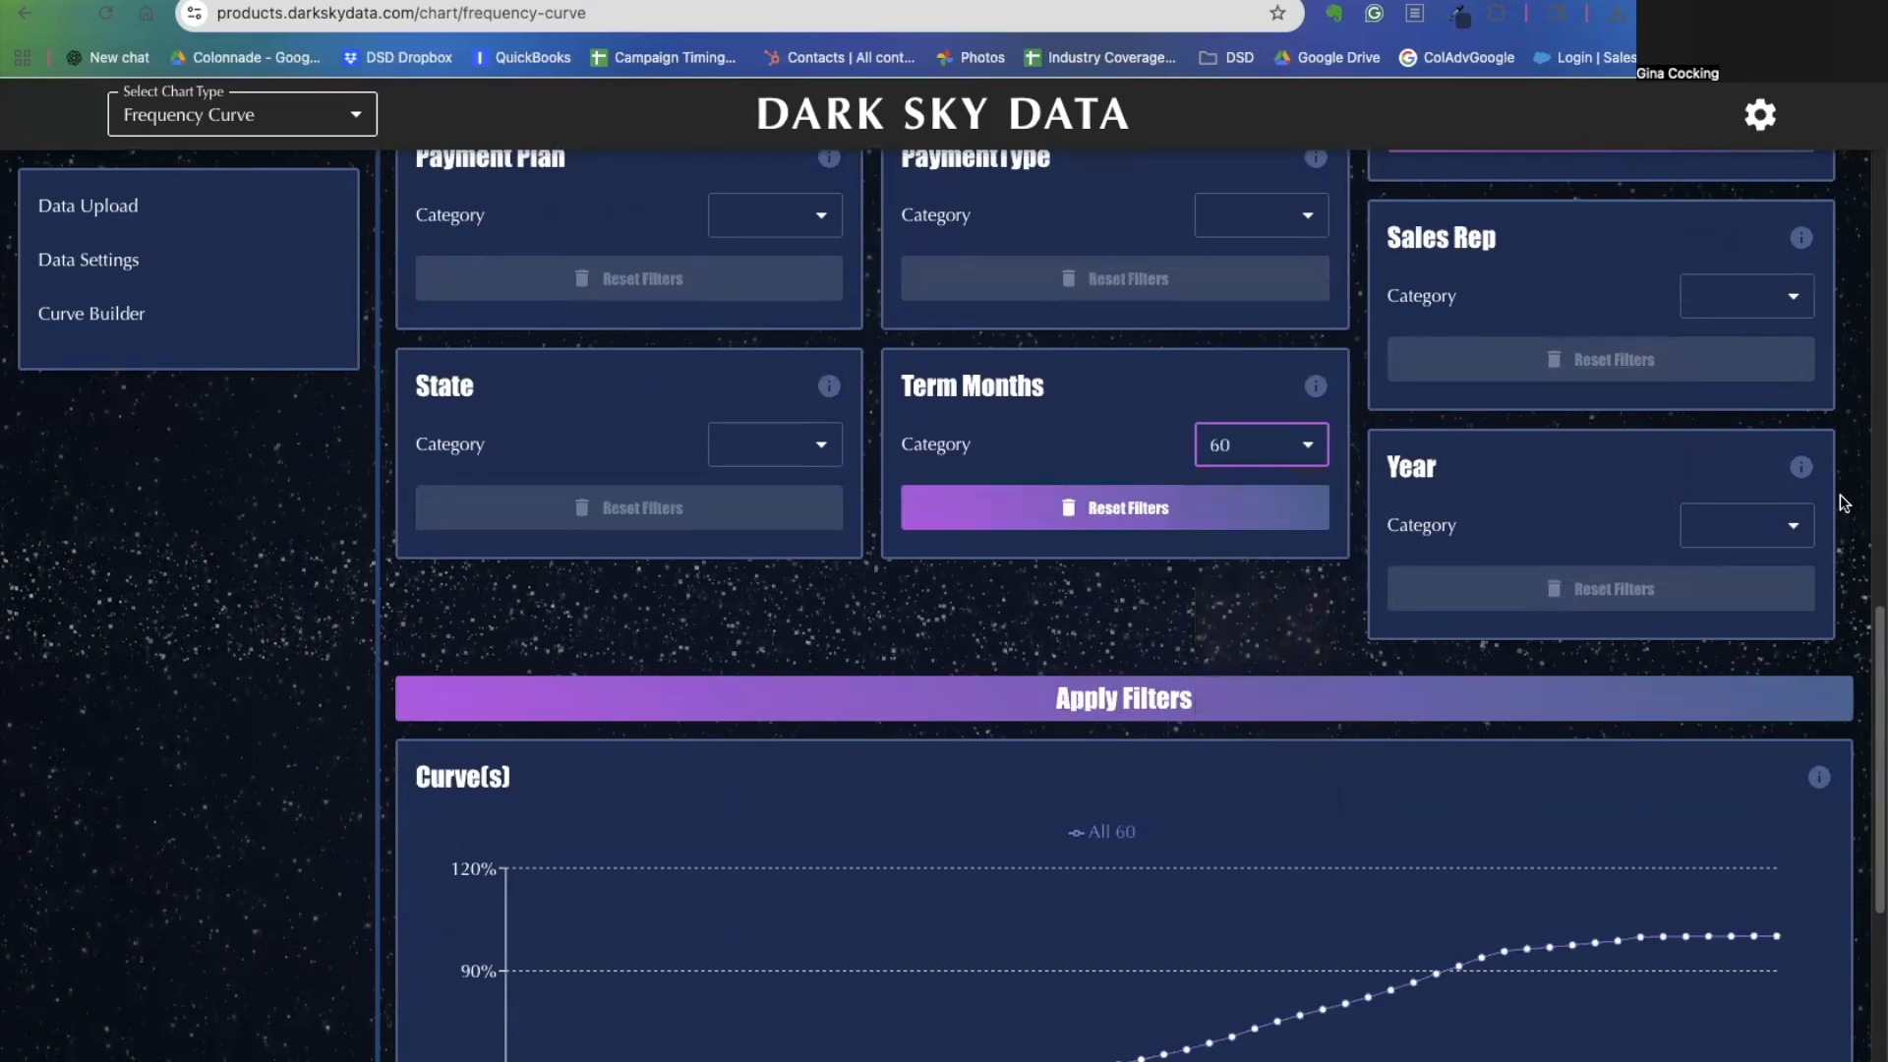
pyautogui.scroll(-4, 1841, 610)
pyautogui.click(1120, 379)
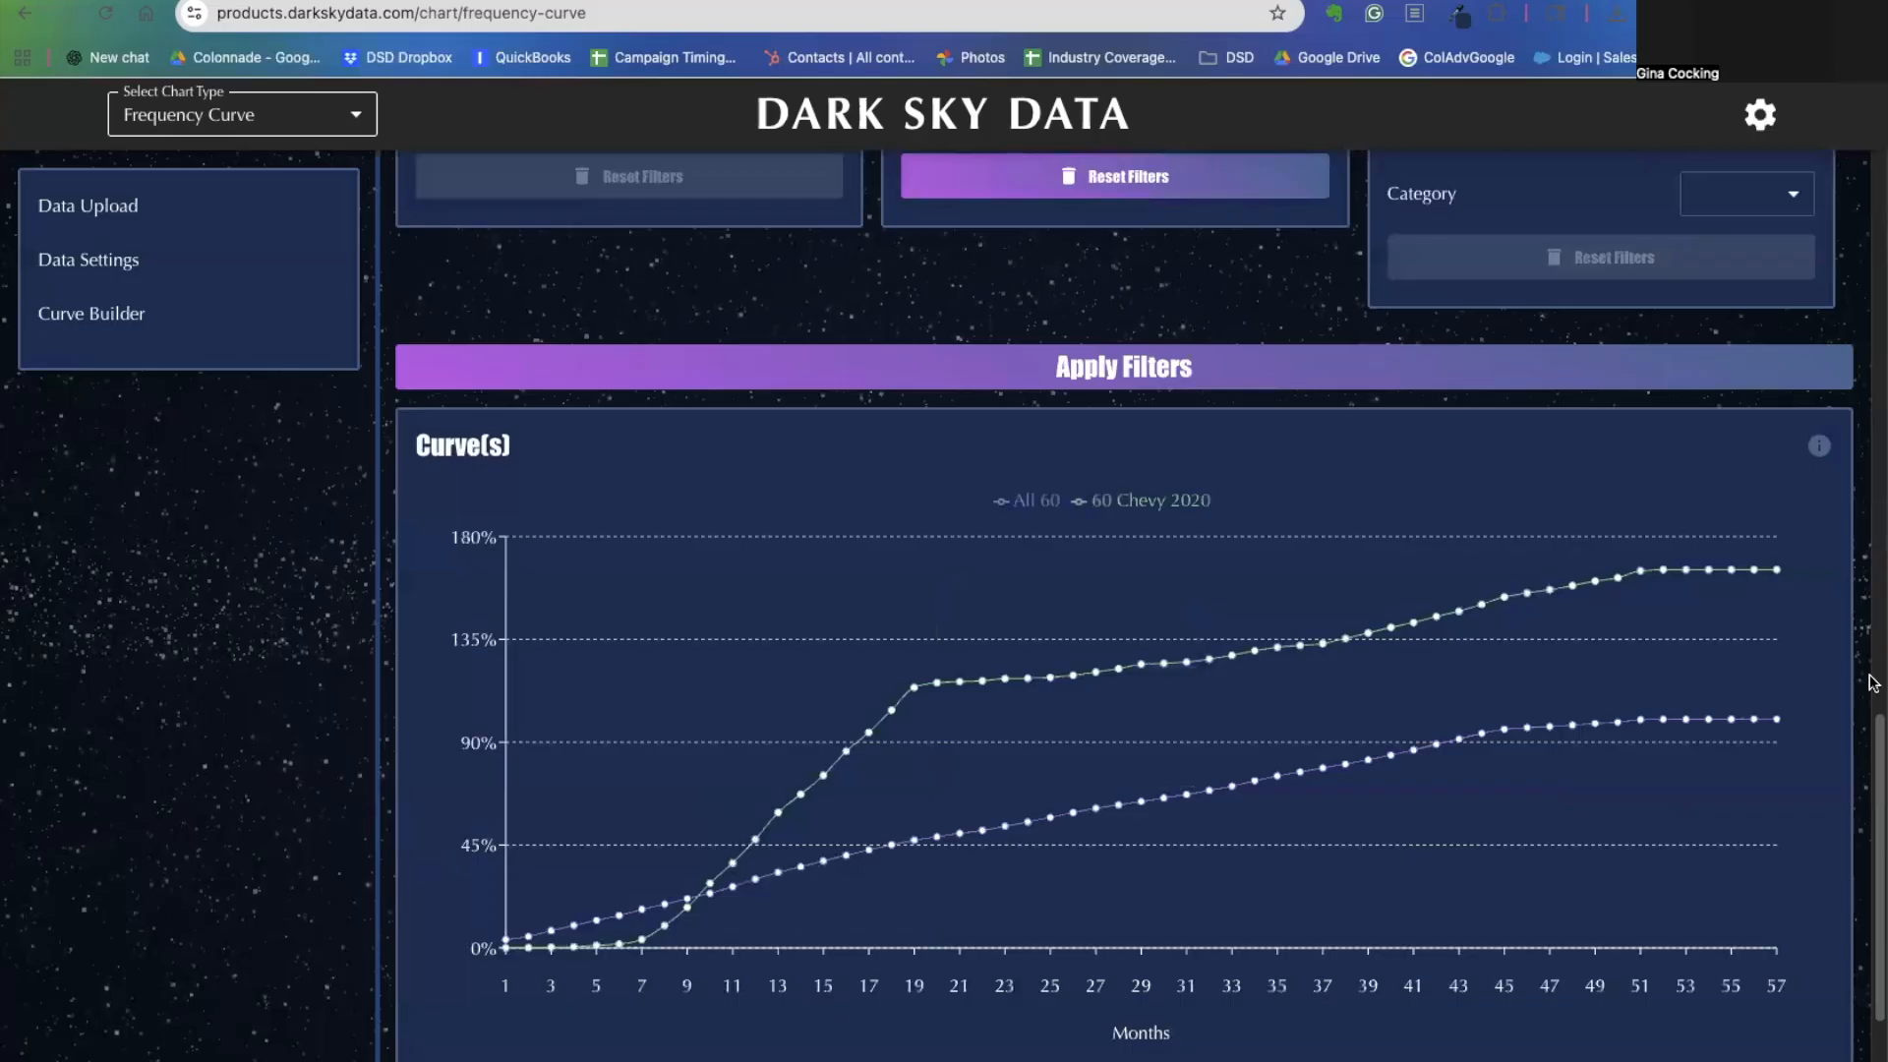
# Export the curves and claim summary to Excel with the file name "test".
pyautogui.moveTo(1875, 708); pyautogui.dragTo(1864, 846)
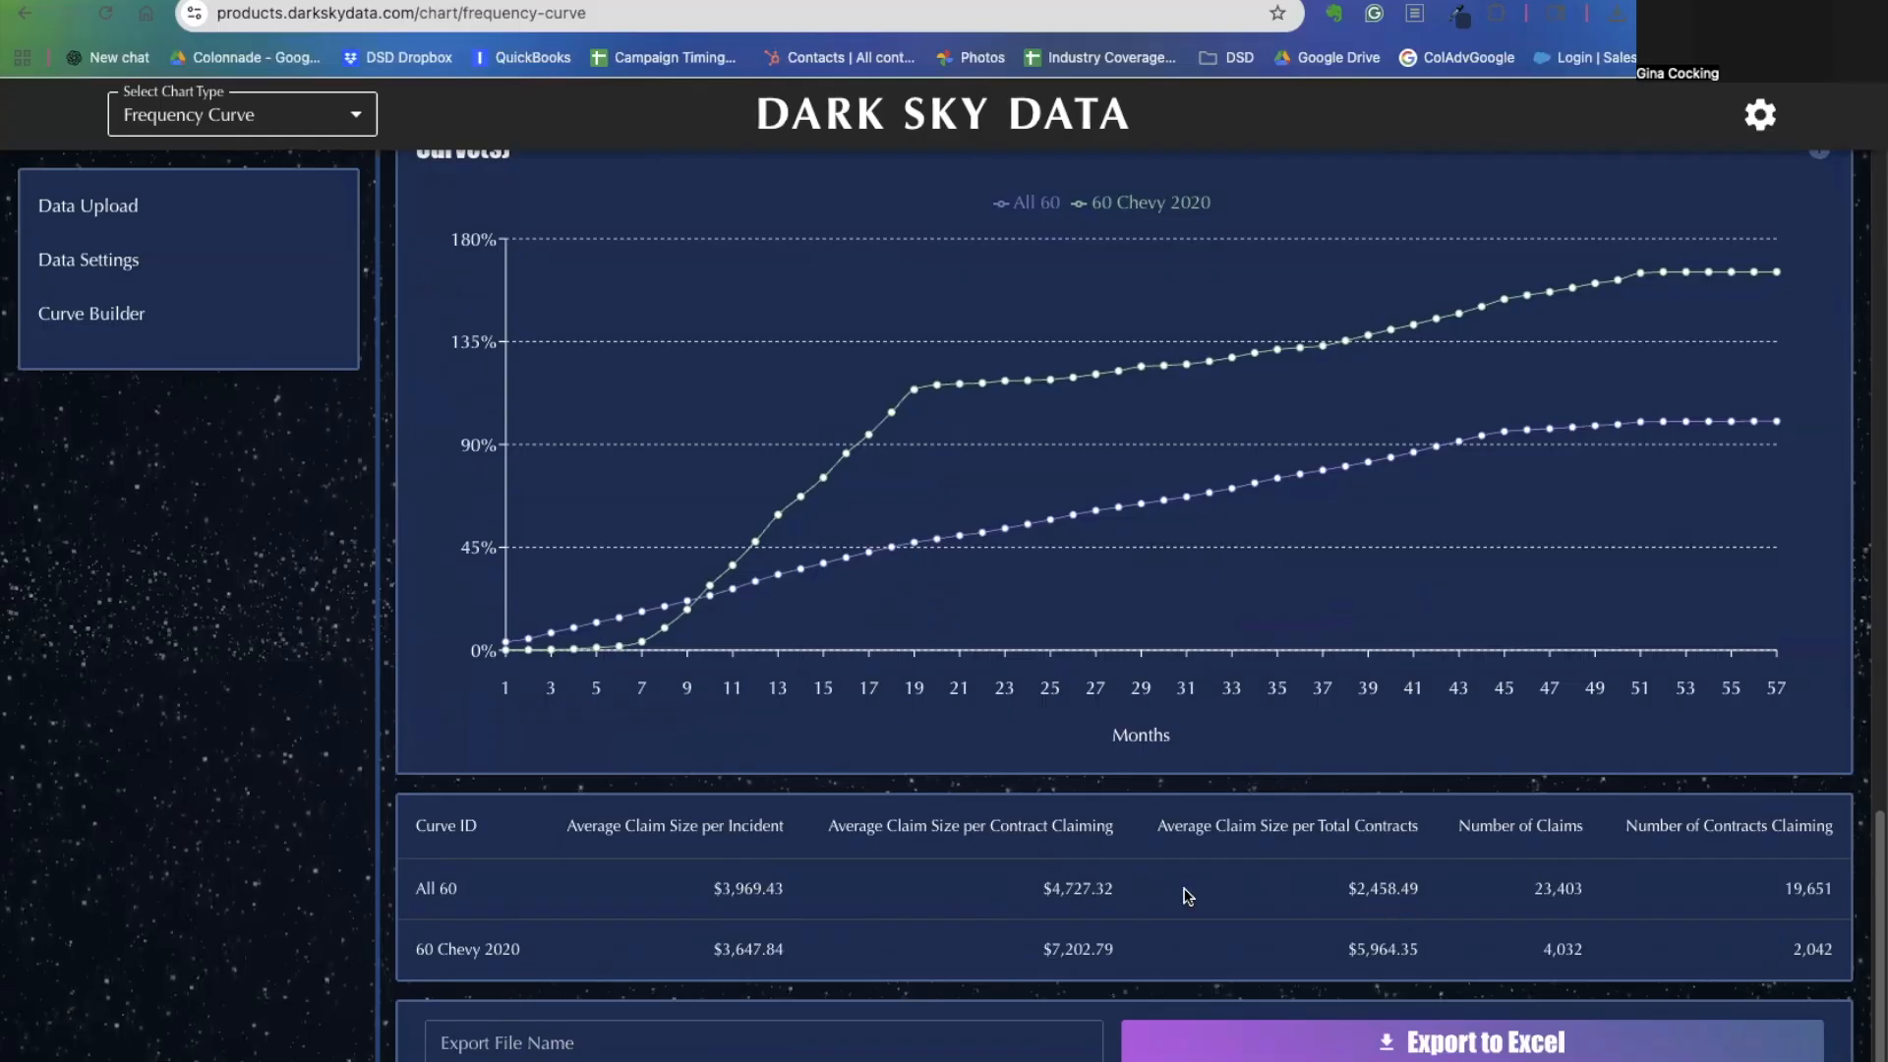
pyautogui.click(877, 1030)
pyautogui.write('tes')
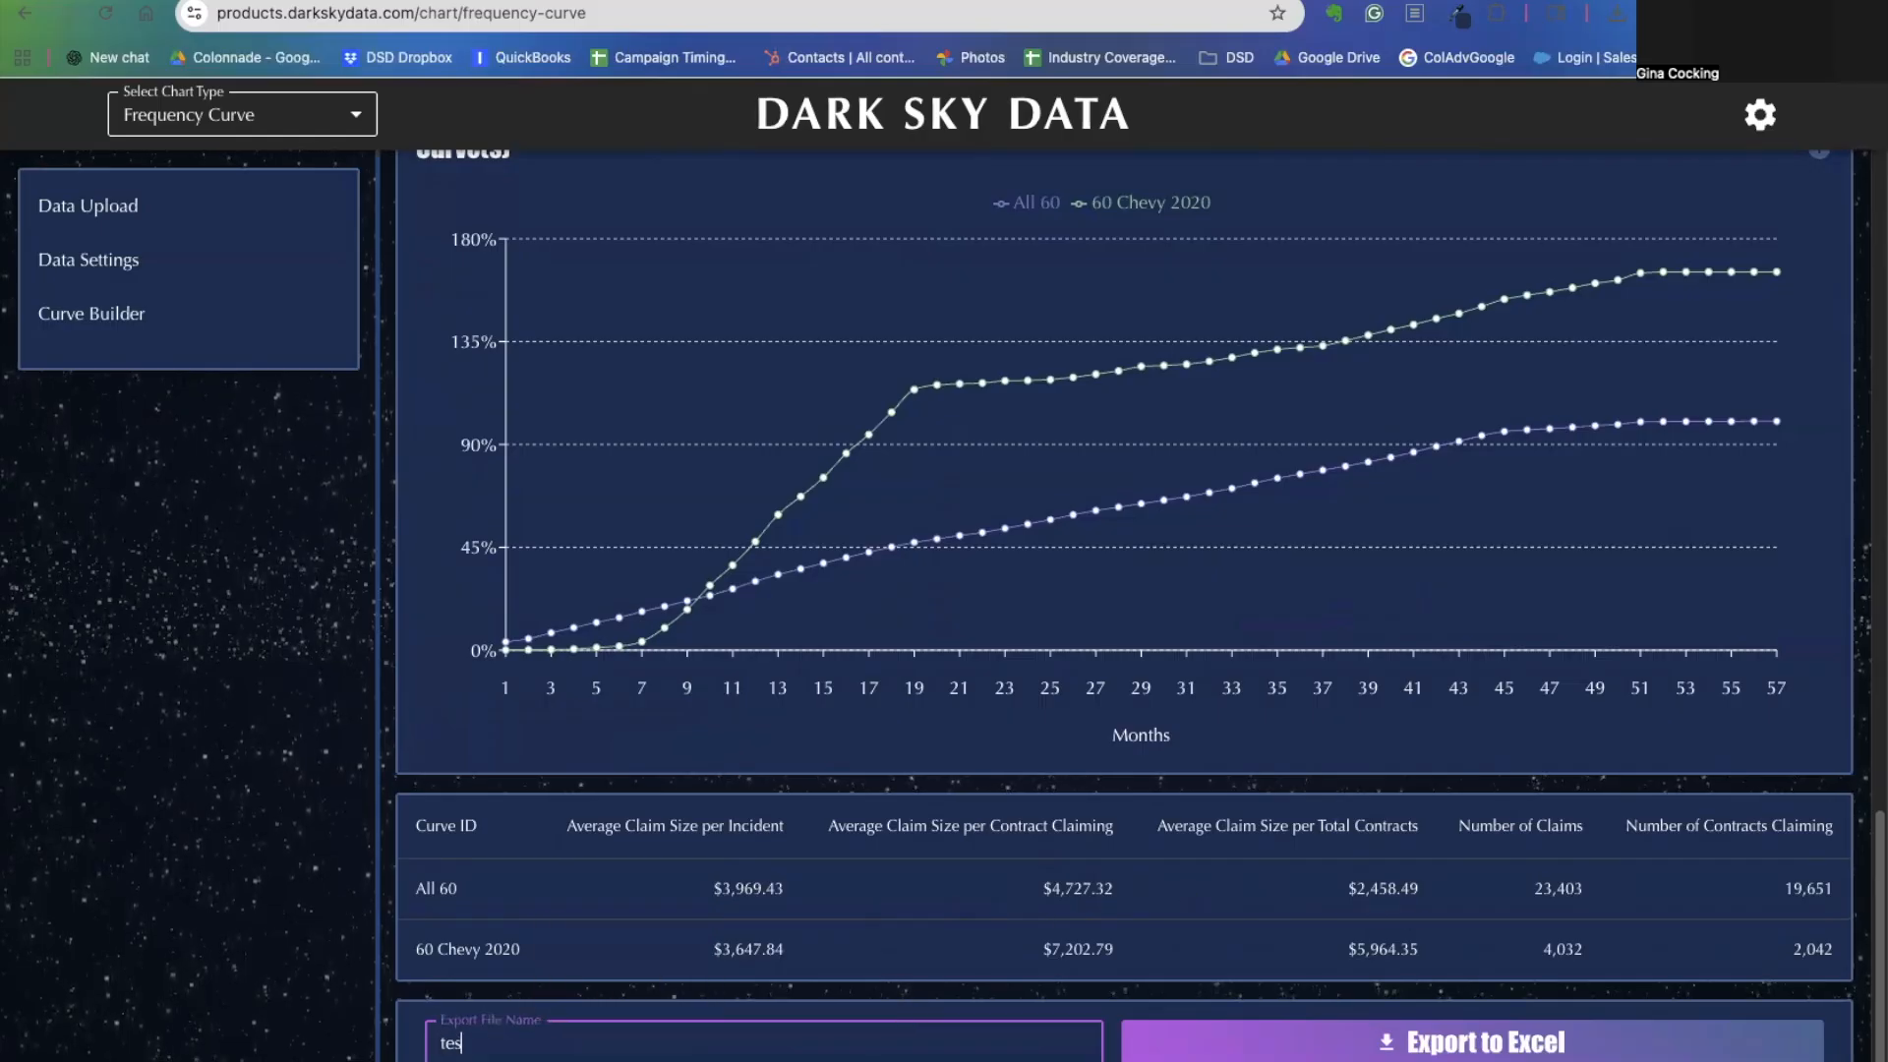
pyautogui.click(1475, 1041)
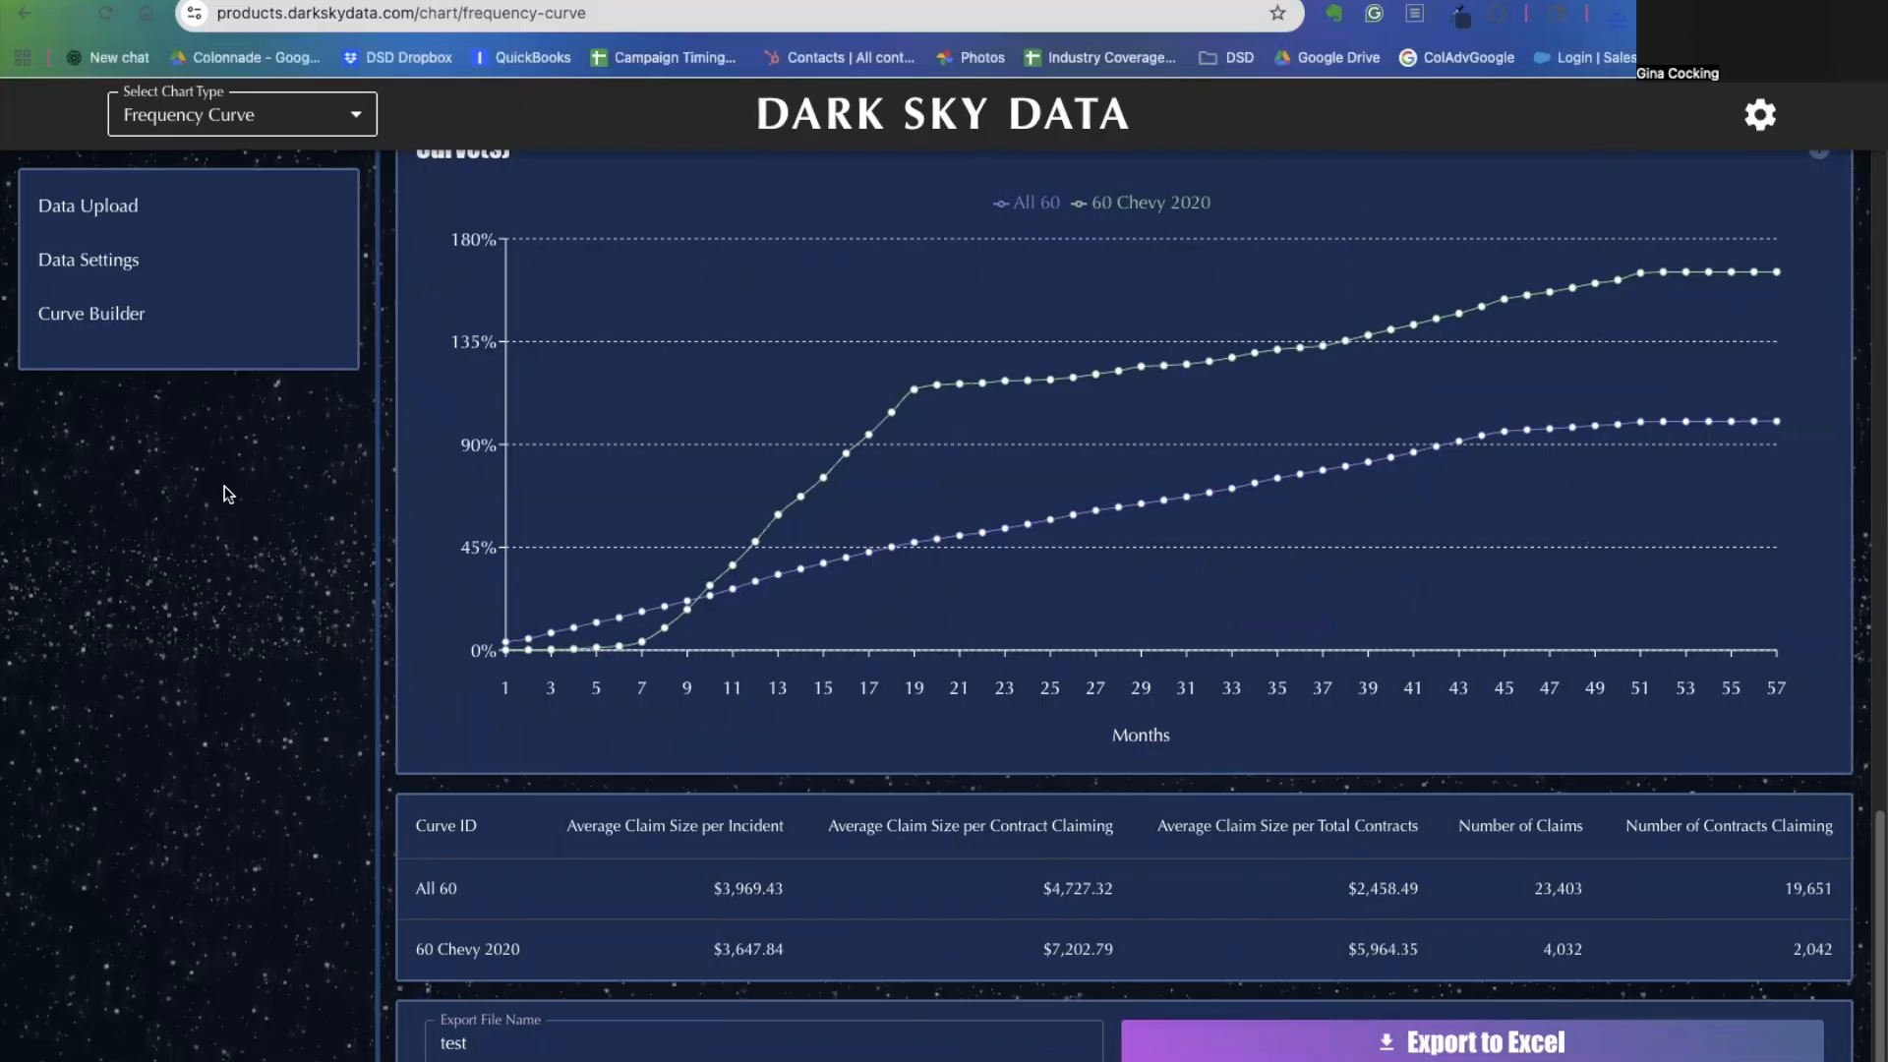
# Switch to the exported workbook in Excel and examine the filters, monthly claims, contracts and frequency rates of both curves.
pyautogui.hotkey('ctrl', 'Left')
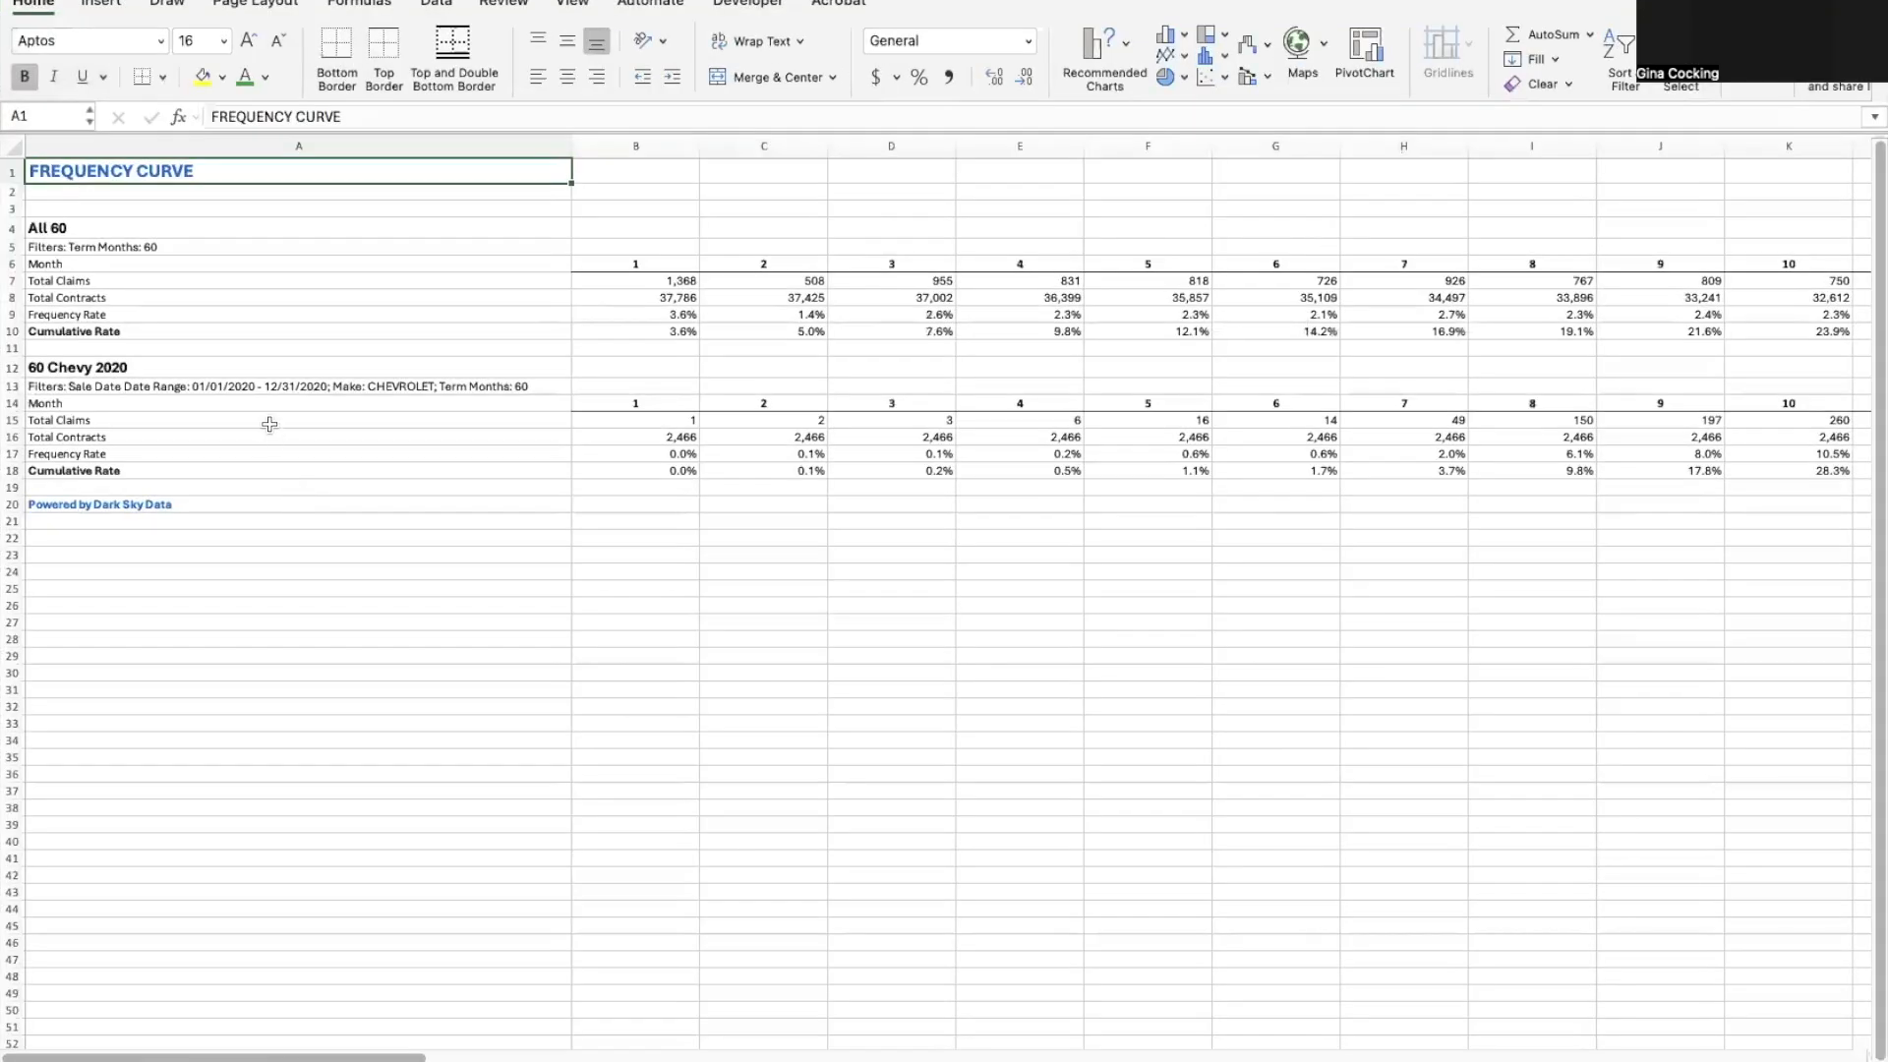
pyautogui.click(243, 245)
pyautogui.click(242, 235)
pyautogui.press('Down')
pyautogui.press('Down')
pyautogui.press('Down')
pyautogui.press('Down')
pyautogui.press('Down')
pyautogui.press('Down')
pyautogui.press('Down')
pyautogui.press('Down')
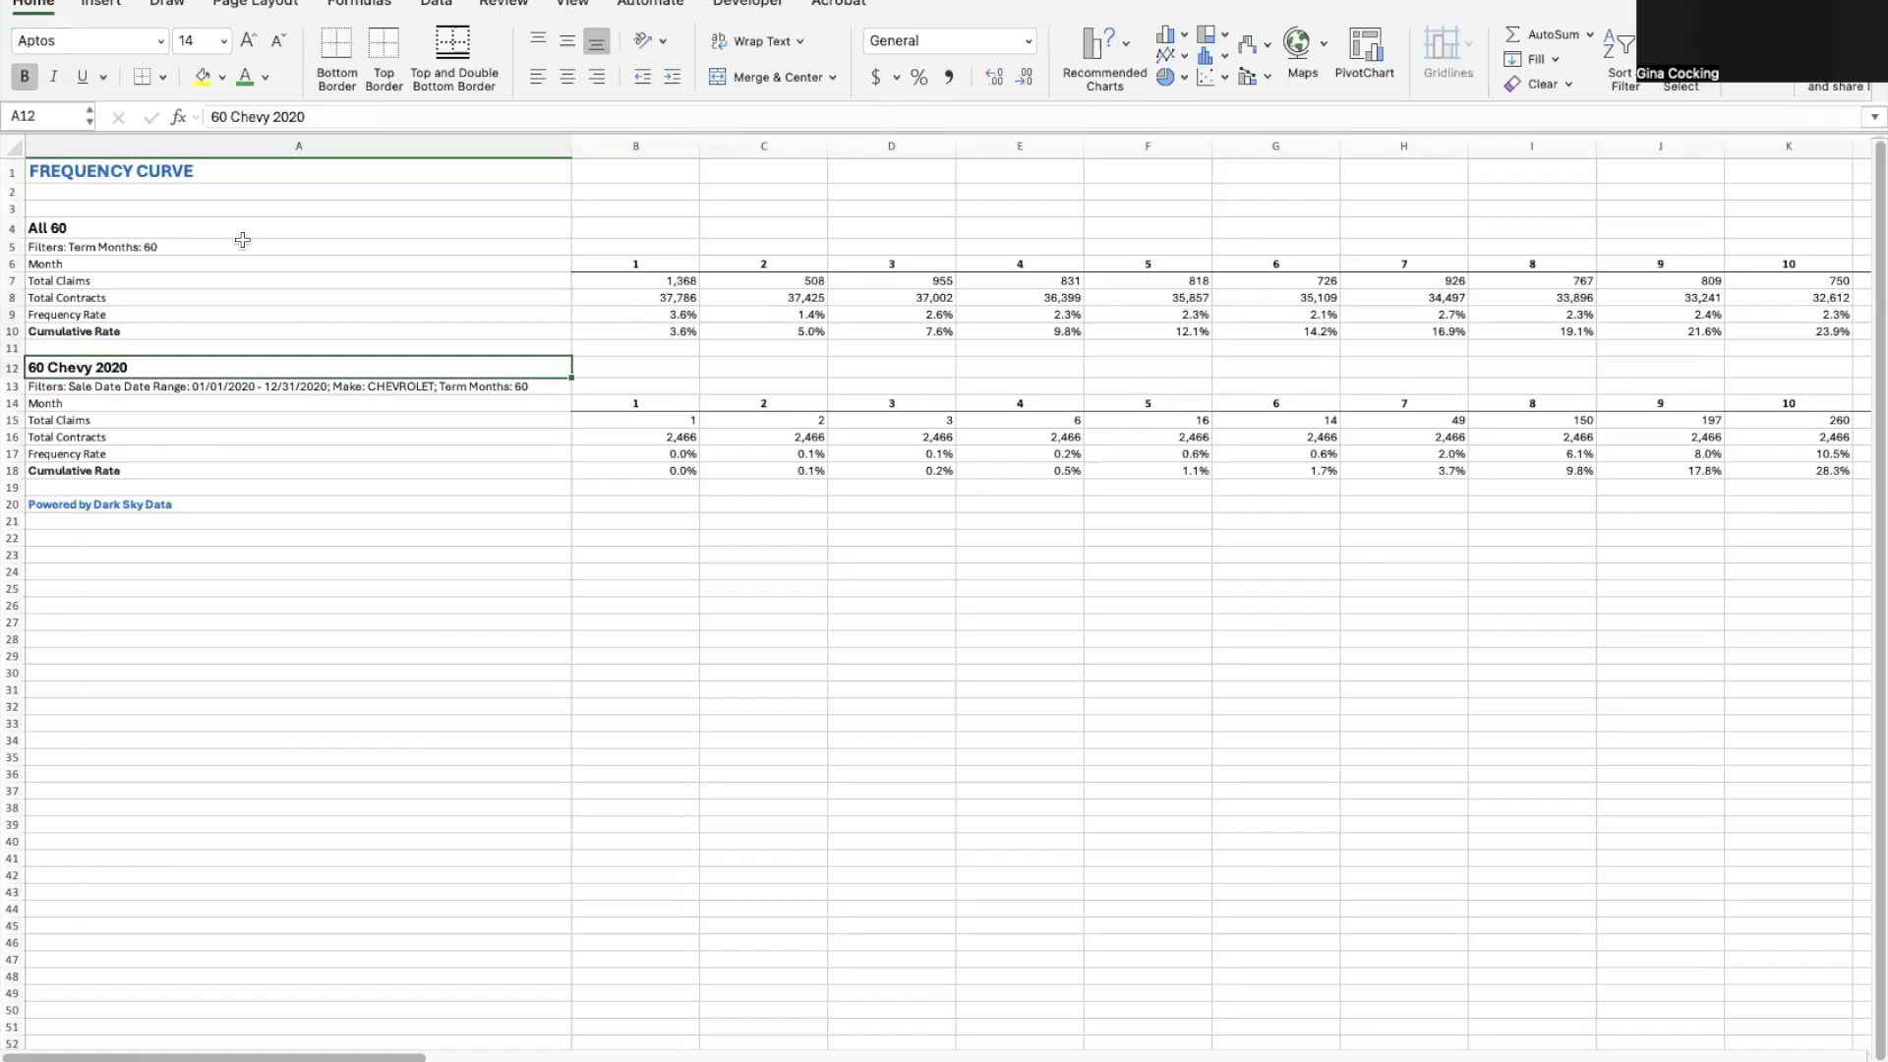
pyautogui.press('Down')
pyautogui.press('Down')
pyautogui.press('Down')
pyautogui.press('Right')
pyautogui.press('Right')
pyautogui.press('Down')
pyautogui.press('Right')
pyautogui.press('Right')
pyautogui.press('Right')
pyautogui.press('Right')
pyautogui.press('Right')
pyautogui.press('Right')
pyautogui.press('Right')
pyautogui.press('Left')
pyautogui.press('Left')
pyautogui.press('Left')
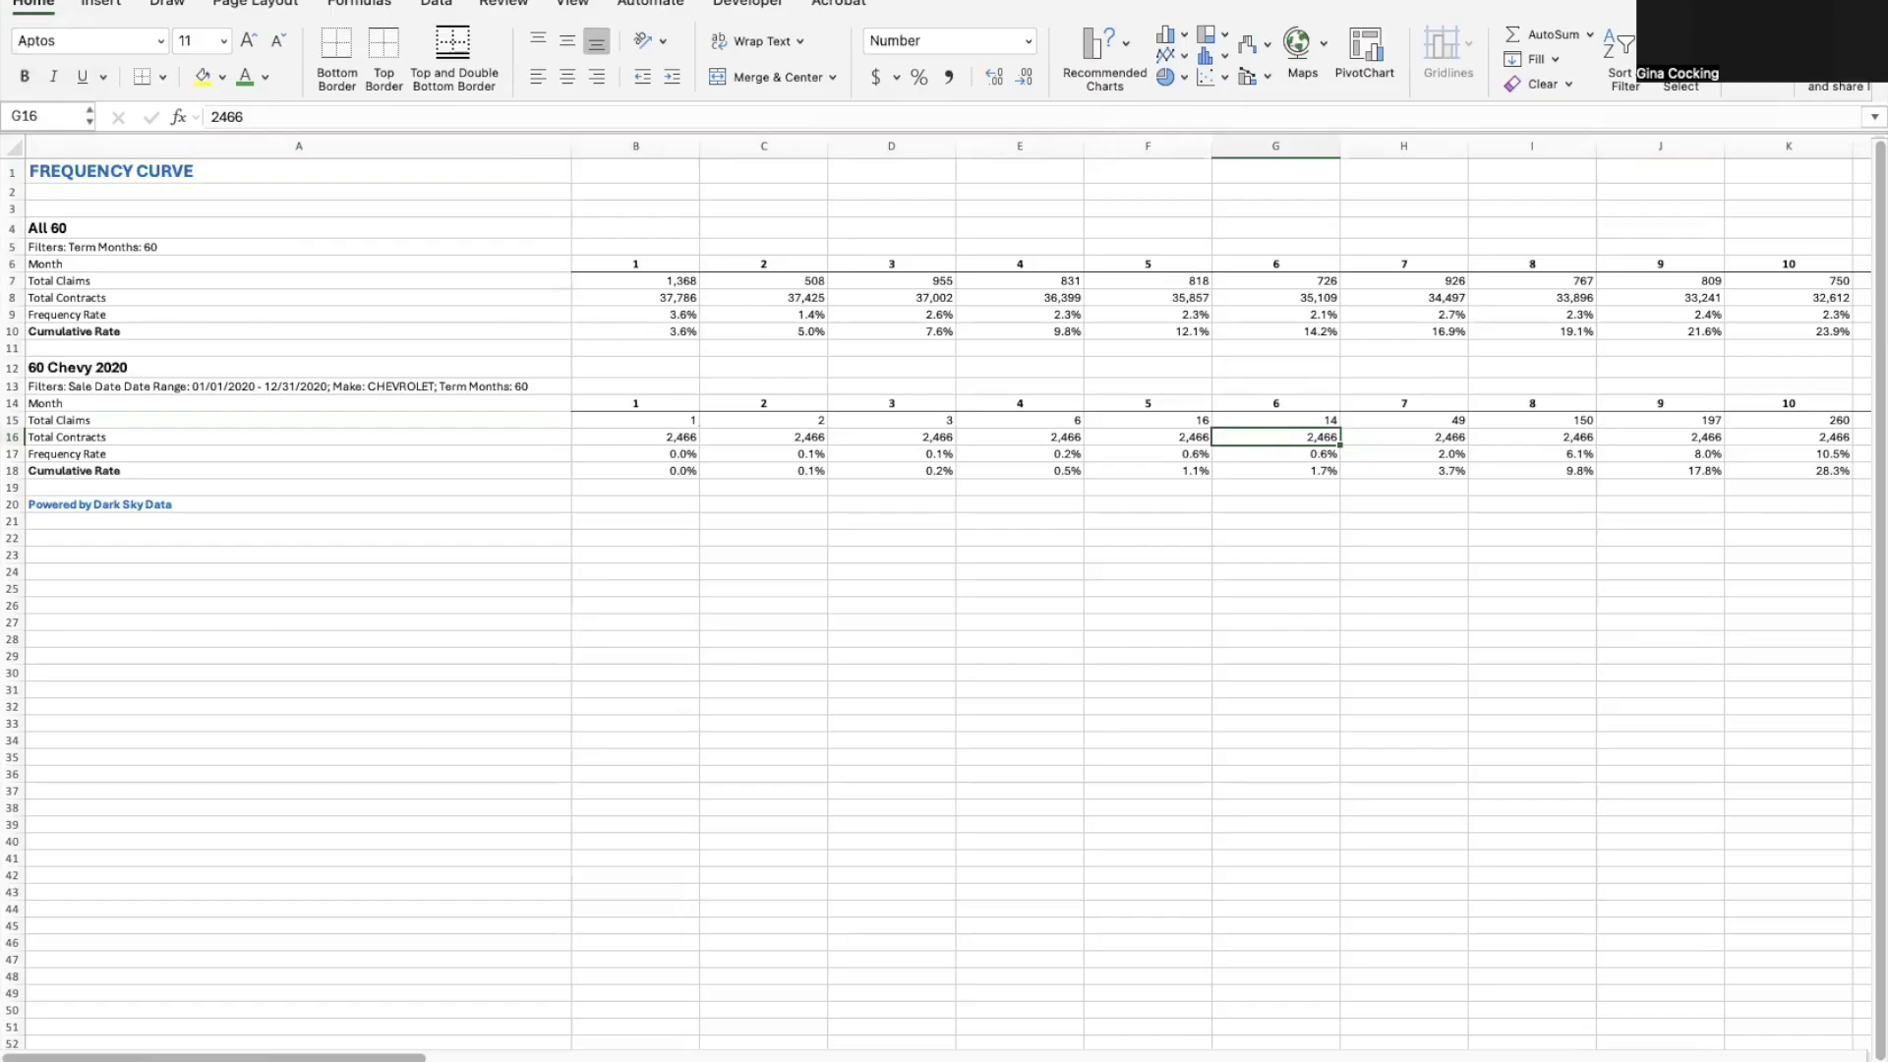
# Examine the workbook's average claim size summary and the Cumulative Rate chart.
pyautogui.click(236, 1060)
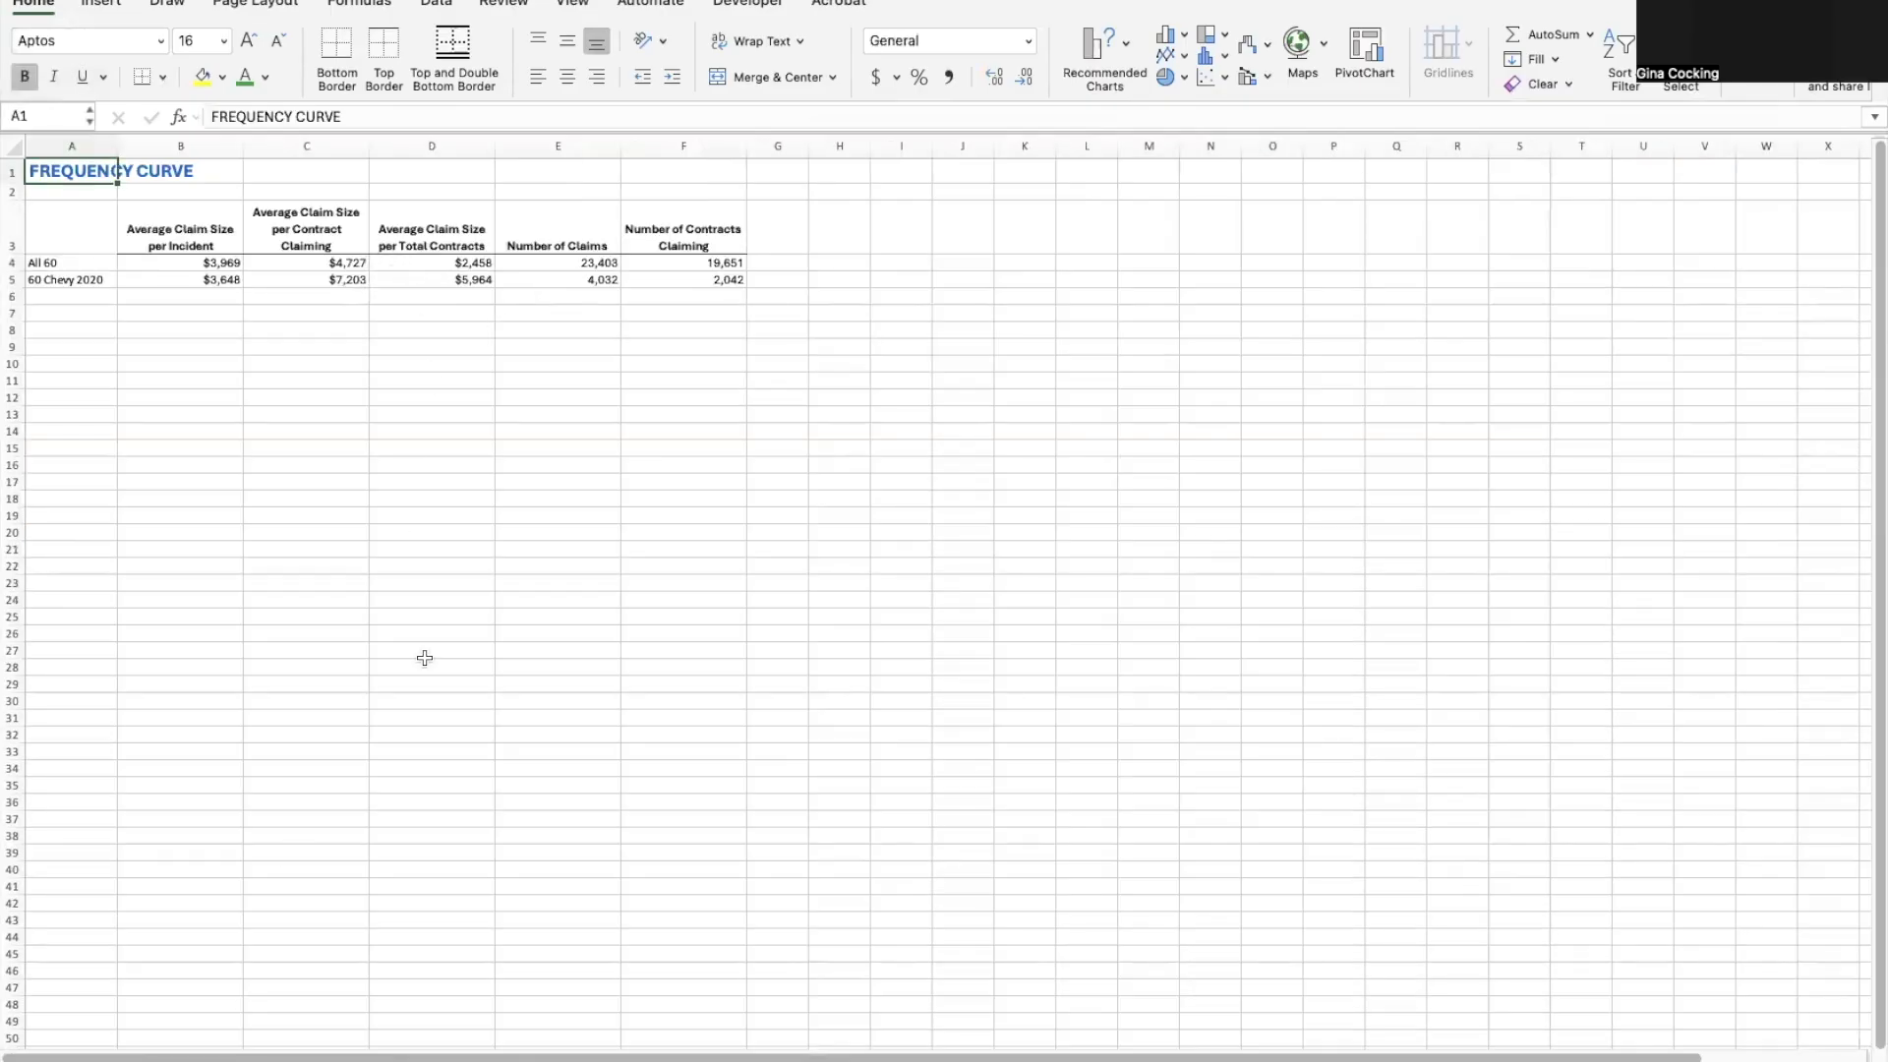
pyautogui.click(399, 1061)
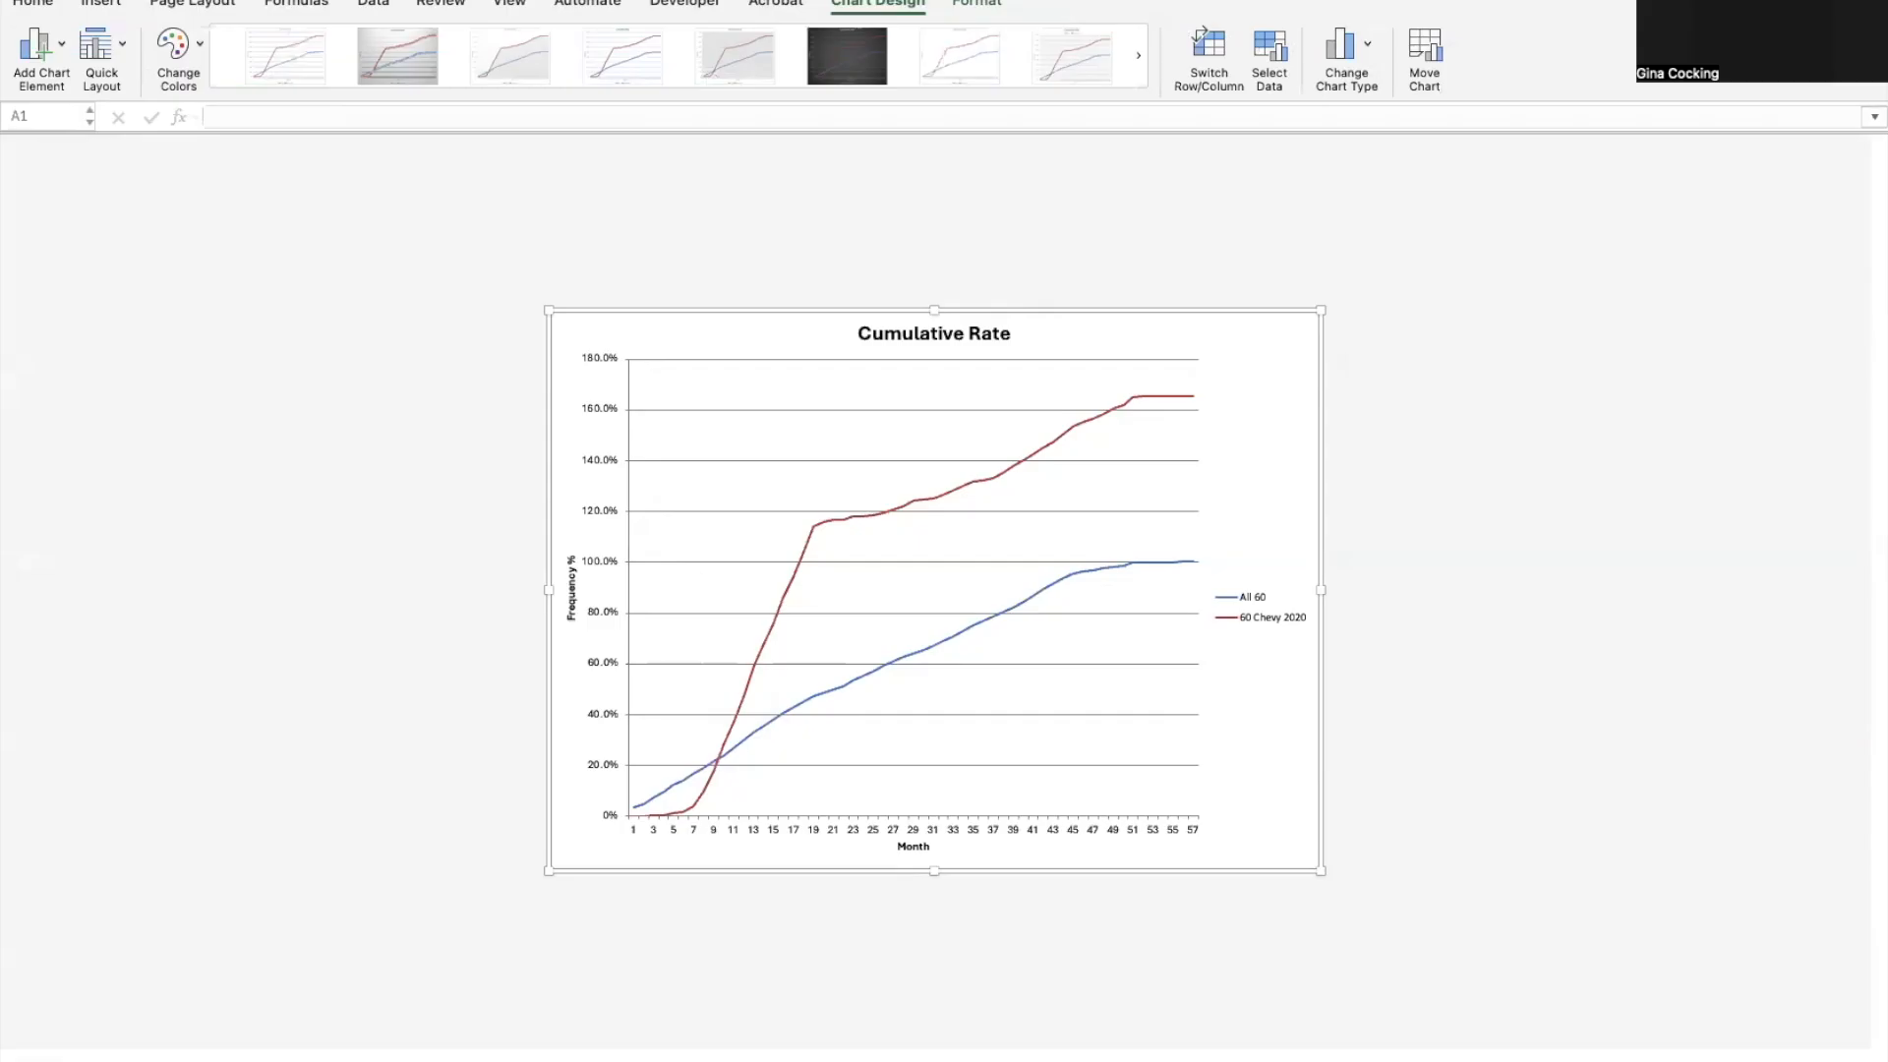
# Review the exported data settings, including the measurement date, column assignments, export time and source file.
pyautogui.click(197, 1060)
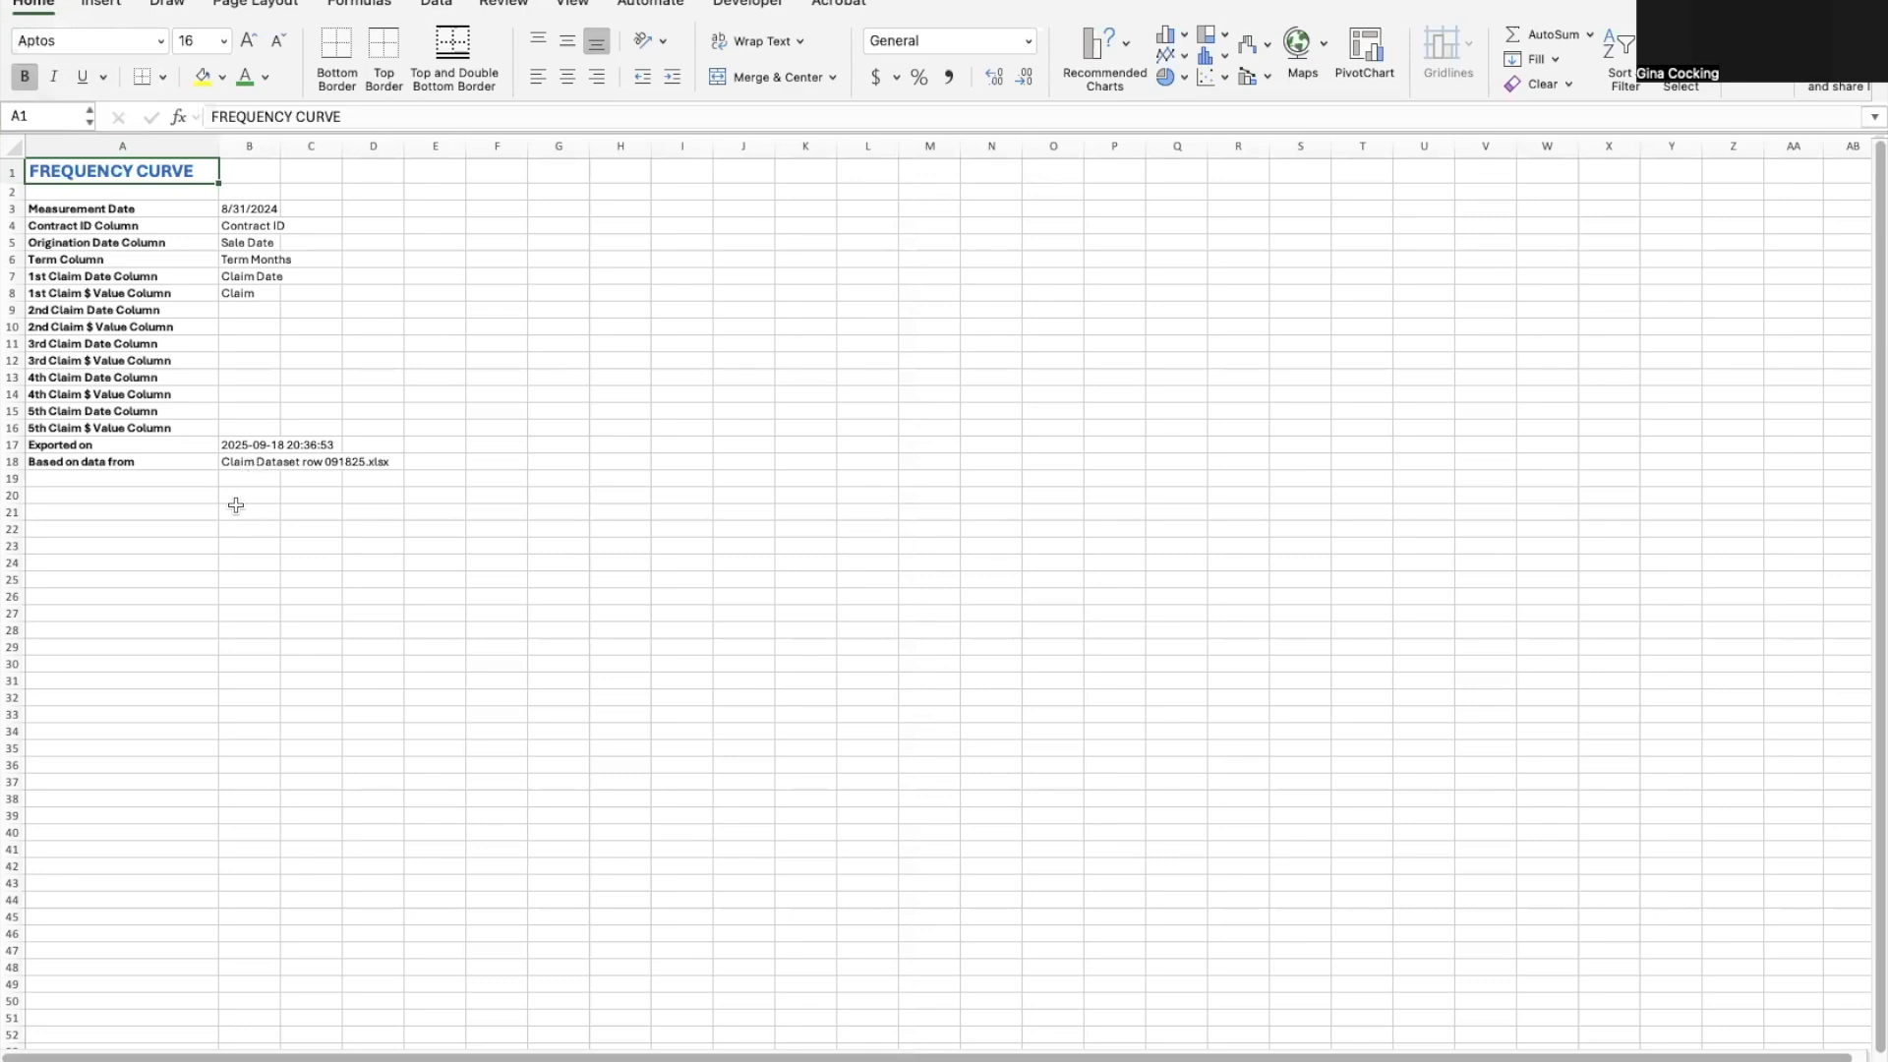
pyautogui.click(240, 462)
pyautogui.press('Left')
pyautogui.press('Right')
pyautogui.press('Up')
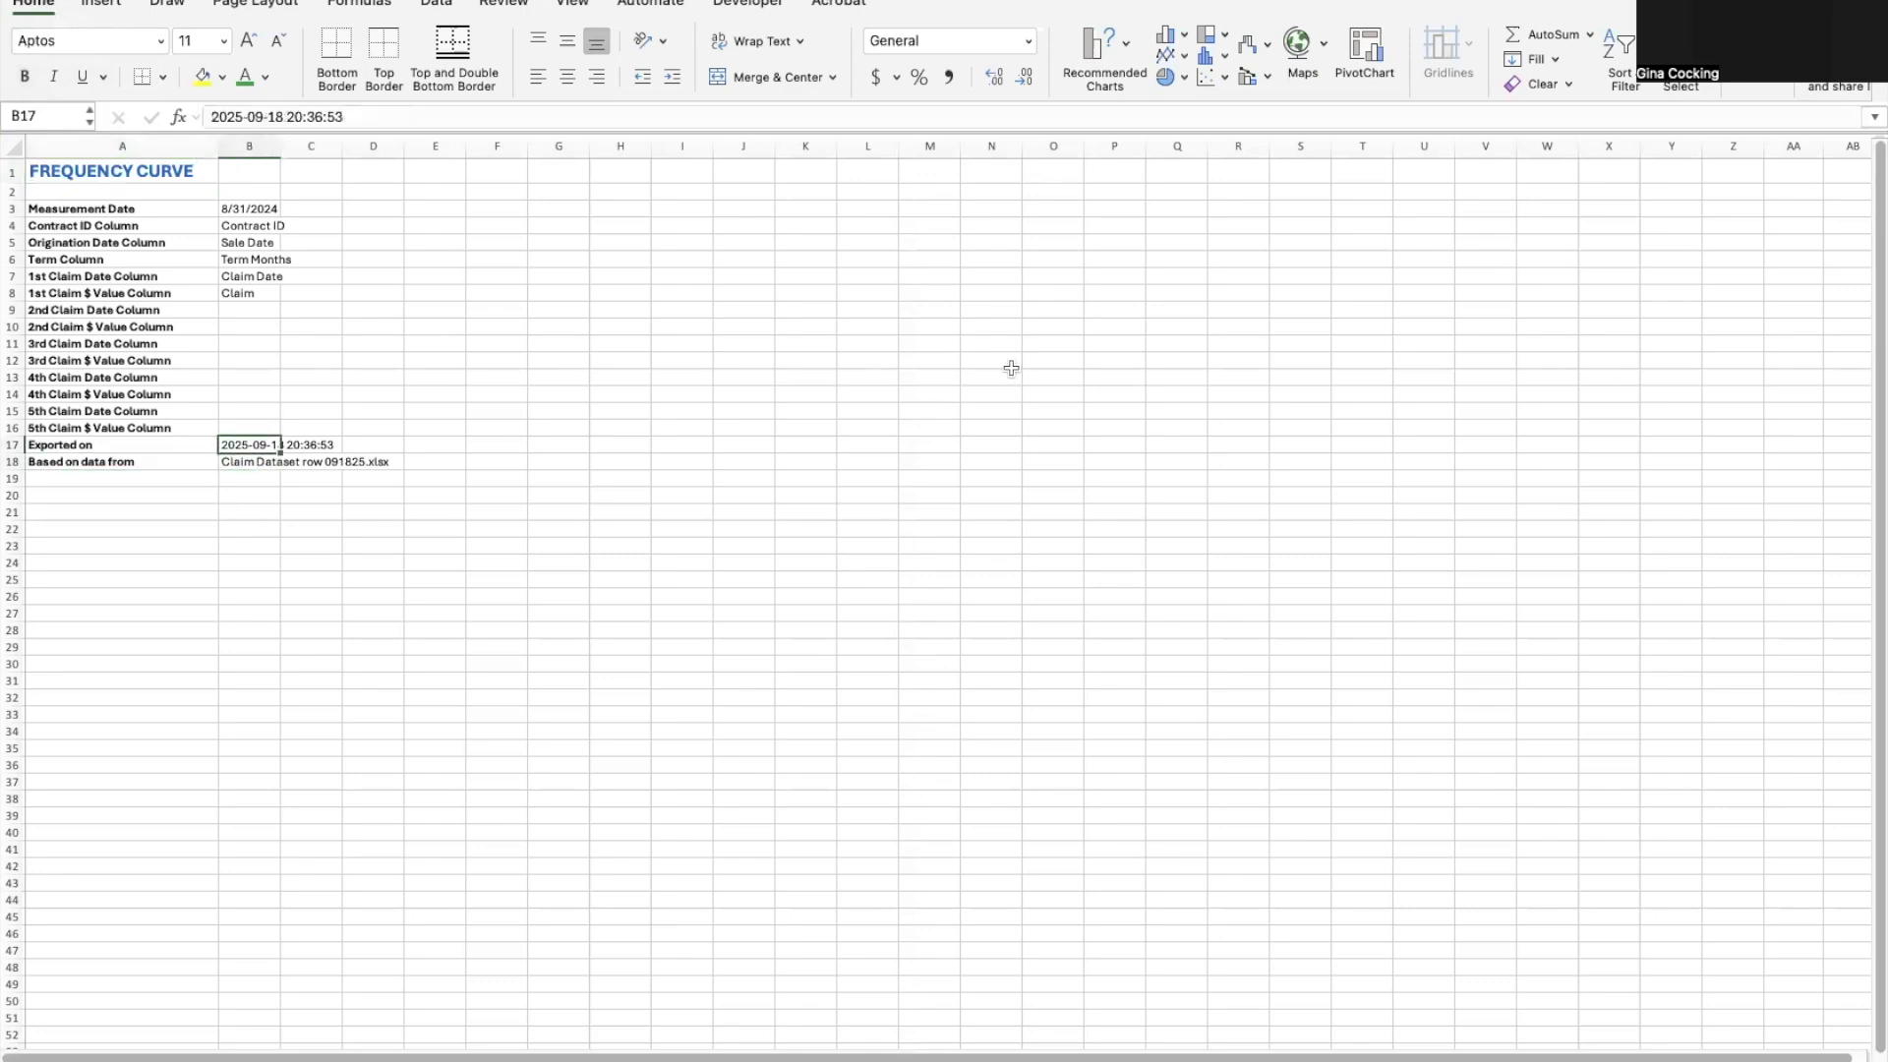
pyautogui.press('Left')
pyautogui.press('Right')
pyautogui.press('Up')
pyautogui.press('super+Up')
pyautogui.press('super+Up')
pyautogui.press('Down')
pyautogui.press('Down')
pyautogui.press('Down')
pyautogui.press('Down')
pyautogui.press('Down')
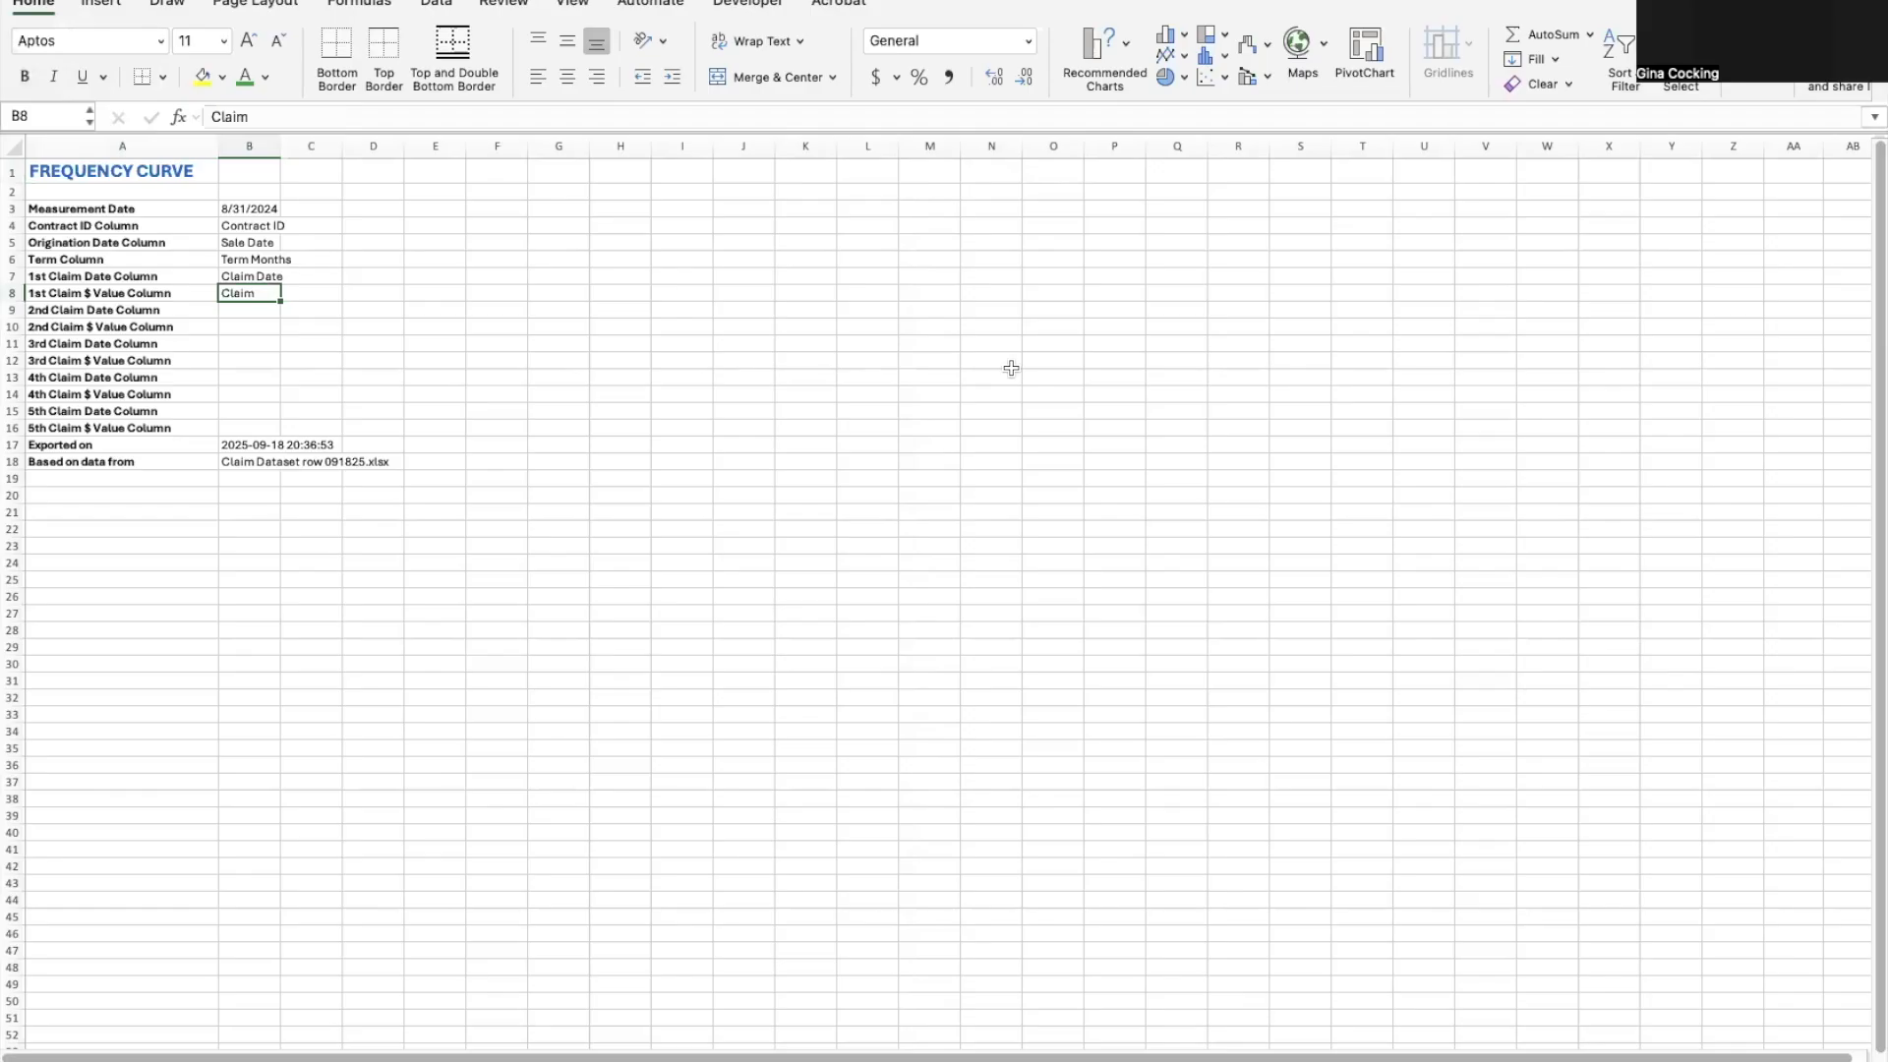
# Switch back to Dark Sky Data, accept the data upload disclaimer and upload the dataset with several claim columns per contract.
pyautogui.hotkey('ctrl', 'Right')
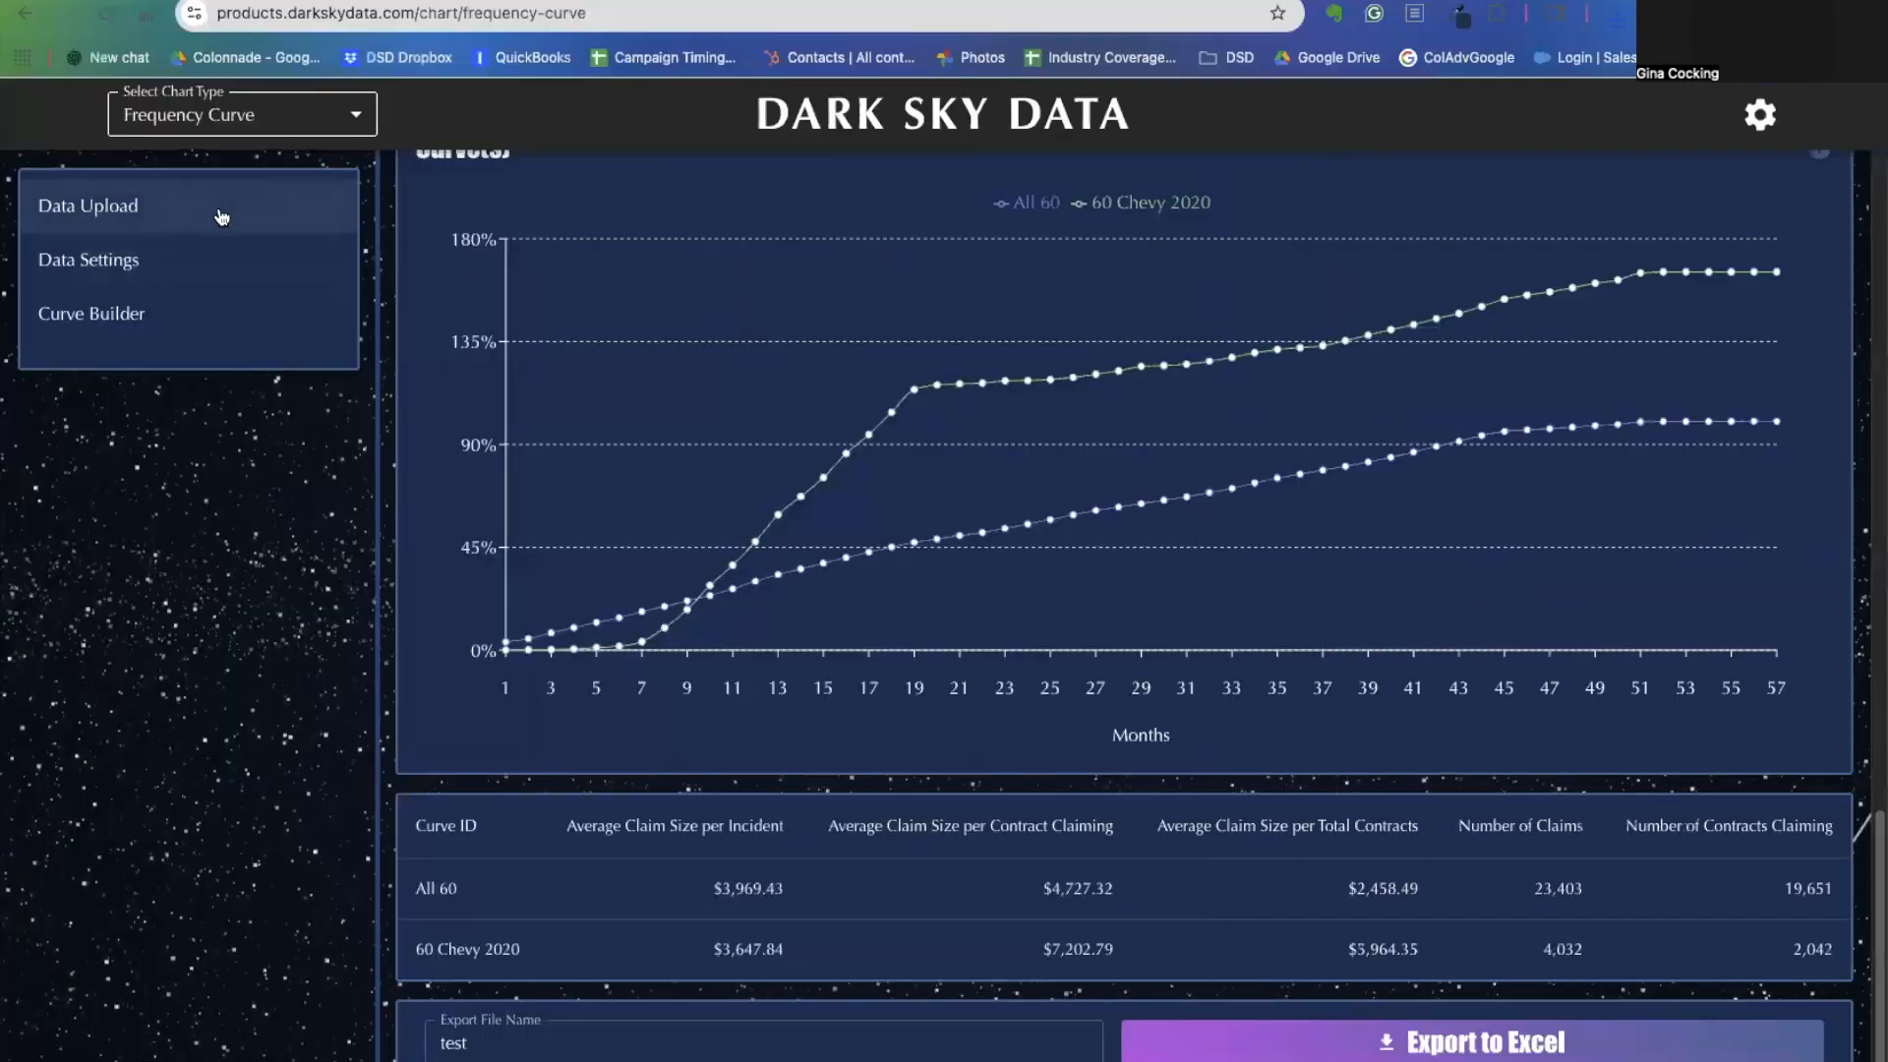
pyautogui.click(221, 217)
pyautogui.click(699, 337)
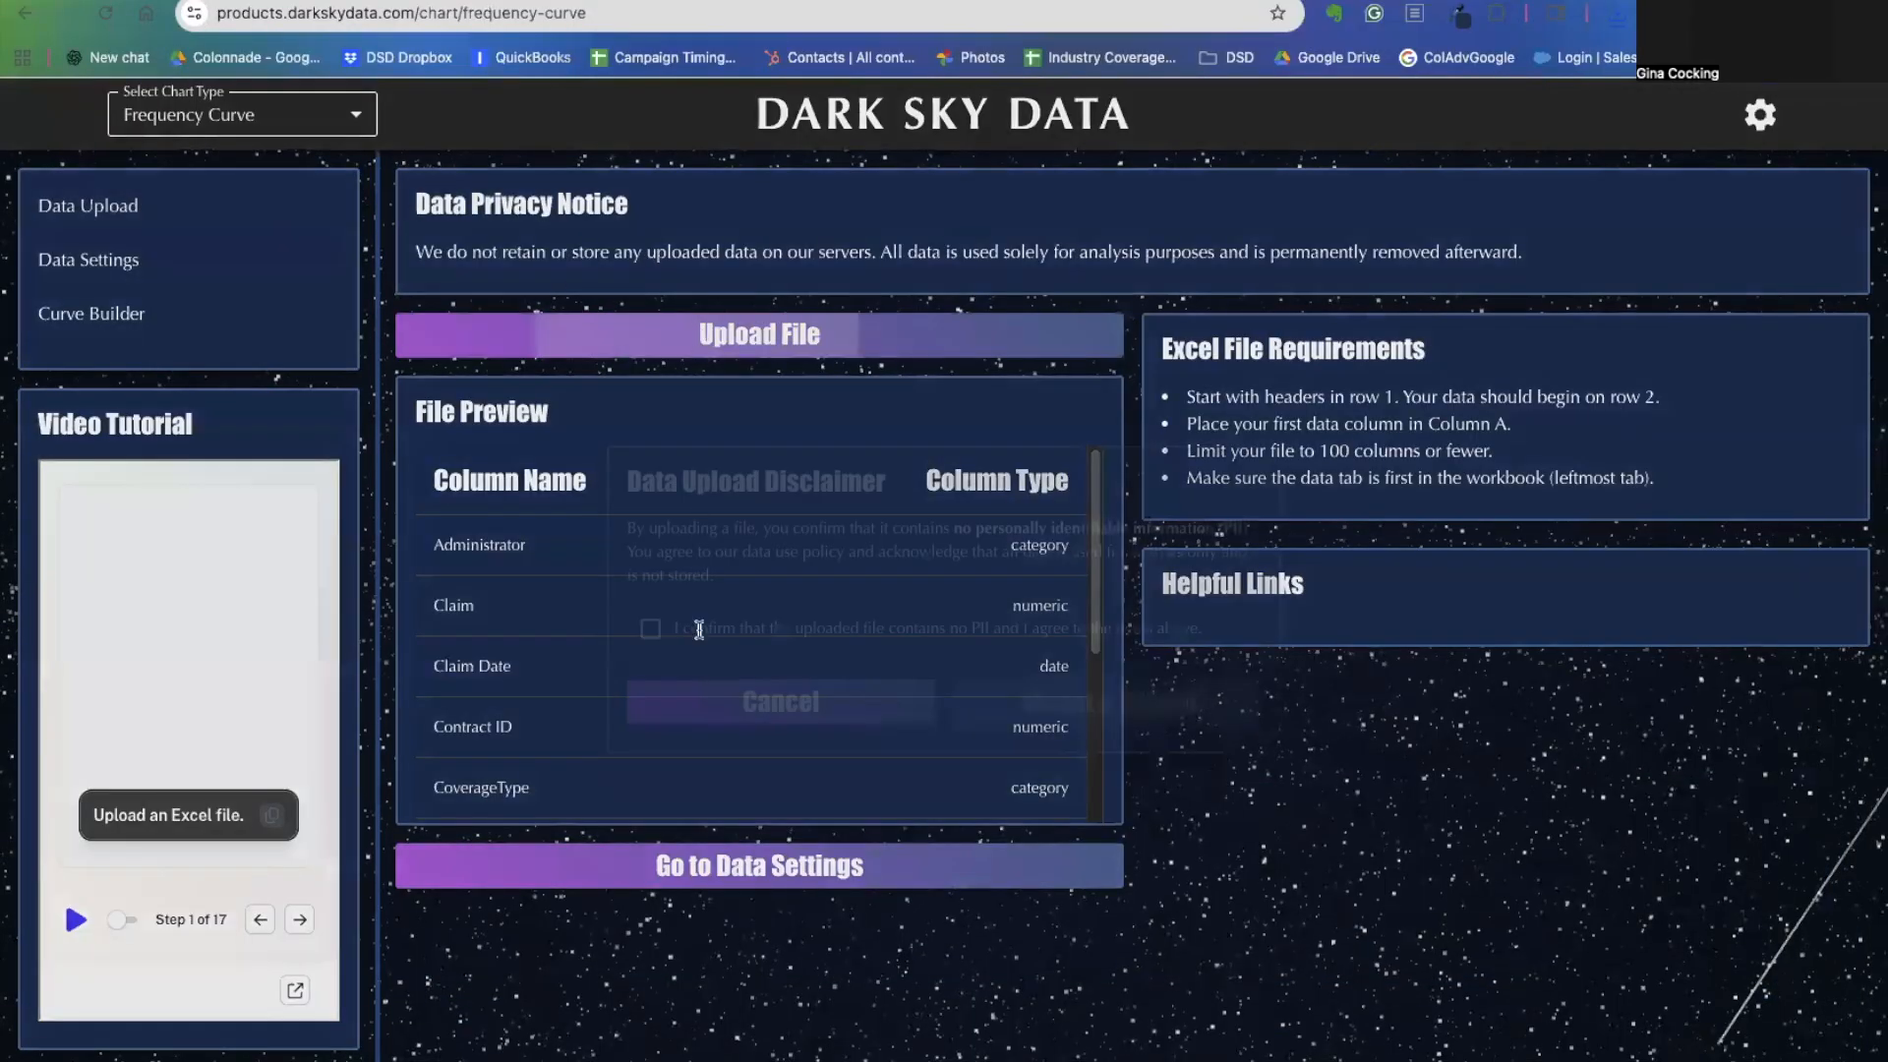
pyautogui.click(650, 628)
pyautogui.click(1008, 703)
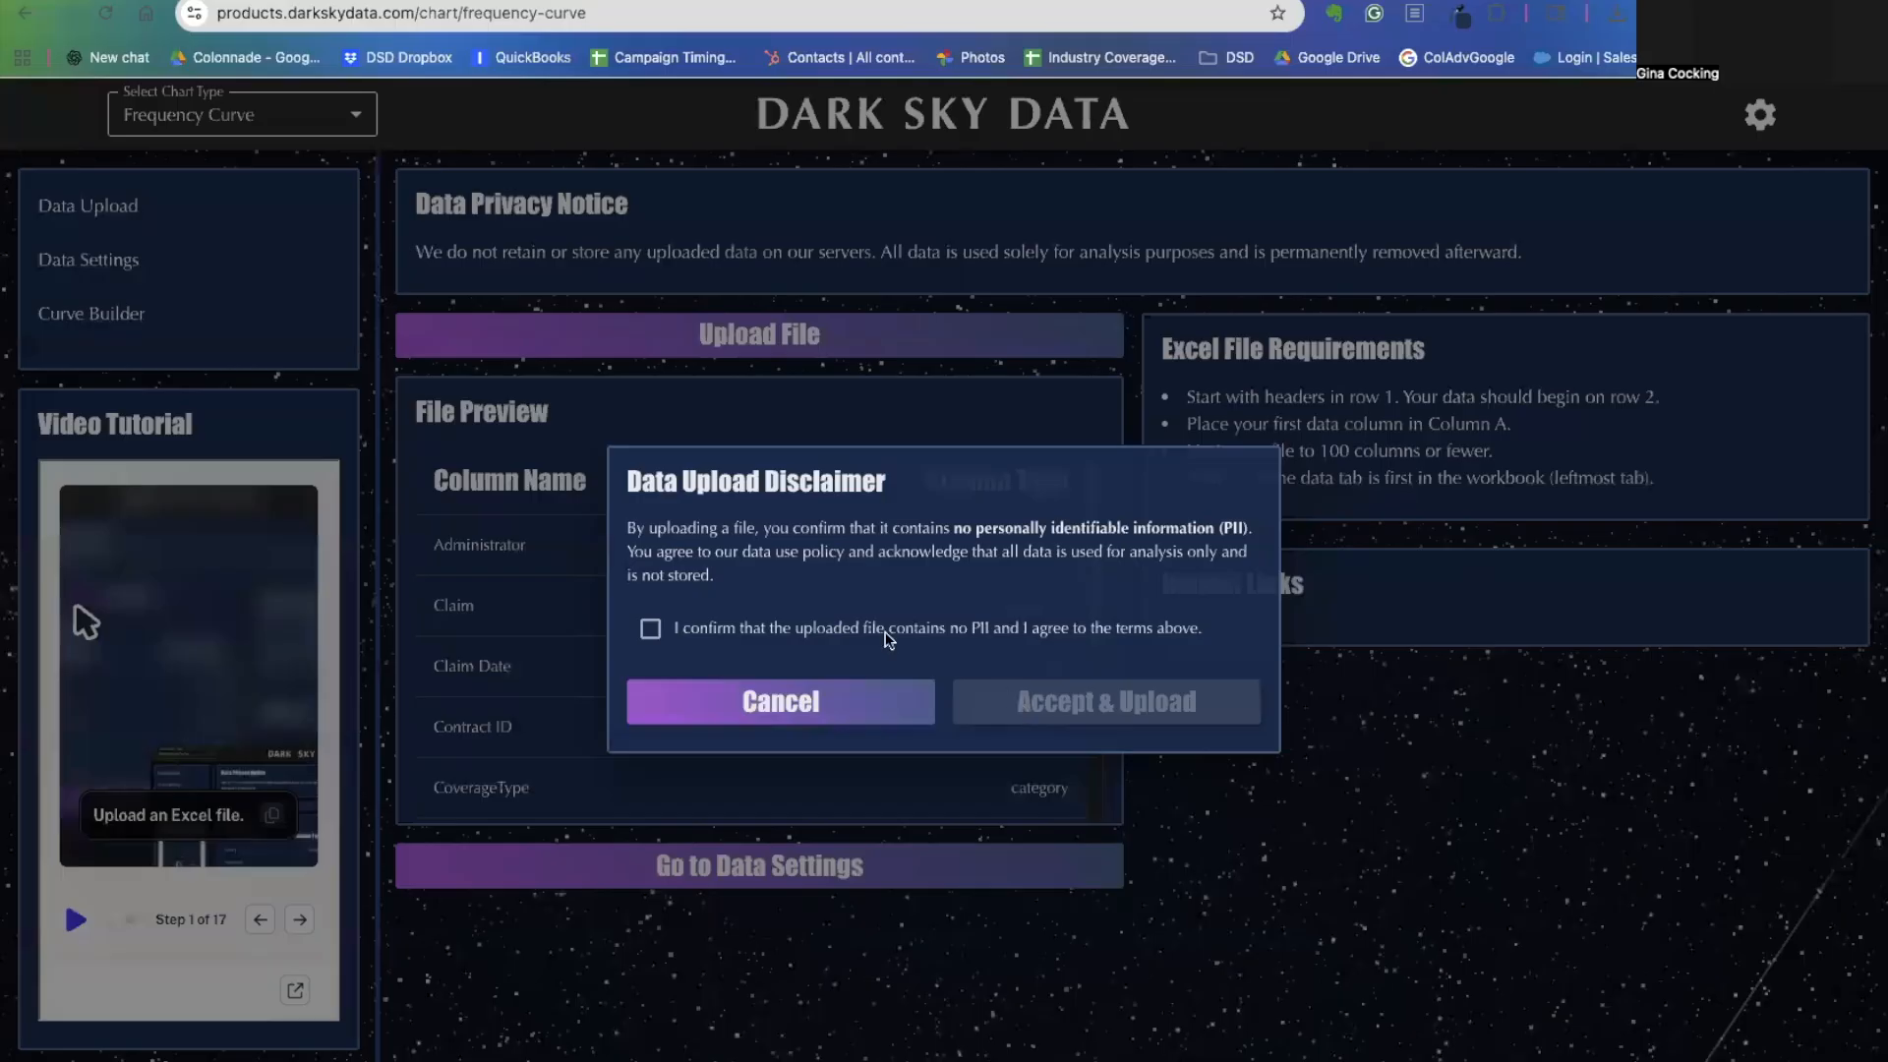
pyautogui.click(666, 495)
pyautogui.click(1691, 790)
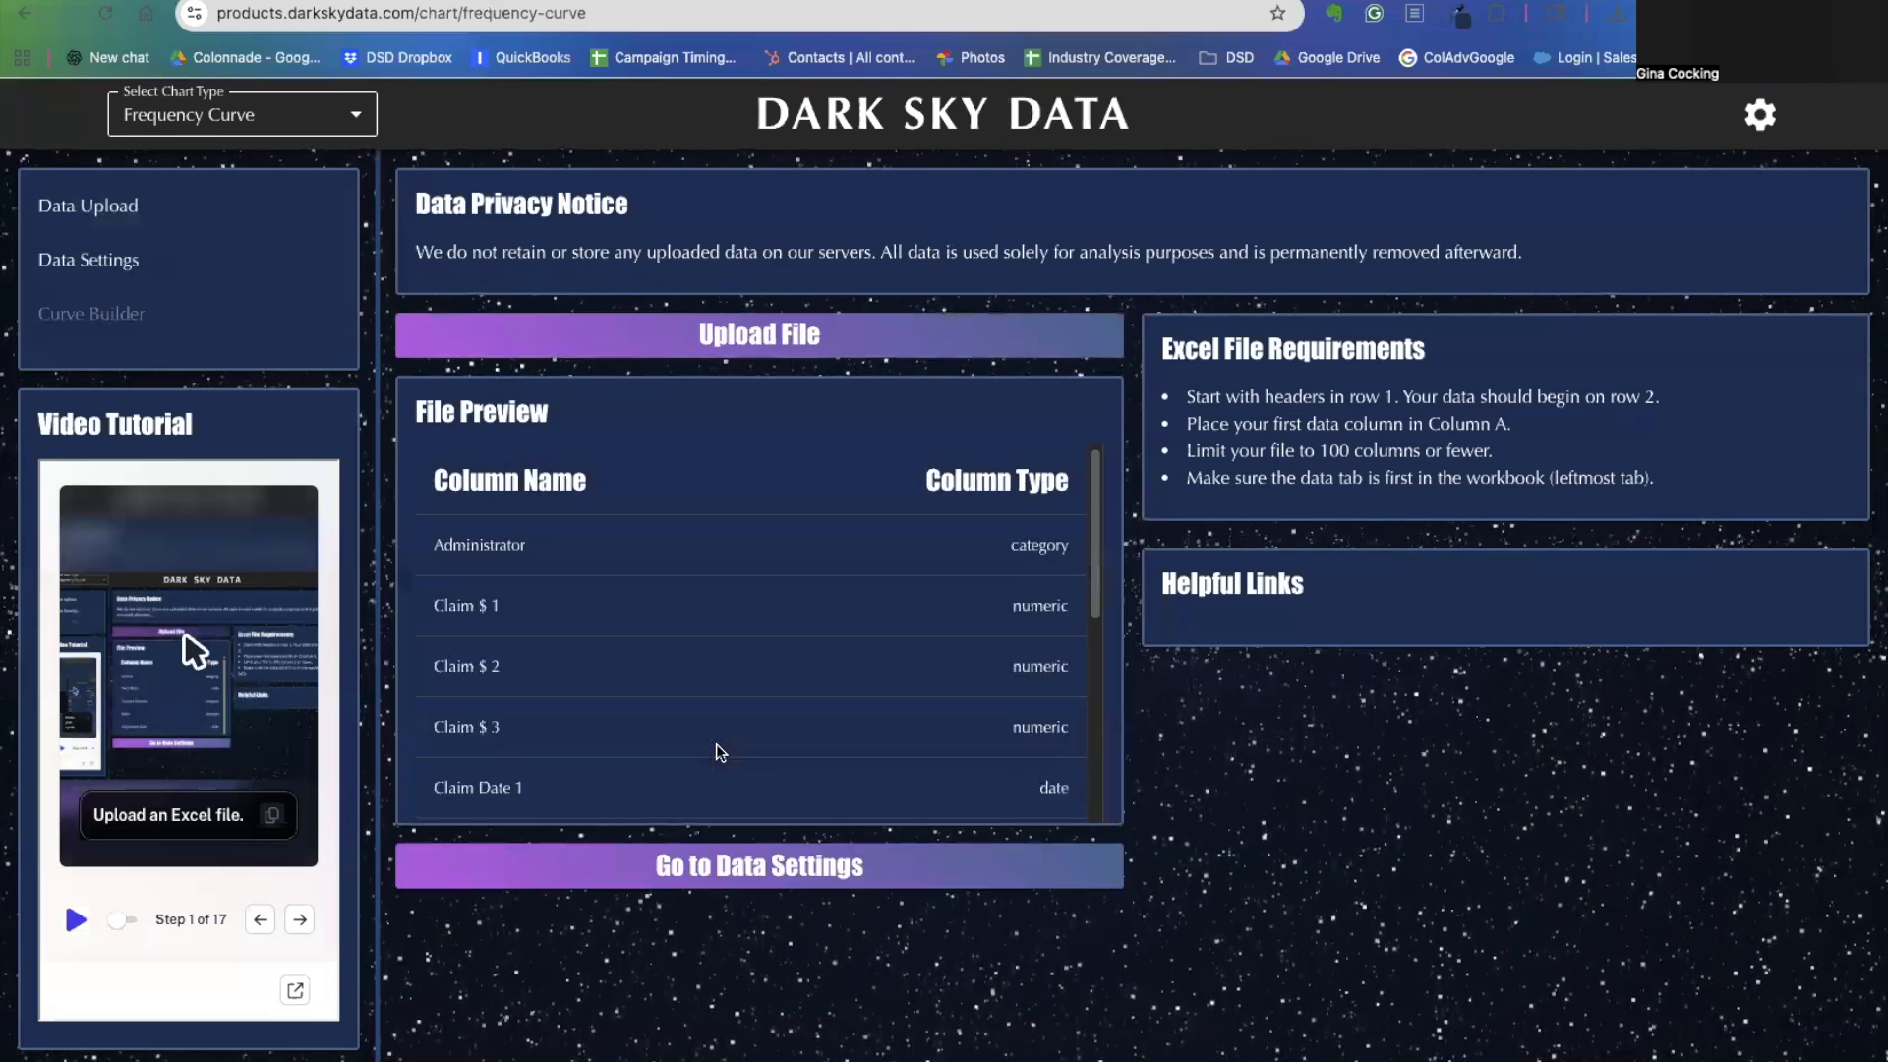
# In the data settings, choose Claims in Columns and assign Contract ID as the contract number and Term Months as the term.
pyautogui.click(732, 857)
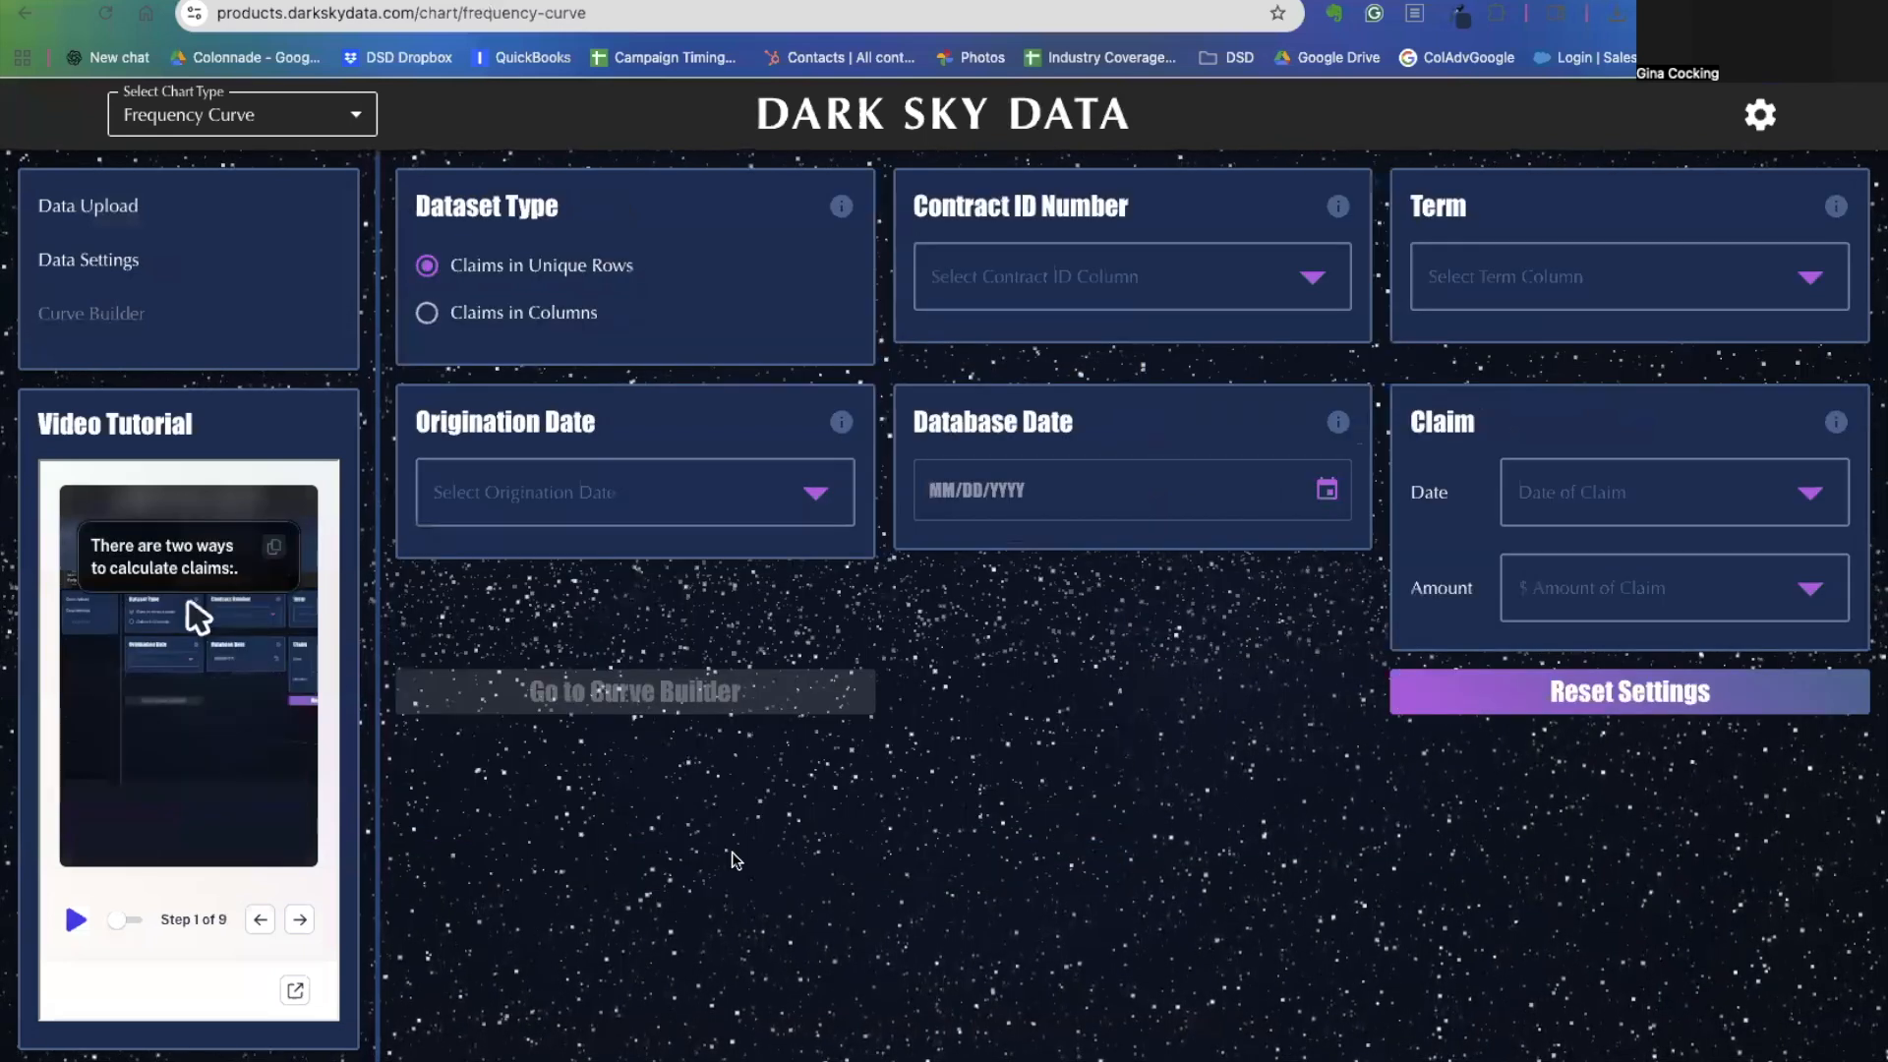
pyautogui.click(519, 329)
pyautogui.click(996, 280)
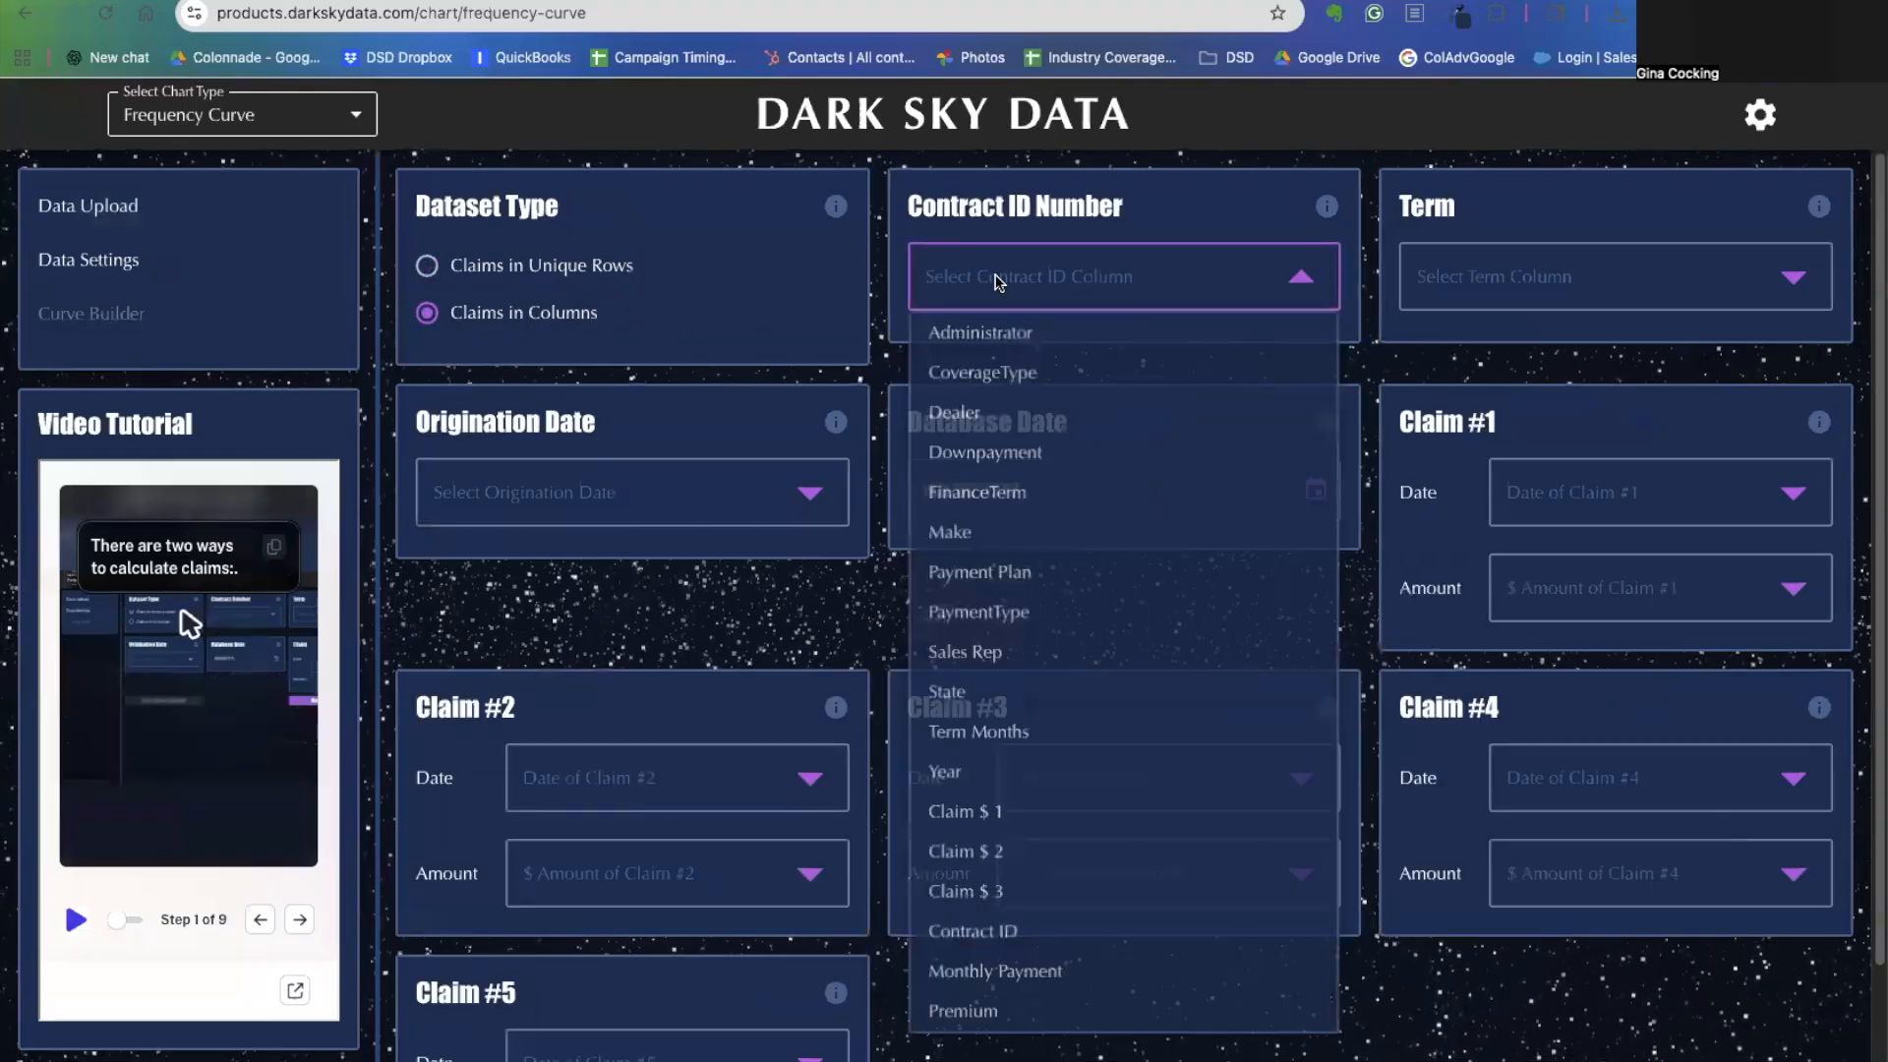
pyautogui.click(1014, 942)
pyautogui.click(1534, 277)
pyautogui.click(1483, 736)
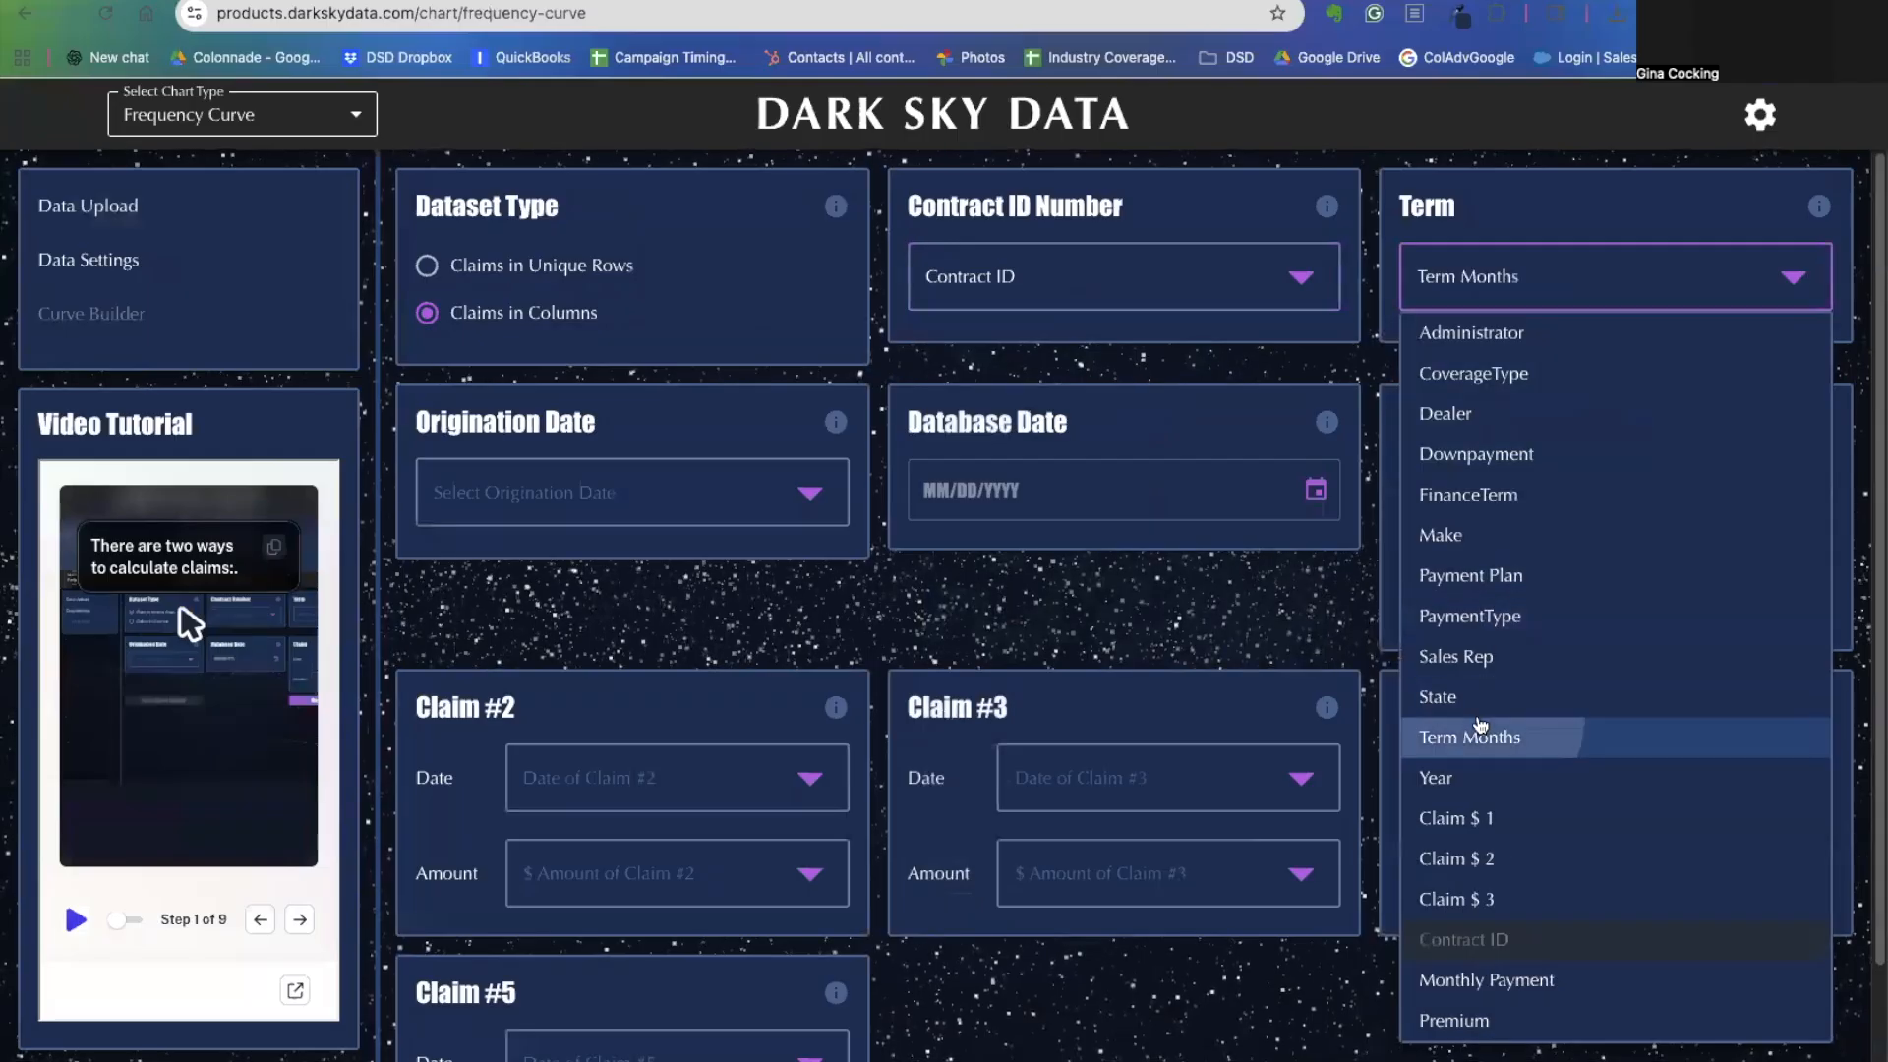
# Assign Sale Date as the origination date, and map Claim #1 to Claim Date 1 and Claim $ 1.
pyautogui.click(772, 493)
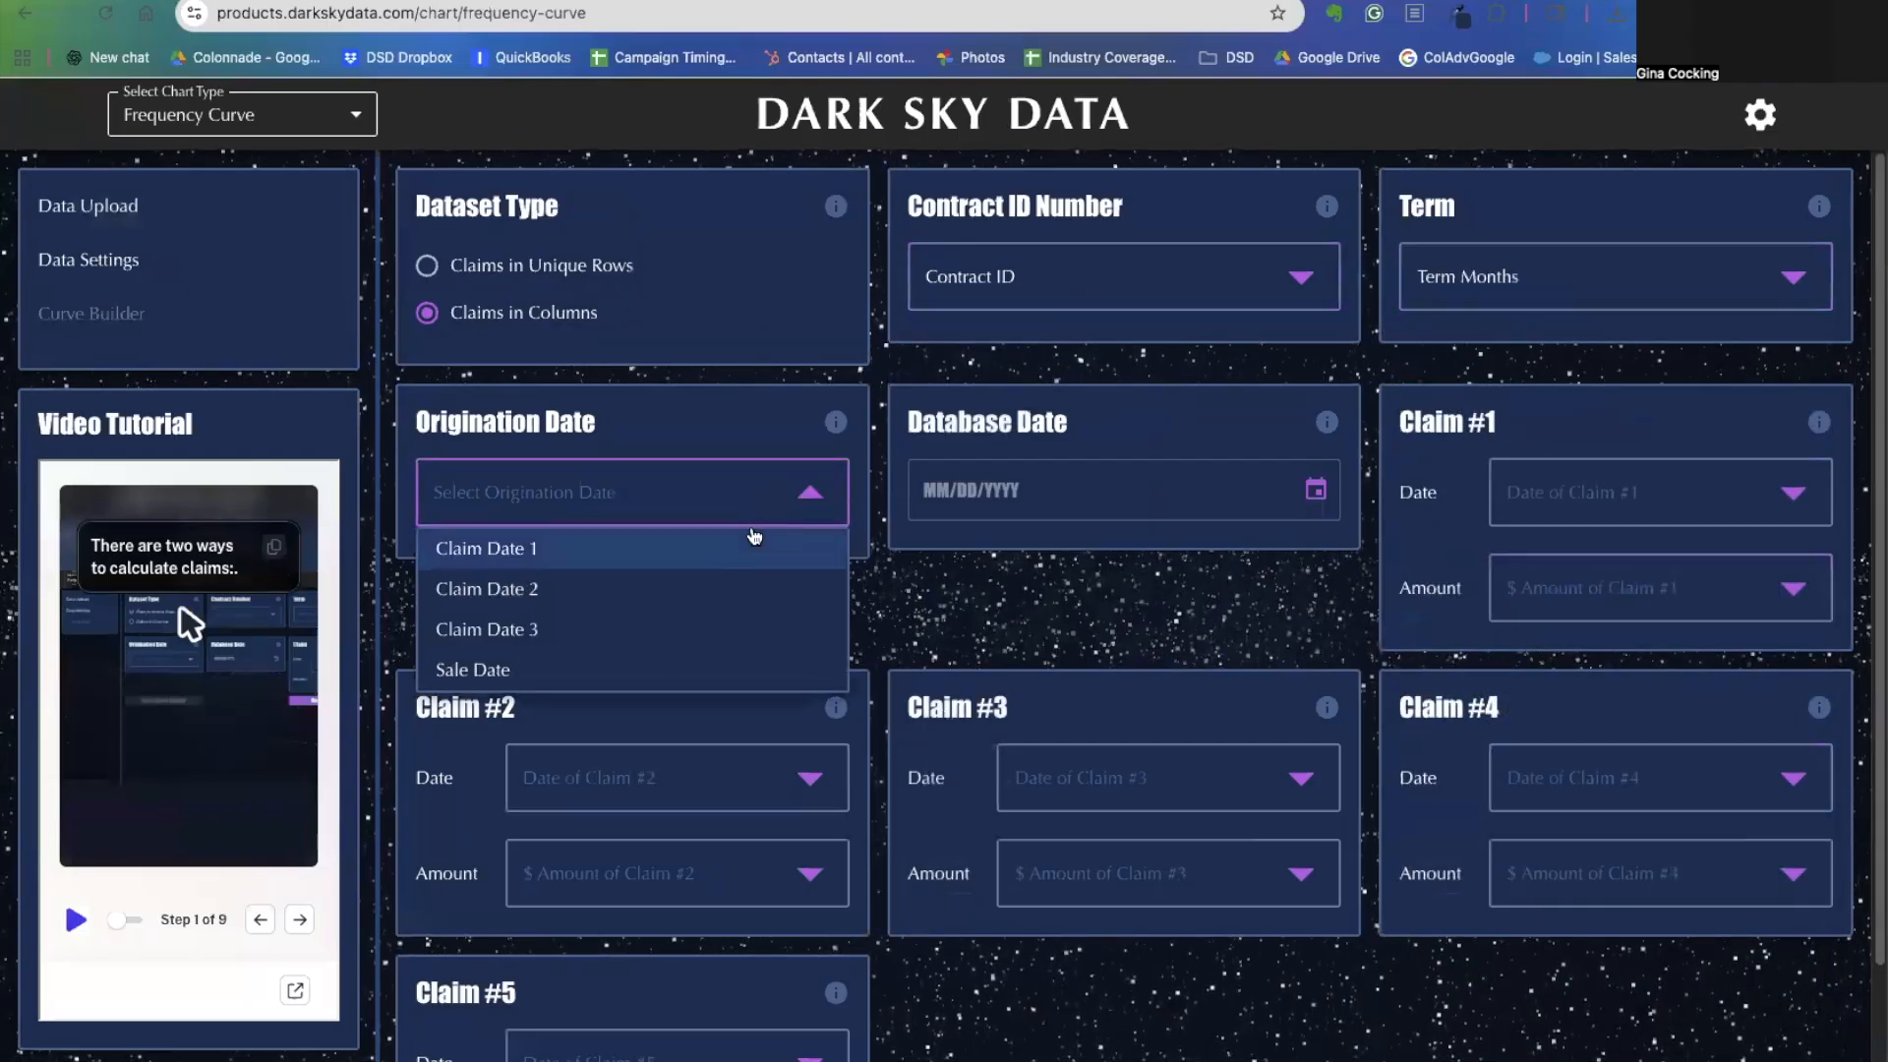
pyautogui.click(708, 669)
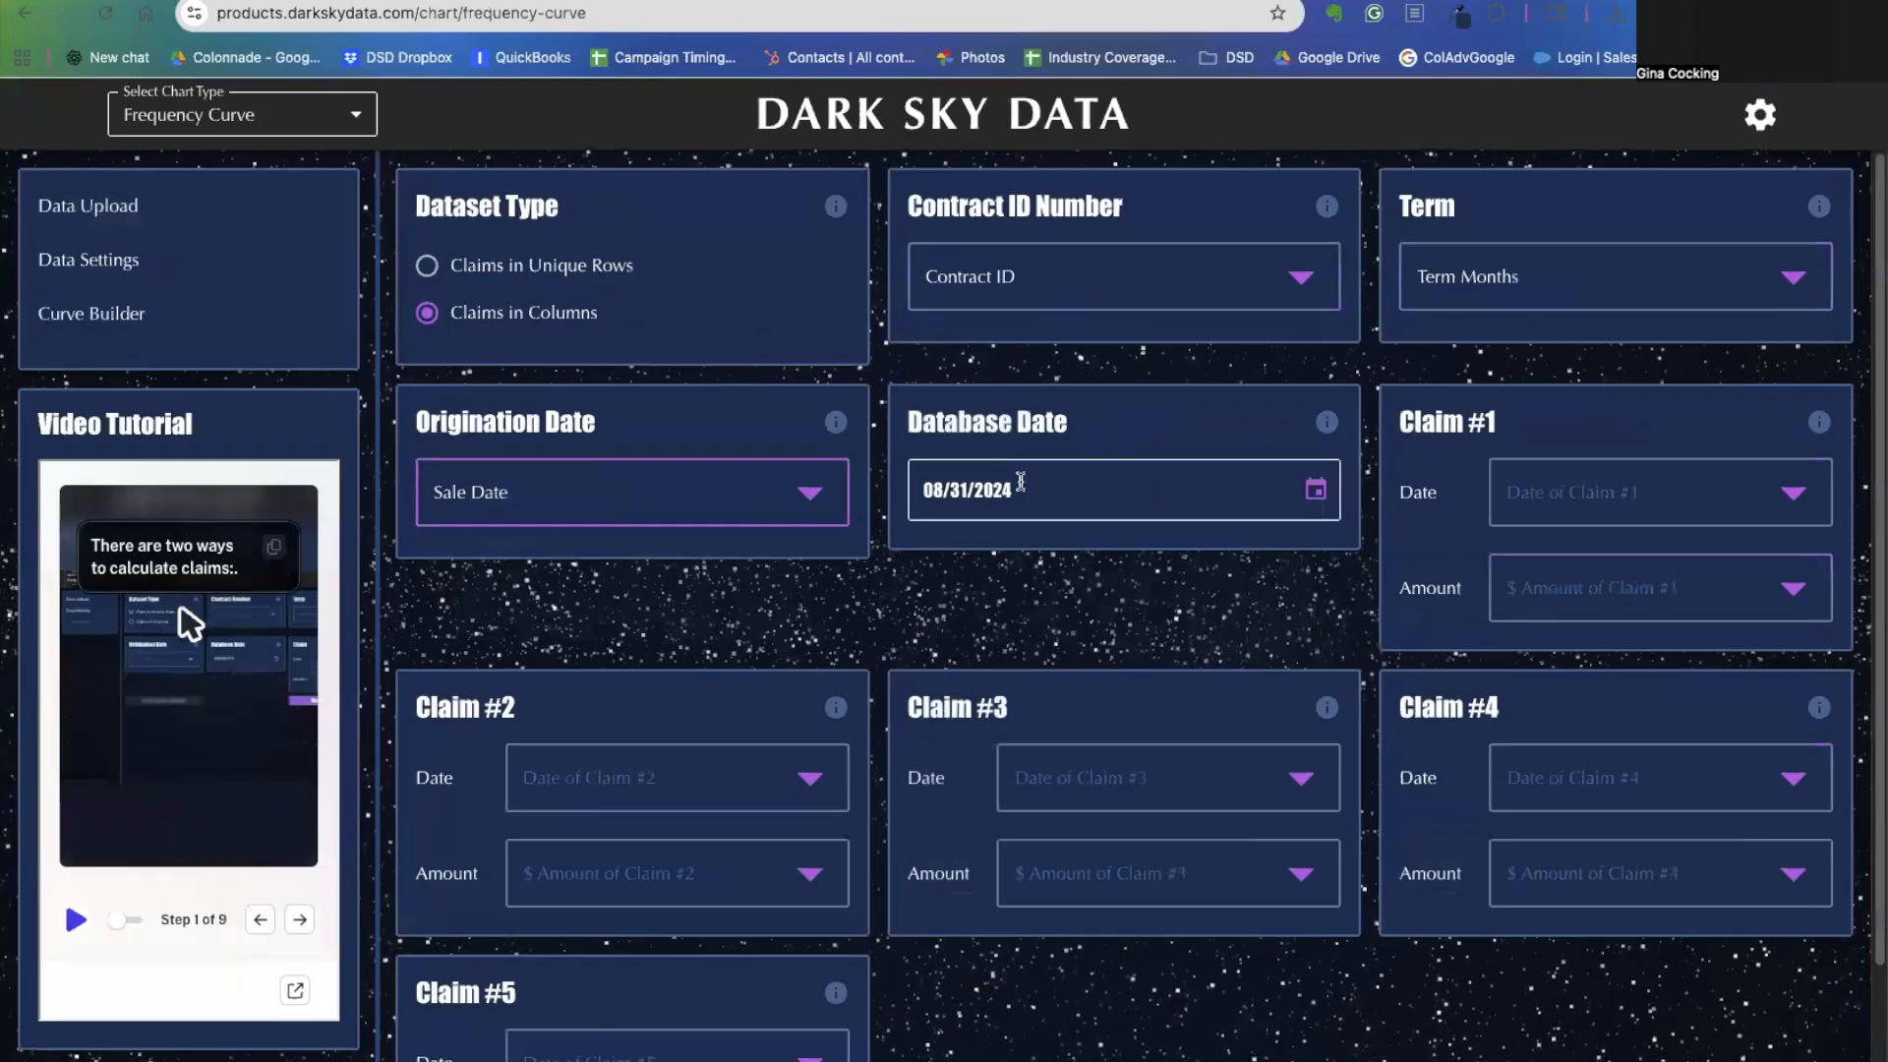
pyautogui.click(1555, 489)
pyautogui.click(1559, 548)
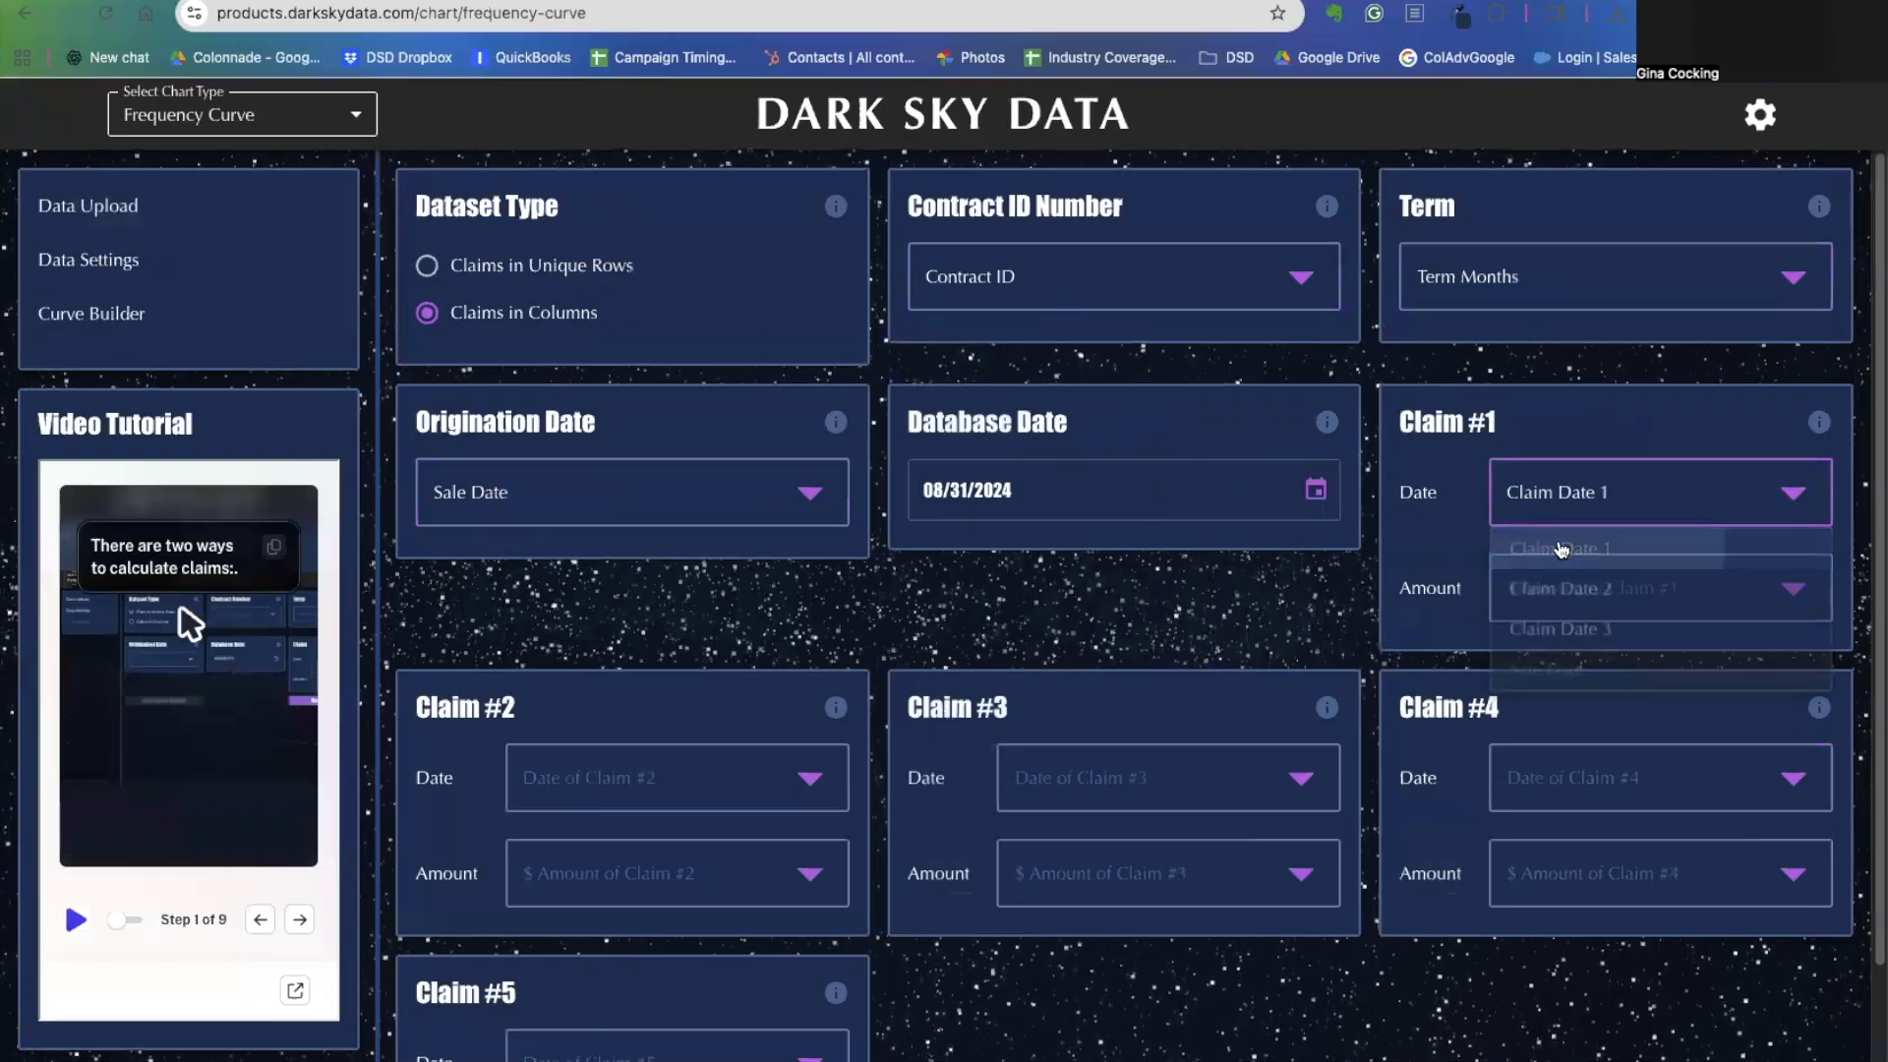
pyautogui.click(1560, 587)
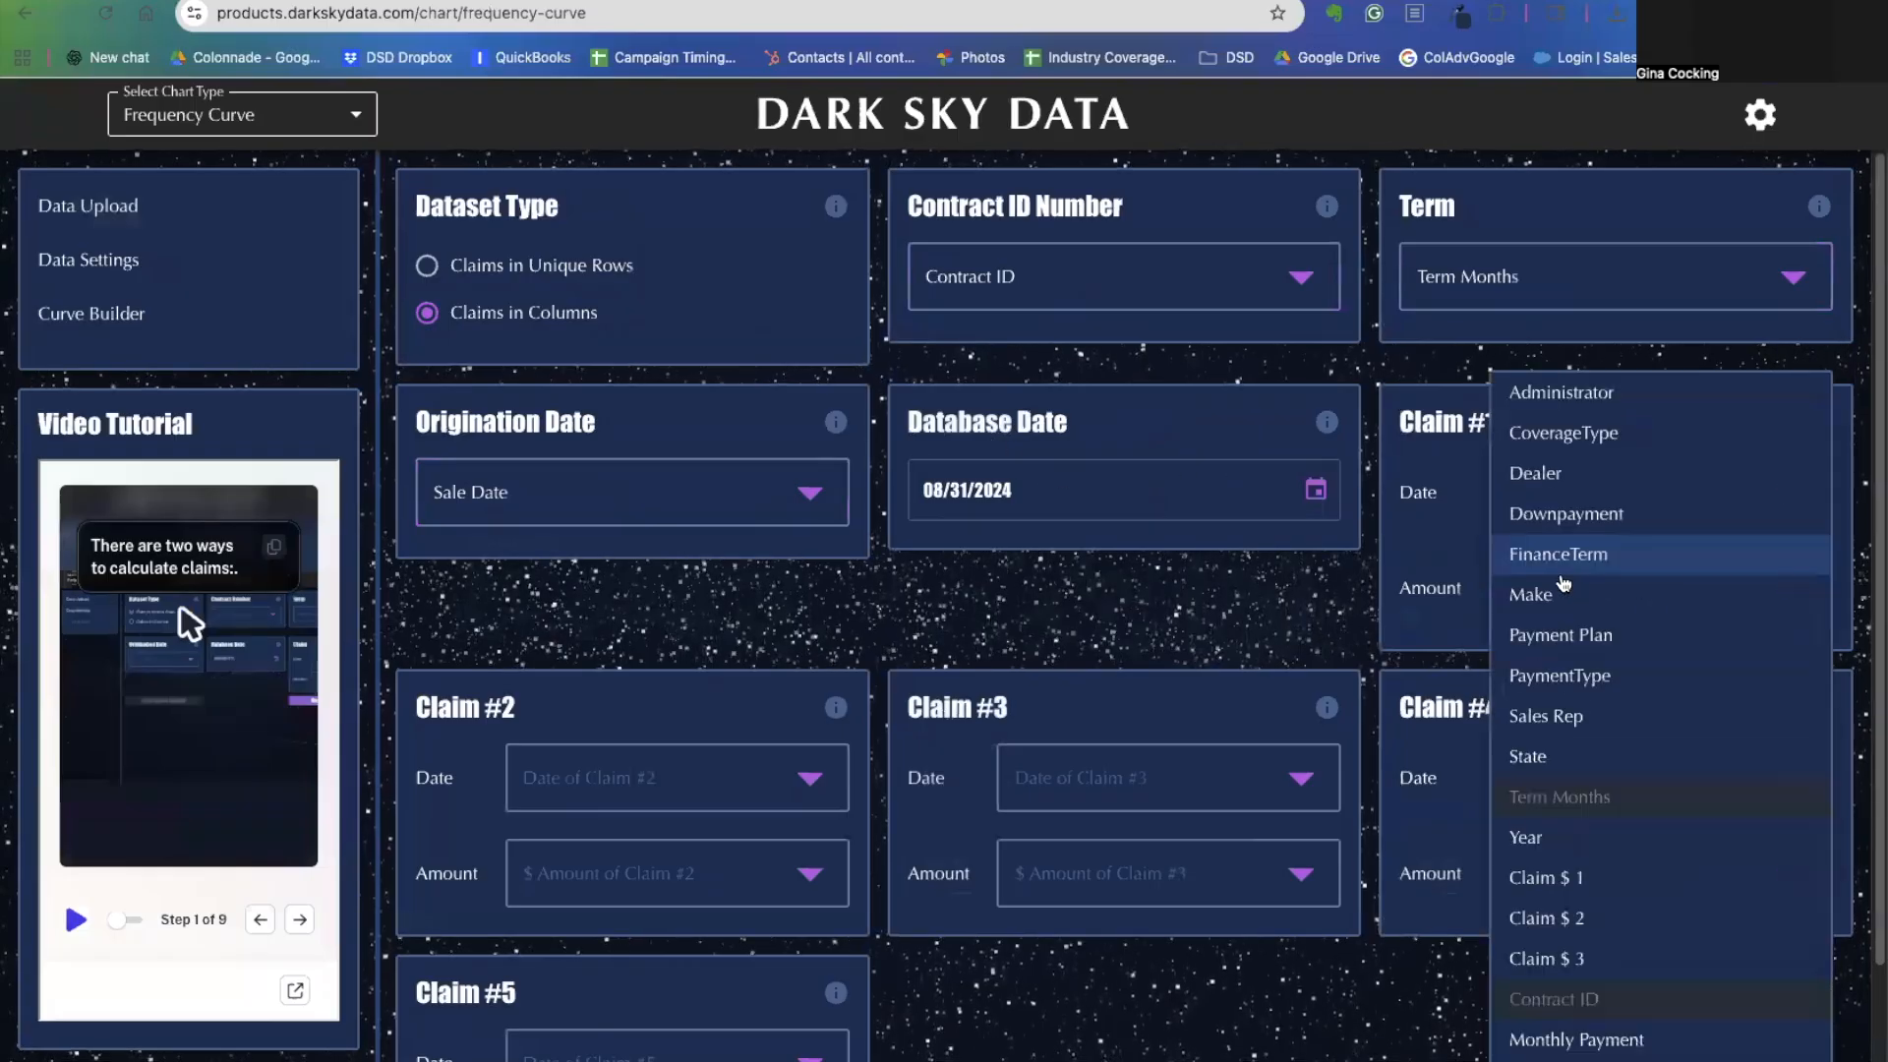
pyautogui.click(1549, 874)
# Map Claim #2 to the Claim Date 2 and Claim $ 2 columns.
pyautogui.click(739, 769)
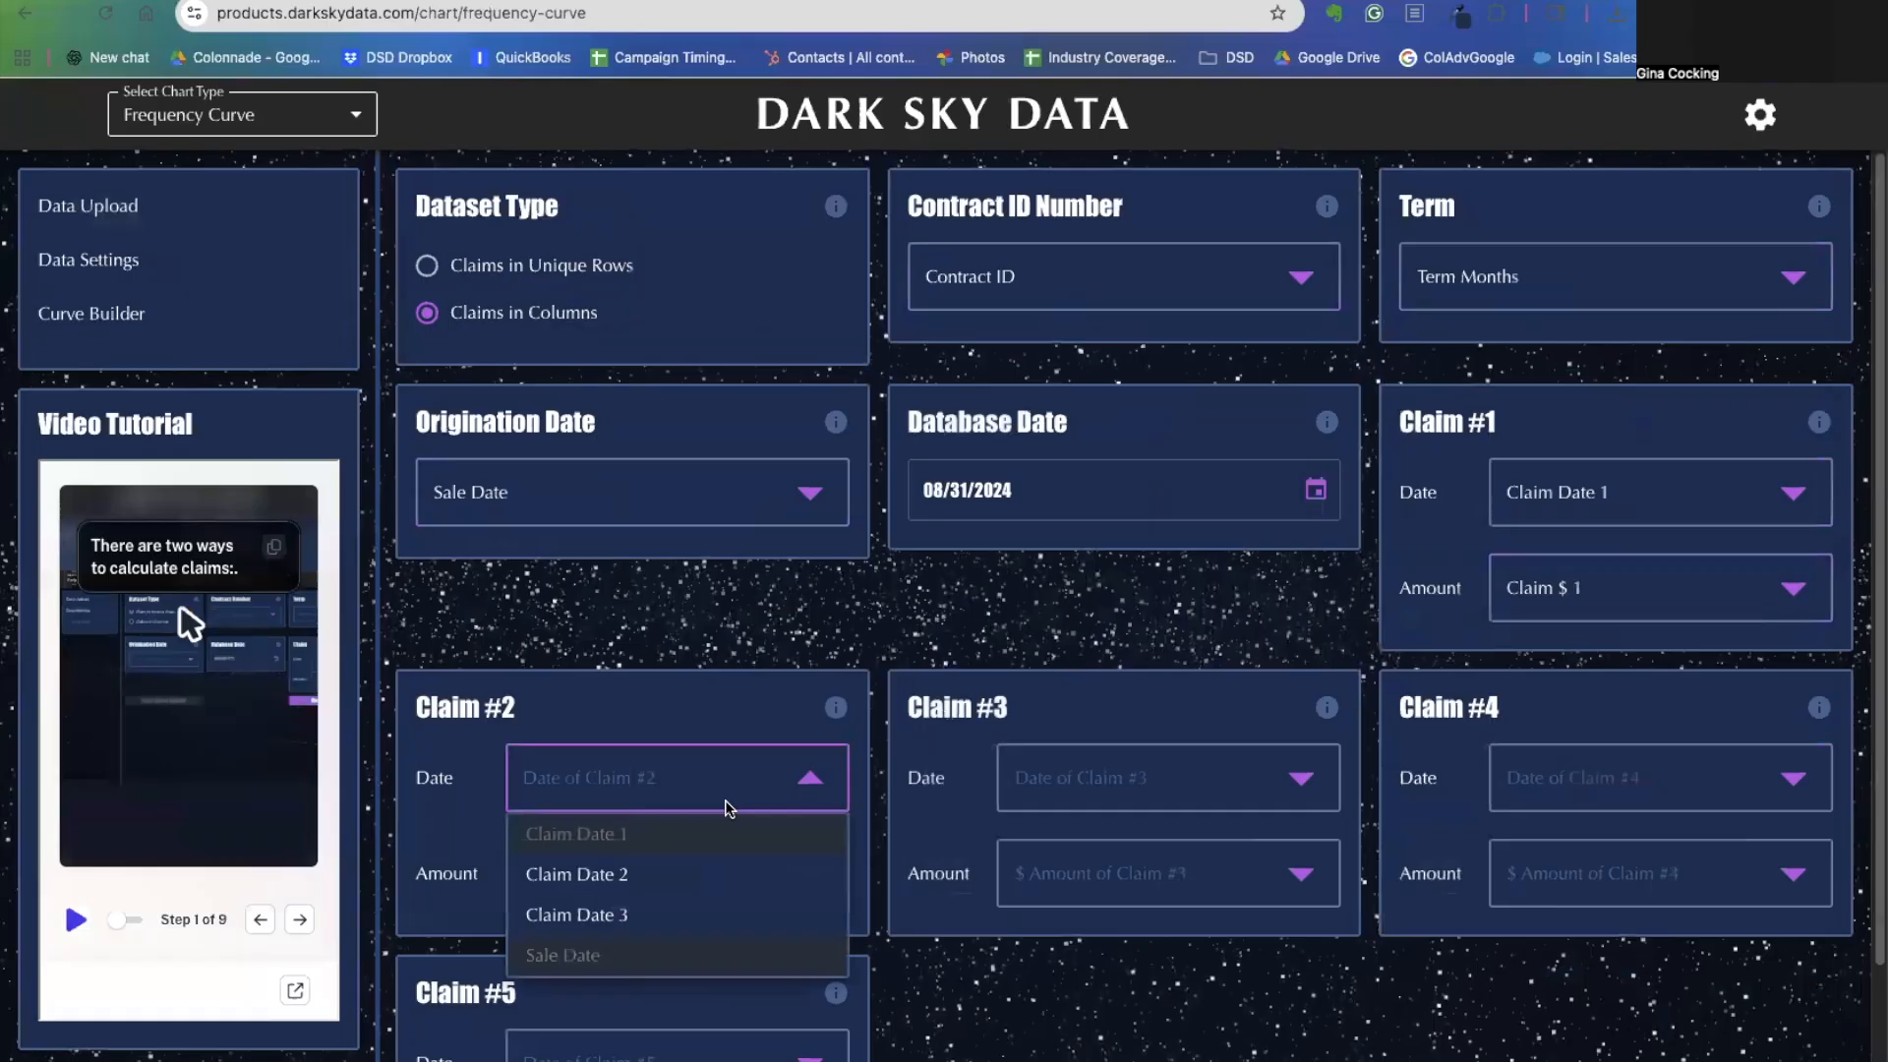
pyautogui.click(700, 873)
pyautogui.click(700, 871)
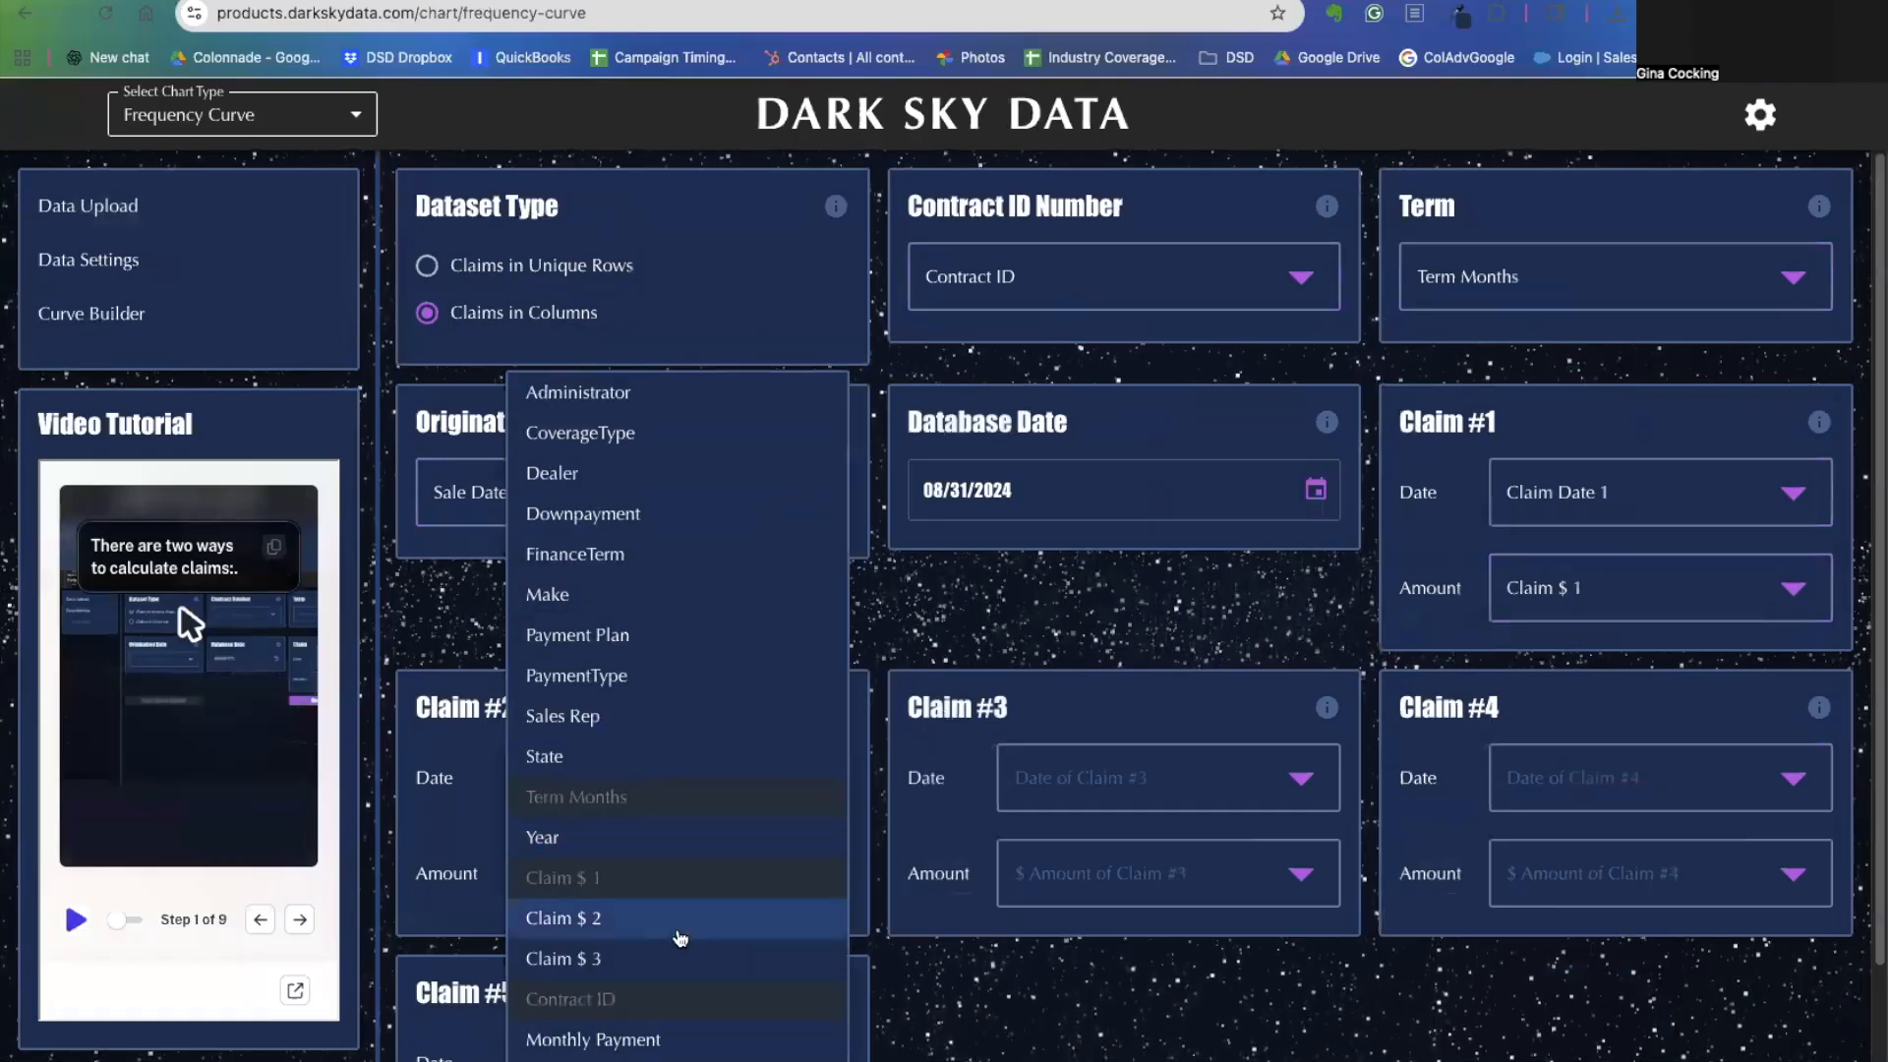
pyautogui.click(777, 918)
# Map Claim #3 to the Claim Date 3 and Claim $ 3 columns, leaving Claim #4 unassigned.
pyautogui.click(1074, 791)
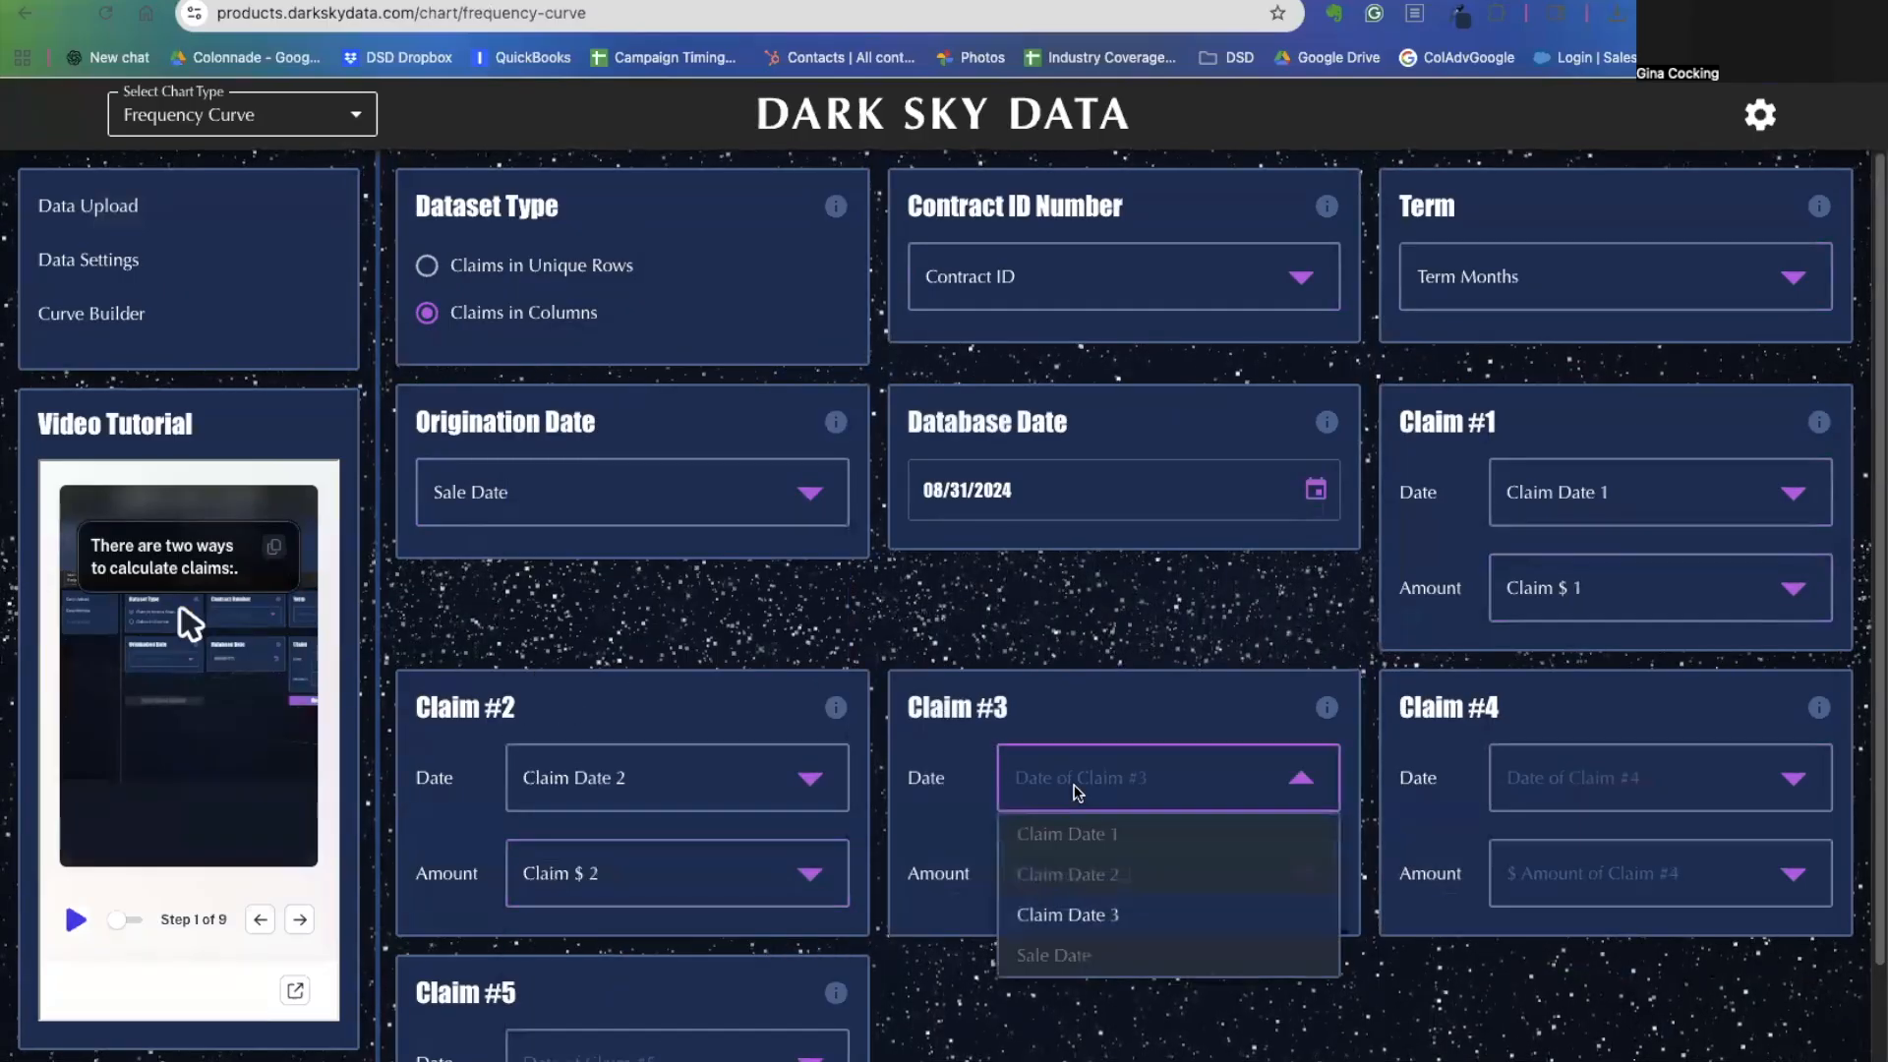
pyautogui.click(1082, 912)
pyautogui.click(1096, 873)
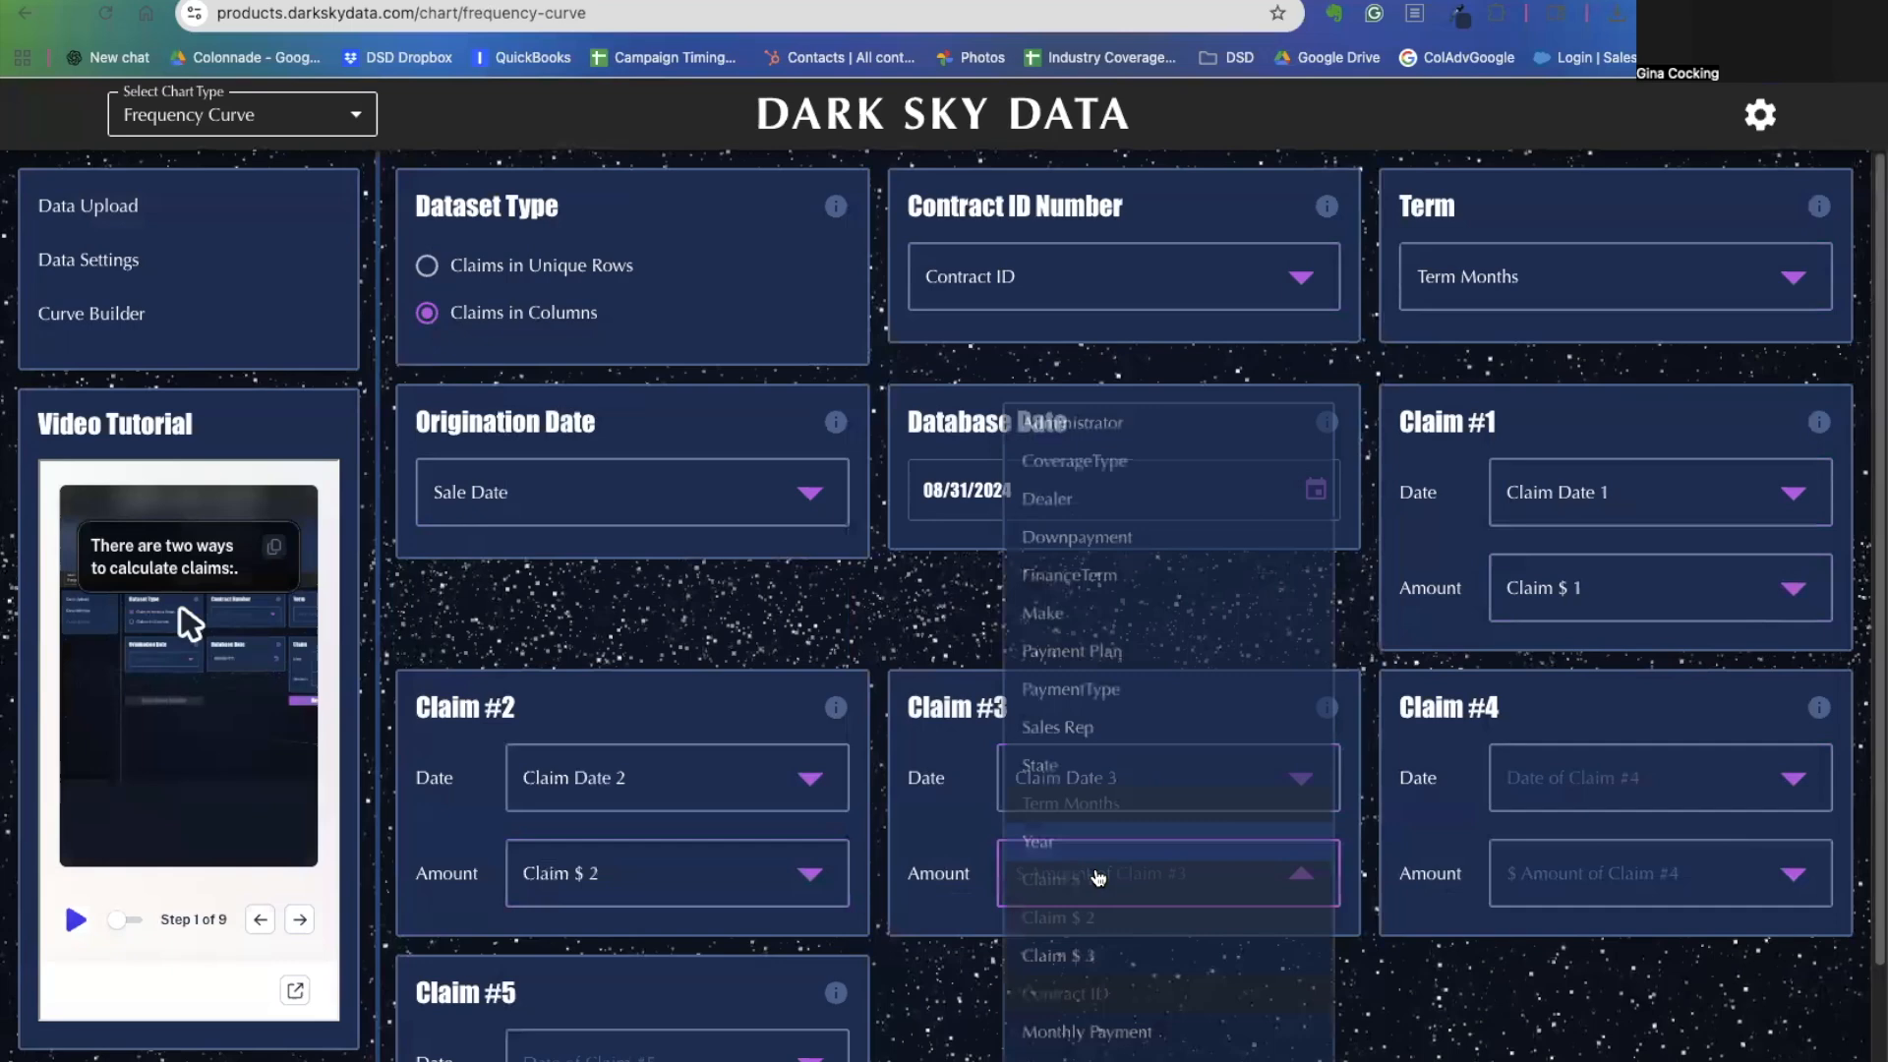
pyautogui.click(1087, 960)
pyautogui.click(1552, 799)
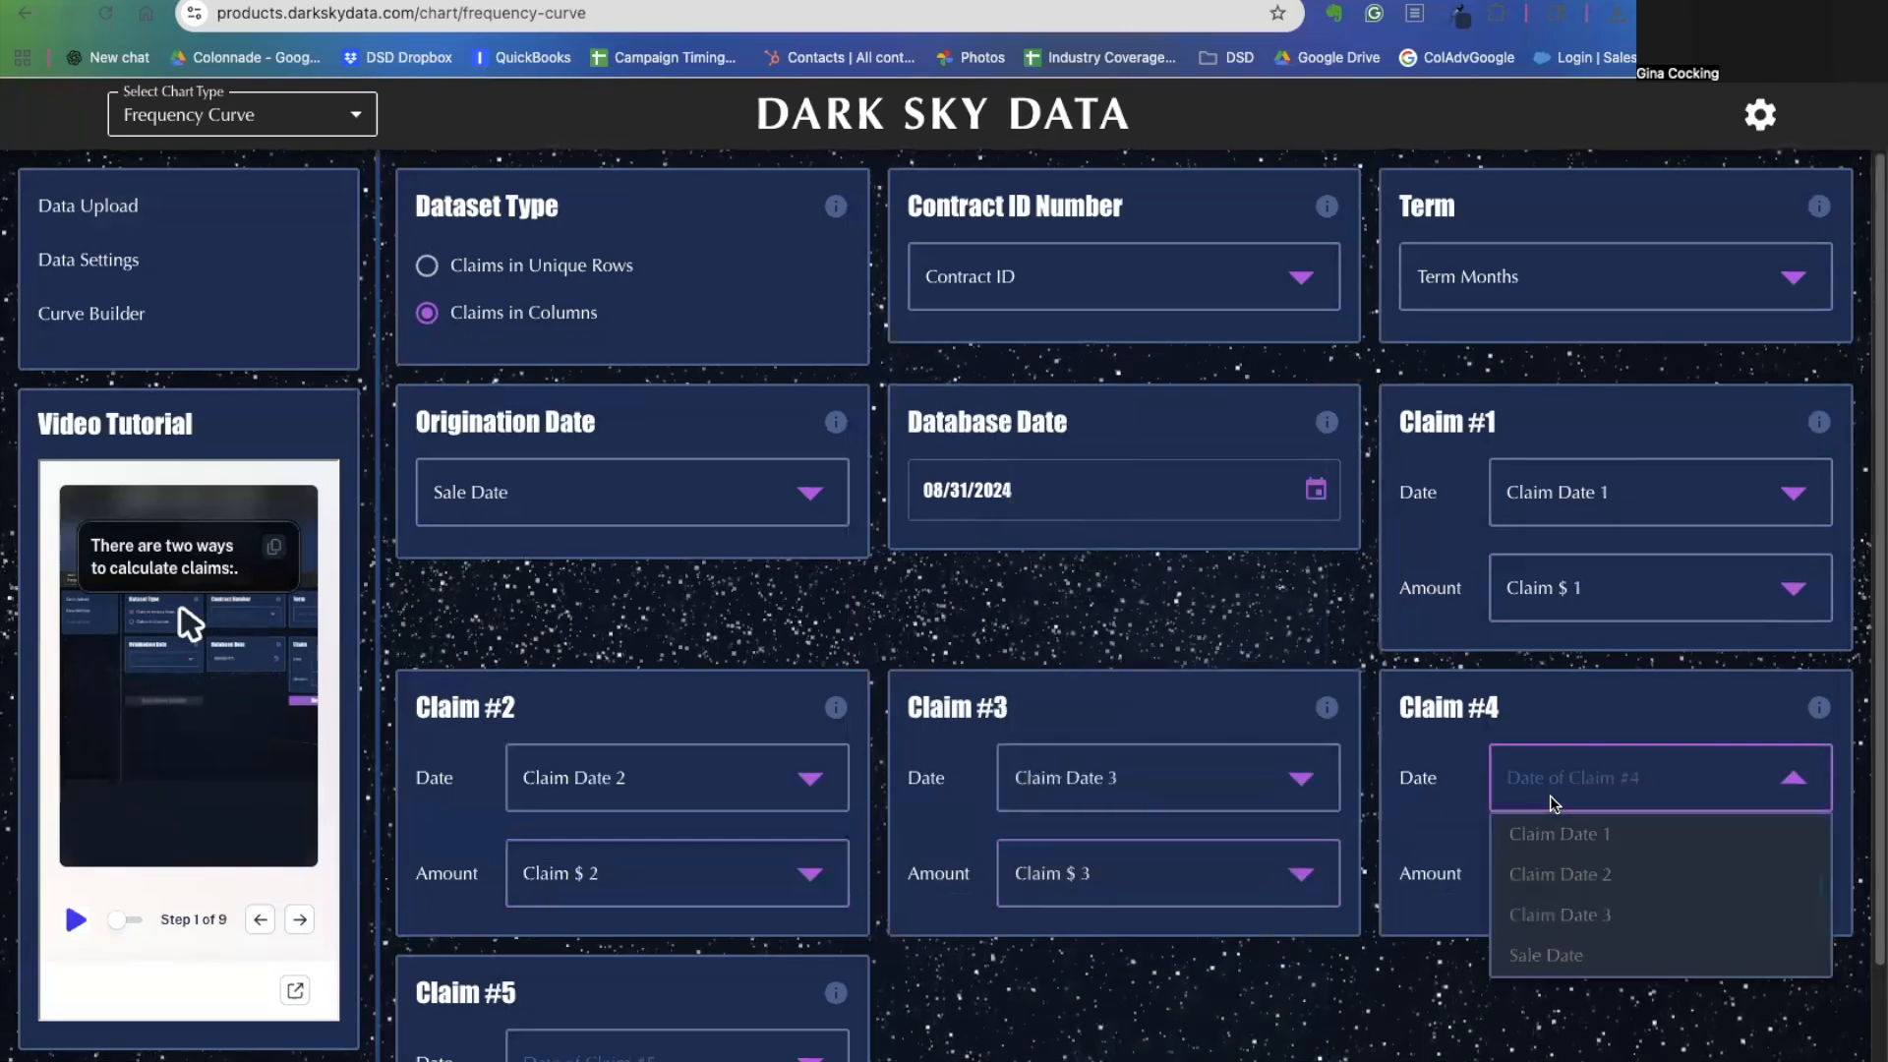
pyautogui.click(1244, 627)
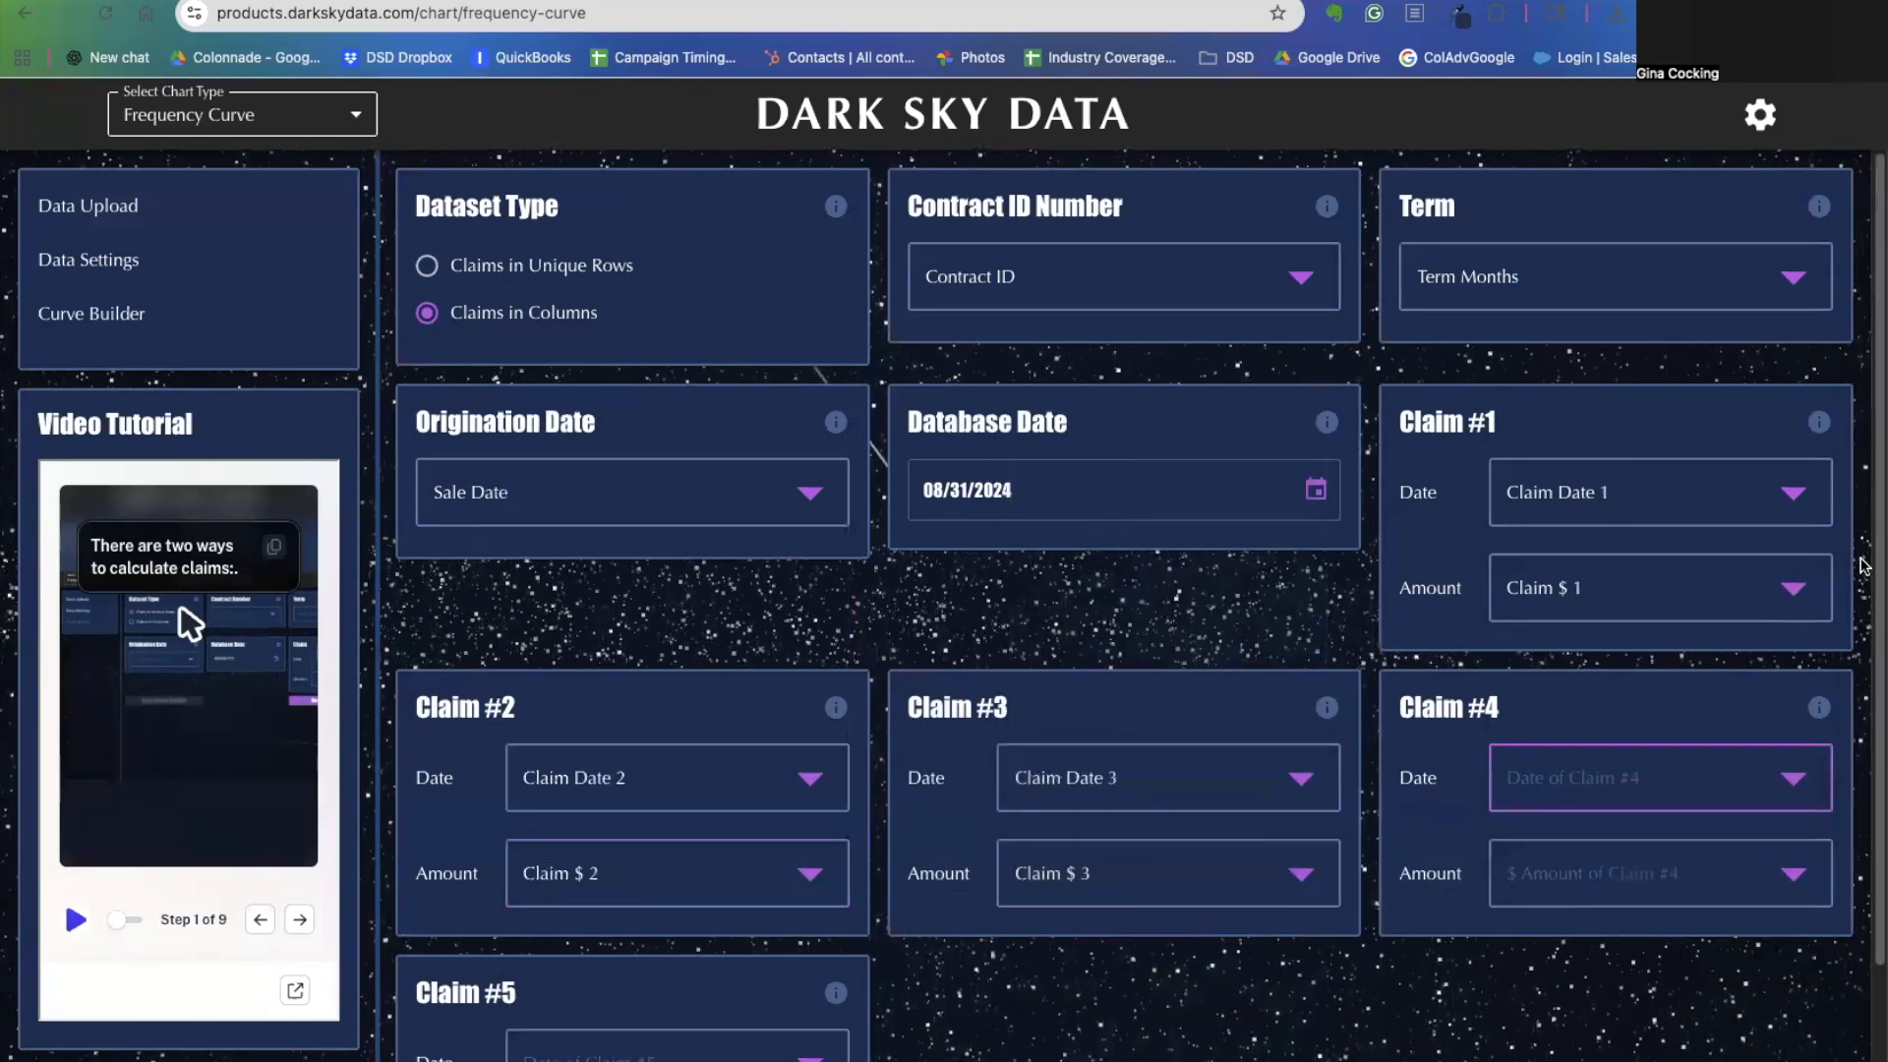
# Submit the data settings to reach the curve filters and name the first curve 60 2021 Chevy.
pyautogui.moveTo(1876, 564); pyautogui.dragTo(1812, 800)
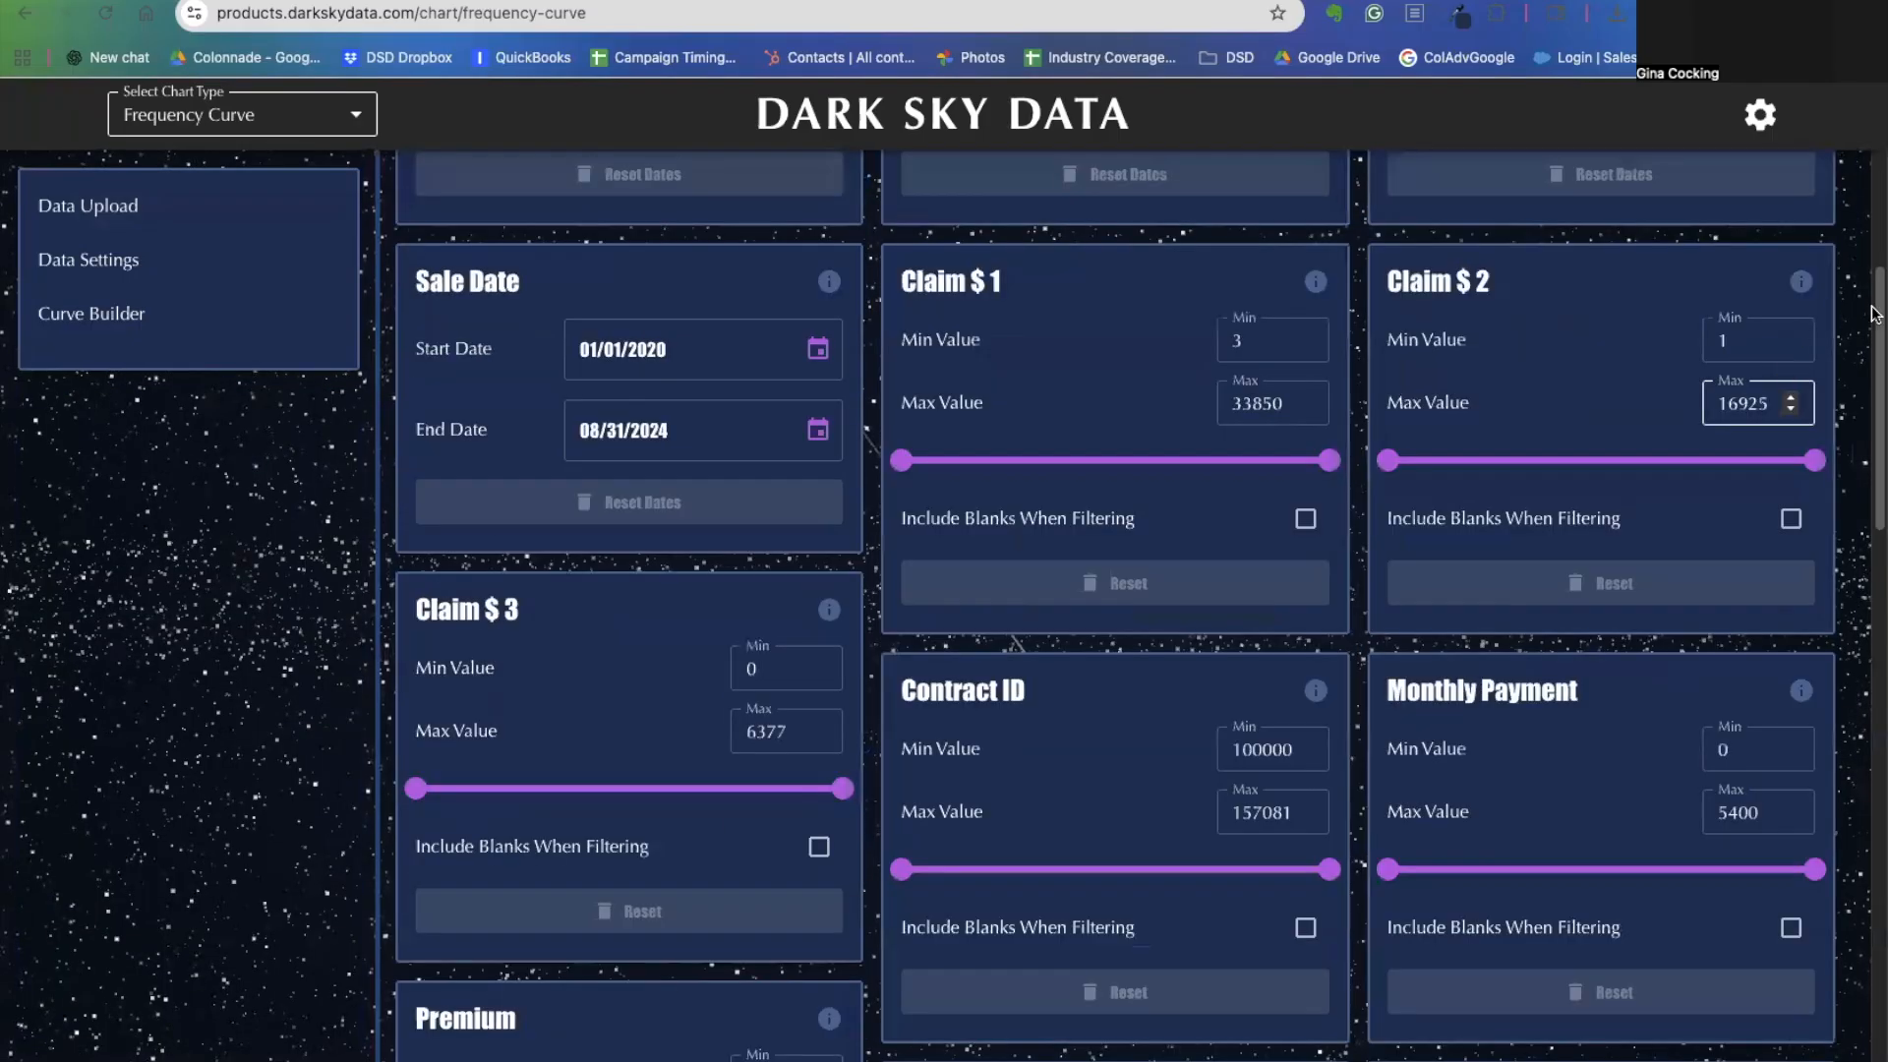
pyautogui.scroll(4, 1121, 590)
pyautogui.moveTo(506, 269); pyautogui.dragTo(415, 270)
pyautogui.write('60 2021')
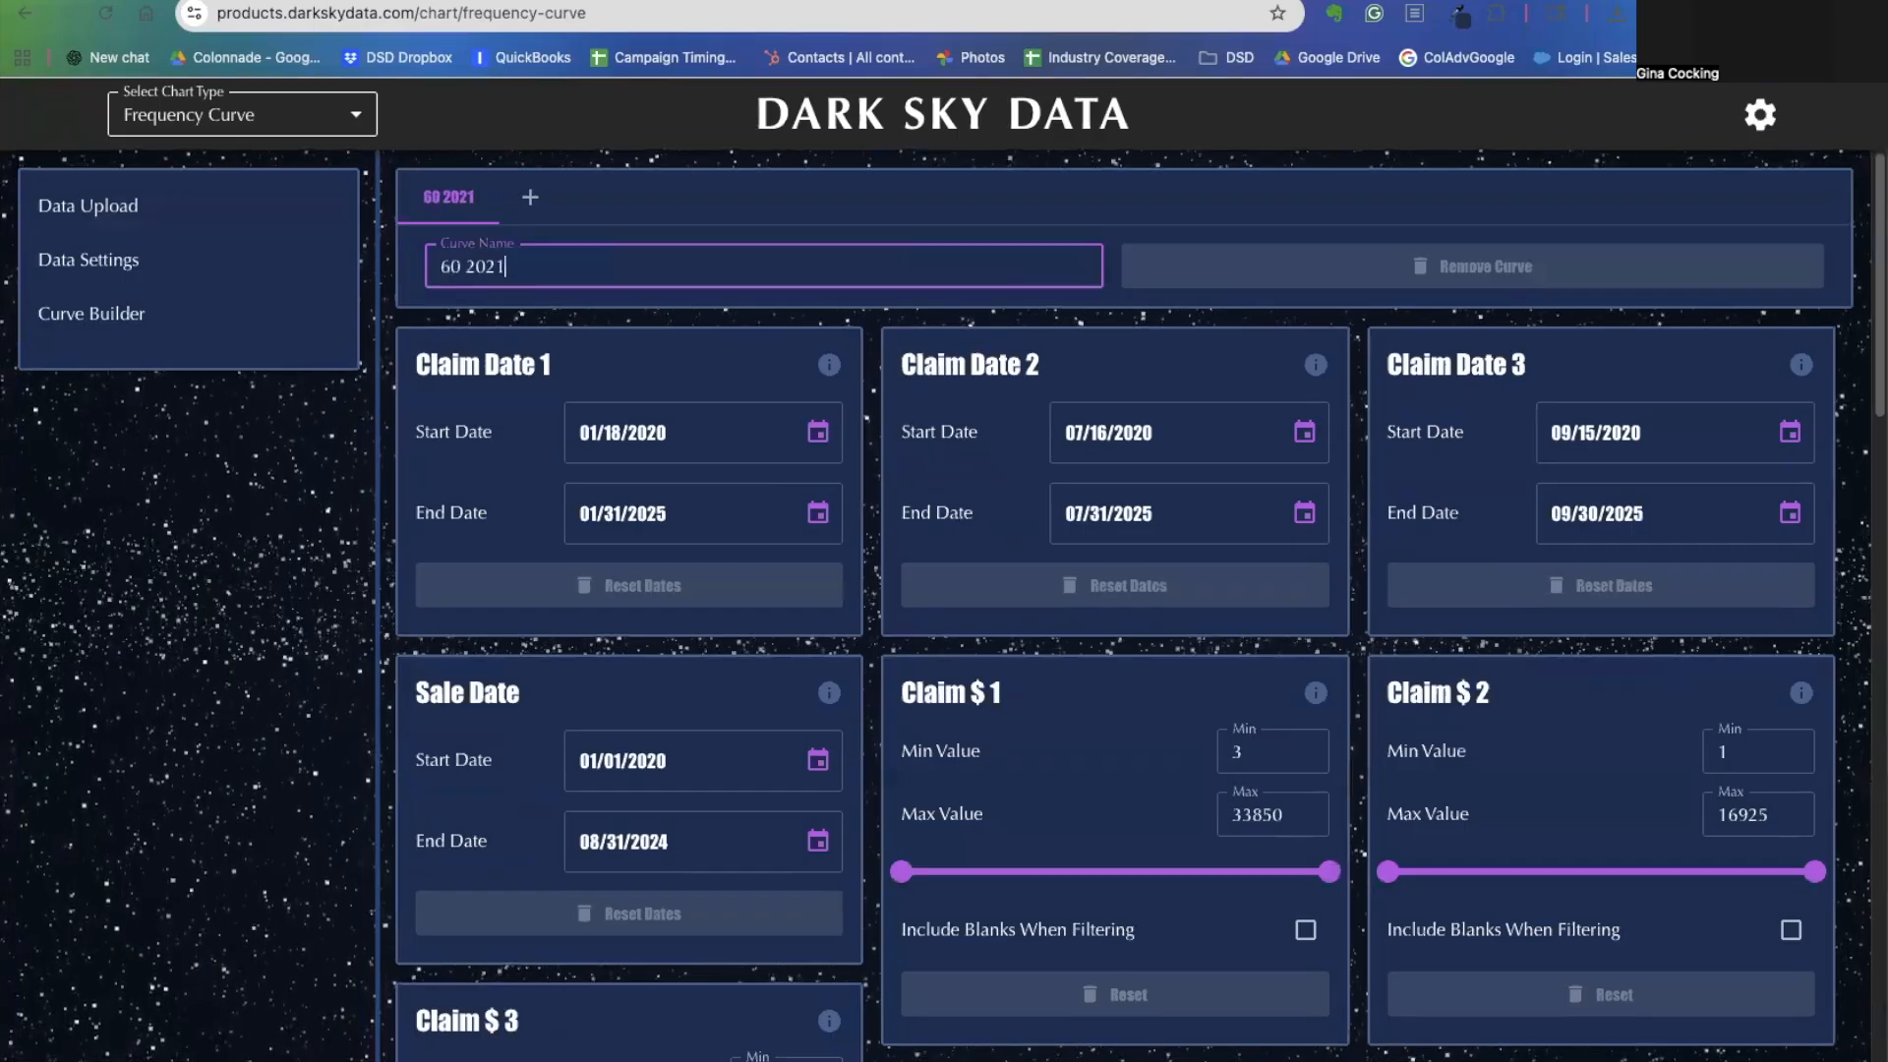
pyautogui.write(' Chevy')
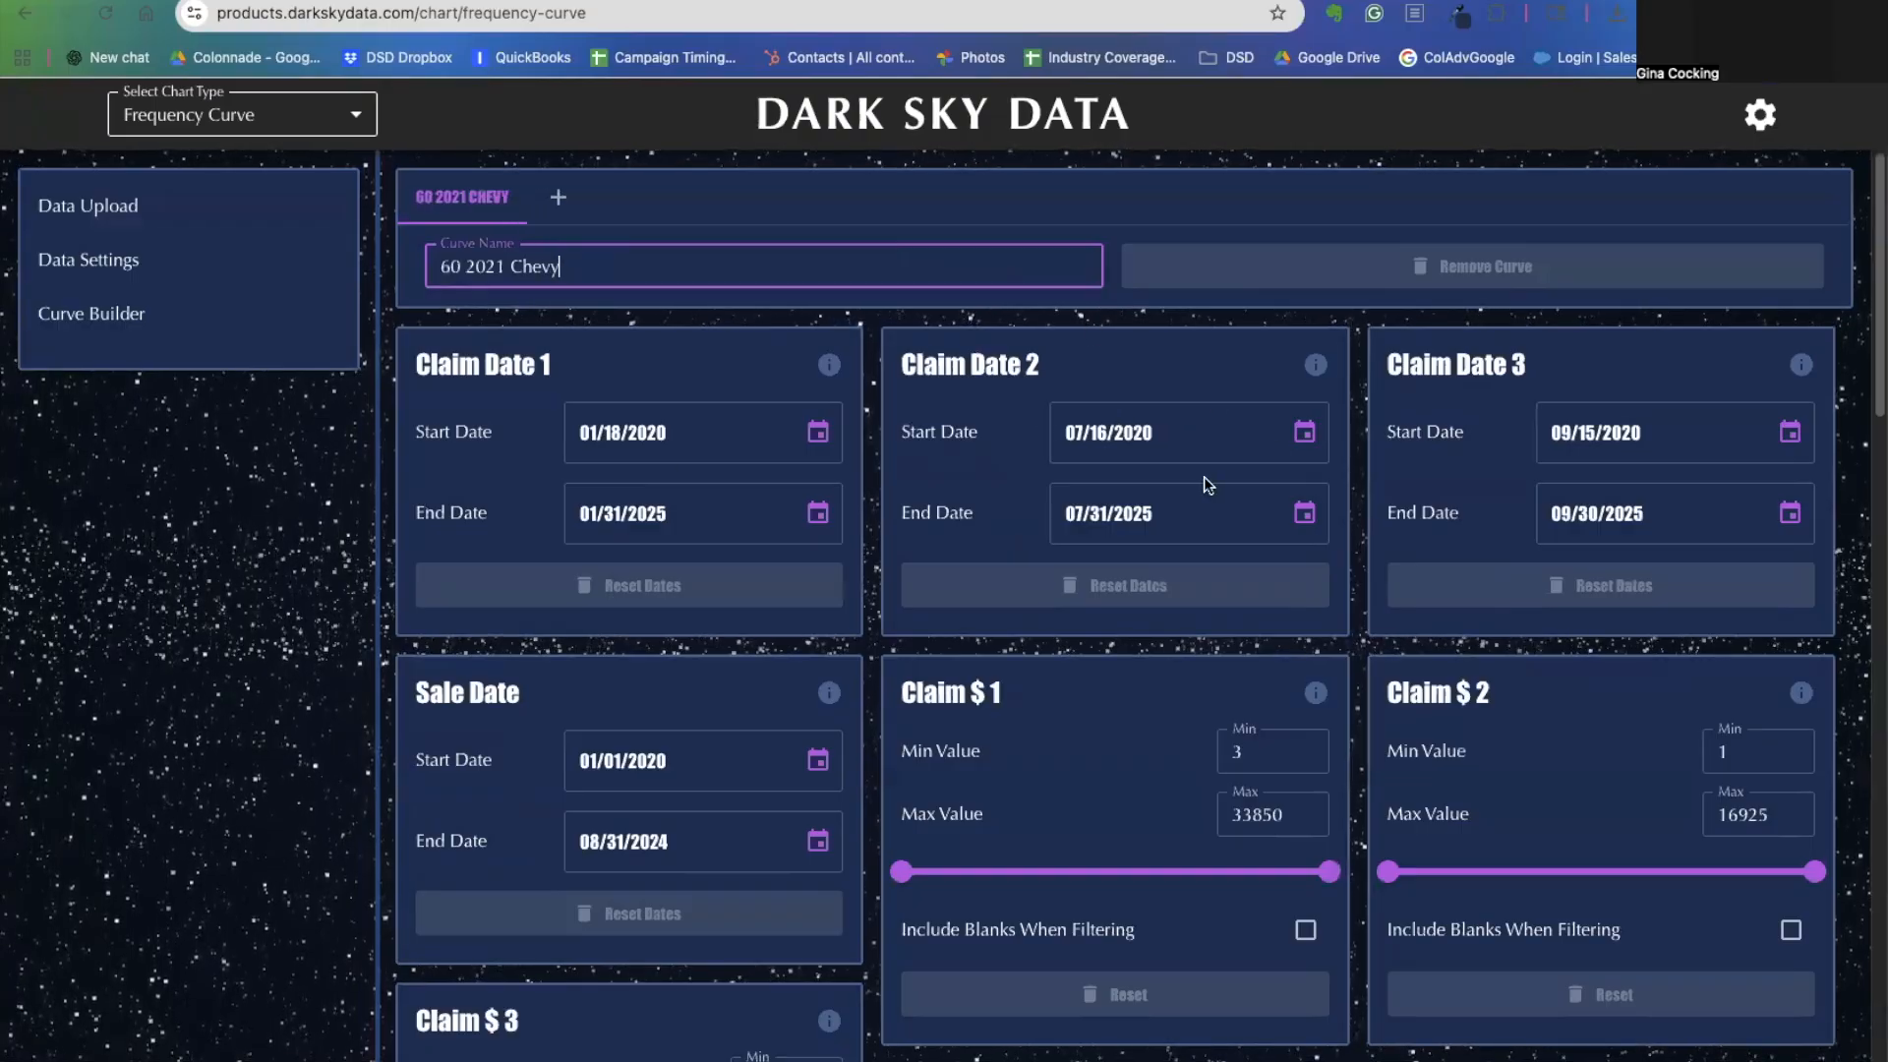
# Set the Sale Date filter of the 60 2021 Chevy curve to 01/01/2021 through 12/31/2021.
pyautogui.click(656, 760)
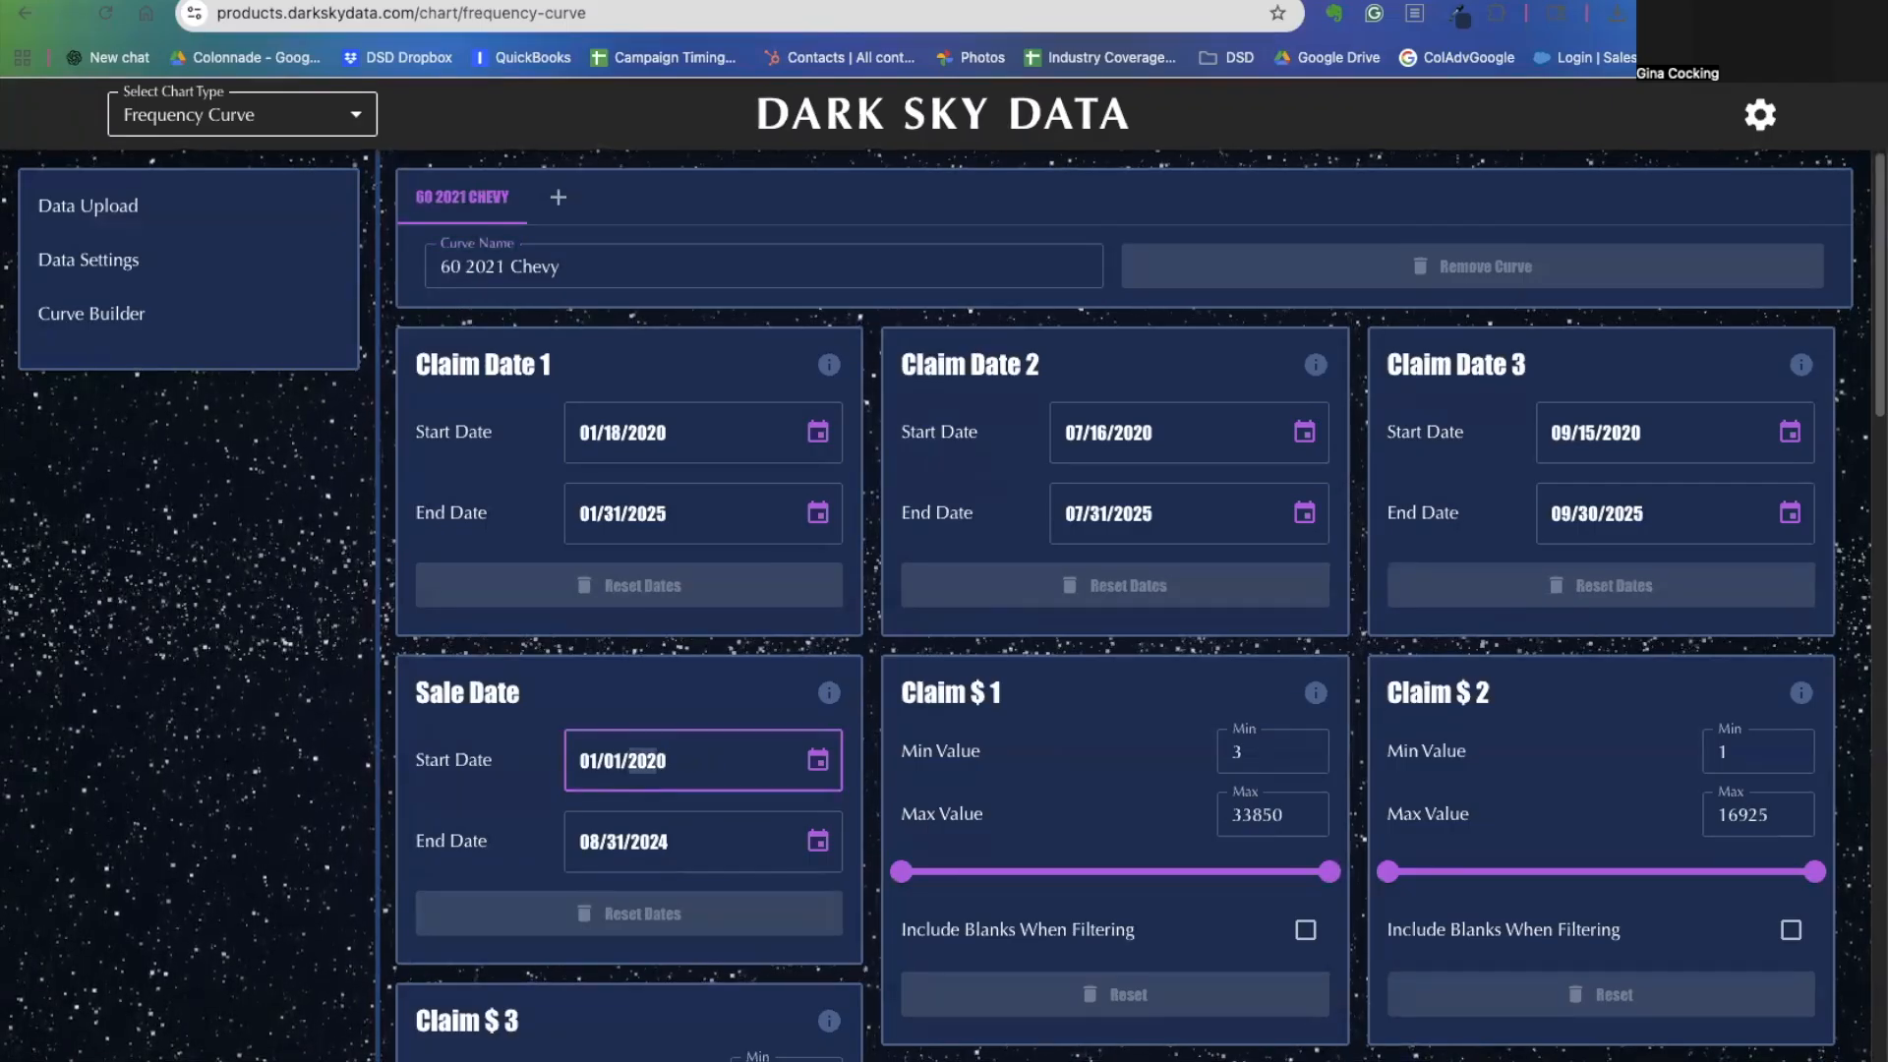
pyautogui.write('2021')
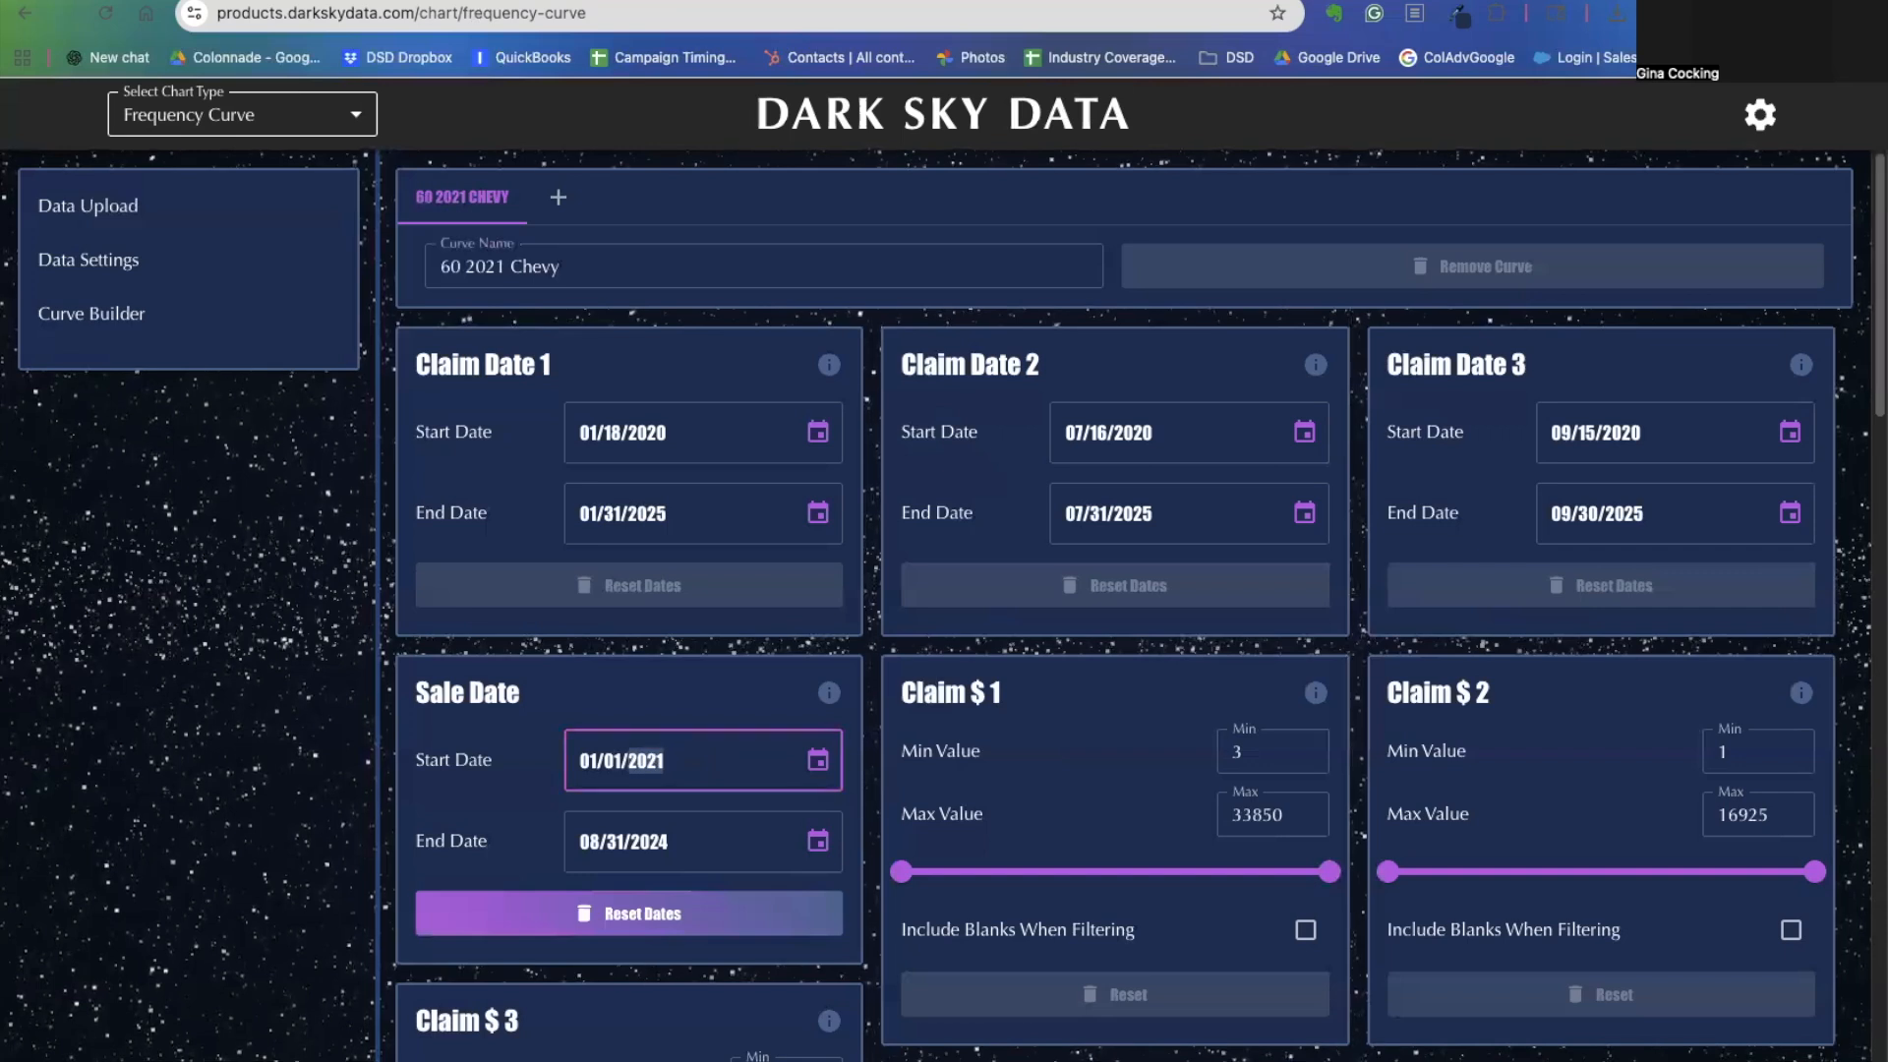
pyautogui.click(580, 844)
pyautogui.write('12/3')
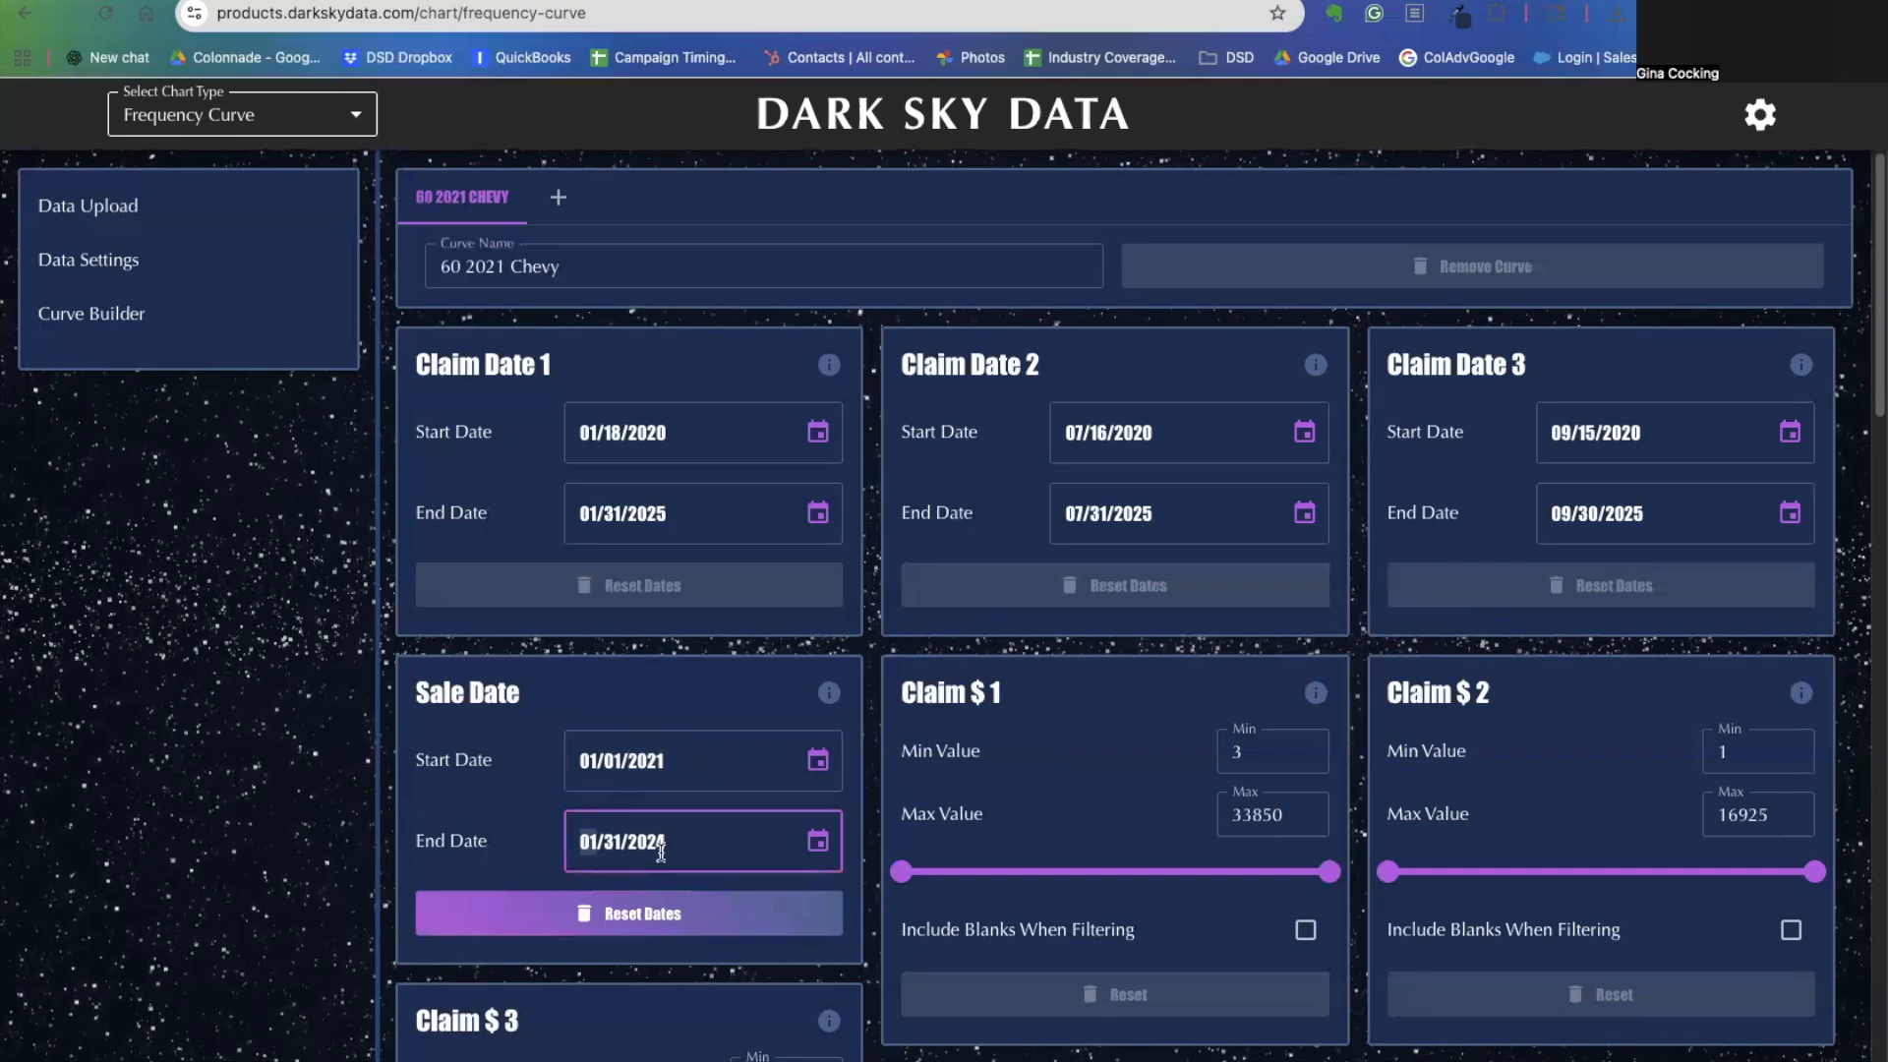
pyautogui.write('1/2021')
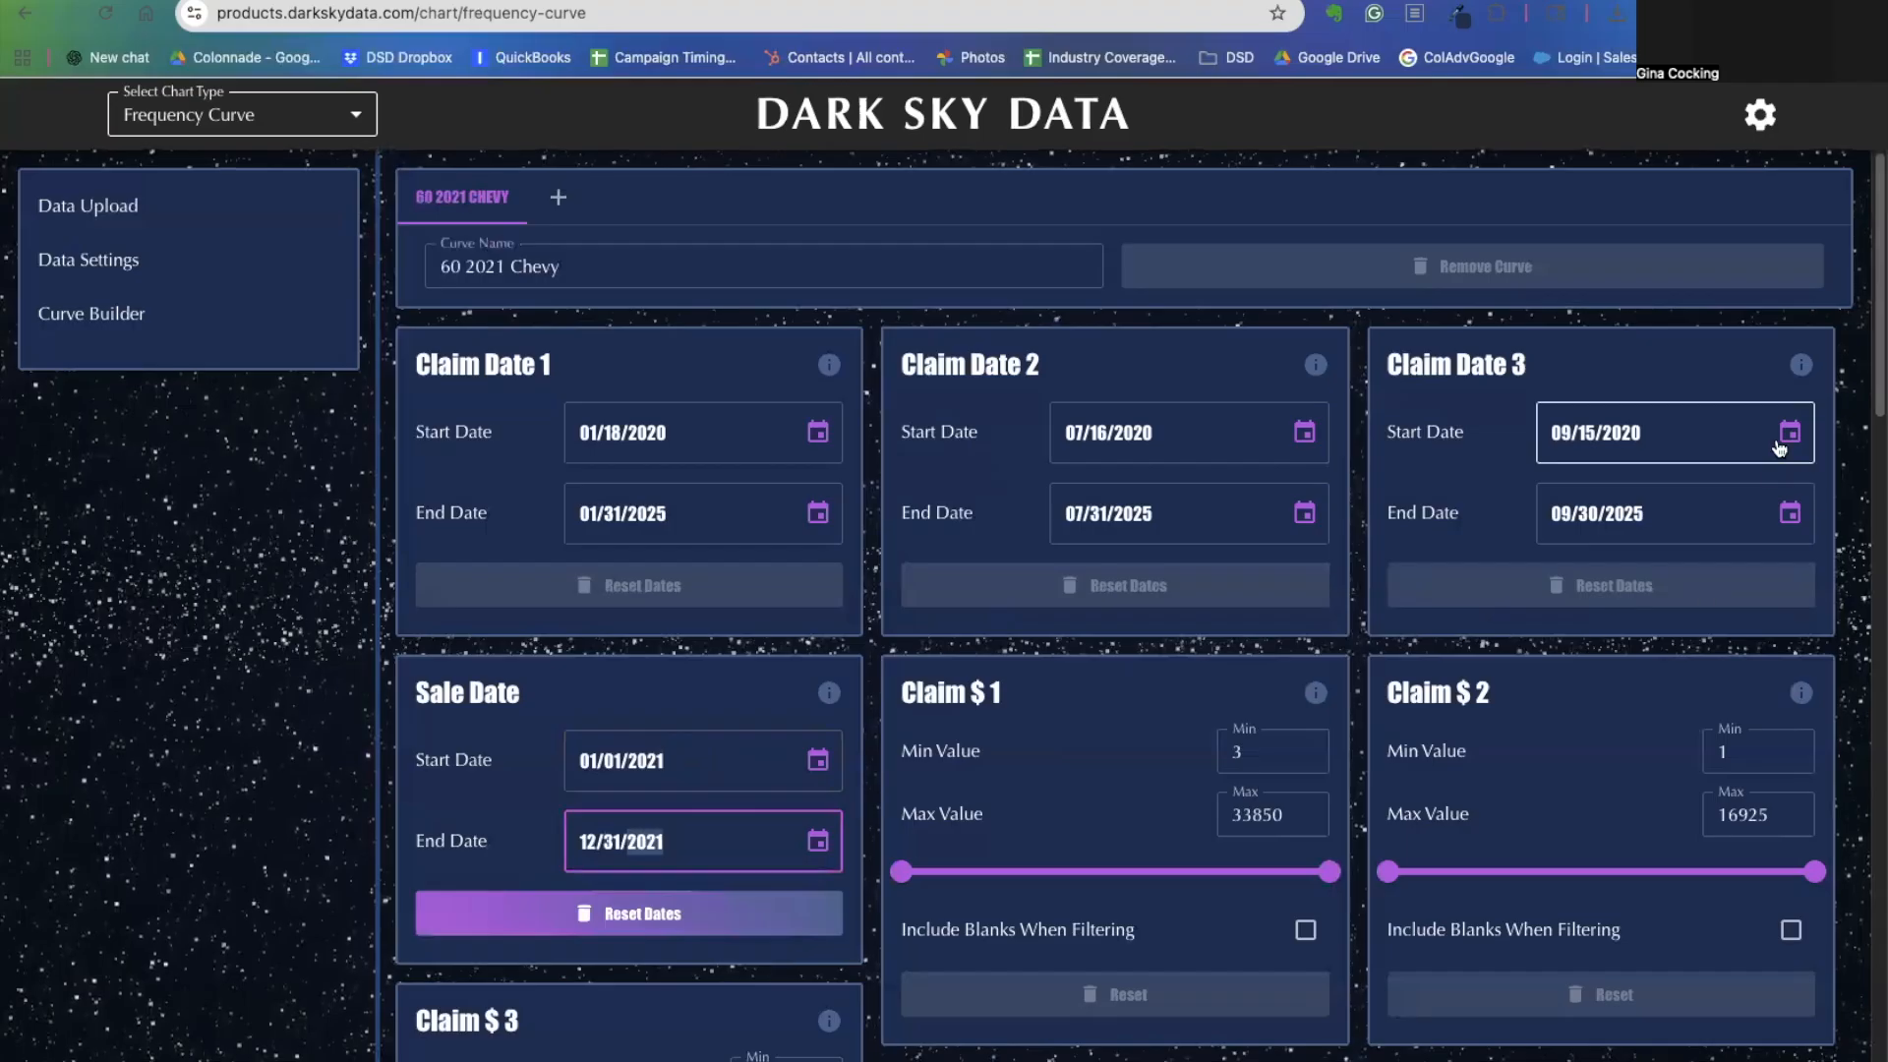
# Filter Term Months to 60 for the 60 2021 Chevy curve.
pyautogui.scroll(-1, 1867, 450)
pyautogui.scroll(-15, 1702, 801)
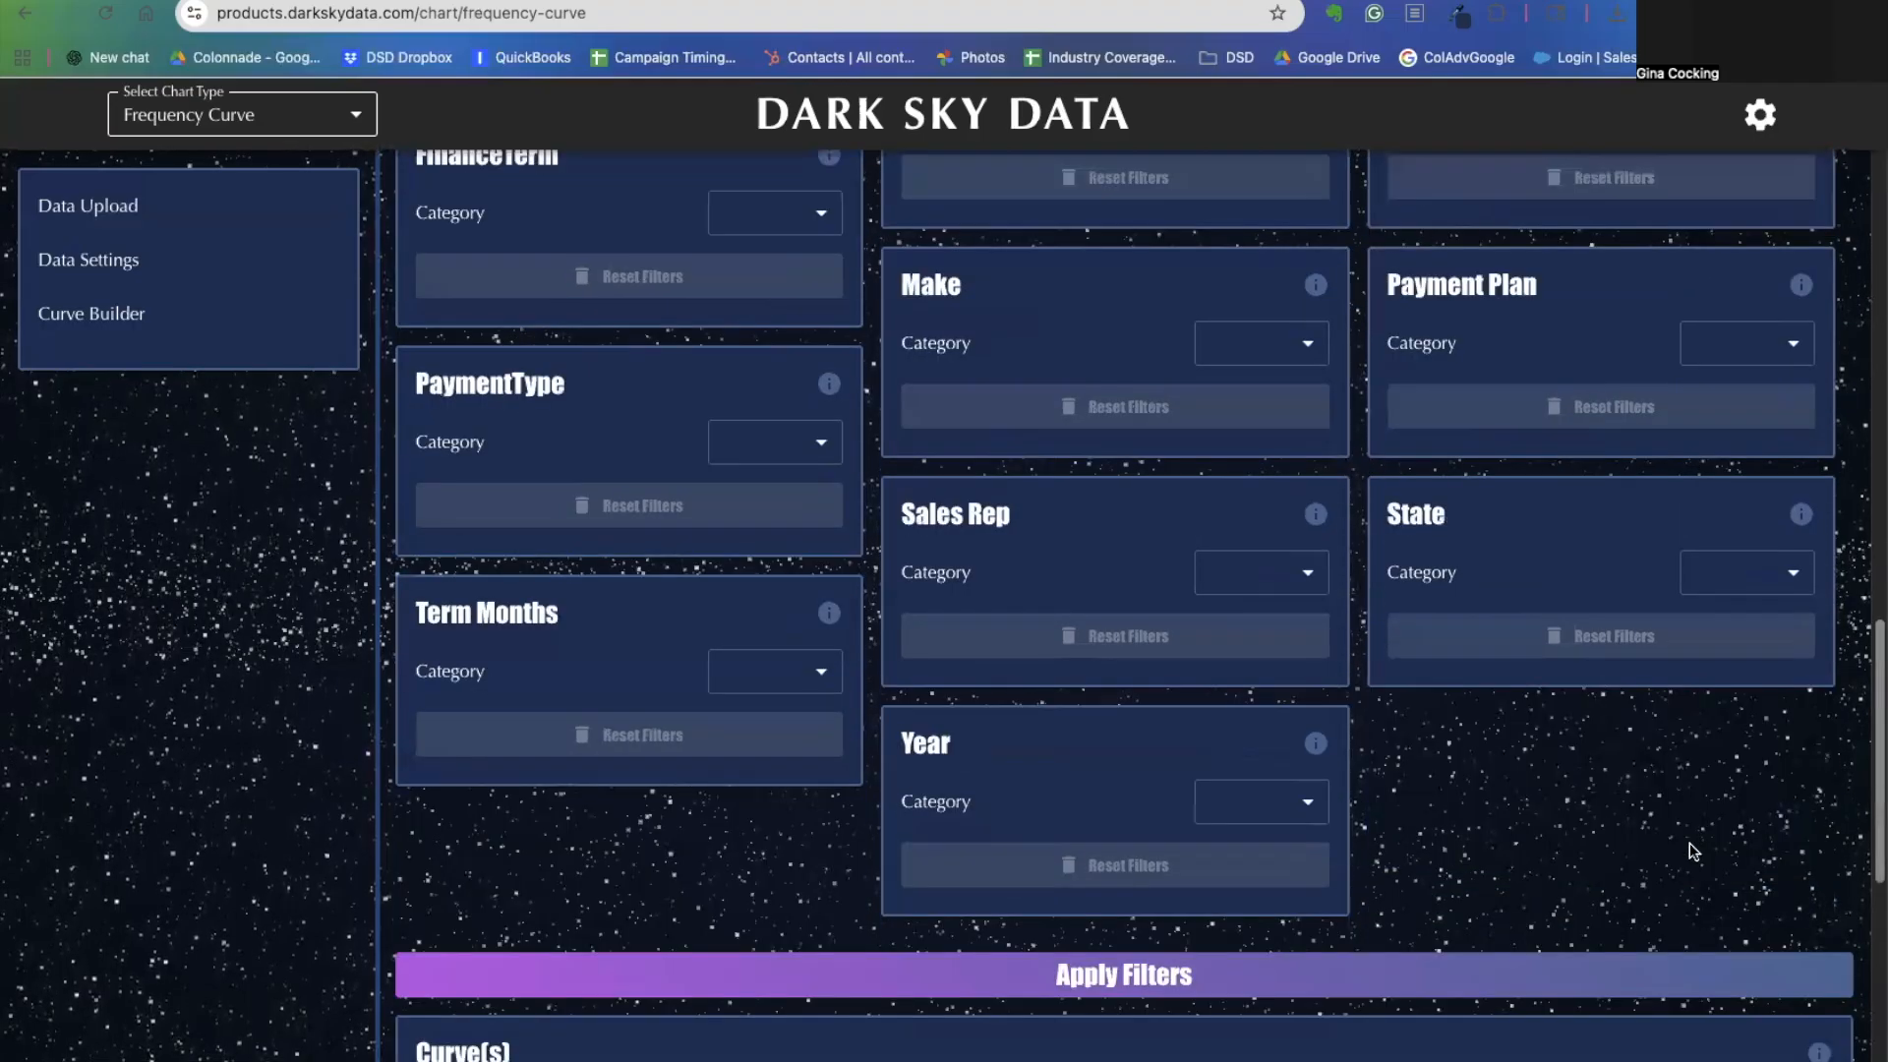
pyautogui.click(784, 568)
pyautogui.click(769, 879)
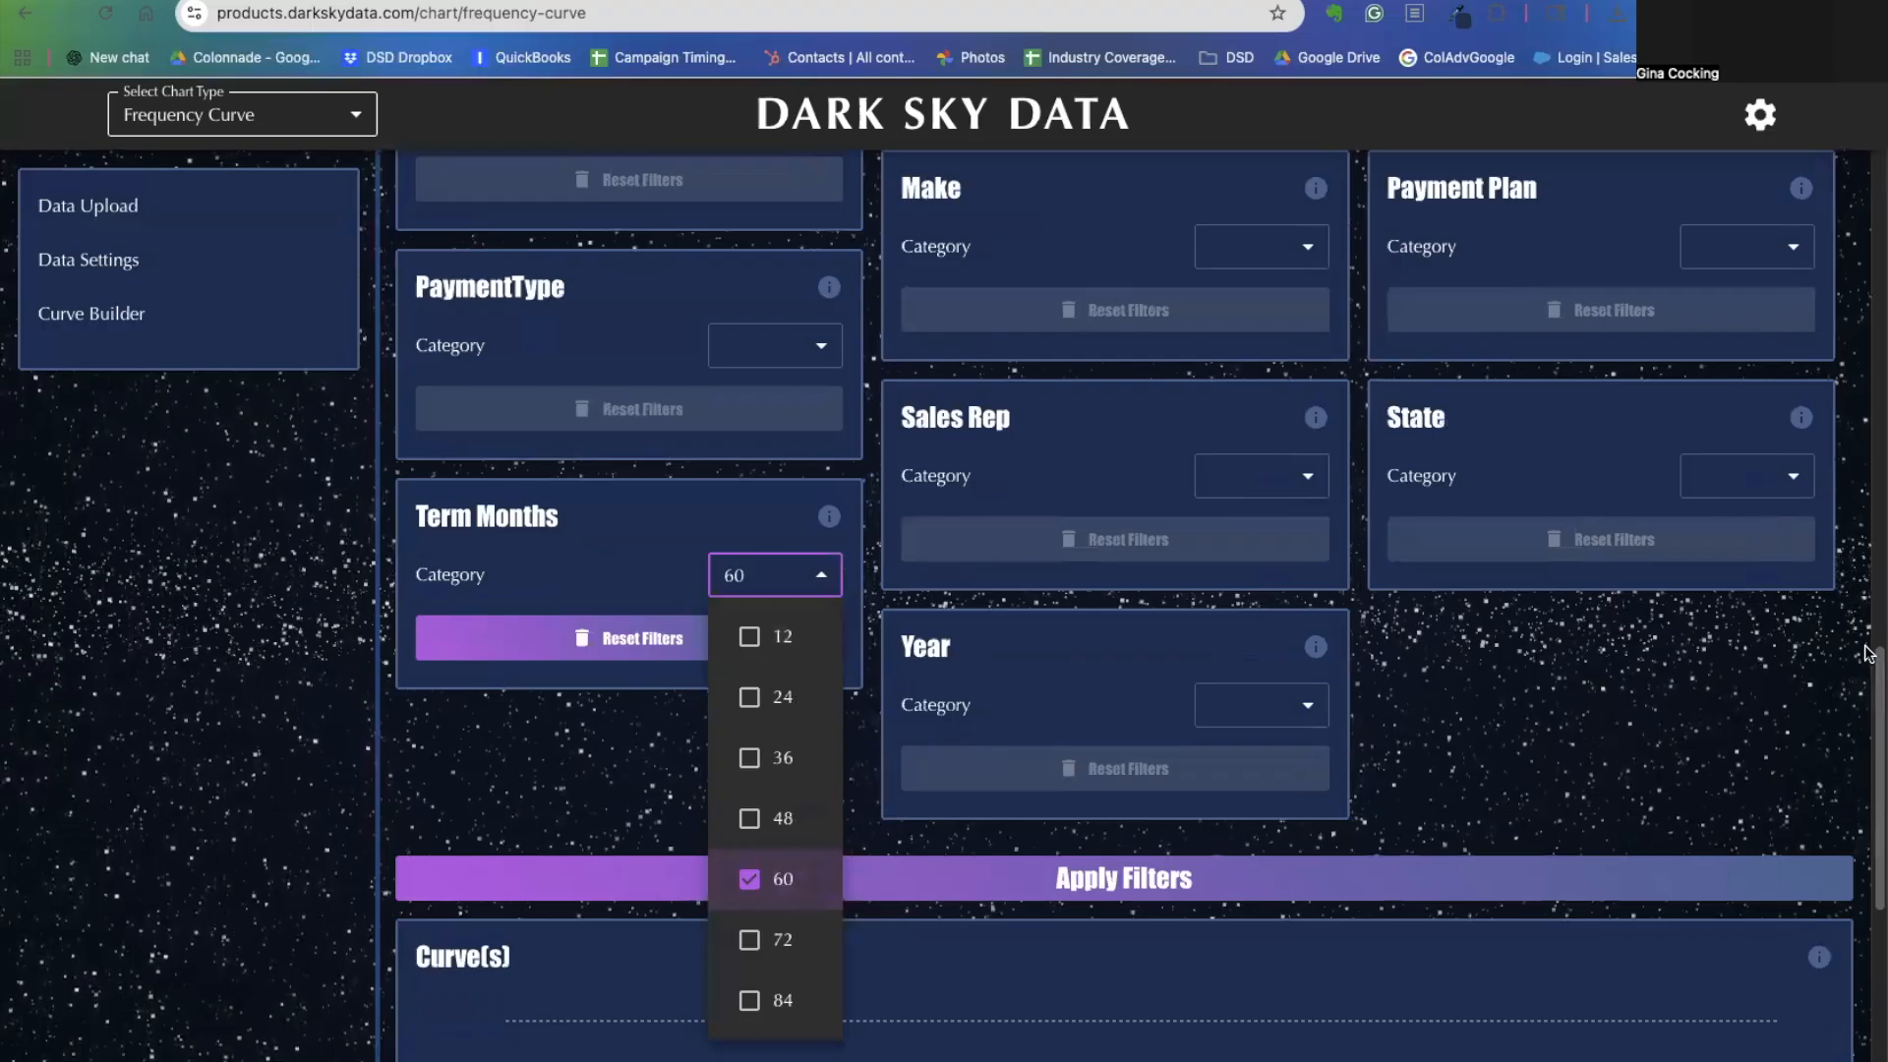
pyautogui.click(1875, 525)
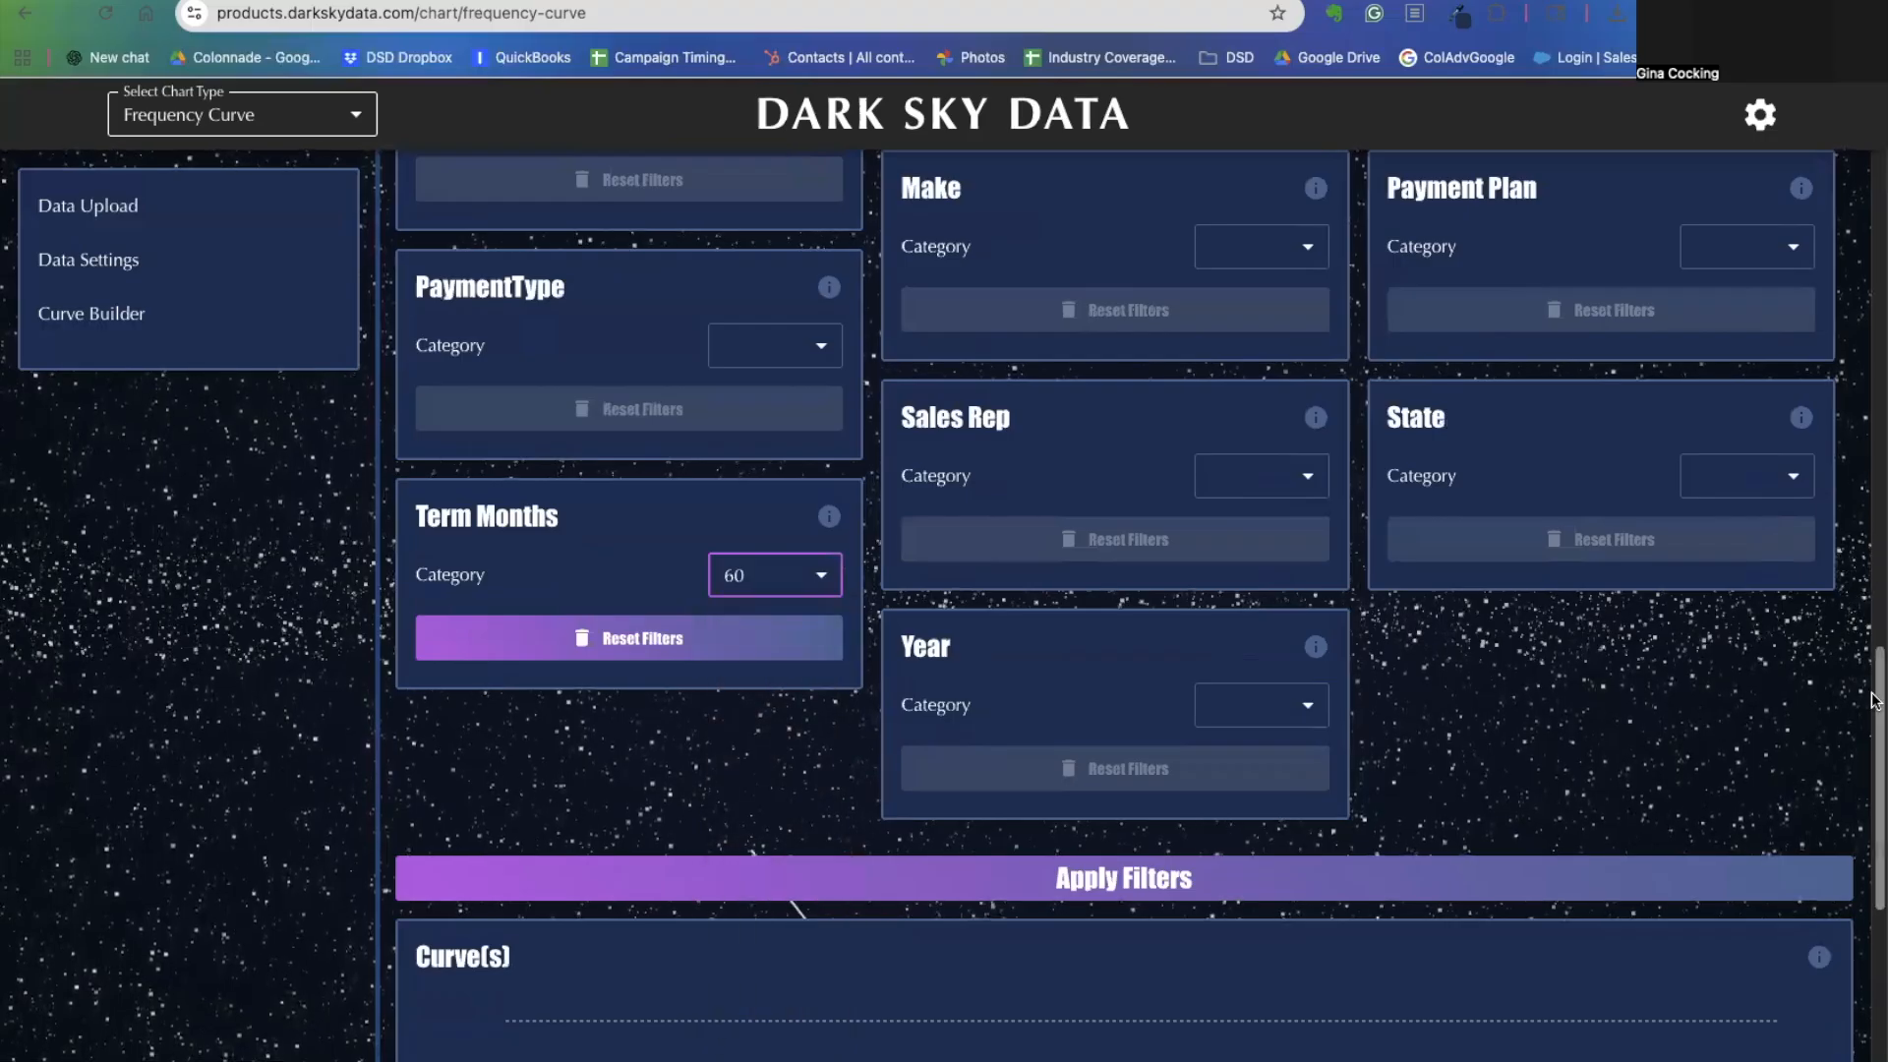
# Restrict Make to CHEVROLET and apply the filters to plot the 60 2021 Chevy curve.
pyautogui.scroll(3, 1874, 612)
pyautogui.moveTo(1876, 611); pyautogui.dragTo(1771, 561)
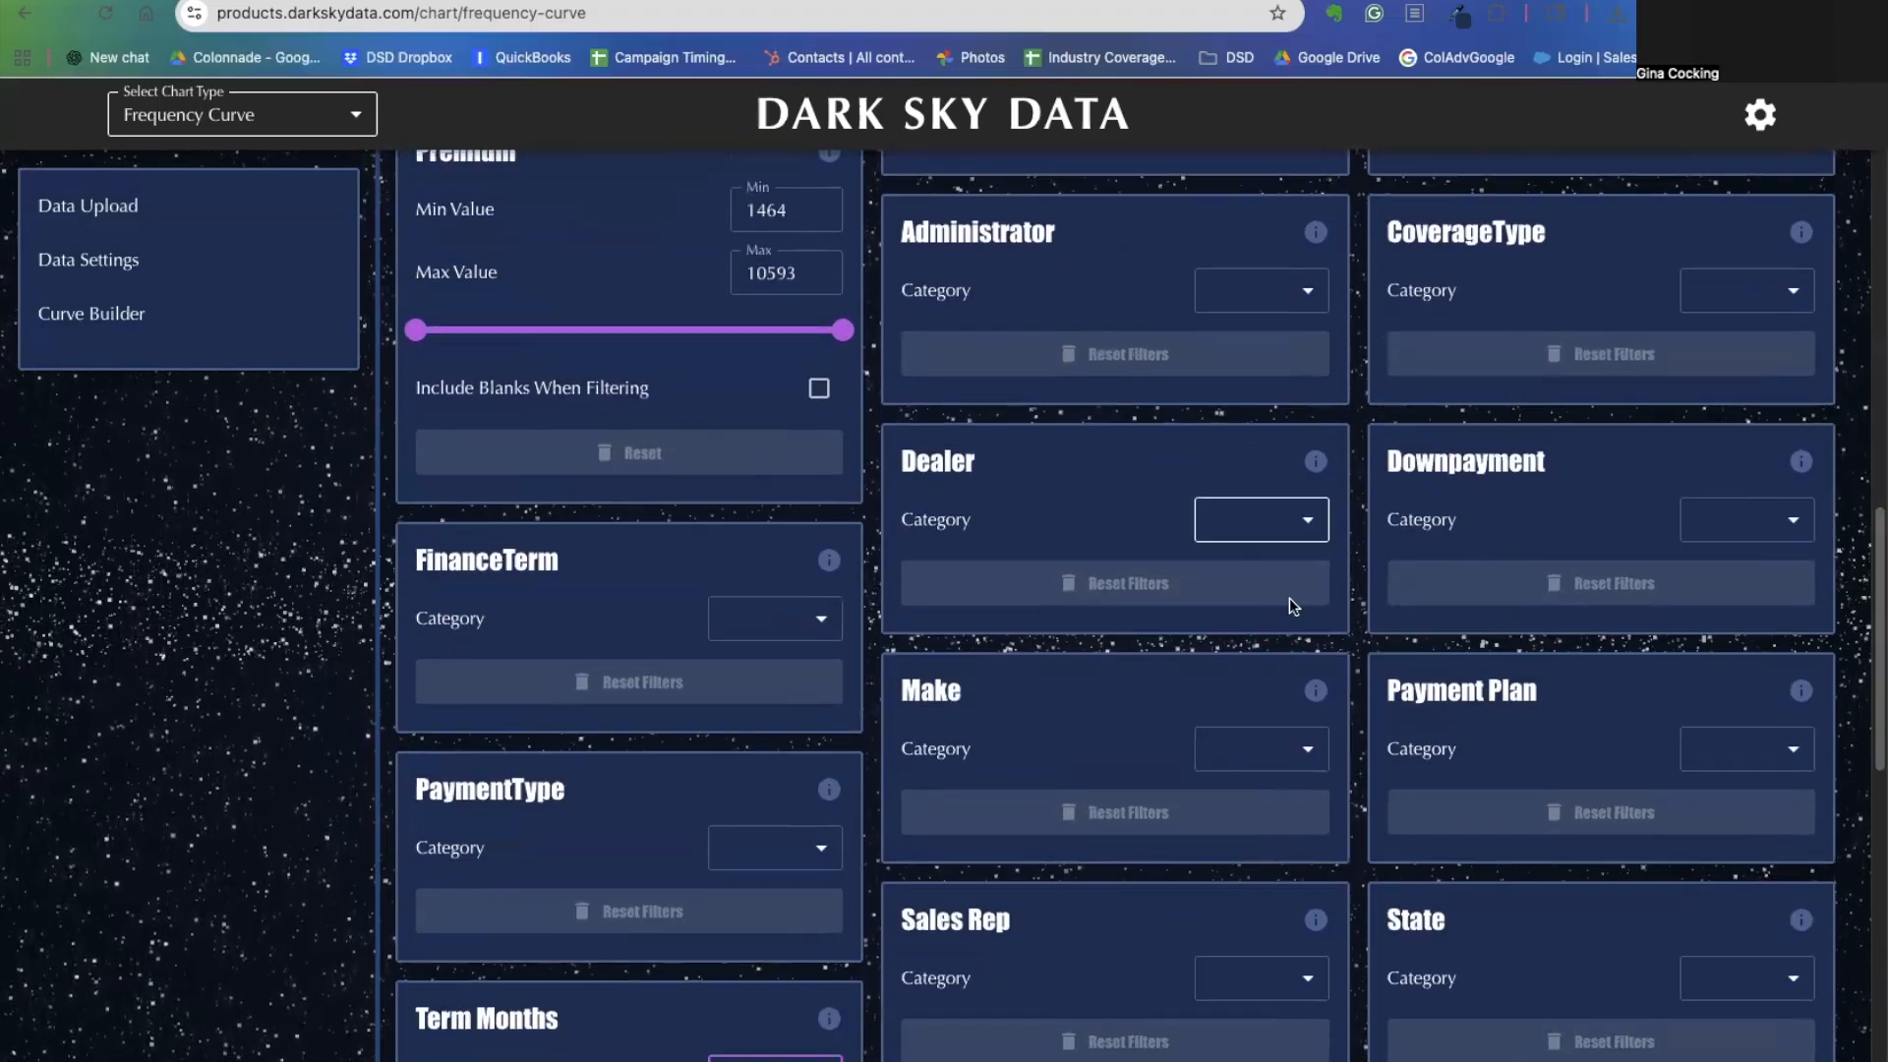
pyautogui.click(1287, 749)
pyautogui.click(1257, 511)
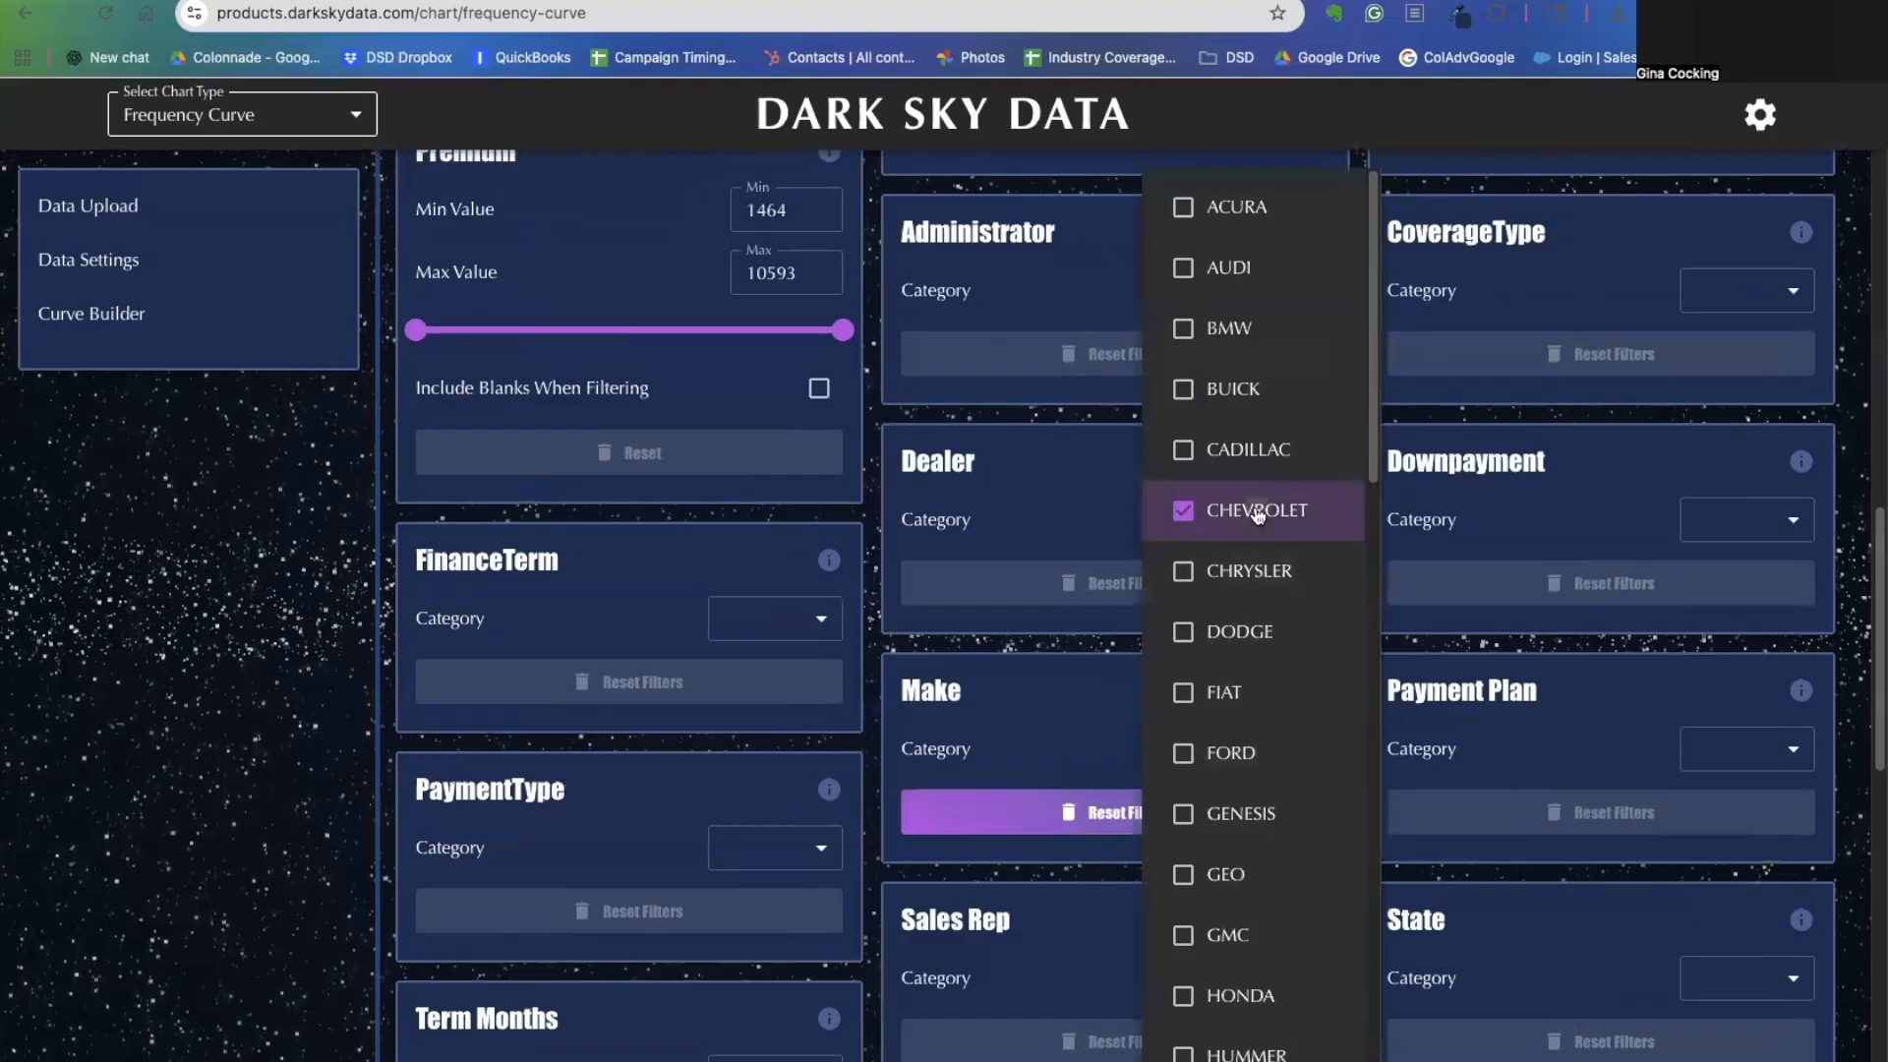
pyautogui.click(1872, 763)
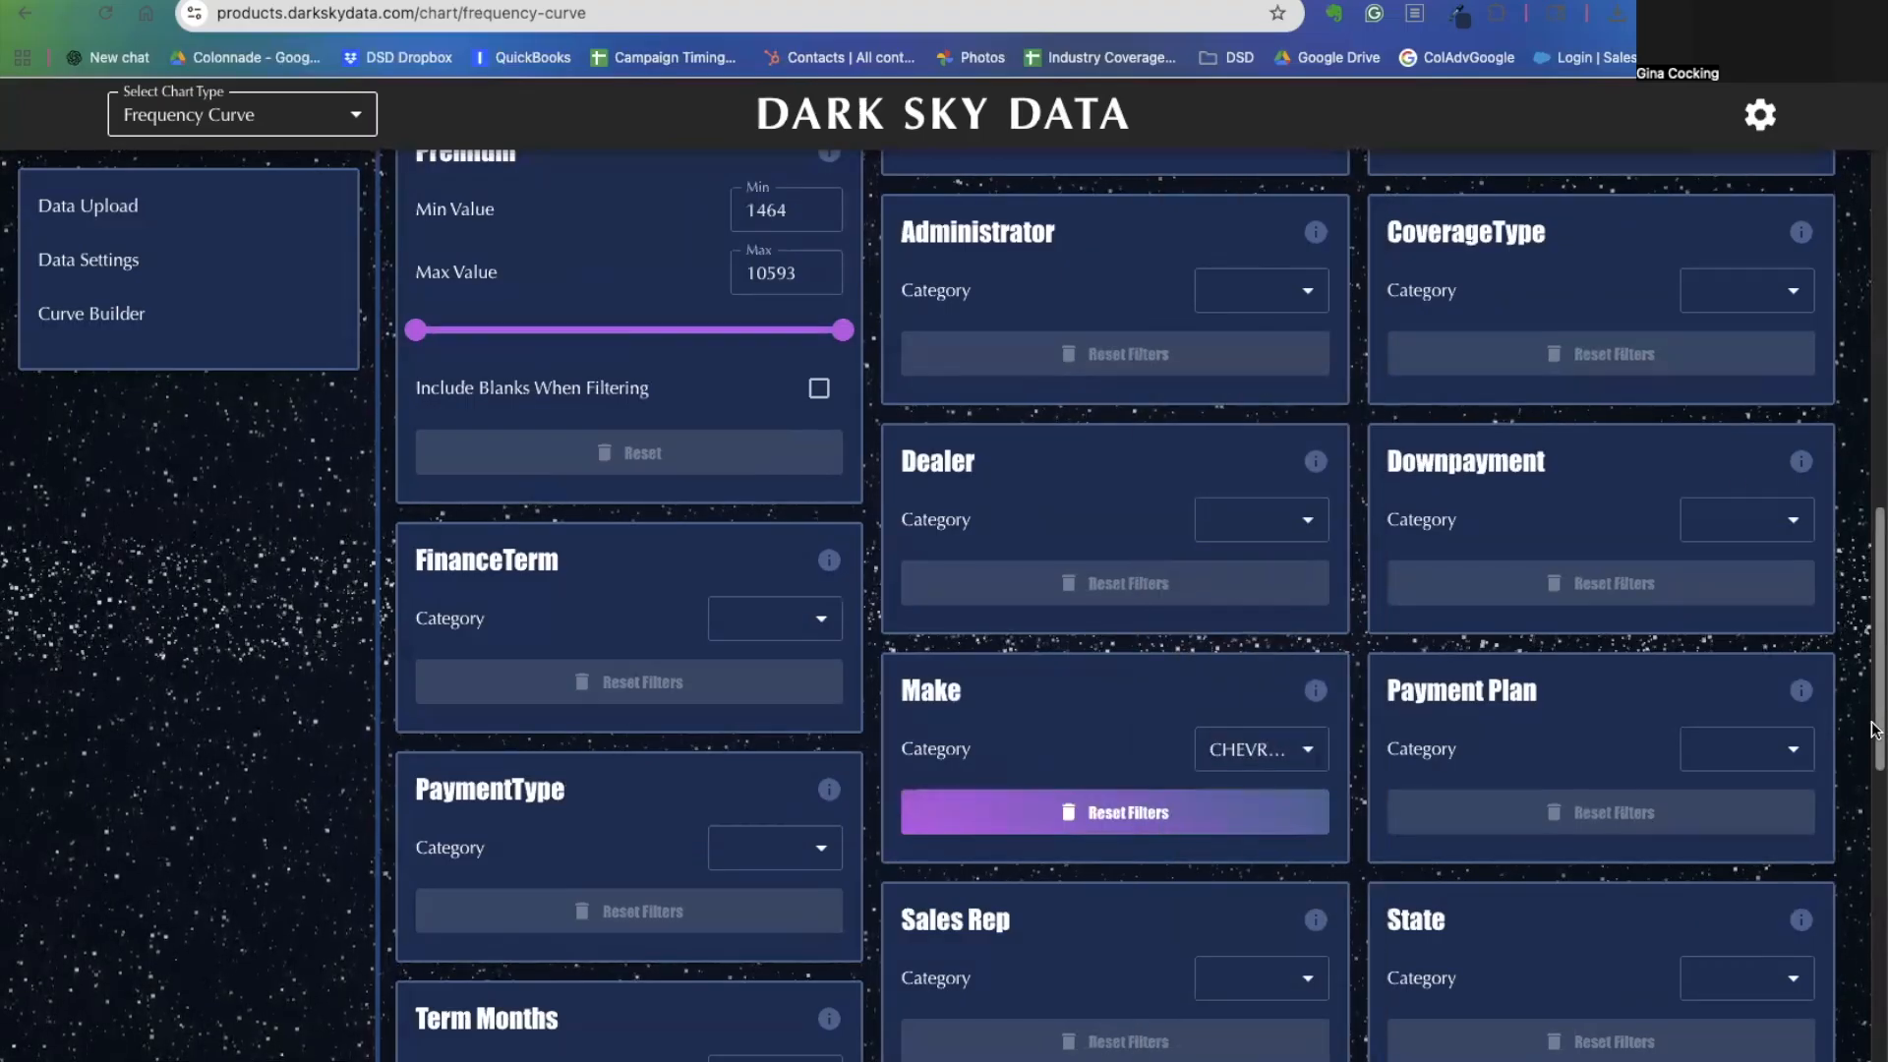
pyautogui.scroll(-10, 1820, 961)
pyautogui.click(1269, 344)
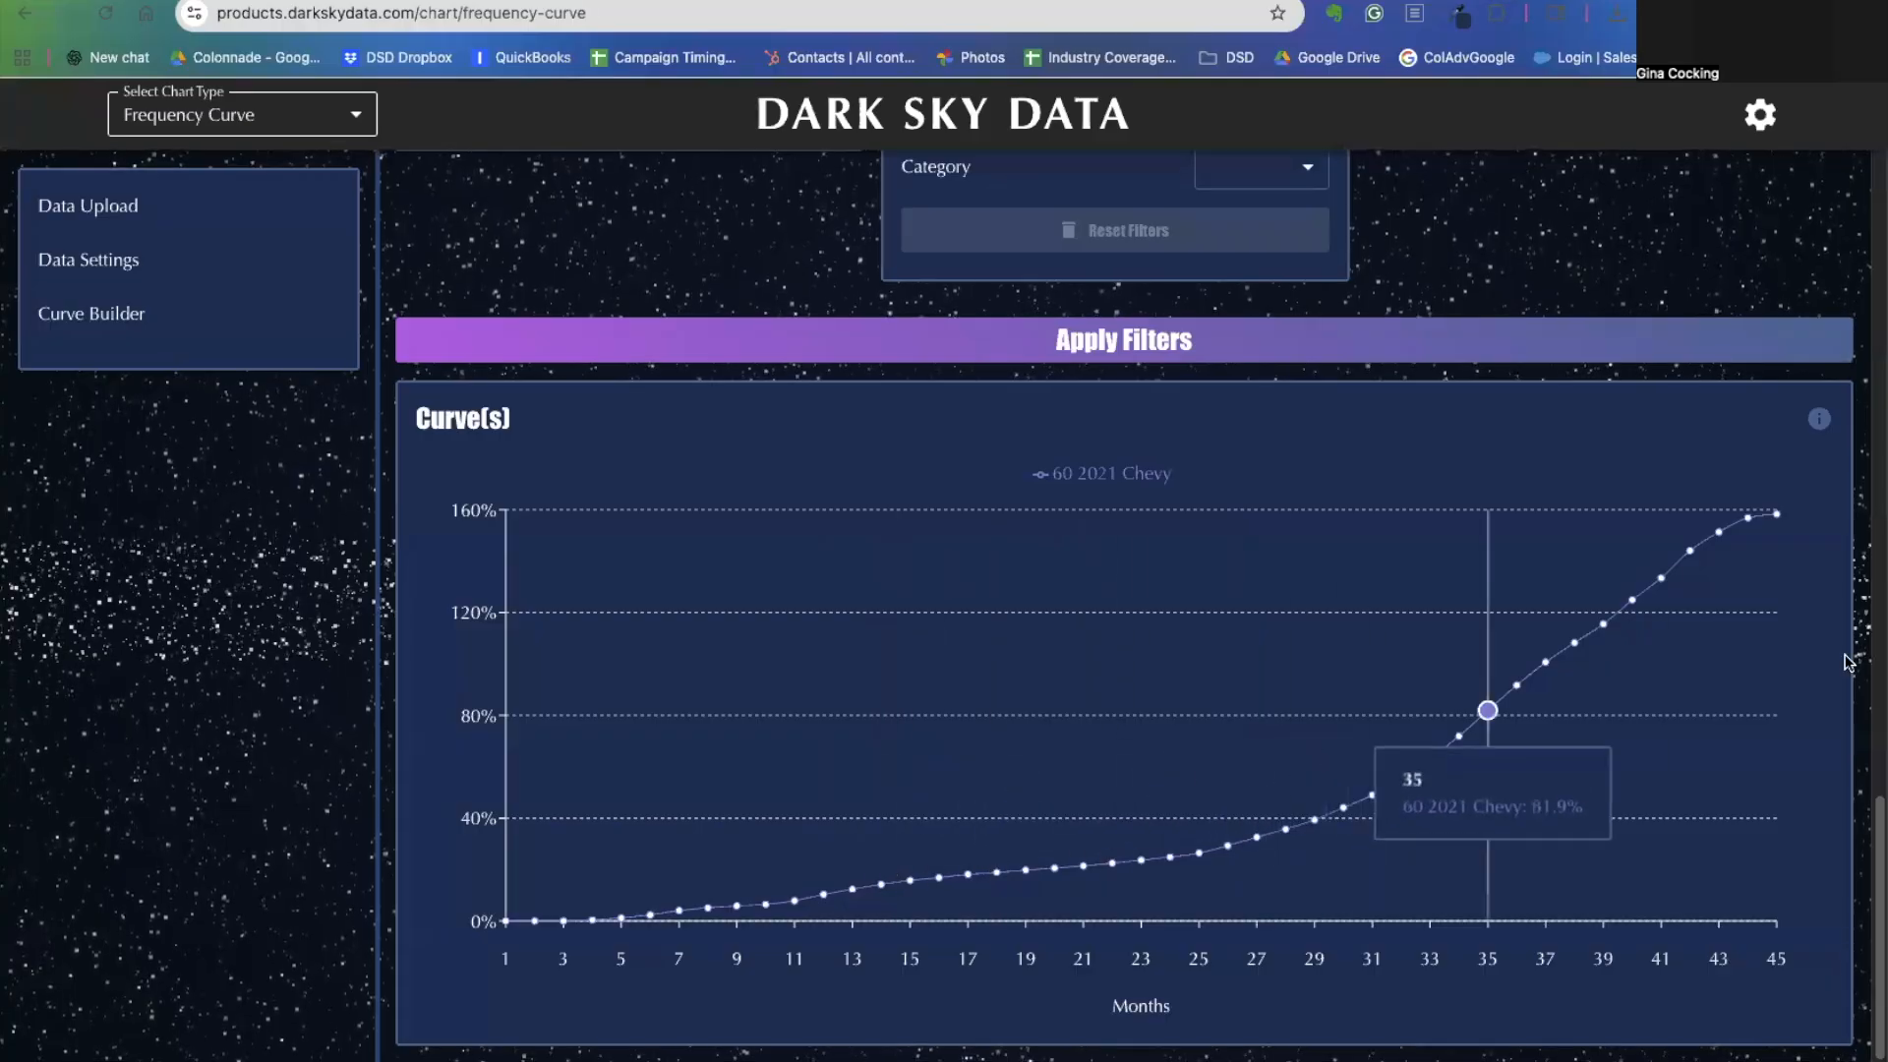
# Add a second curve and name it 60 2021 Ford.
pyautogui.moveTo(1875, 836); pyautogui.dragTo(1868, 138)
pyautogui.click(558, 199)
pyautogui.click(548, 265)
pyautogui.moveTo(548, 266); pyautogui.dragTo(414, 258)
pyautogui.write('60 2')
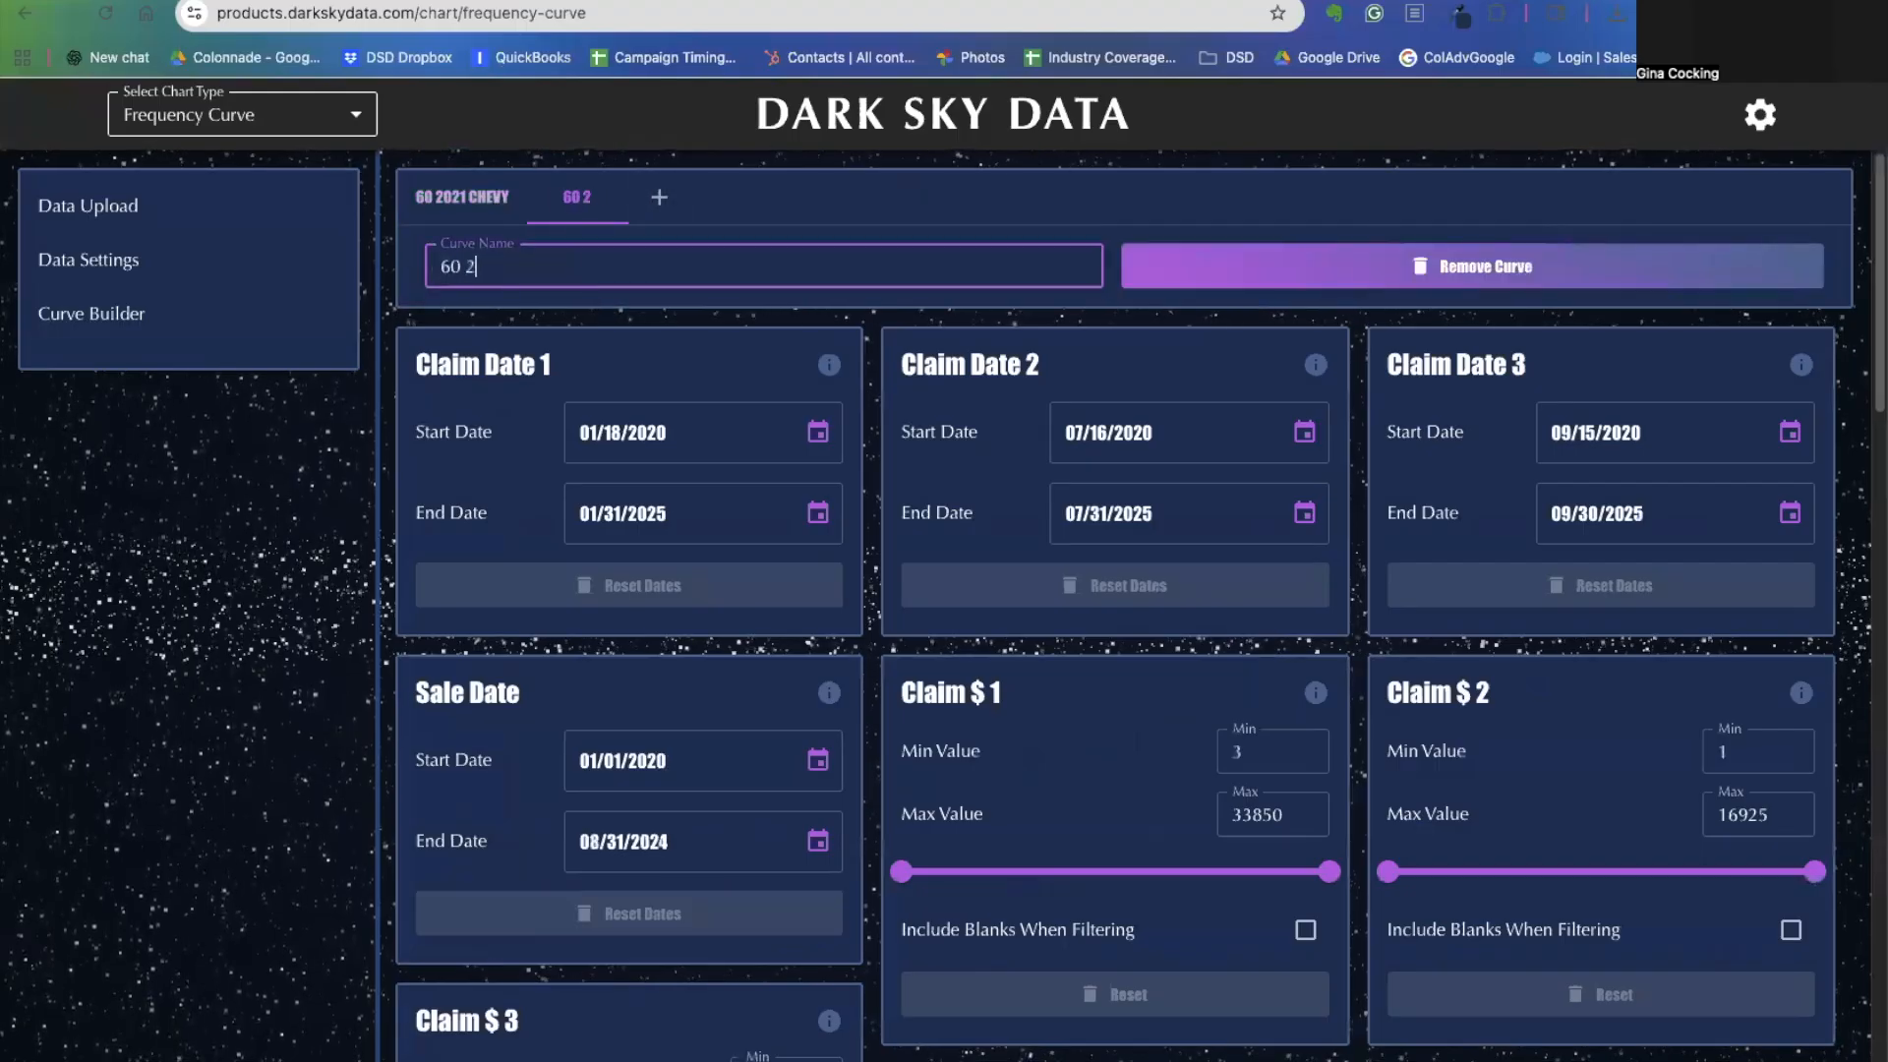
pyautogui.write('021 Ford')
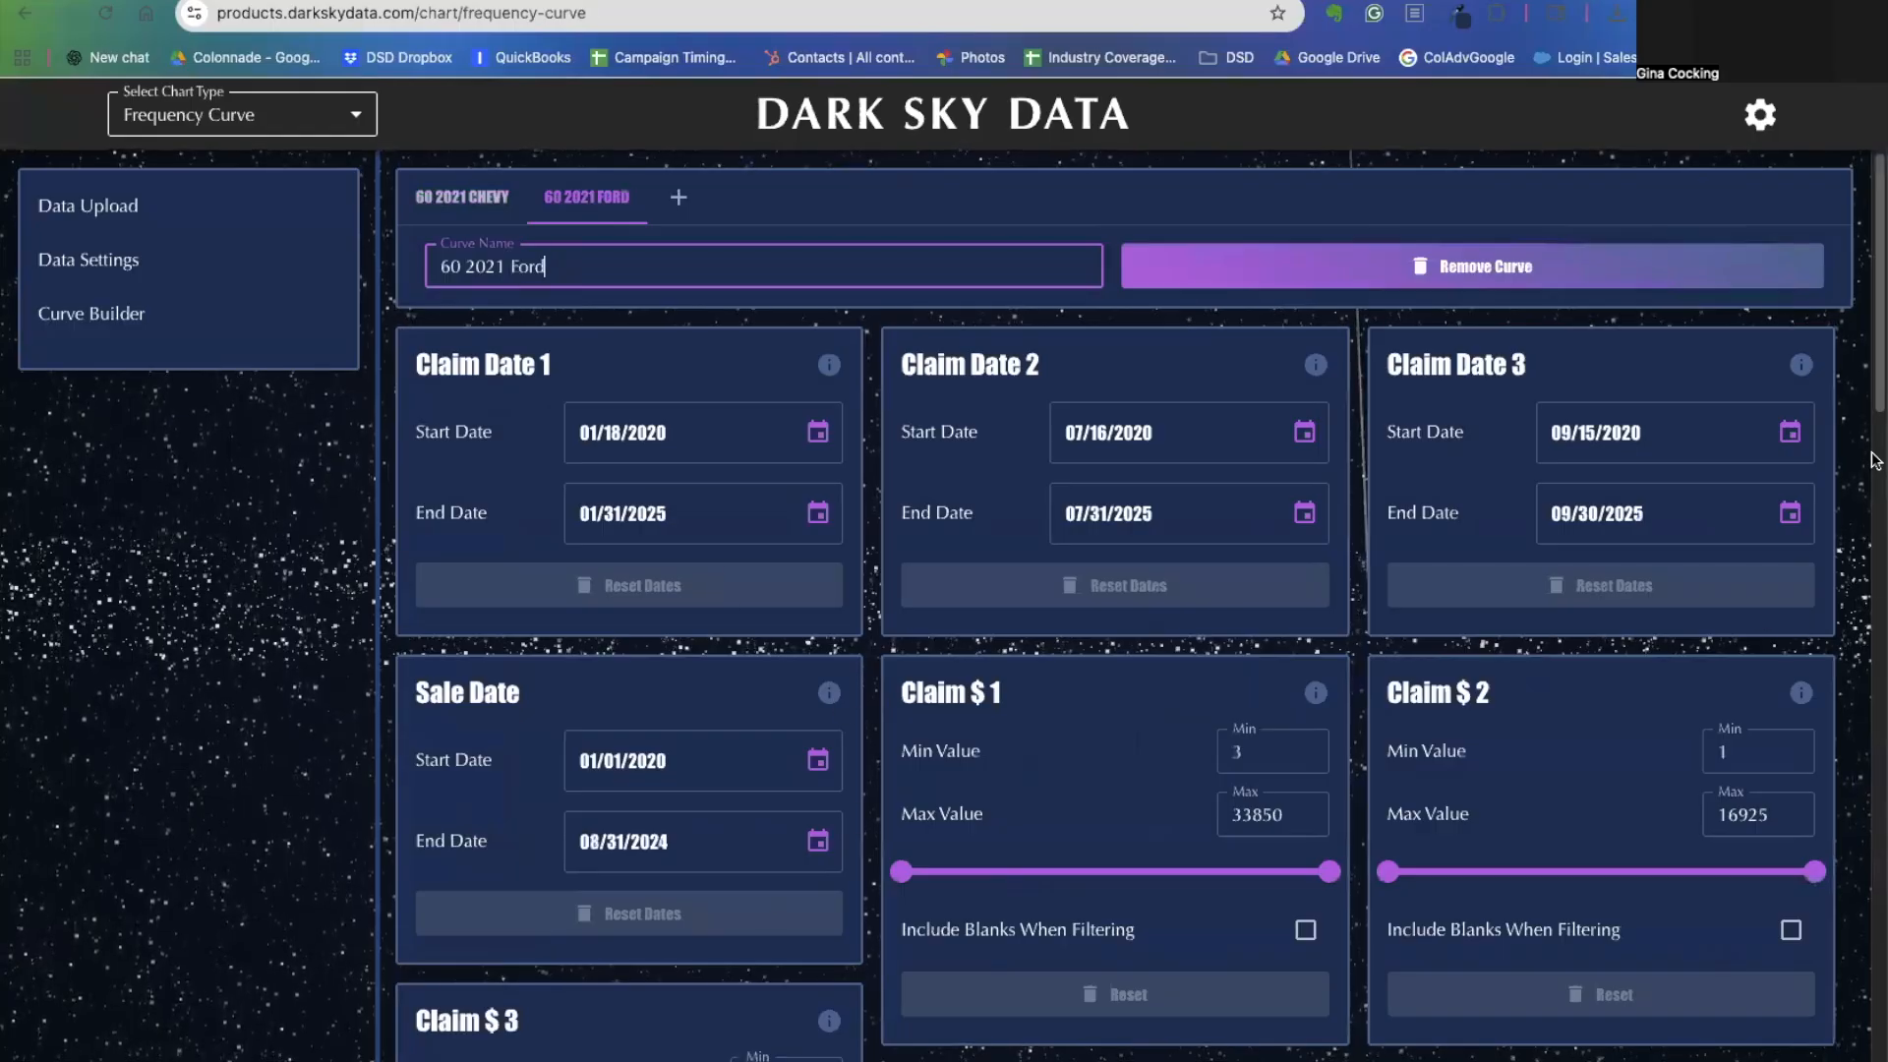
# Set the Sale Date filter of the 60 2021 Ford curve to 01/01/2021 through 12/31/2021.
pyautogui.scroll(-4, 1839, 455)
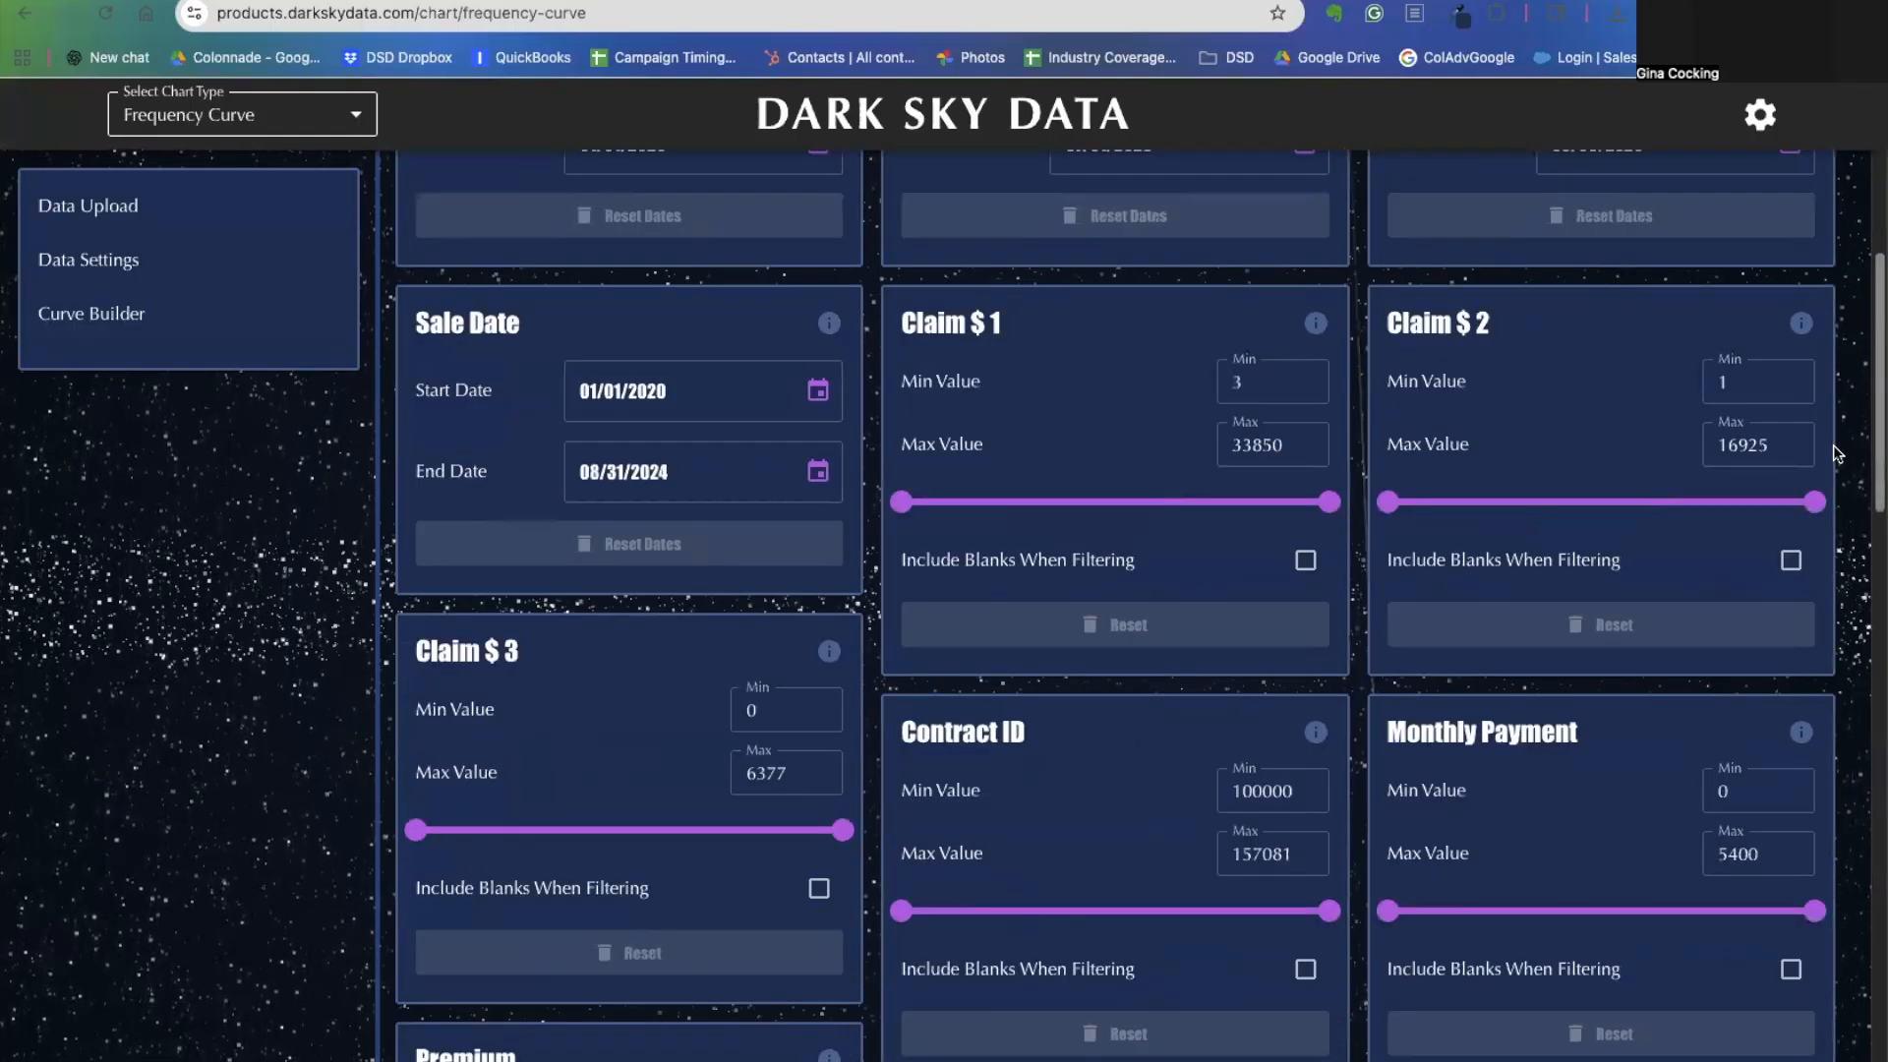
pyautogui.scroll(-1, 1839, 454)
pyautogui.click(656, 356)
pyautogui.write('2021')
pyautogui.click(590, 440)
pyautogui.write('12/')
pyautogui.write('31/2')
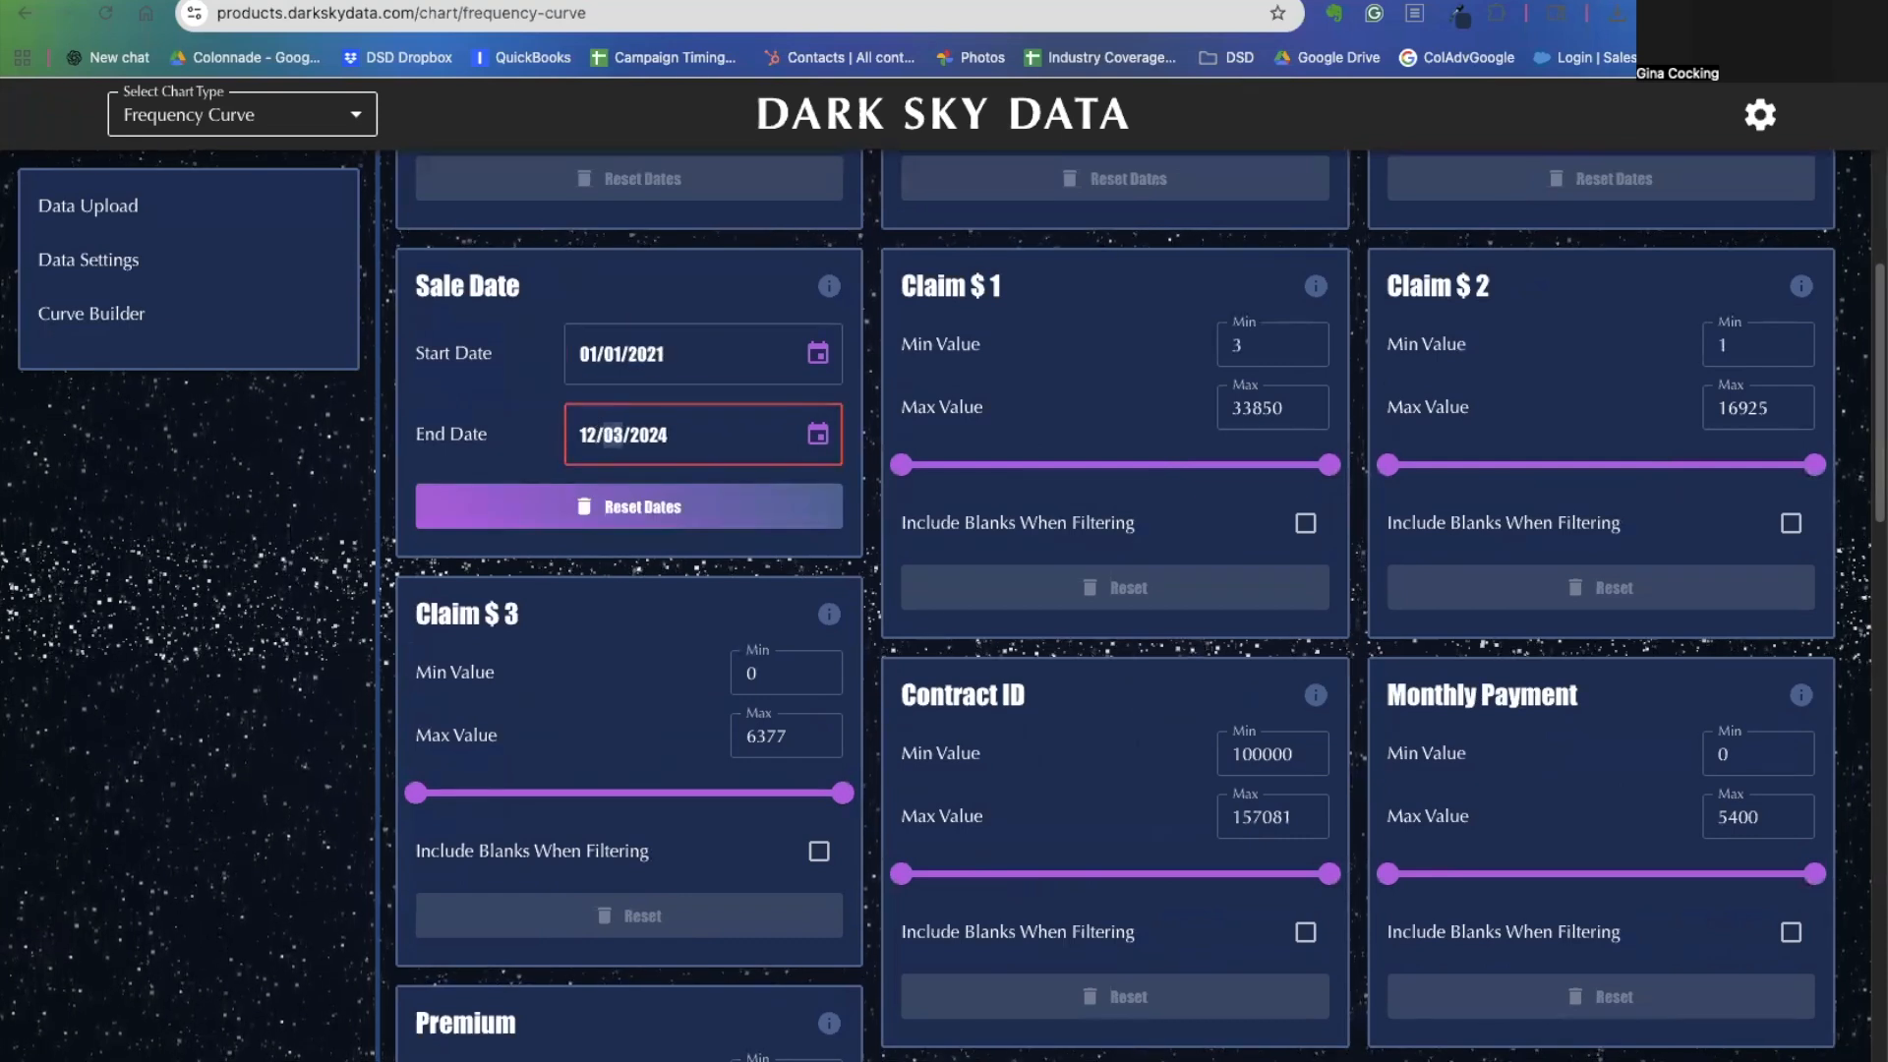
pyautogui.write('021')
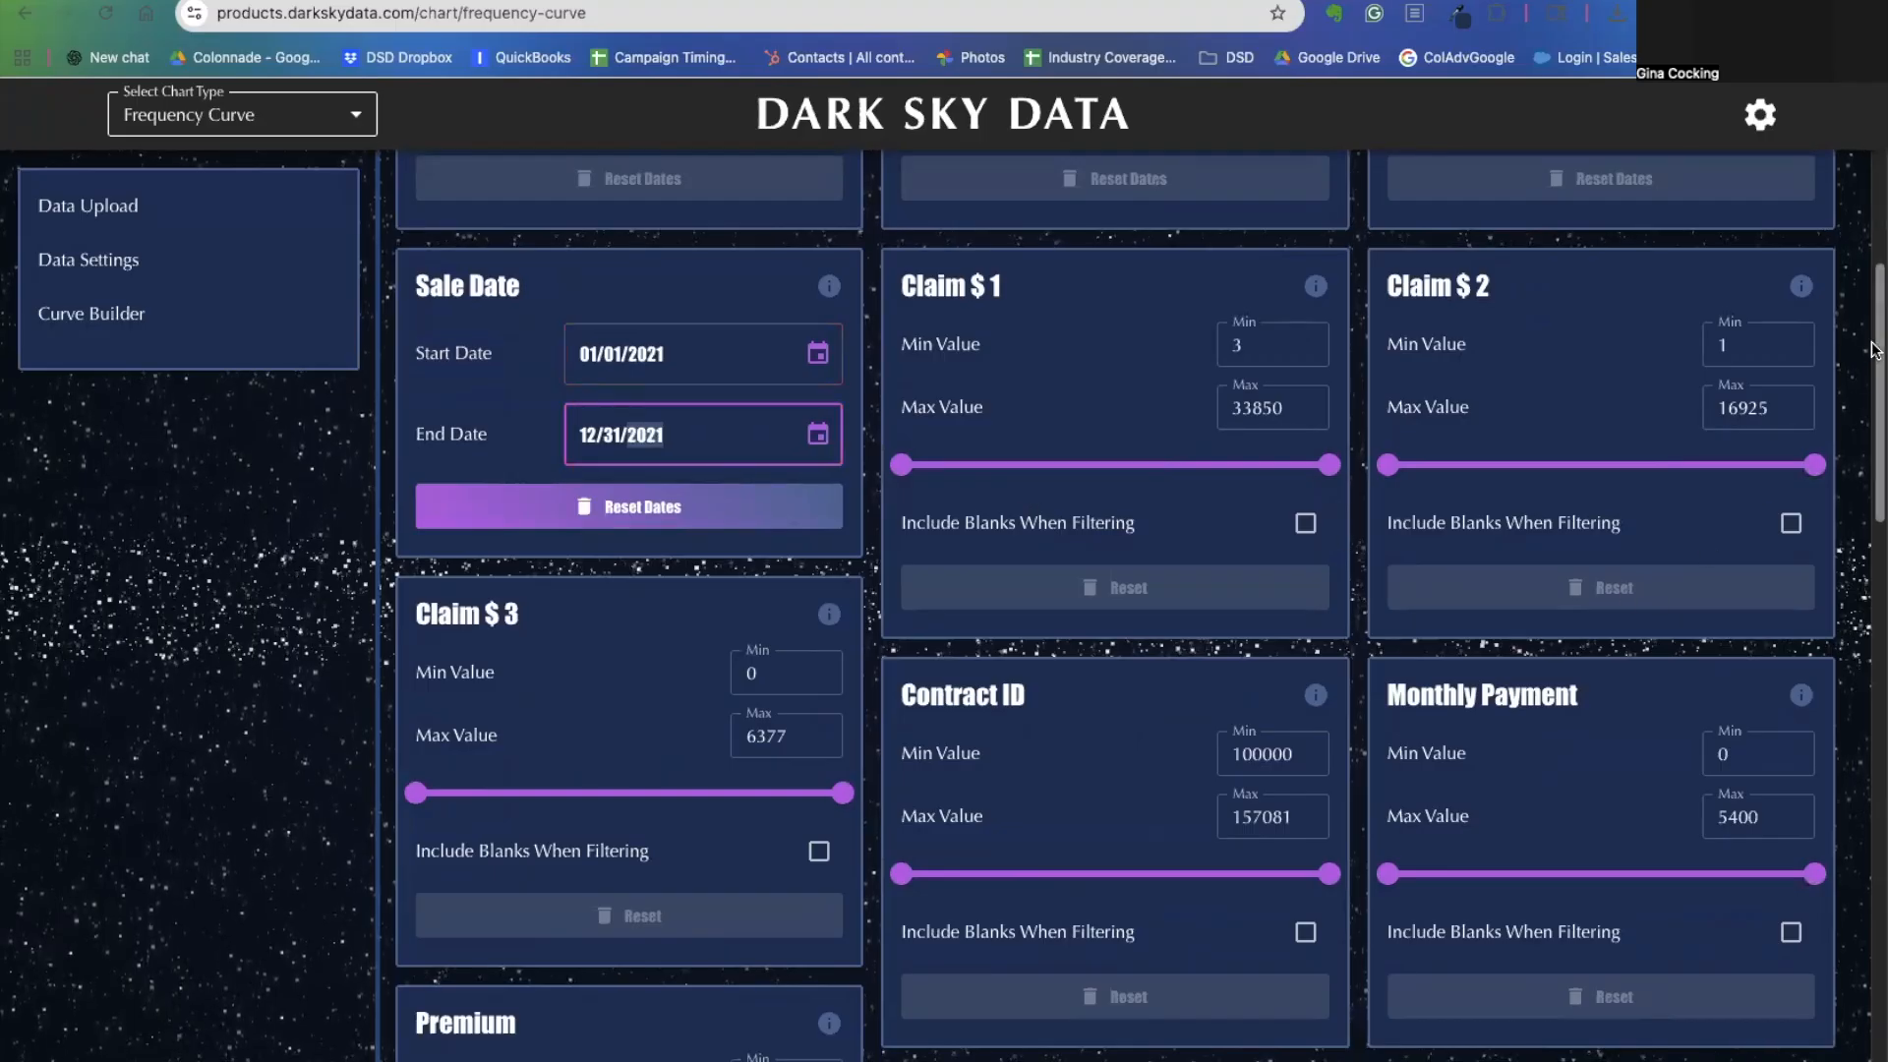
# Filter the 60 2021 Ford curve to Make FORD and Term Months 60.
pyautogui.scroll(-1, 1873, 381)
pyautogui.scroll(-10, 1787, 535)
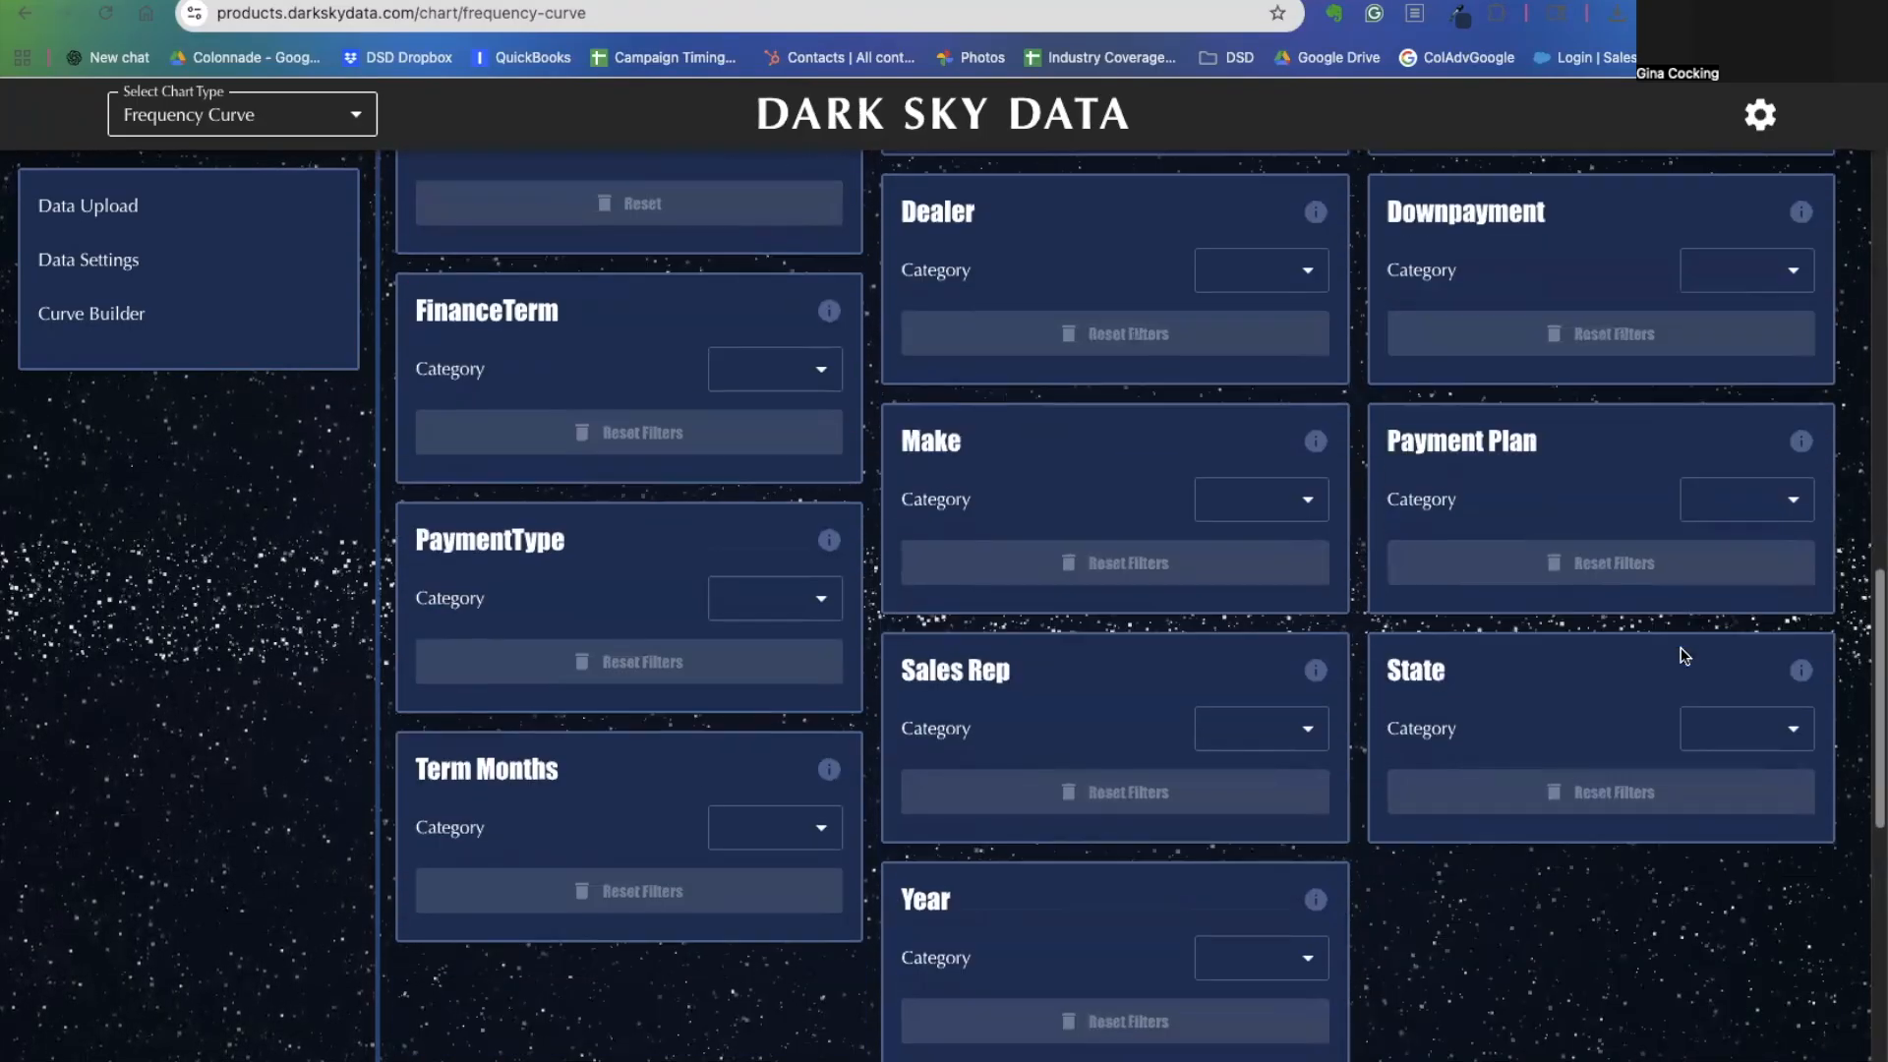
pyautogui.click(1285, 515)
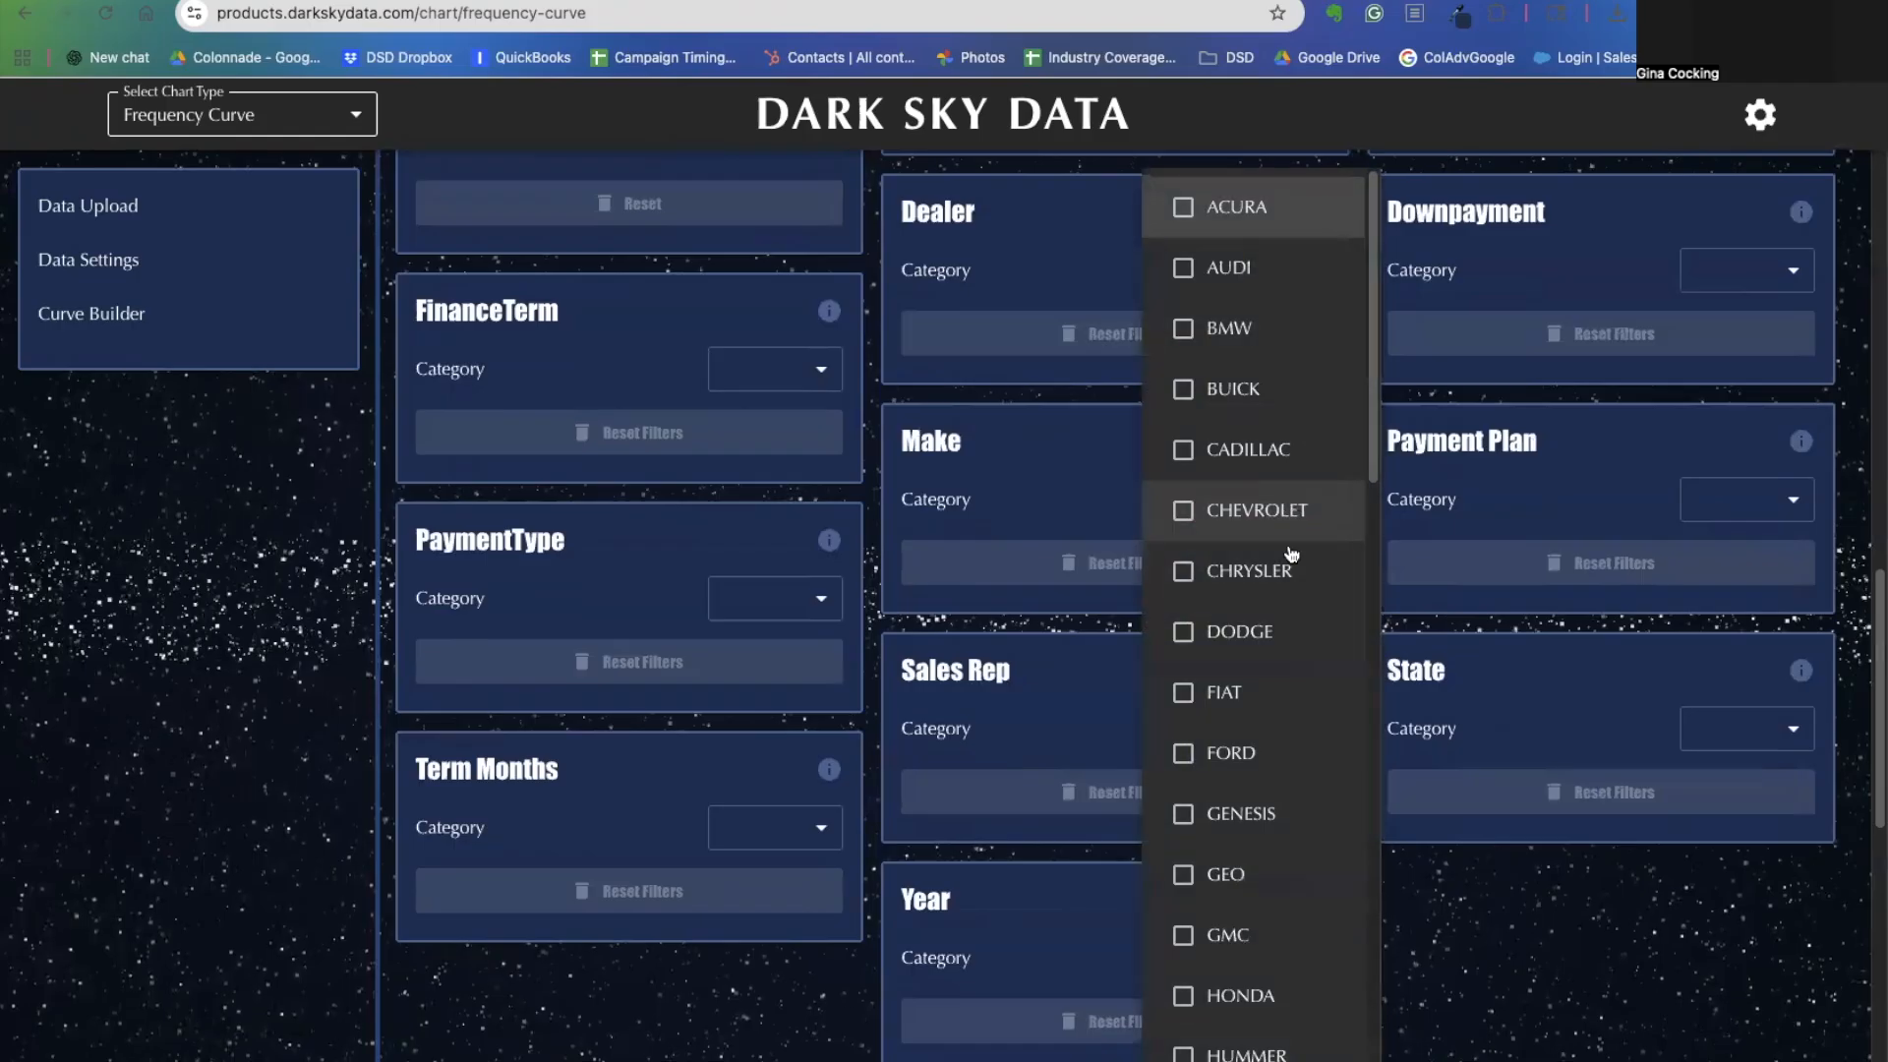
pyautogui.click(1211, 748)
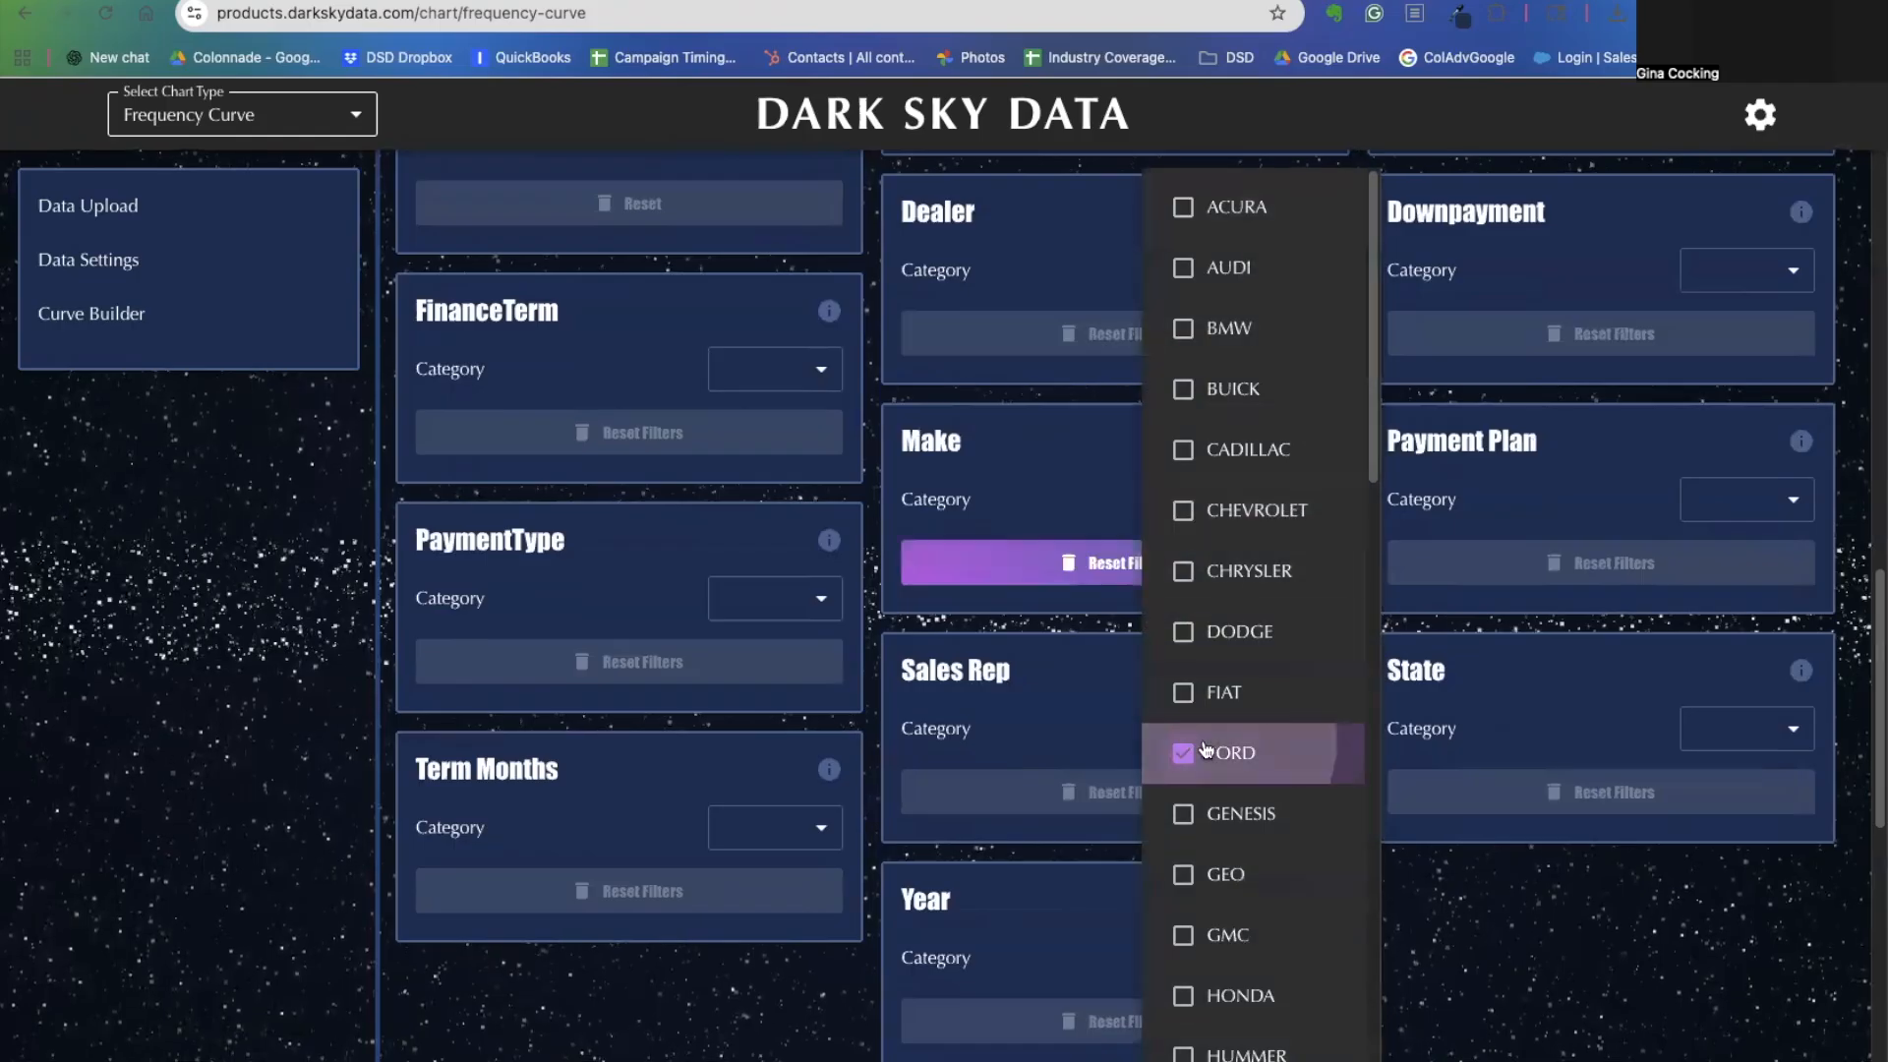
pyautogui.click(803, 833)
pyautogui.click(803, 834)
pyautogui.click(779, 946)
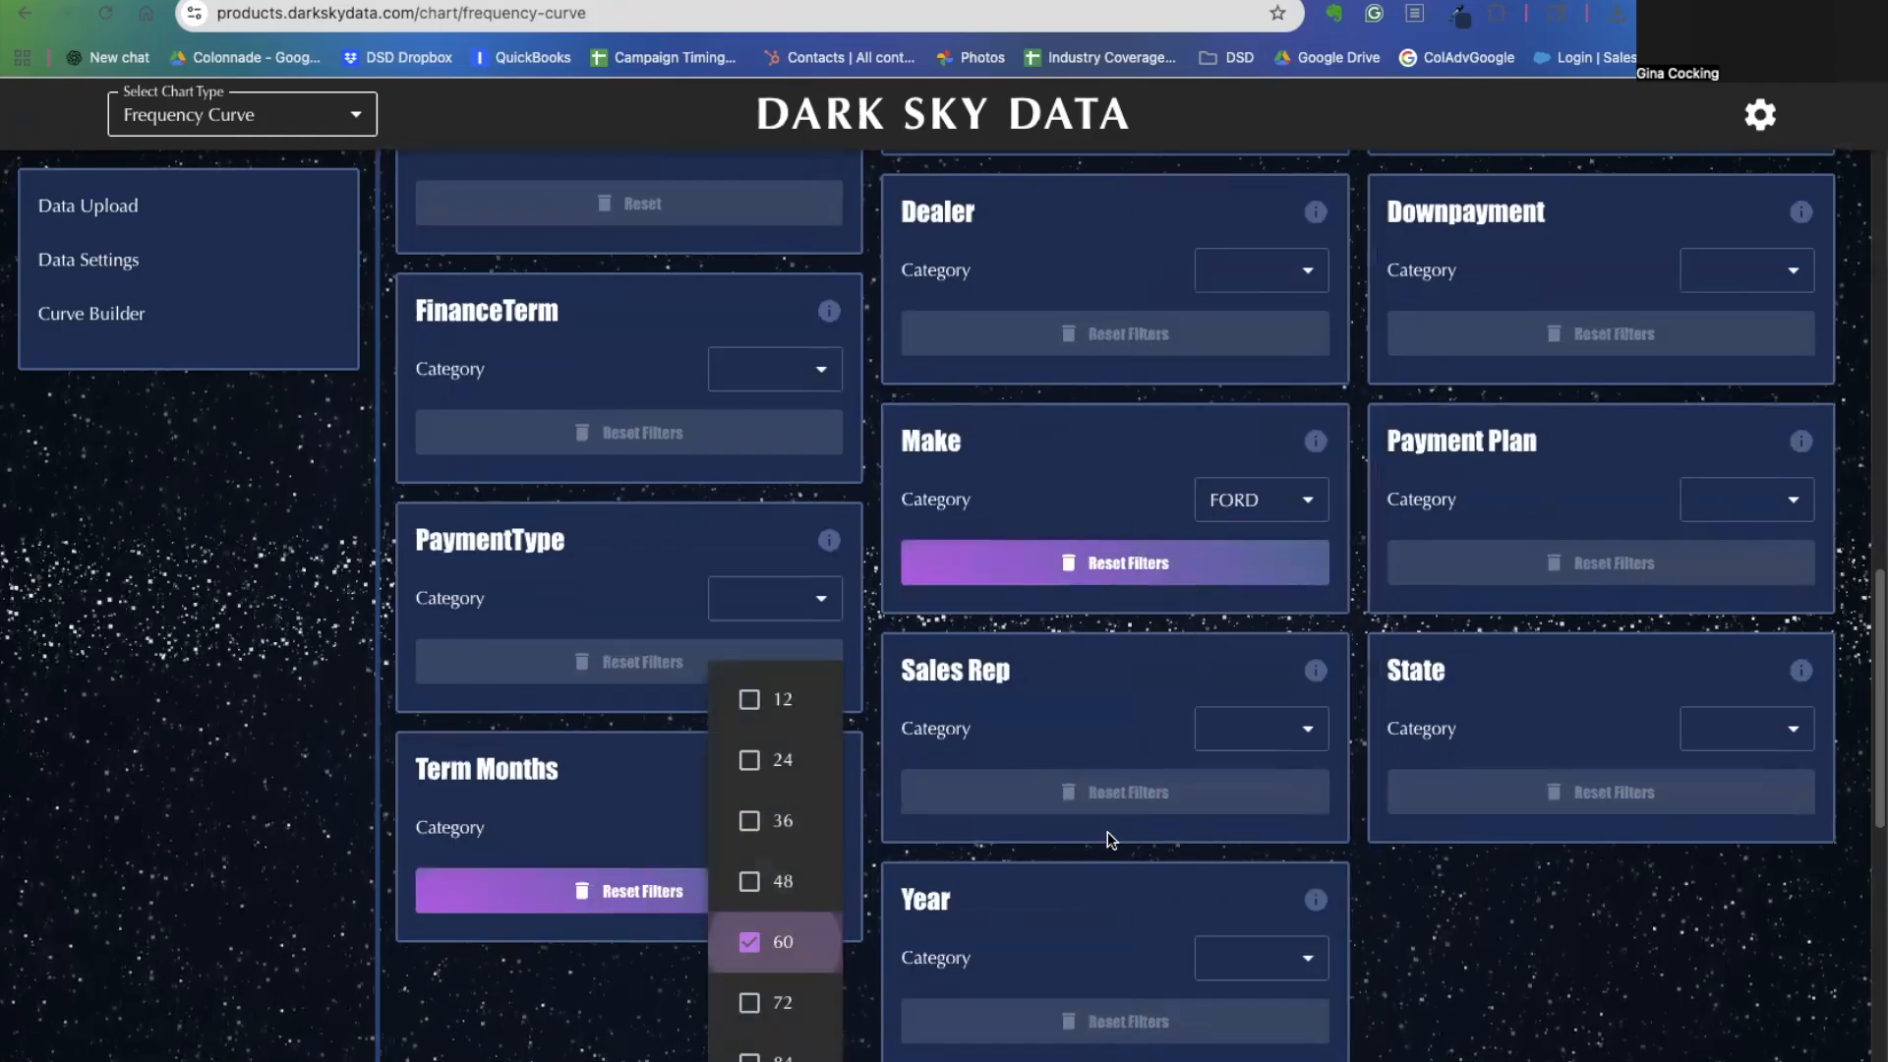
pyautogui.click(1577, 959)
# Apply the Ford curve's filters and compare the Chevy and Ford curves with their claim statistics table.
pyautogui.scroll(-5, 1785, 898)
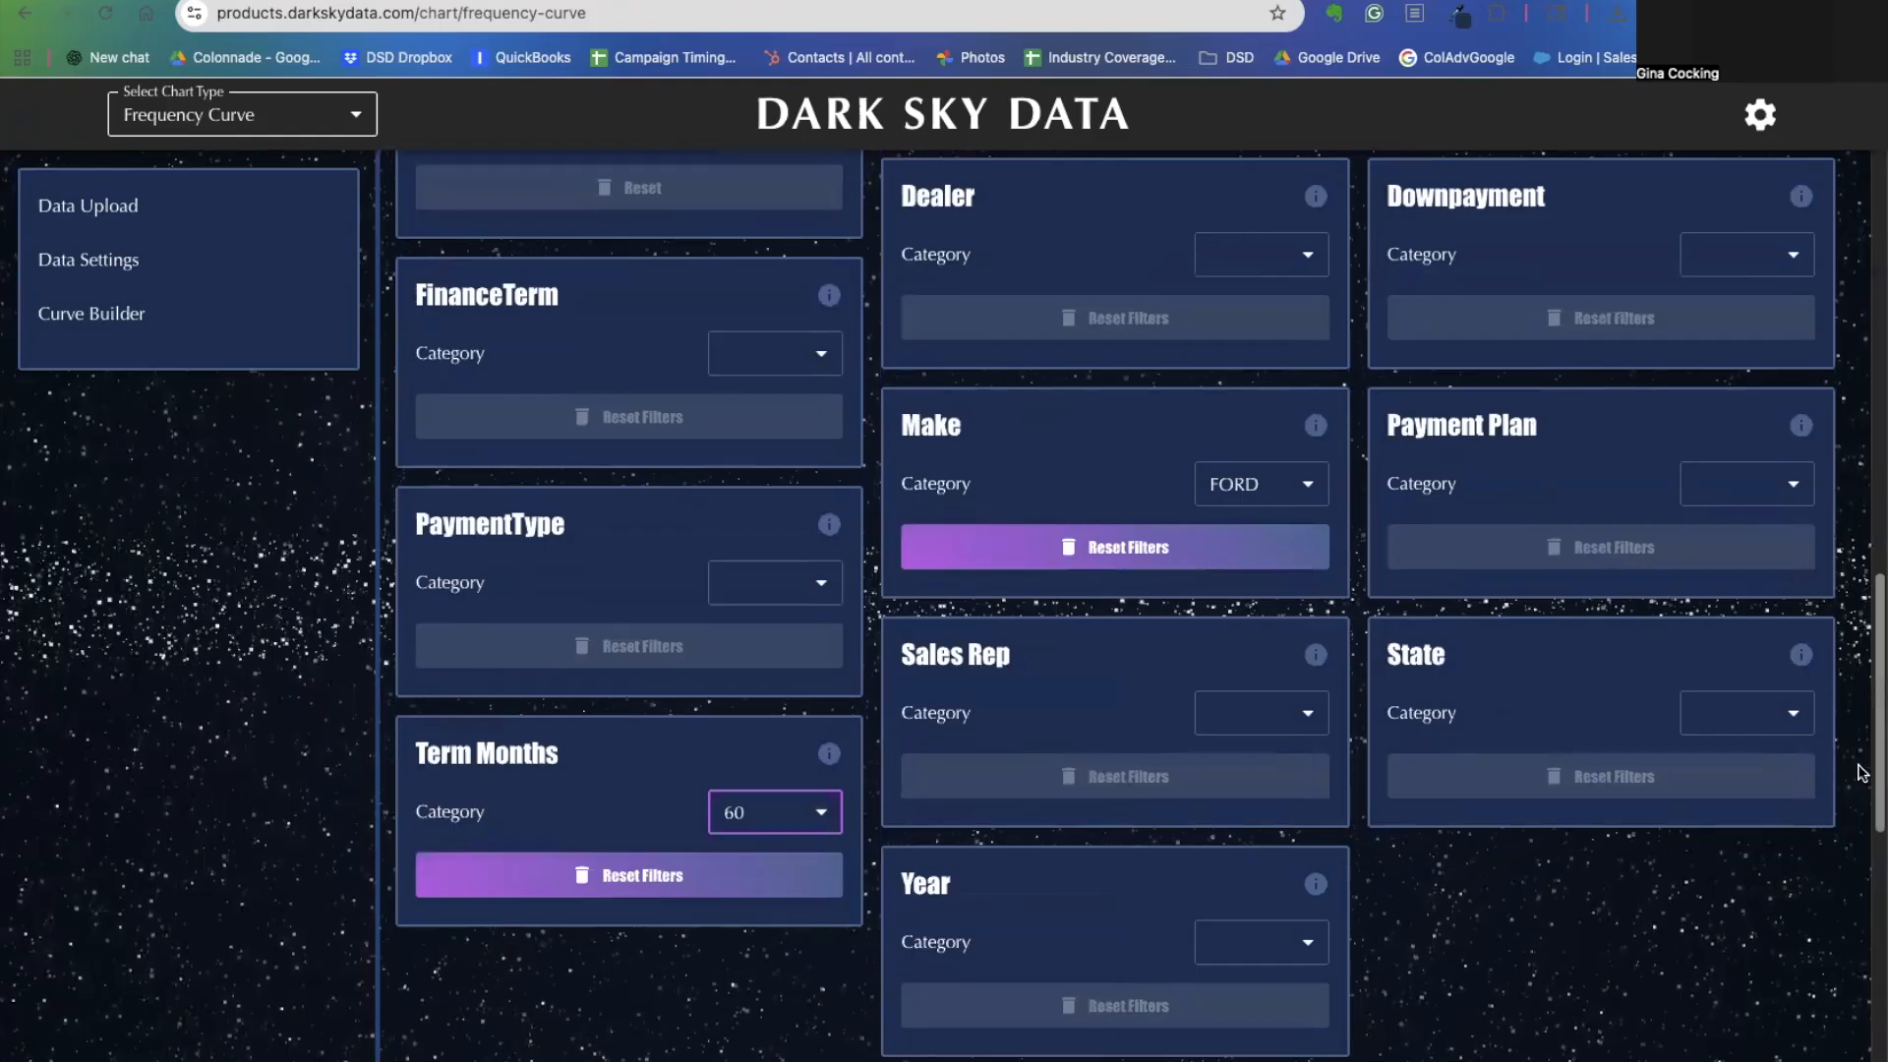
pyautogui.scroll(-2, 1785, 898)
pyautogui.click(1212, 417)
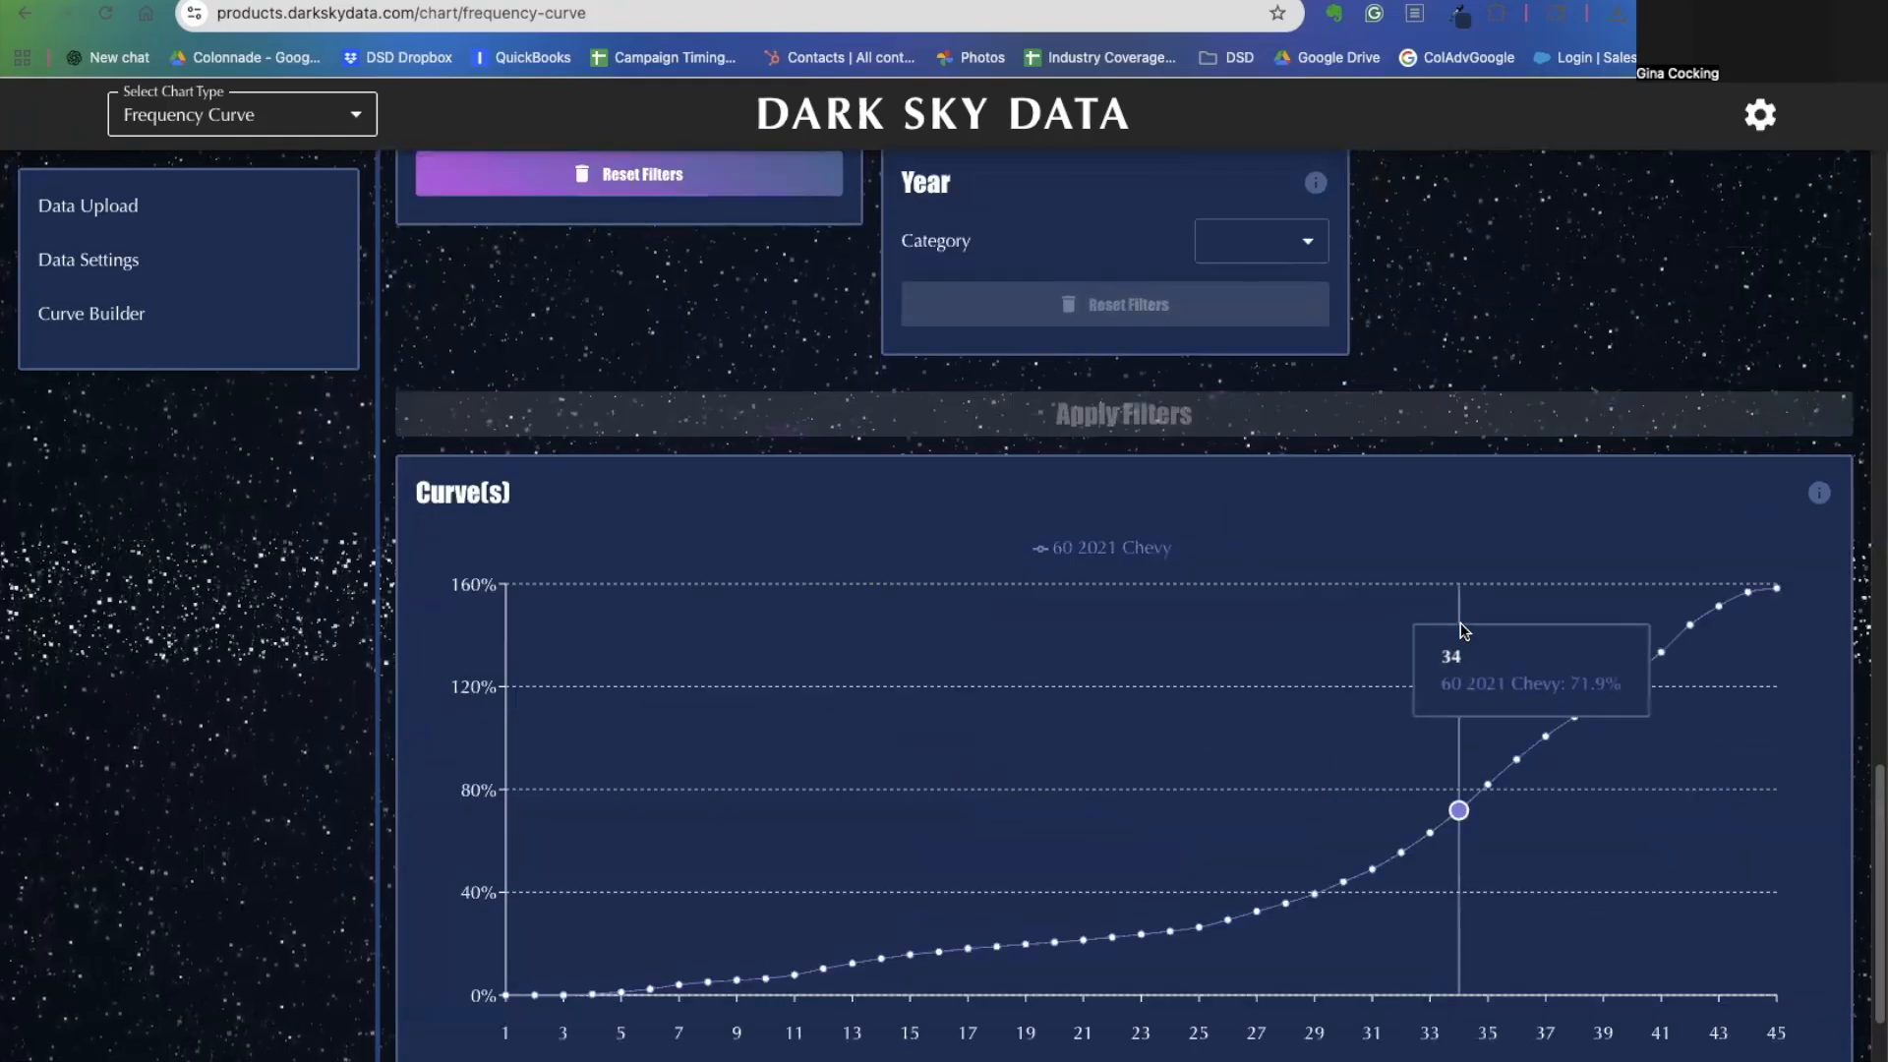
pyautogui.moveTo(1873, 905); pyautogui.dragTo(1857, 999)
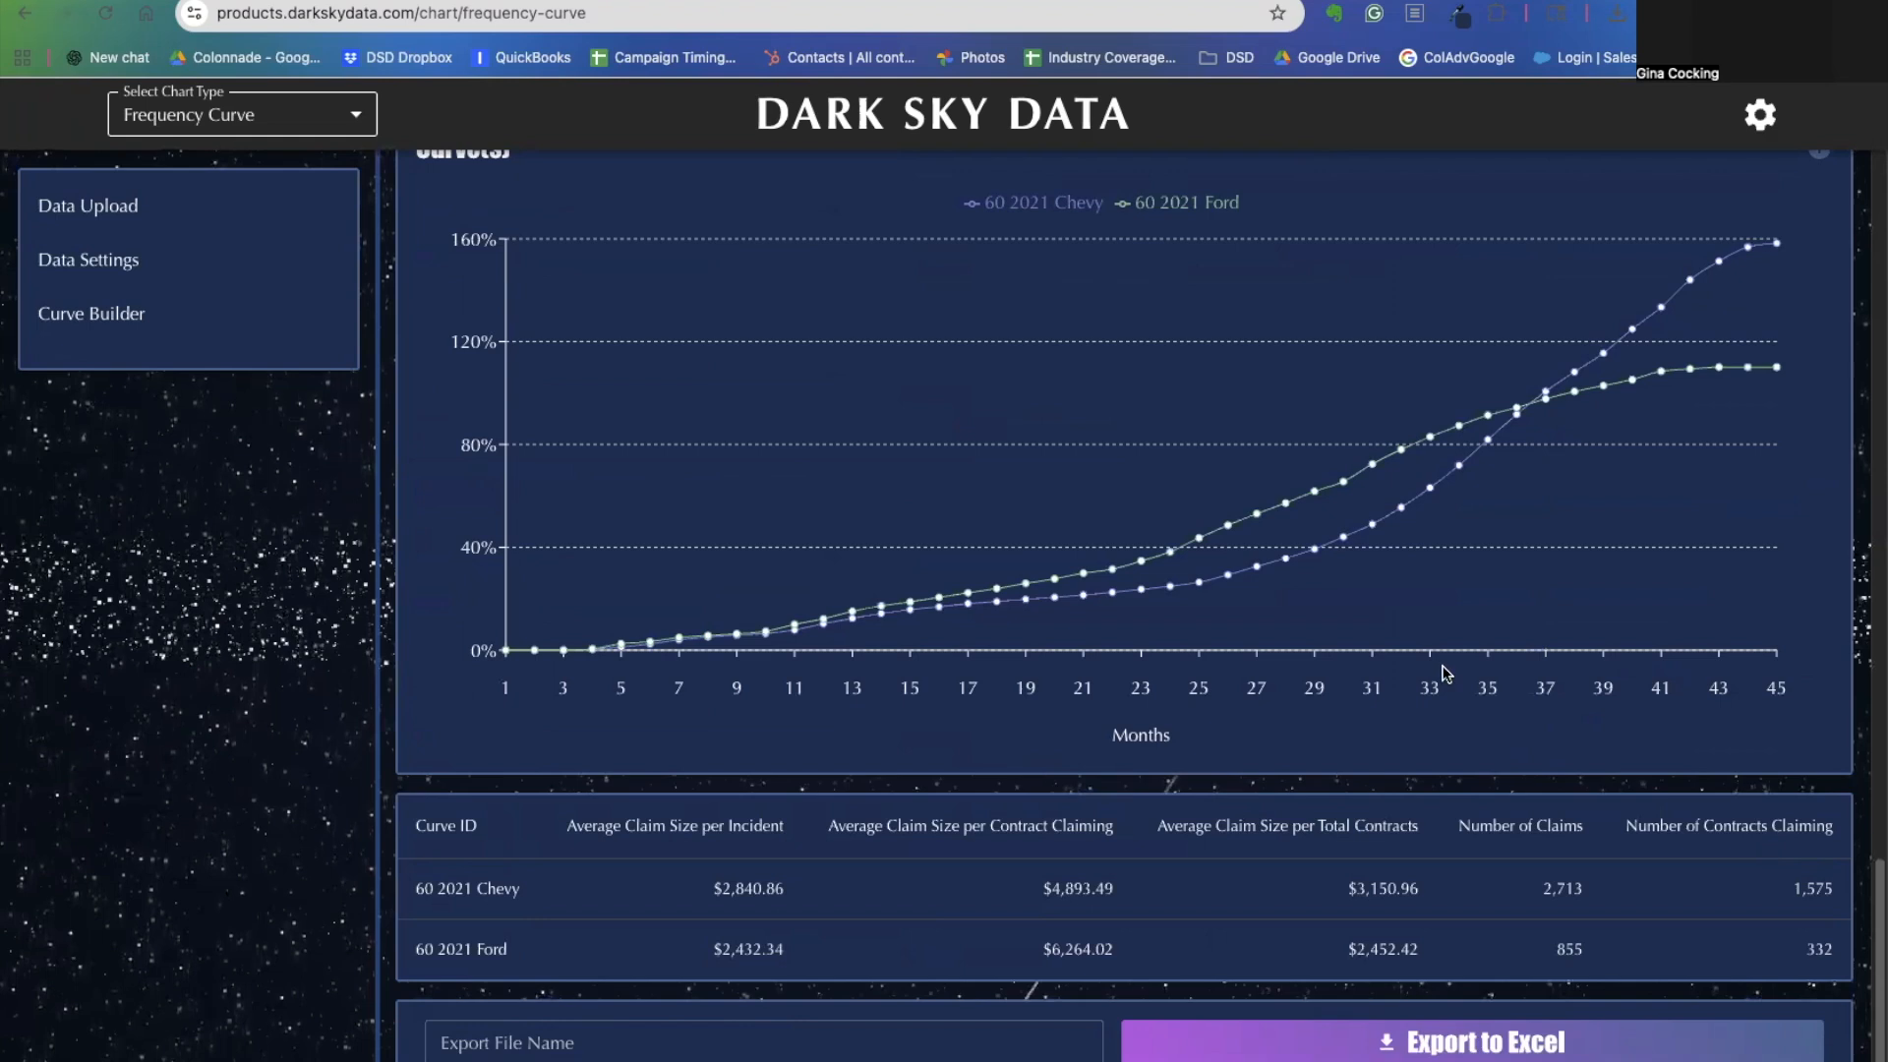
pyautogui.moveTo(1343, 566)
# Export the two curves to Excel with the file name test2 and switch to the exported workbook in Excel.
pyautogui.click(971, 1045)
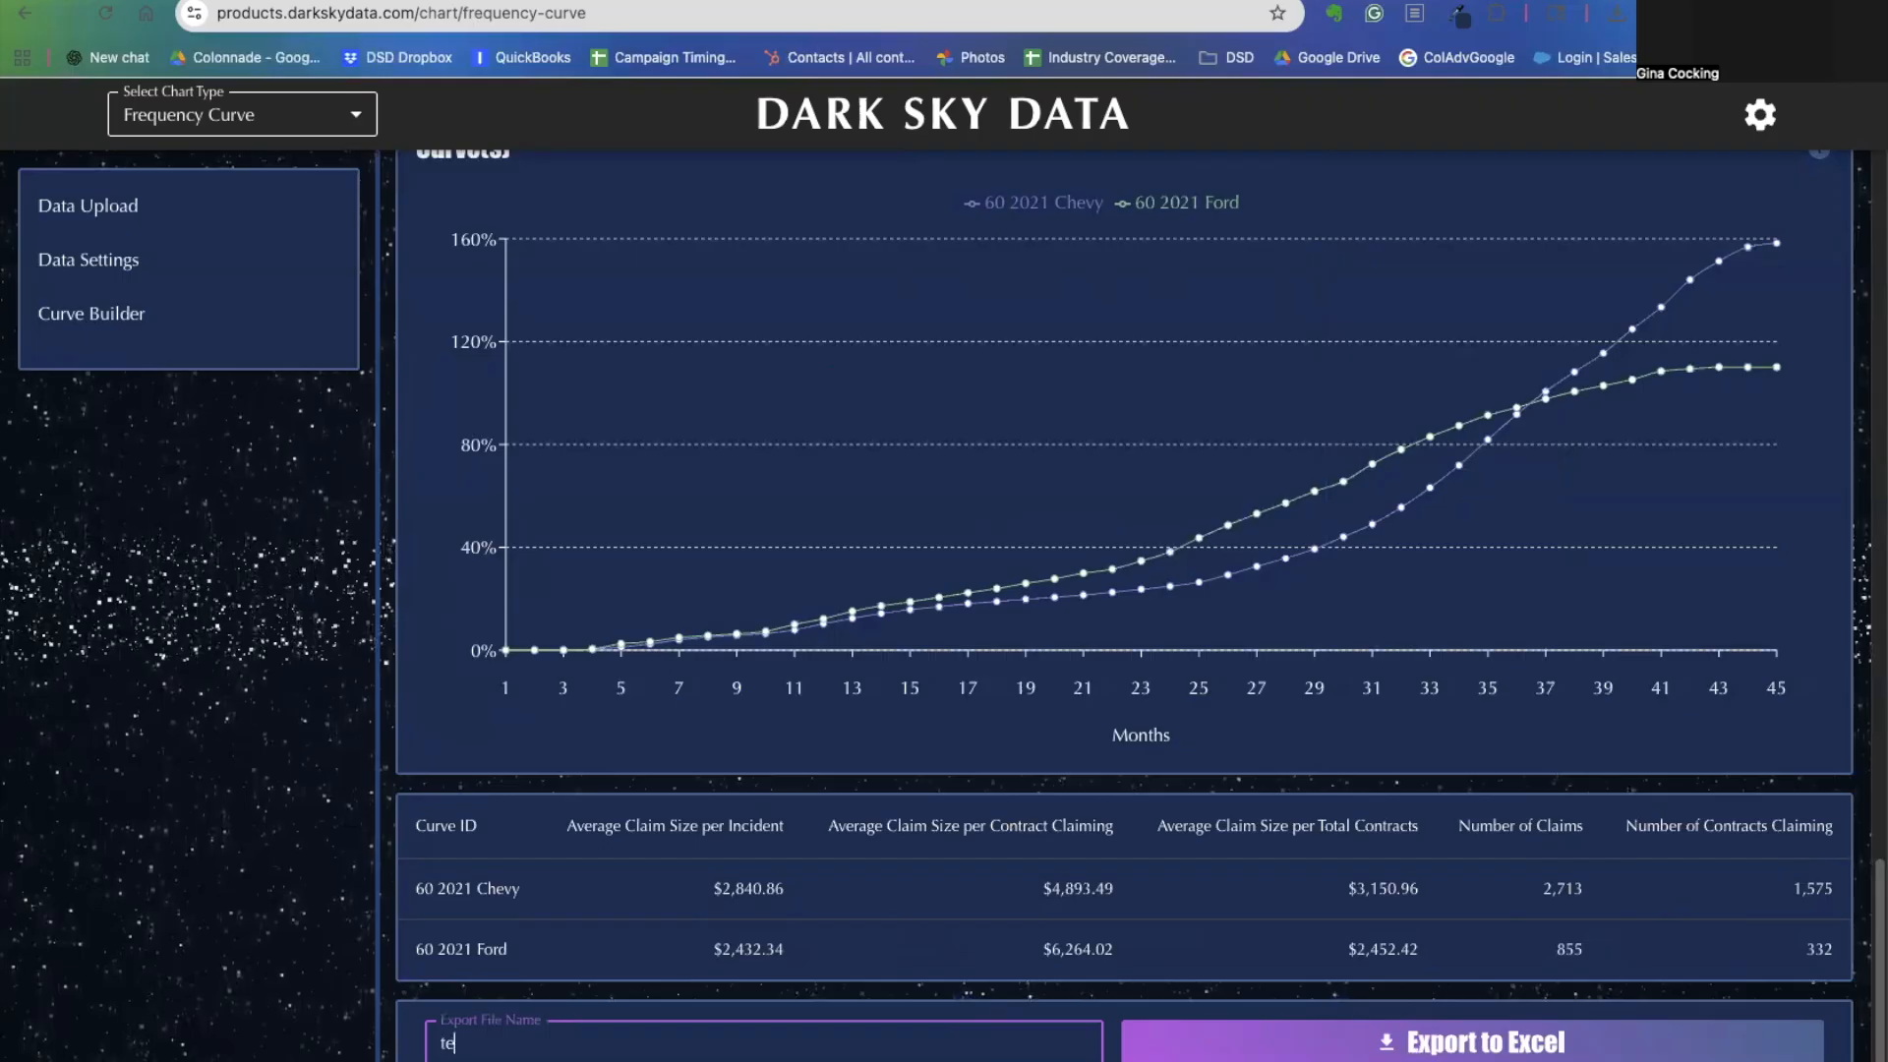
pyautogui.click(1141, 1050)
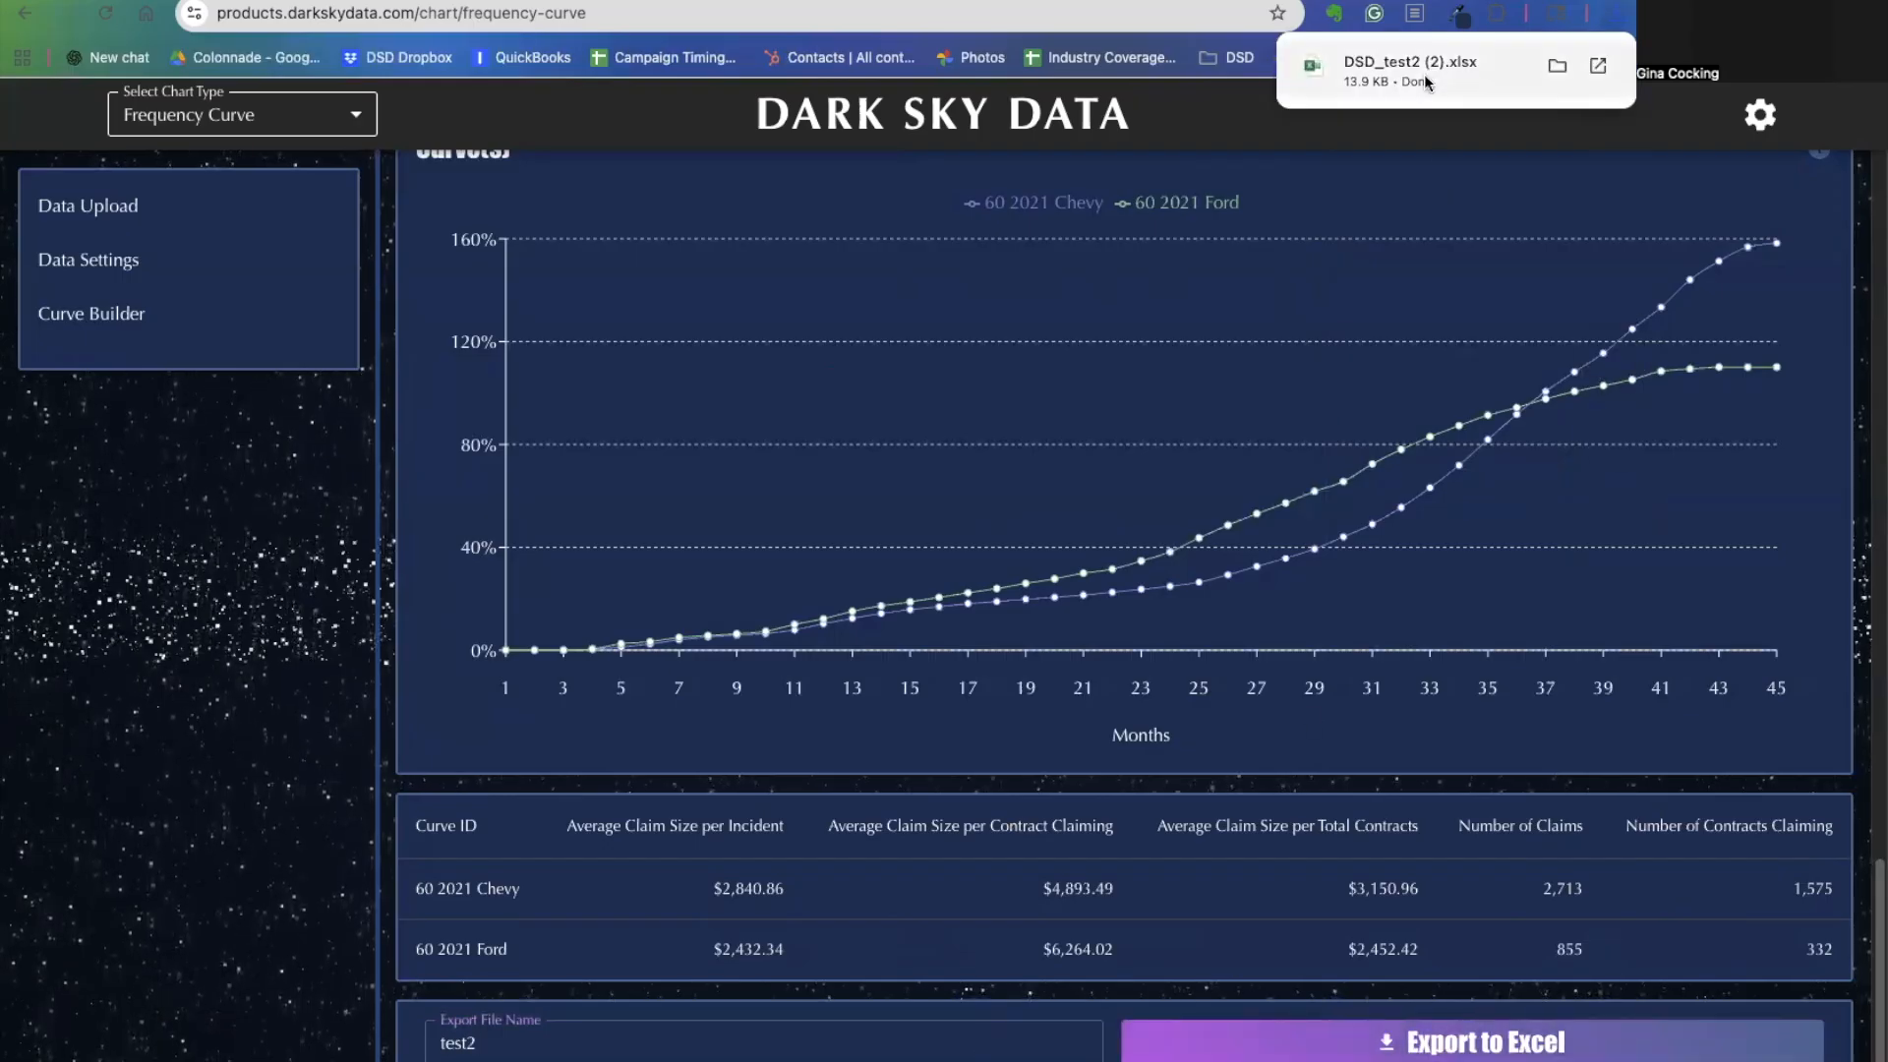
pyautogui.hotkey('ctrl', 'Left')
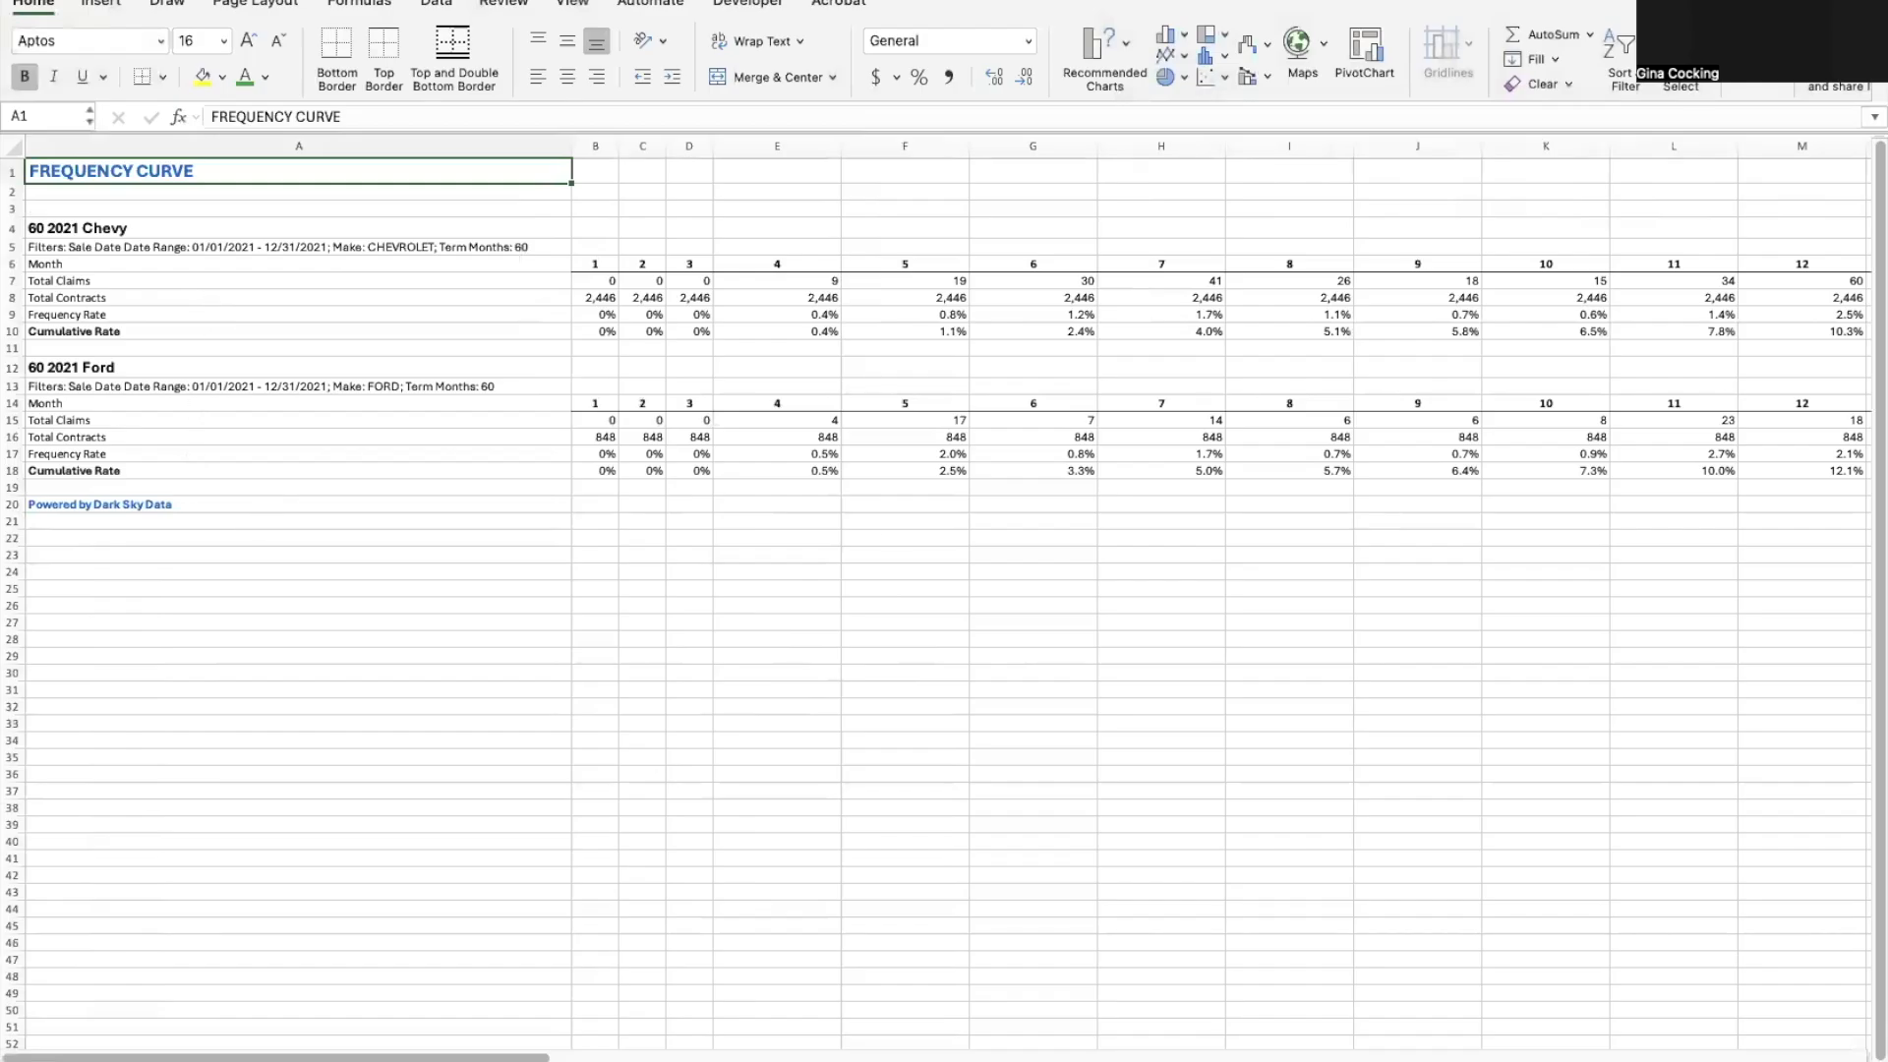
# Review the exported claim summary, data settings and Cumulative Rate chart, and switch back to Dark Sky Data.
pyautogui.hotkey('ctrl', 'pagedown')
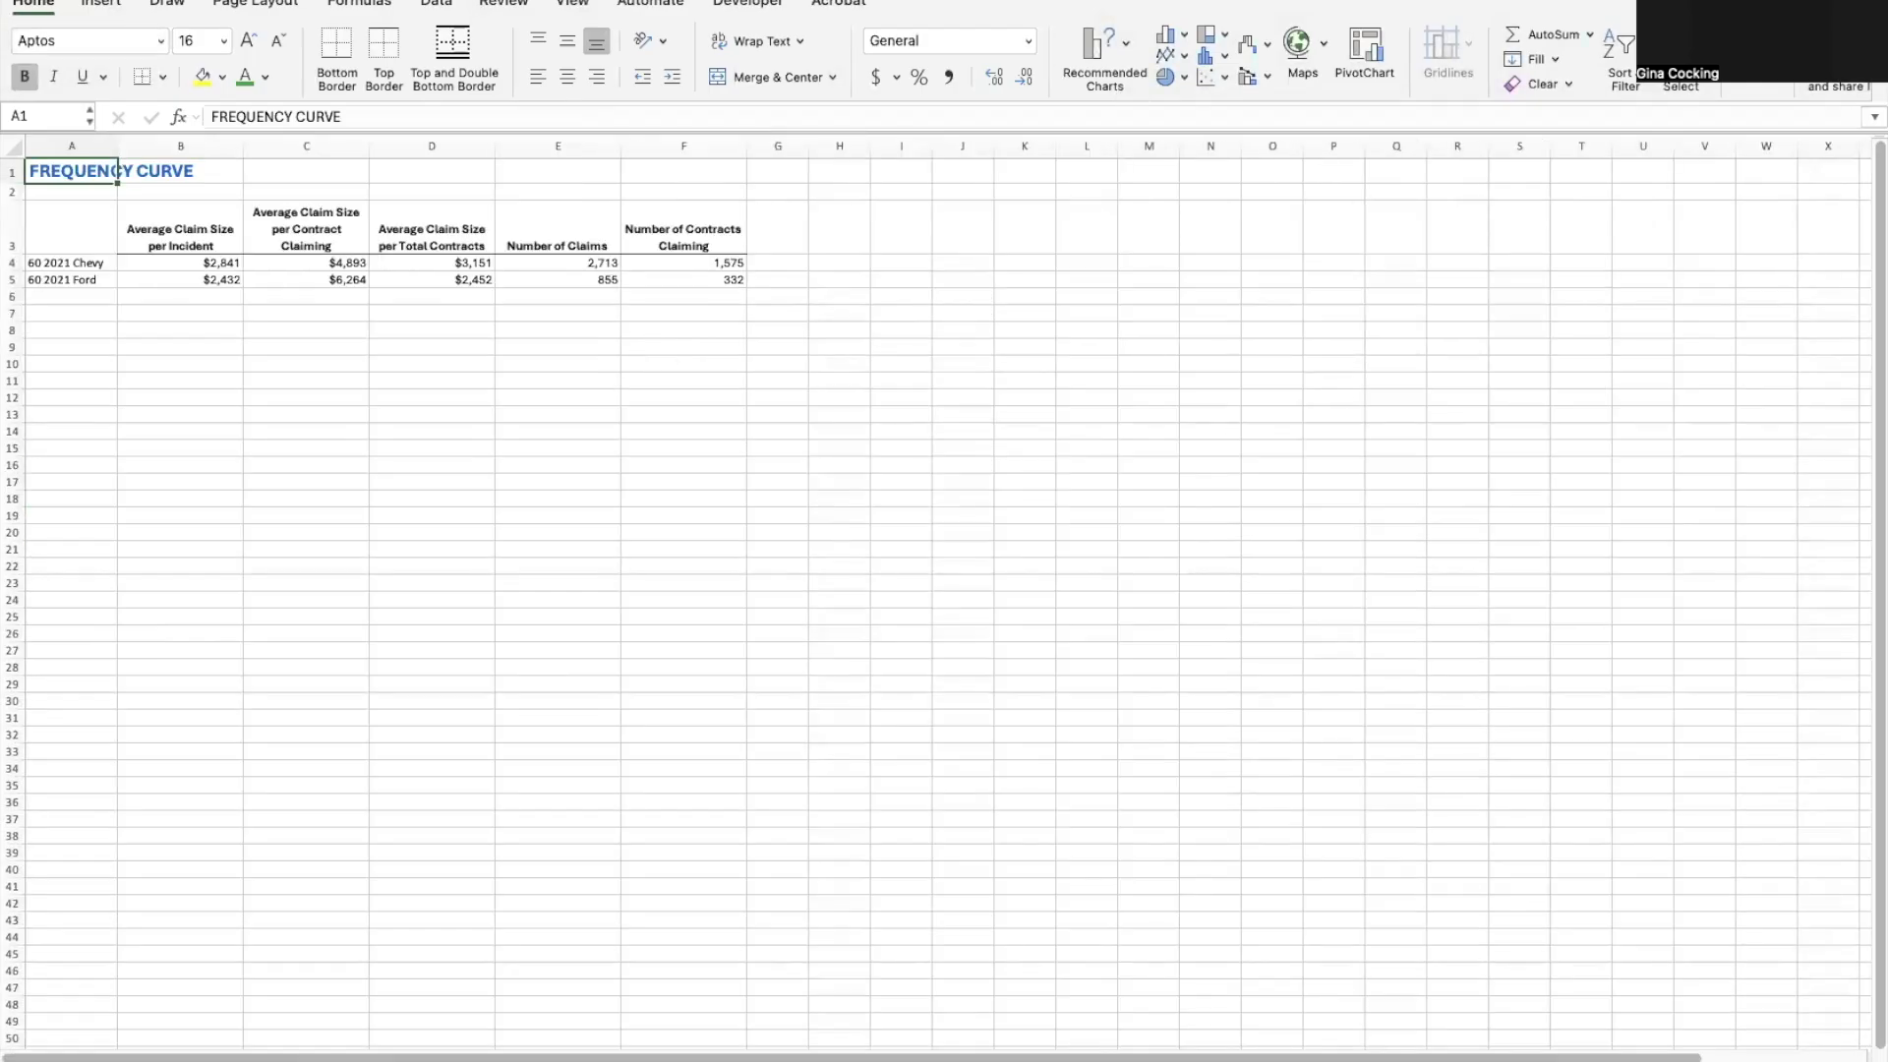
pyautogui.hotkey('ctrl', 'pagedown')
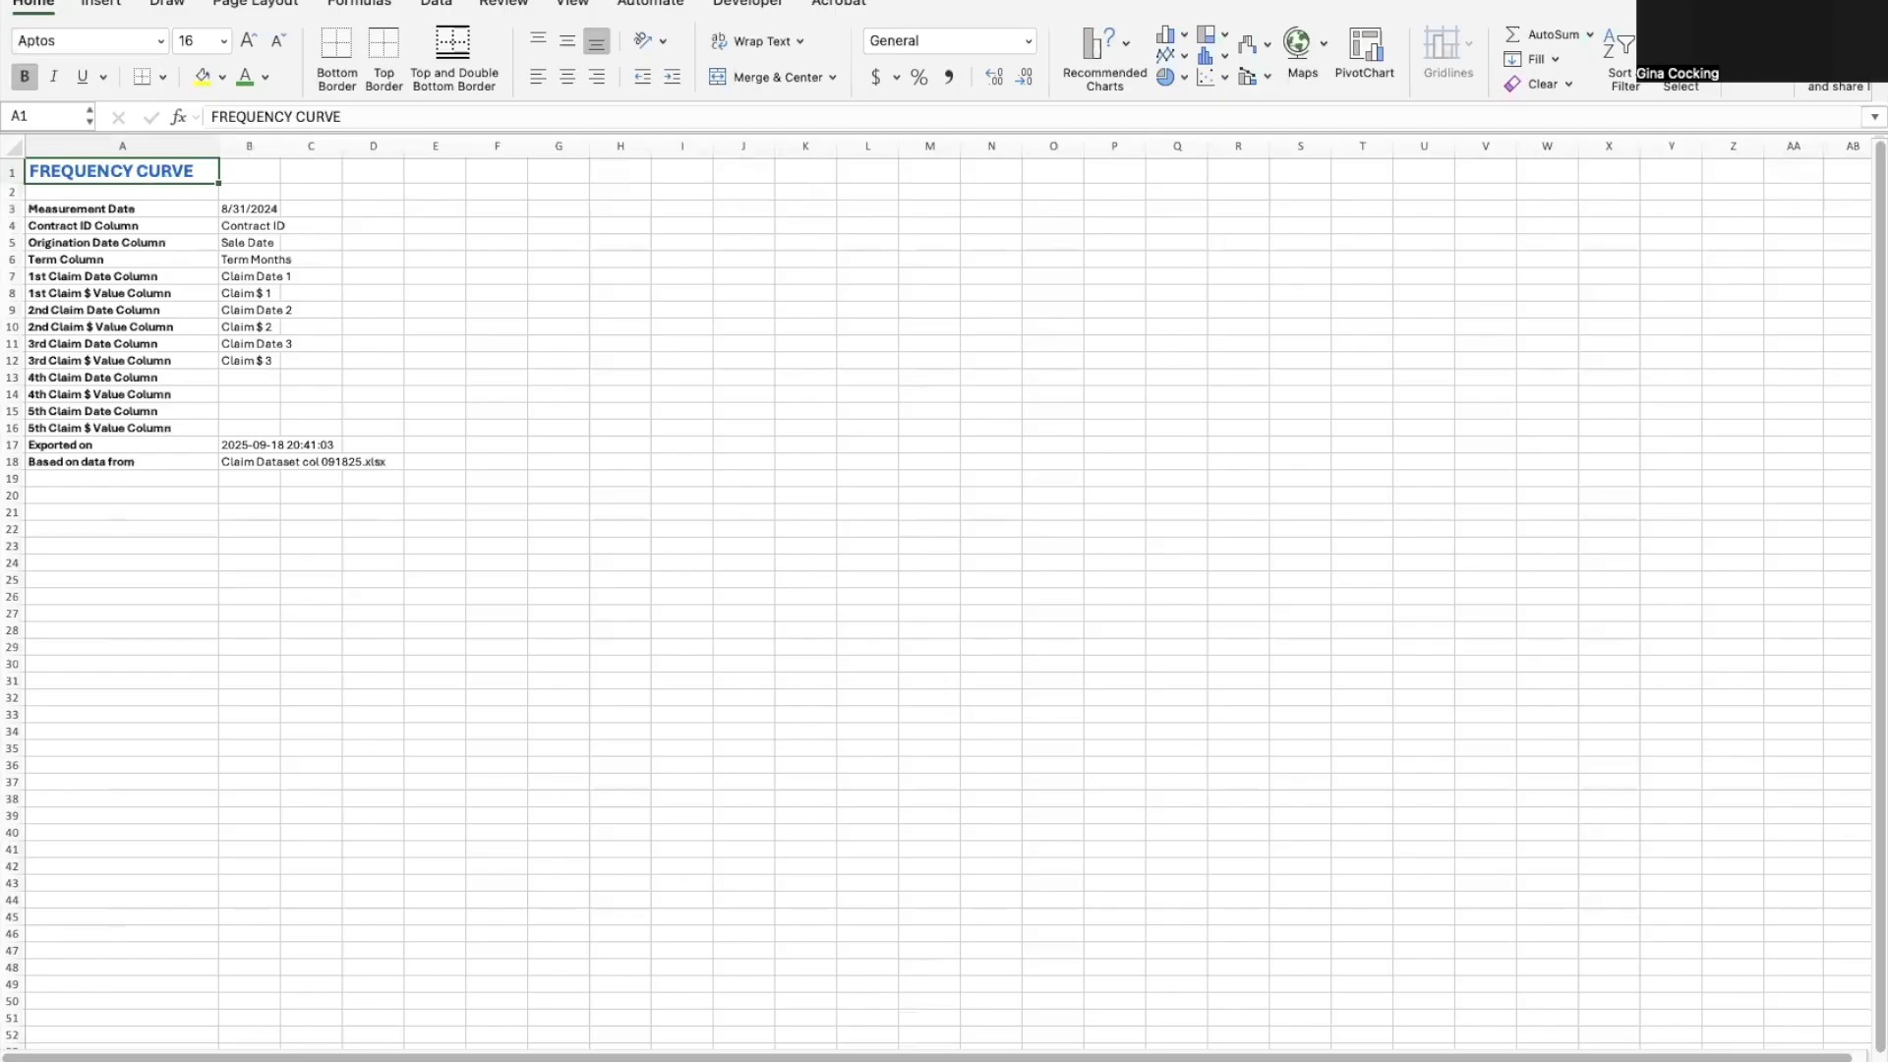
pyautogui.hotkey('ctrl', 'pagedown')
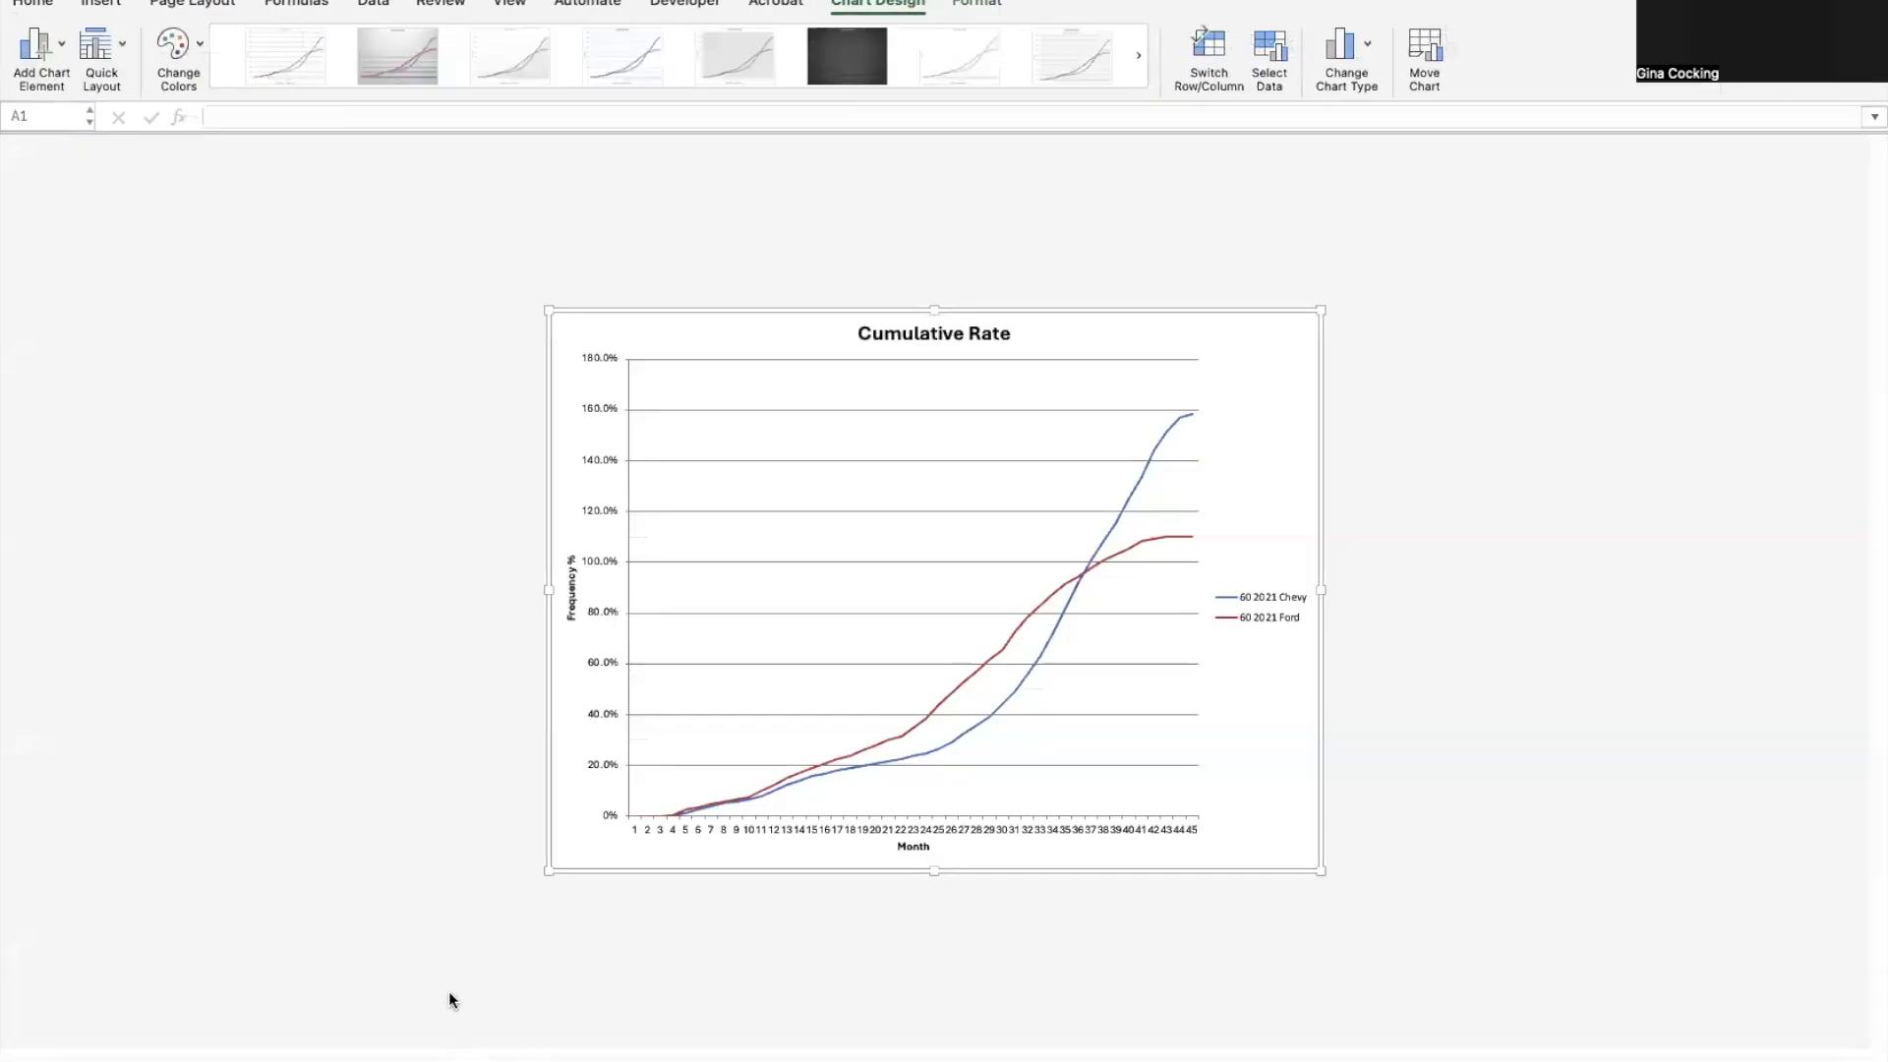
pyautogui.click(447, 999)
pyautogui.hotkey('ctrl', 'Right')
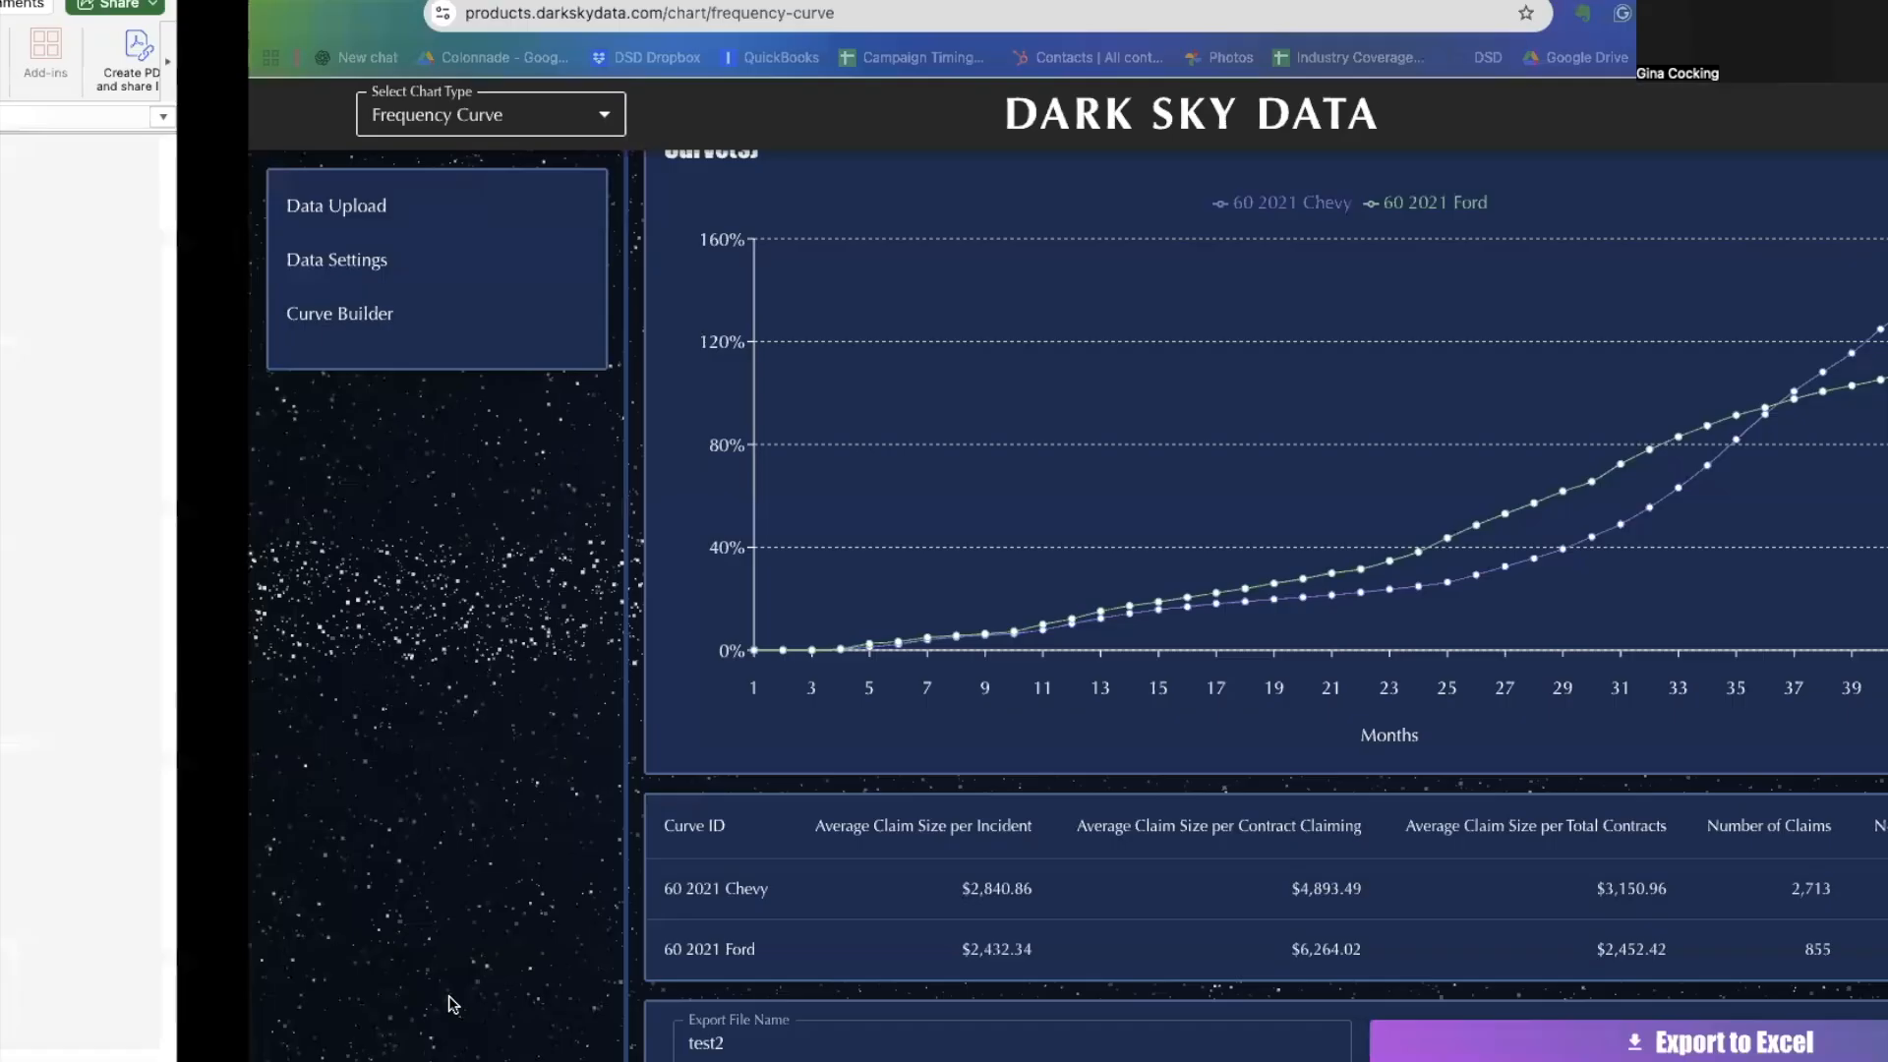